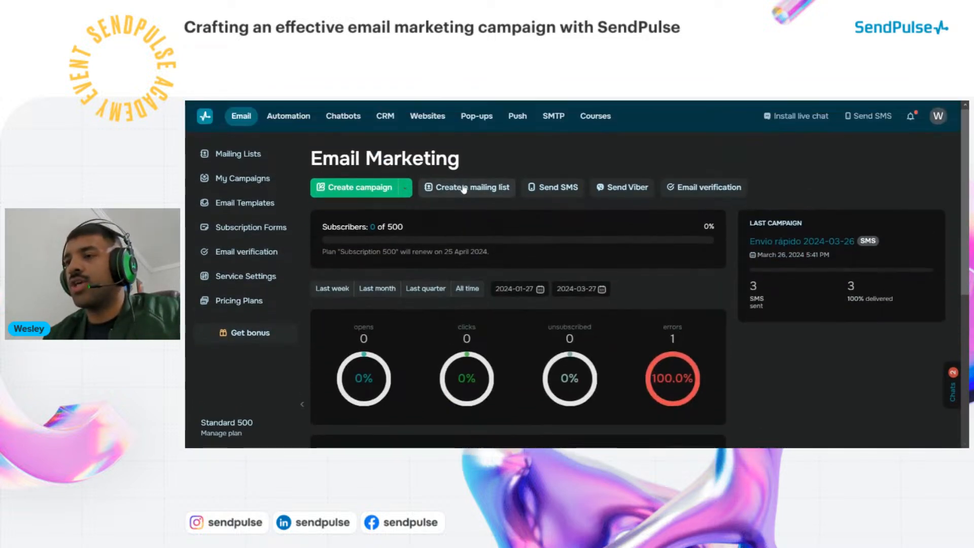
Create a new mailing list, replacing the default 'New List 33' with a custom list name
{"action": "left_click", "coordinate": [463, 189]}
{"action": "left_click", "coordinate": [483, 222]}
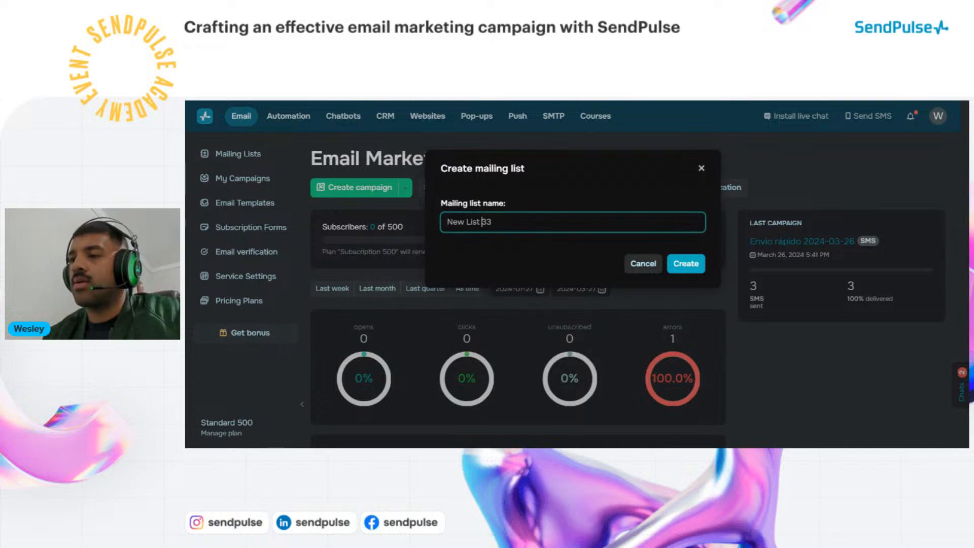
{"action": "triple_click", "coordinate": [483, 221]}
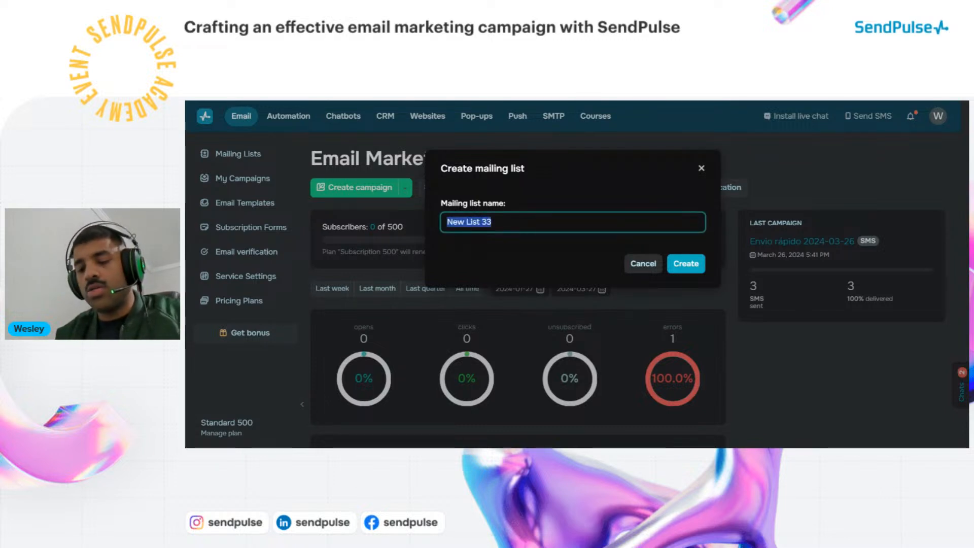
{"action": "type", "text": "W"}
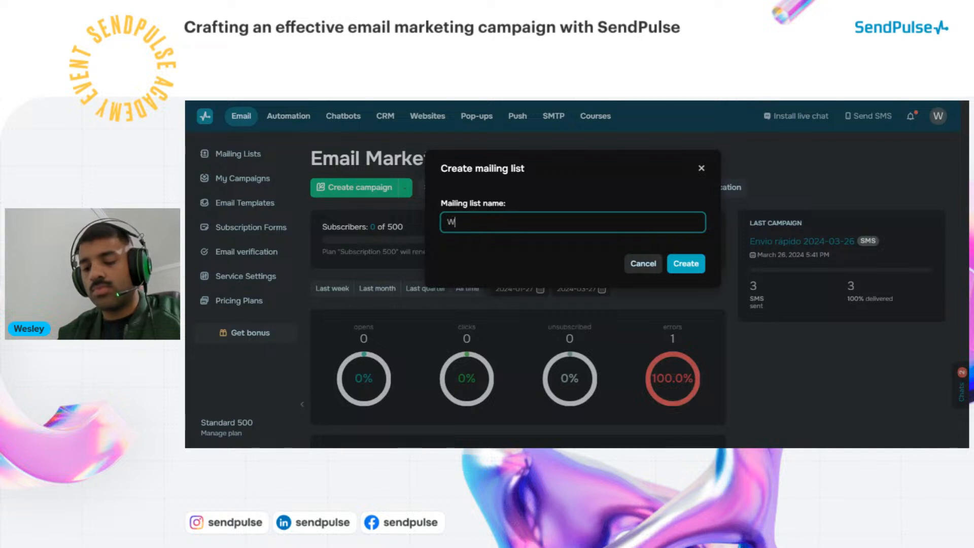
{"action": "type", "text": "Esley Li"}
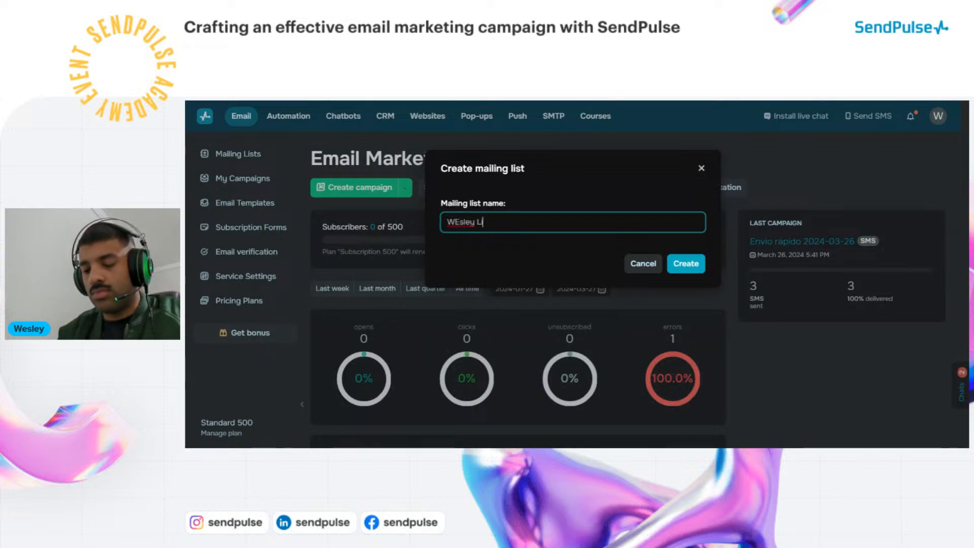
{"action": "type", "text": "st number "}
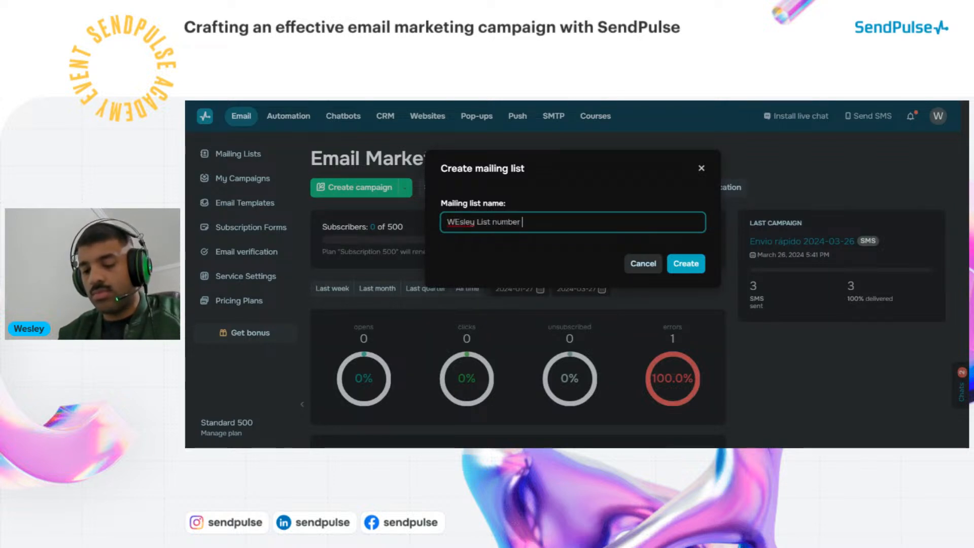
{"action": "type", "text": "two"}
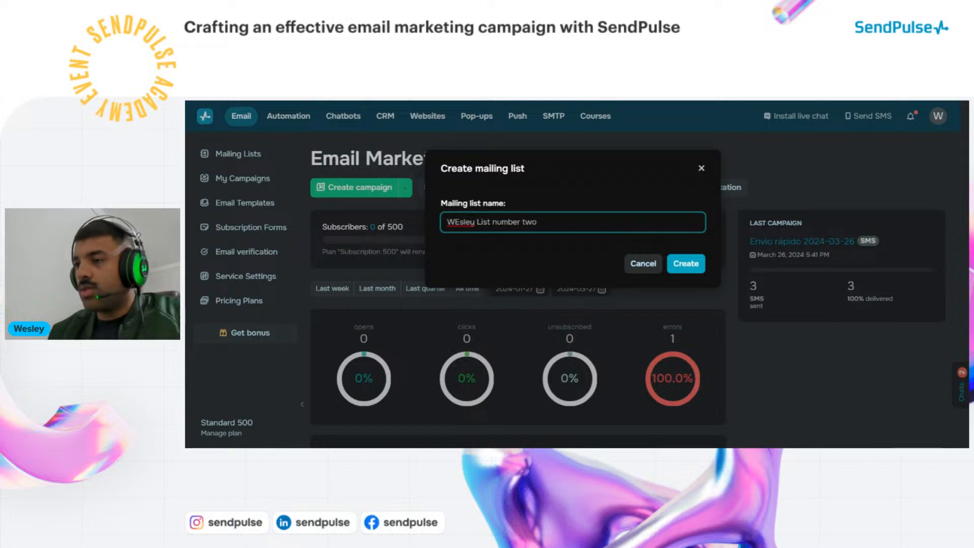
{"action": "left_click", "coordinate": [673, 264]}
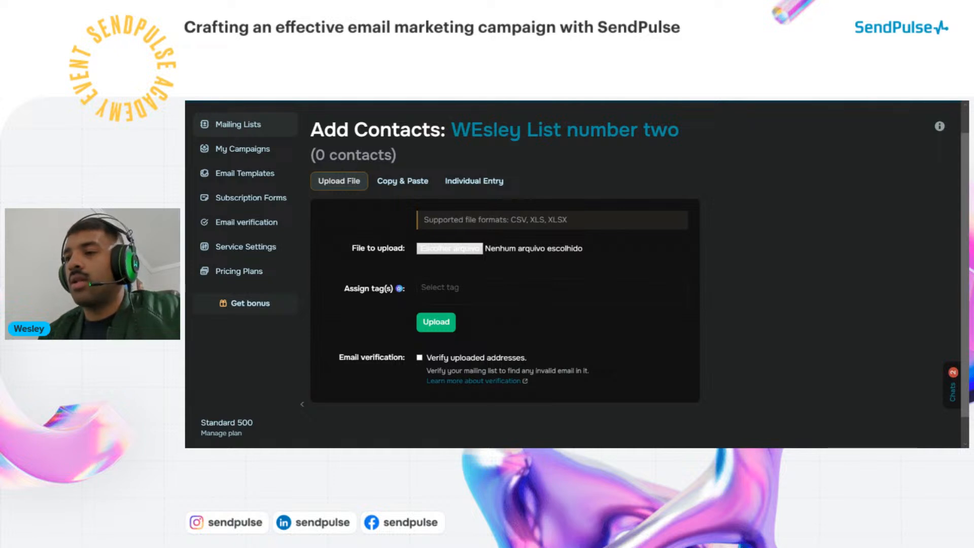
Review the Upload File options (CSV, XLS) and switch to adding contacts by Copy & Paste
{"action": "left_click_drag", "start_coordinate": [511, 219], "coordinate": [526, 220]}
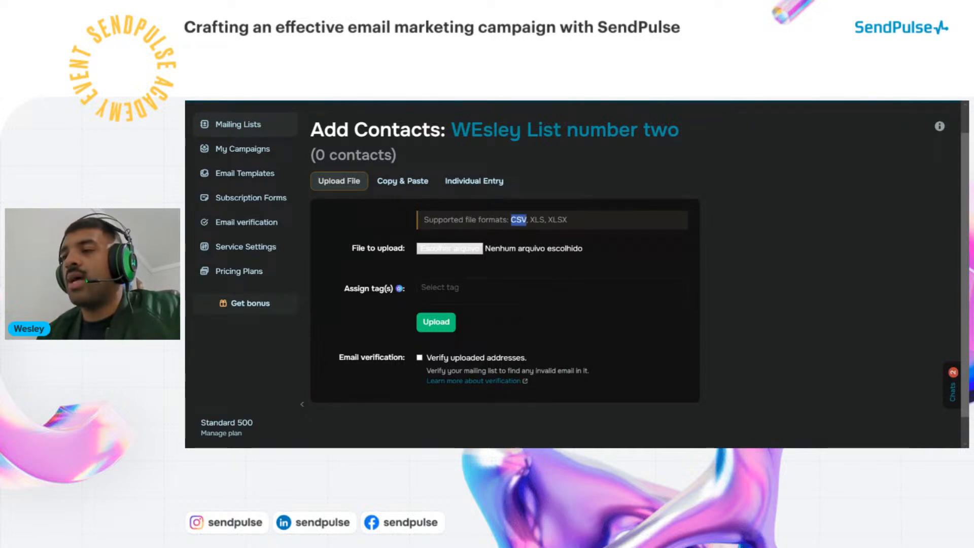
{"action": "double_click", "coordinate": [537, 220]}
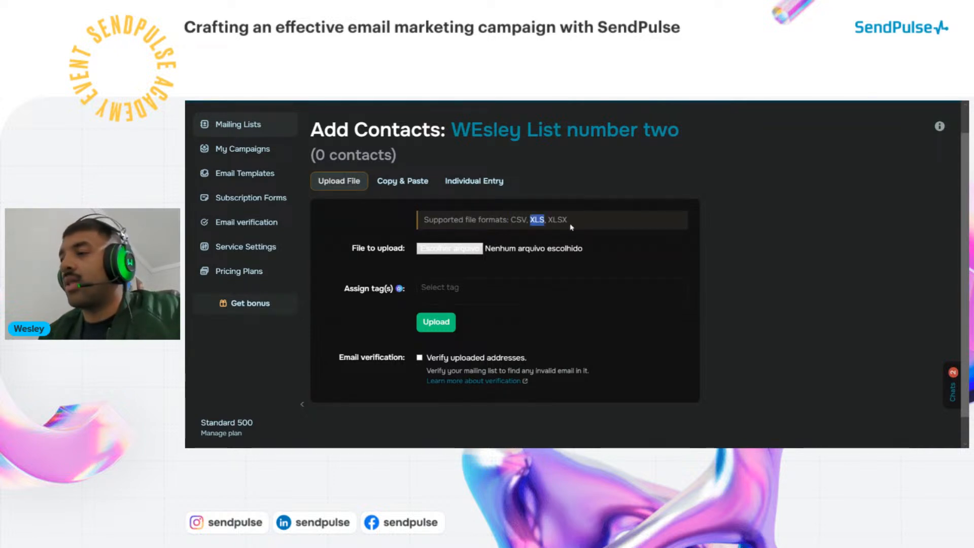
{"action": "left_click", "coordinate": [582, 224]}
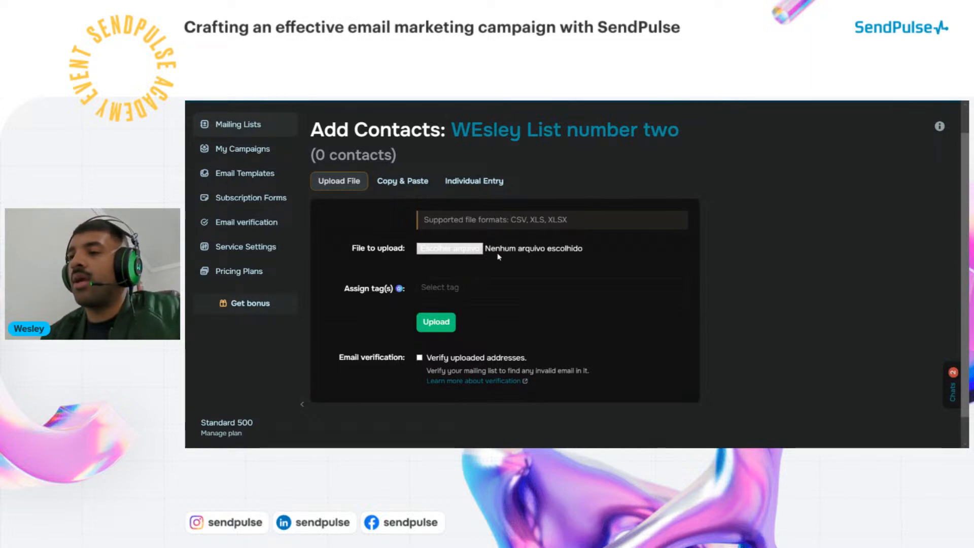
{"action": "left_click", "coordinate": [474, 253]}
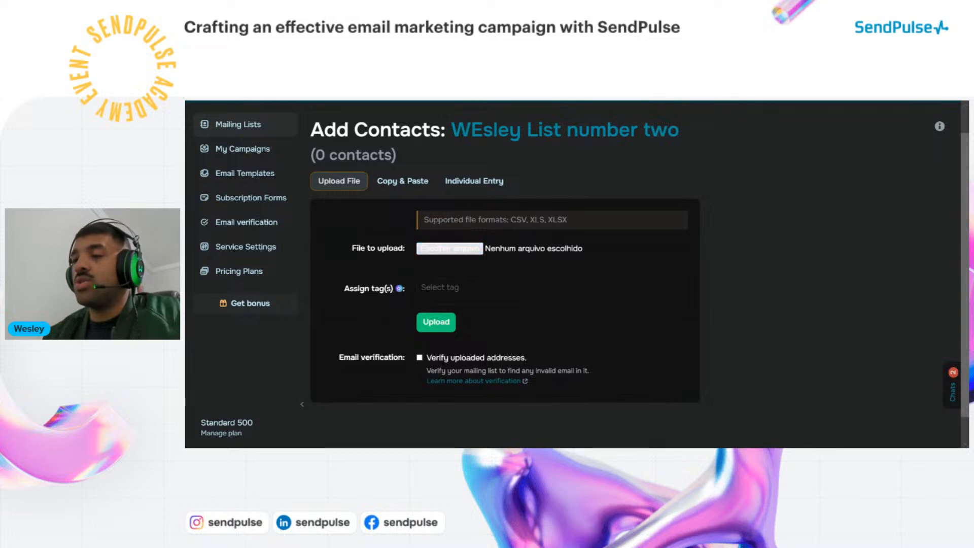
{"action": "left_click", "coordinate": [414, 183]}
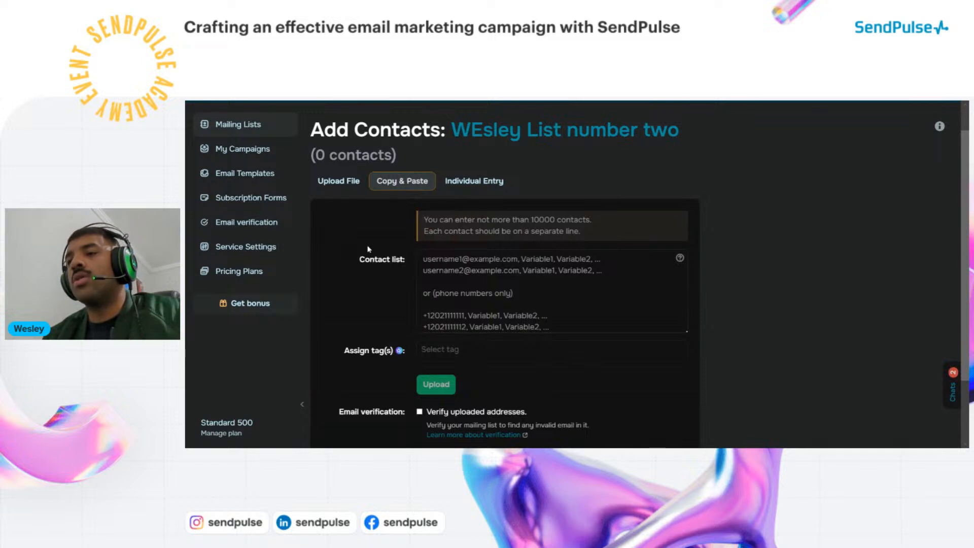
Look over the Copy & Paste contact box, then switch to Individual Entry
{"action": "left_click", "coordinate": [472, 283]}
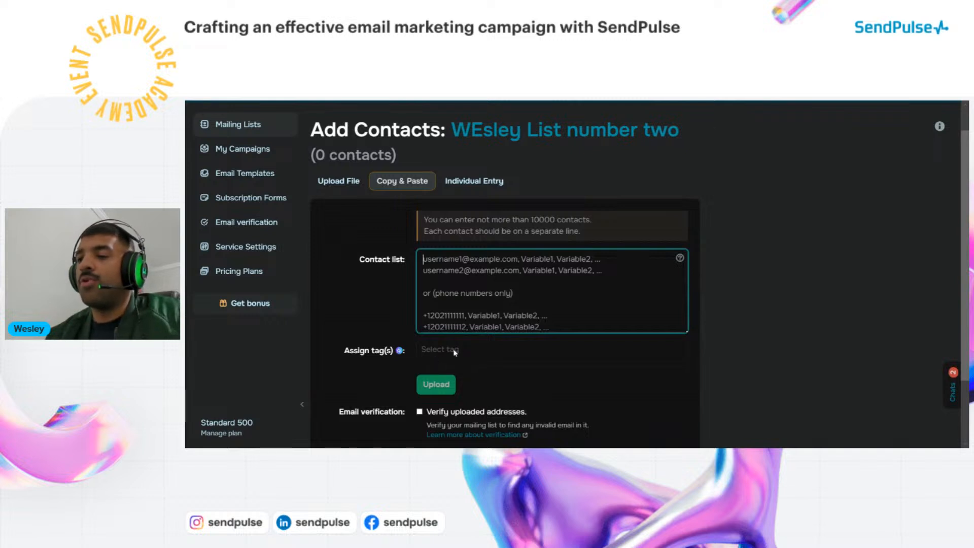
{"action": "left_click", "coordinate": [468, 357]}
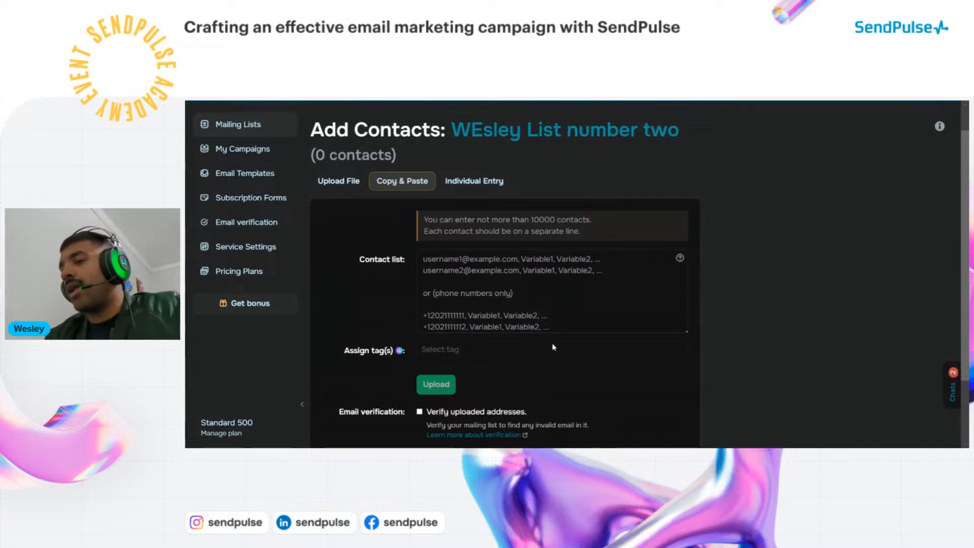
{"action": "scroll", "coordinate": [507, 334], "scroll_direction": "down", "scroll_amount": 2}
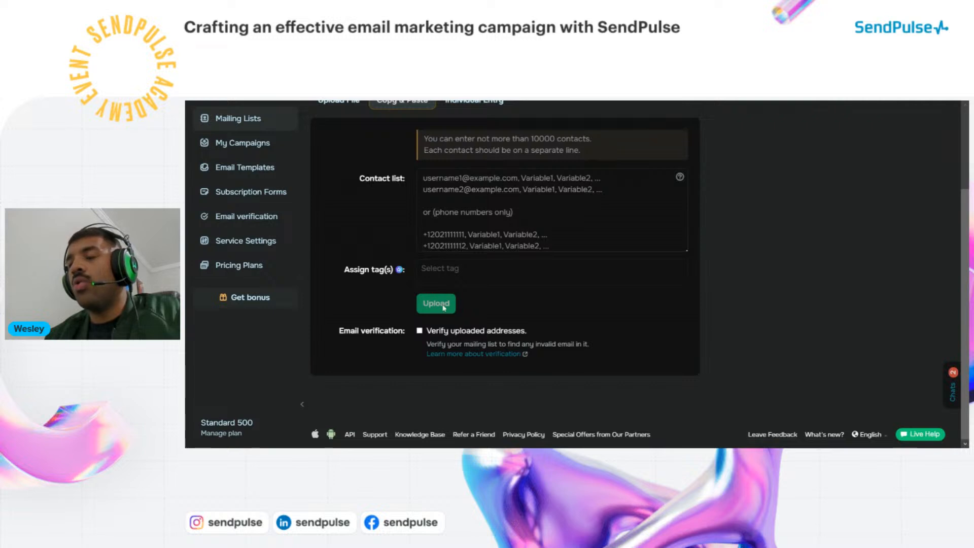
{"action": "scroll", "coordinate": [475, 310], "scroll_direction": "up", "scroll_amount": 3}
{"action": "left_click", "coordinate": [471, 210]}
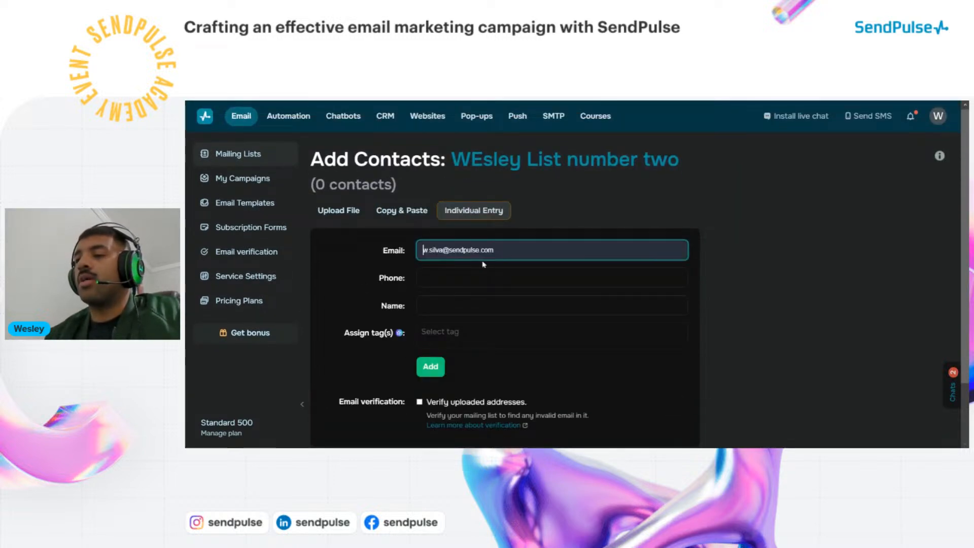
Paste the contact's e-mail address and phone number, checking the phone's country code
{"action": "key", "text": "ctrl+v"}
{"action": "left_click", "coordinate": [472, 277]}
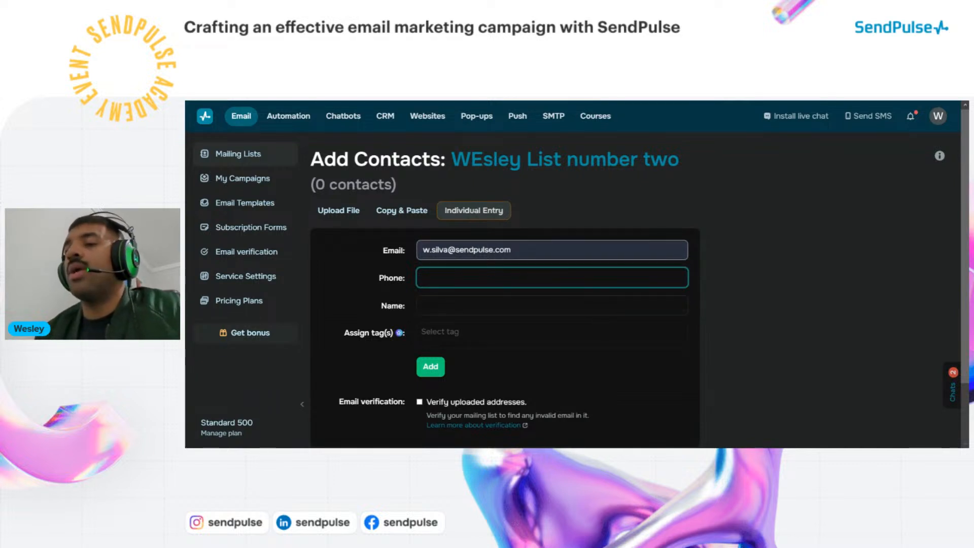
{"action": "left_click", "coordinate": [455, 250]}
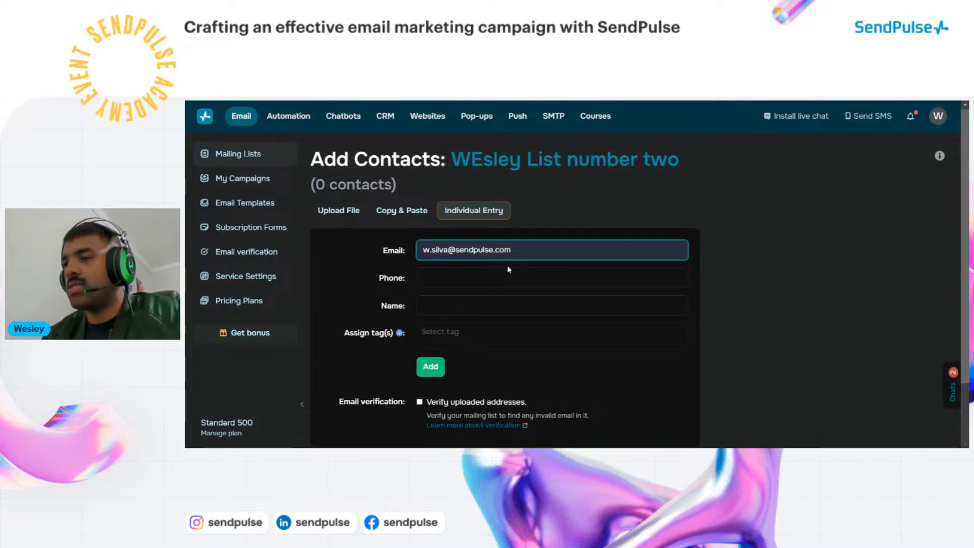
{"action": "left_click", "coordinate": [462, 277]}
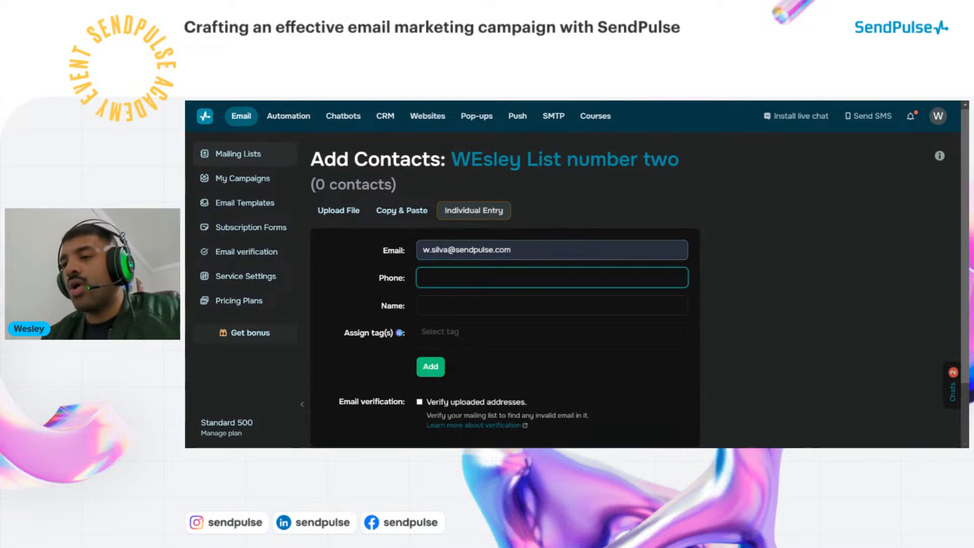
{"action": "key", "text": "ctrl+v"}
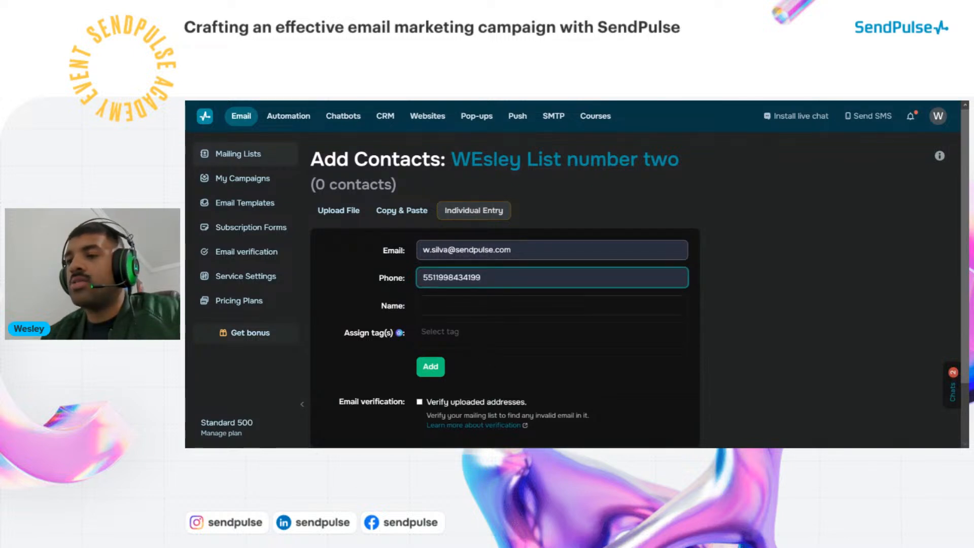
{"action": "key", "text": "ctrl+a"}
{"action": "left_click", "coordinate": [432, 277]}
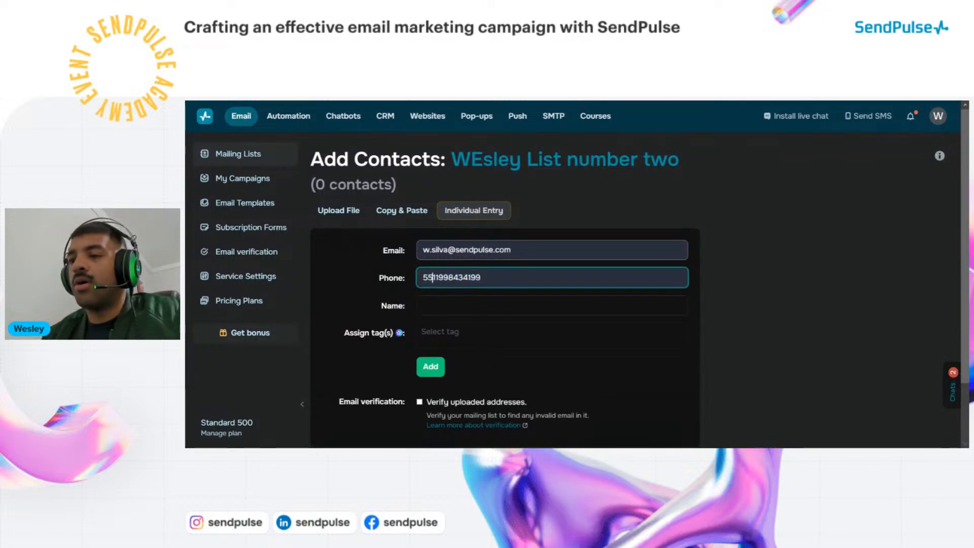
{"action": "left_click_drag", "start_coordinate": [432, 277], "coordinate": [423, 277]}
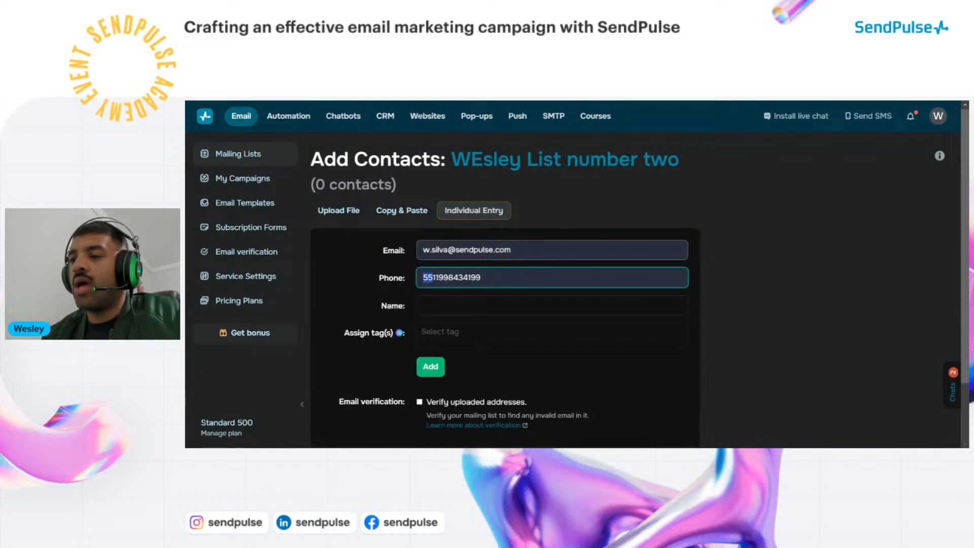
{"action": "left_click", "coordinate": [423, 277]}
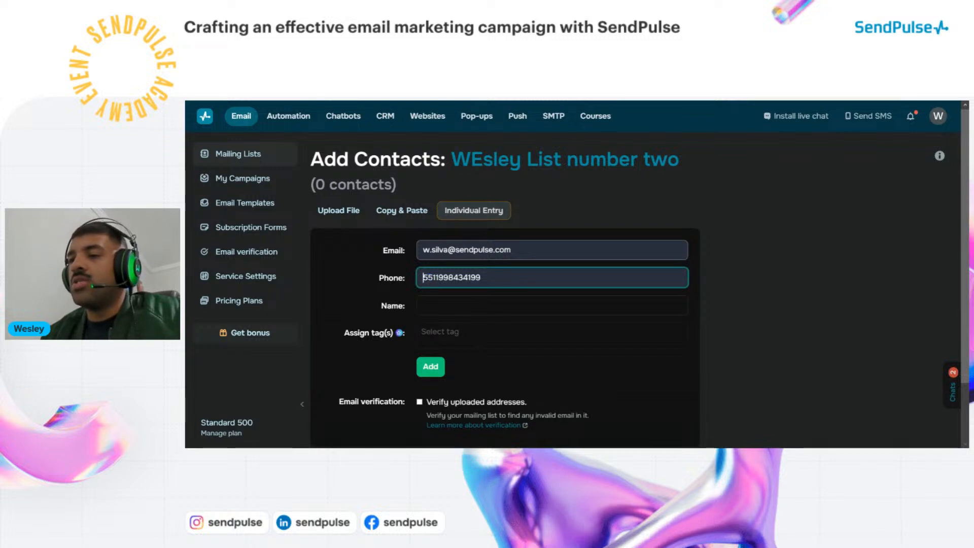
{"action": "left_click", "coordinate": [481, 277]}
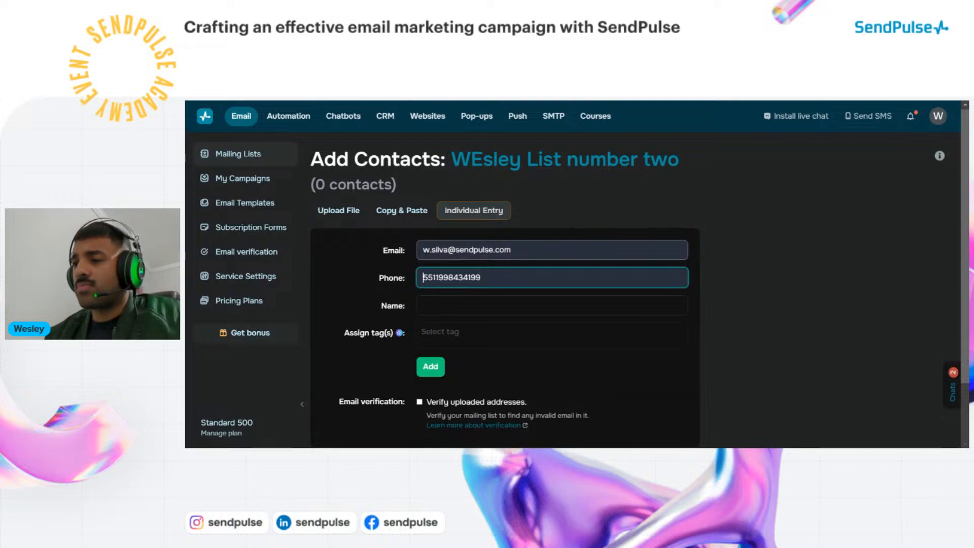
{"action": "key", "text": "ctrl+a"}
{"action": "left_click", "coordinate": [427, 277]}
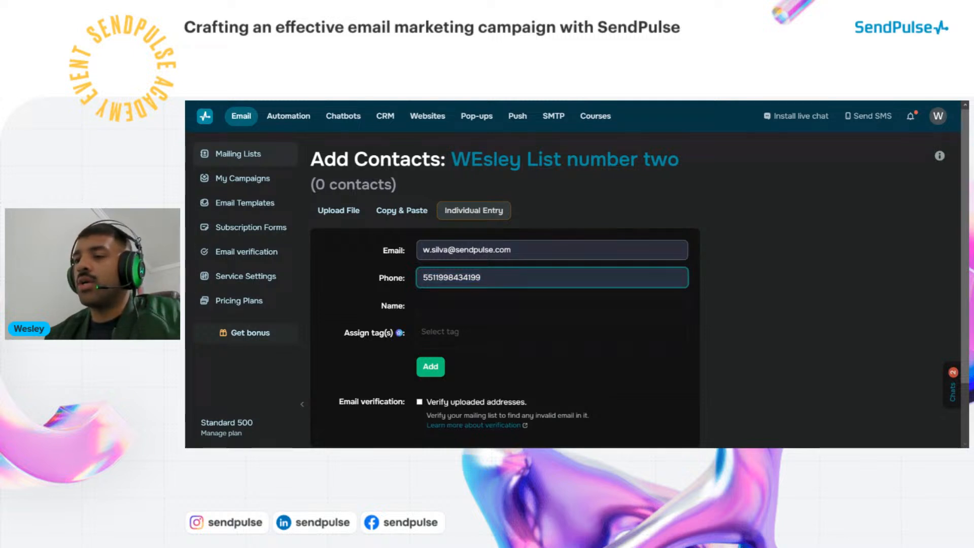
{"action": "left_click_drag", "start_coordinate": [432, 278], "coordinate": [422, 277]}
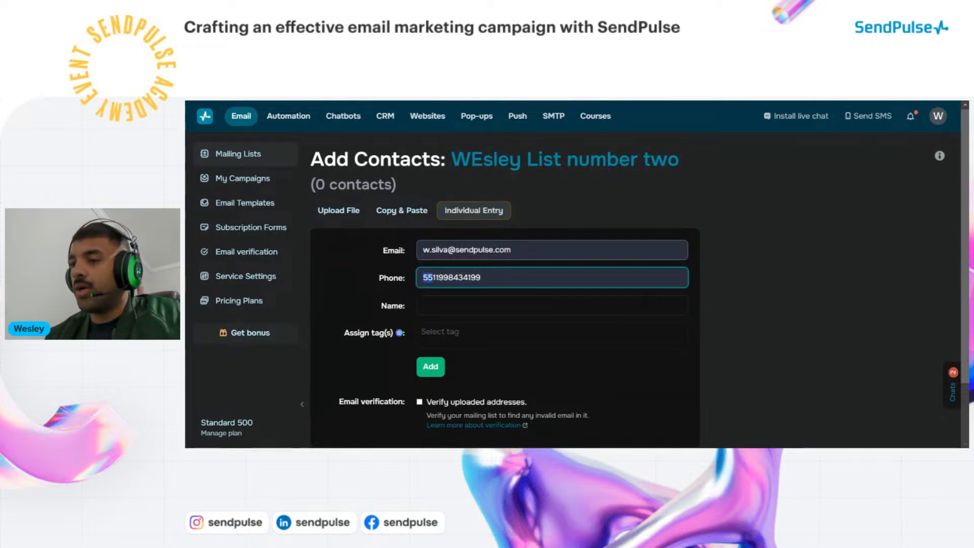
Enter the contact's full name and add the contact to the mailing list
{"action": "left_click", "coordinate": [431, 305]}
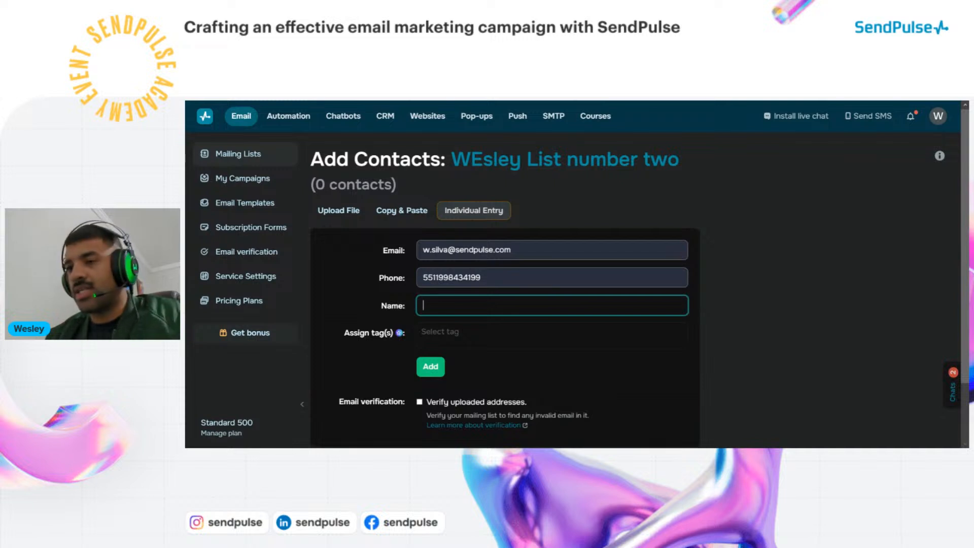
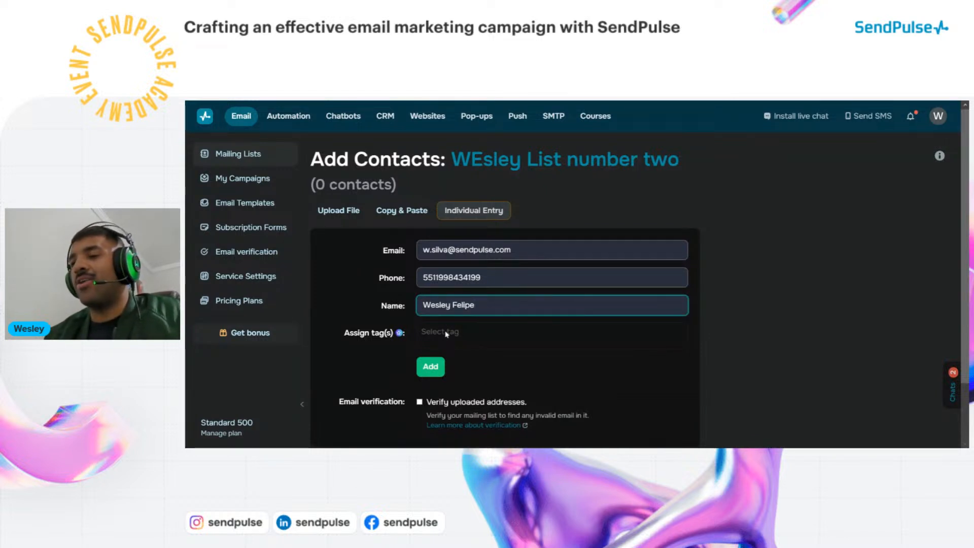
{"action": "left_click", "coordinate": [376, 335]}
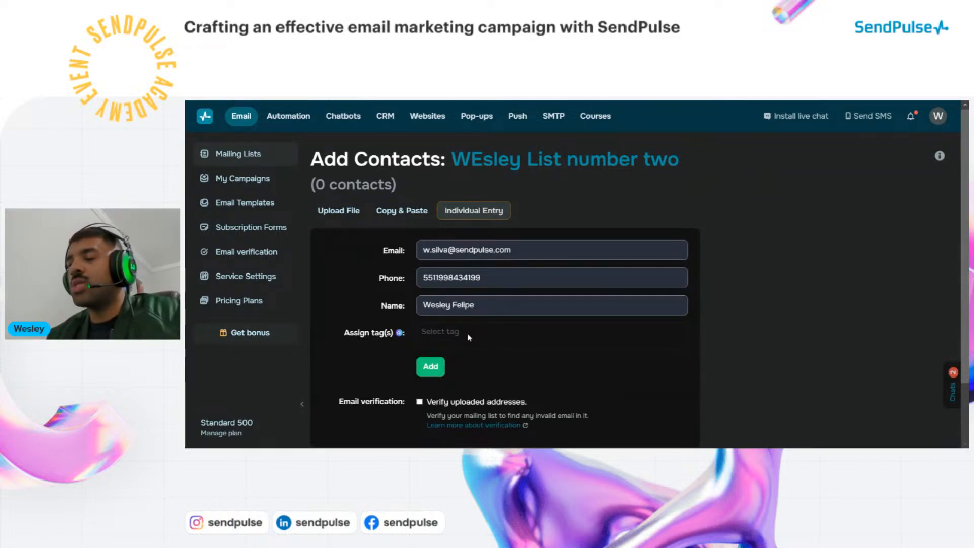
{"action": "left_click", "coordinate": [437, 376]}
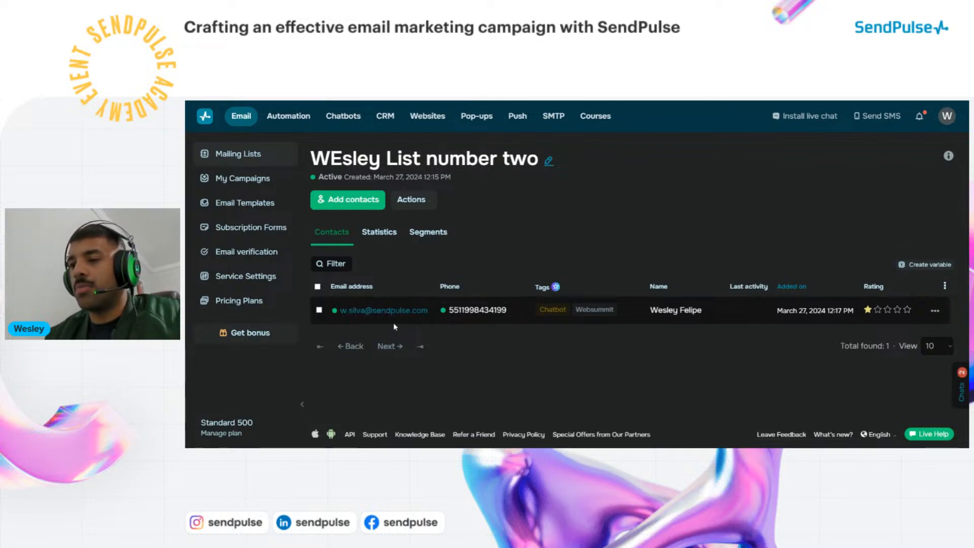
Start a new email campaign from the Email Marketing dashboard
{"action": "left_click", "coordinate": [242, 116]}
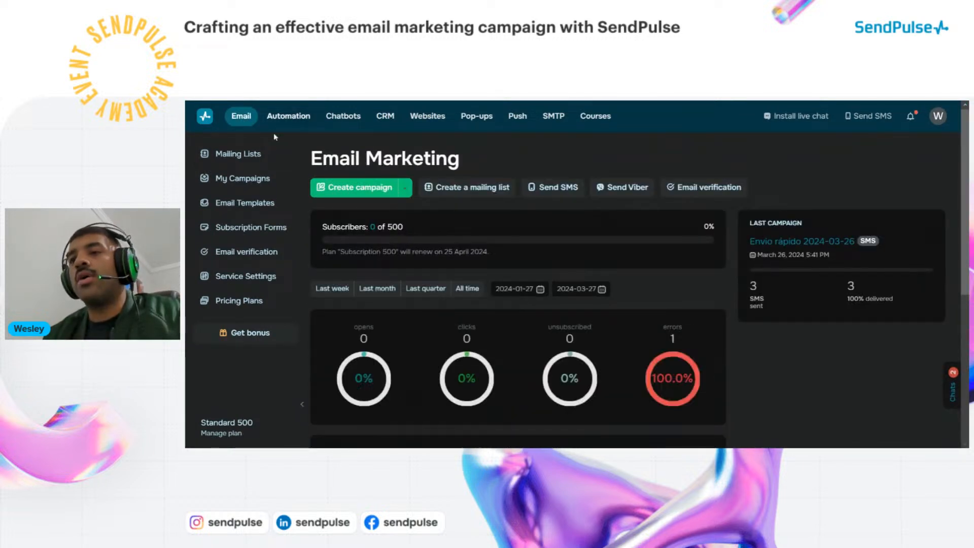
{"action": "left_click", "coordinate": [370, 189]}
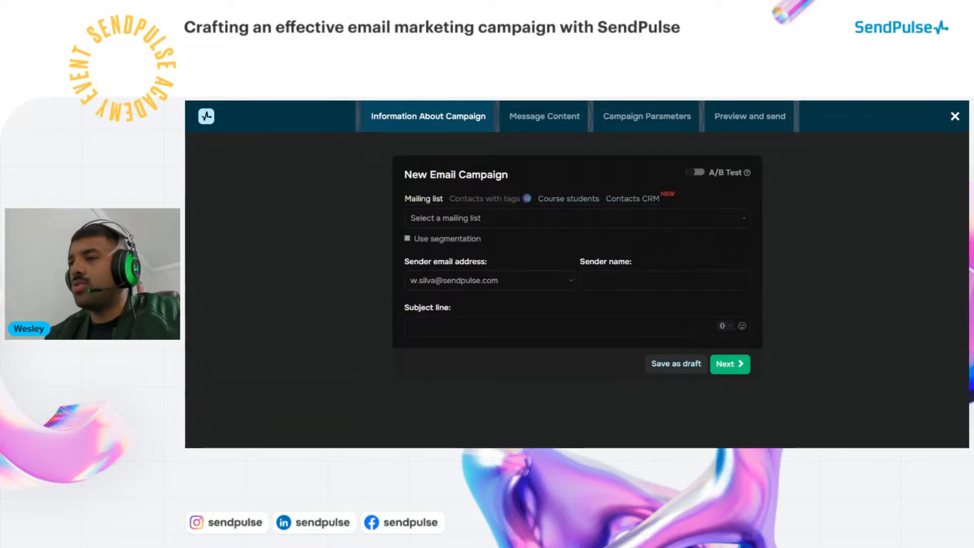
Search and scroll through the campaign's Mailing list dropdown to find the right list
{"action": "left_click", "coordinate": [448, 222]}
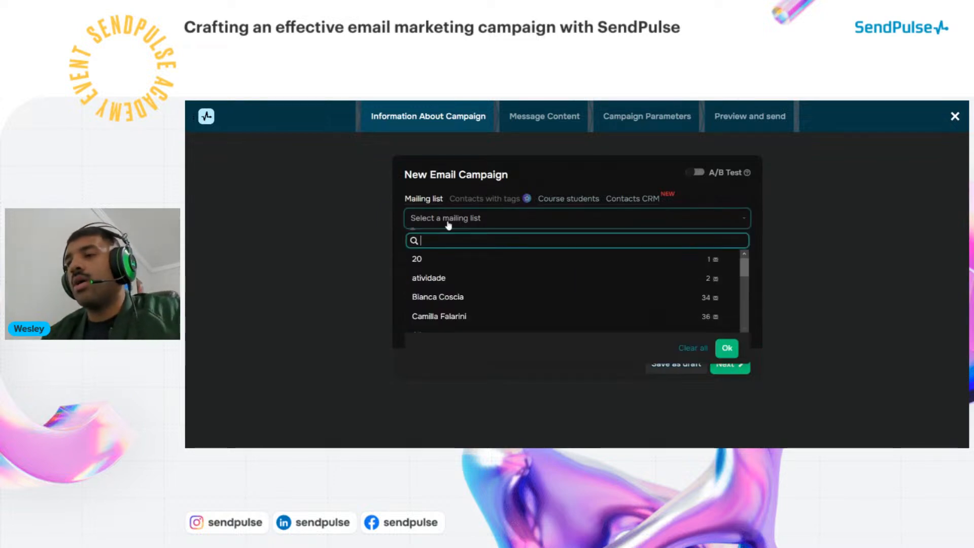
{"action": "scroll", "coordinate": [497, 298], "scroll_direction": "down", "scroll_amount": 3}
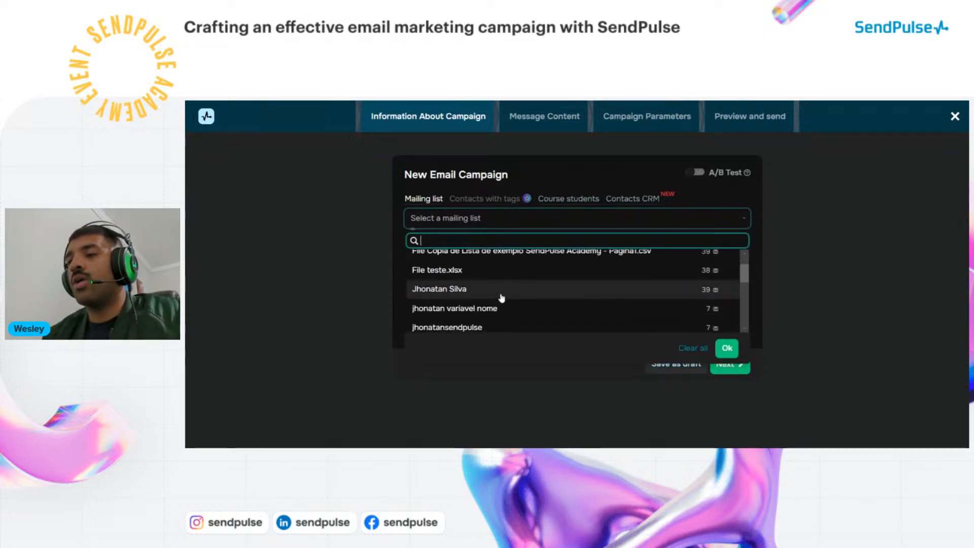
{"action": "scroll", "coordinate": [481, 302], "scroll_direction": "up", "scroll_amount": 2}
{"action": "scroll", "coordinate": [481, 302], "scroll_direction": "down", "scroll_amount": 3}
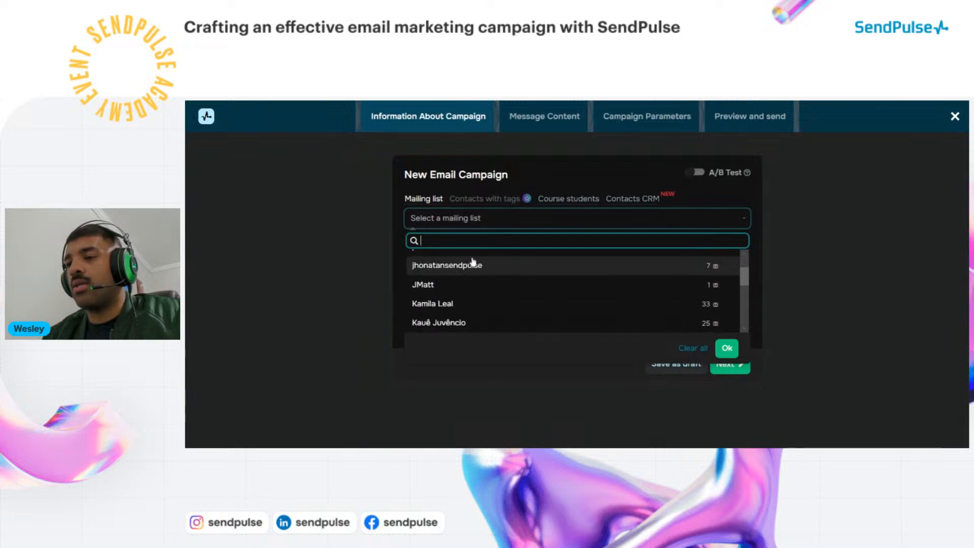
{"action": "type", "text": "wes"}
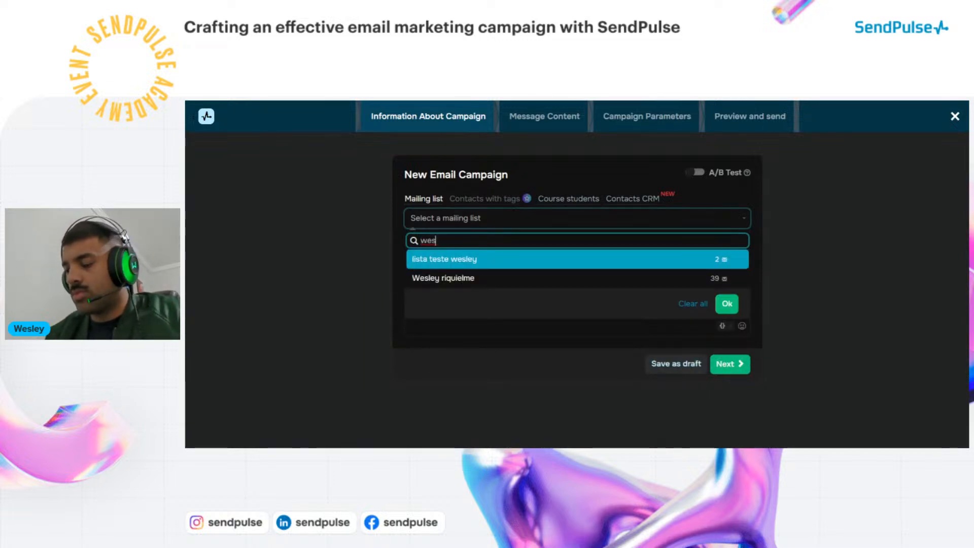
{"action": "key", "text": "BackSpace"}
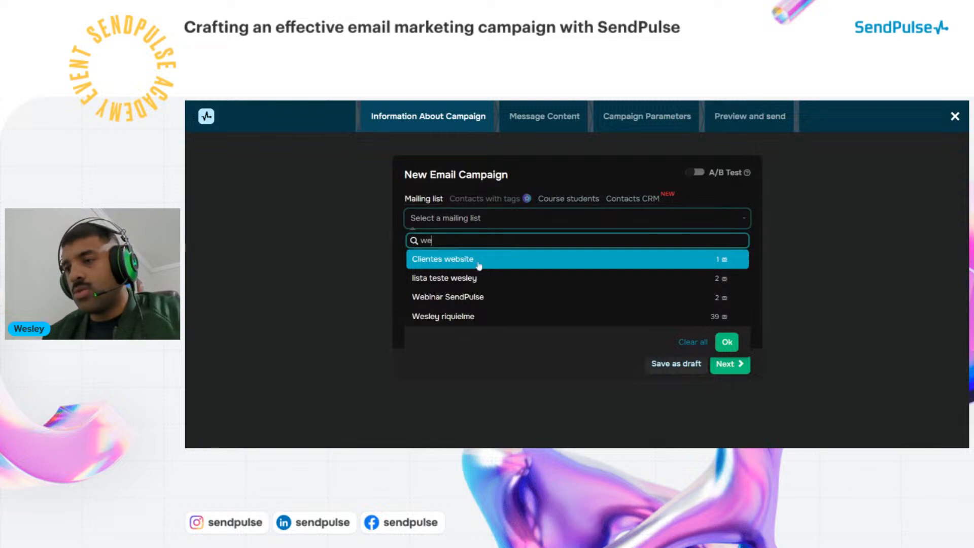
{"action": "double_click", "coordinate": [427, 241]}
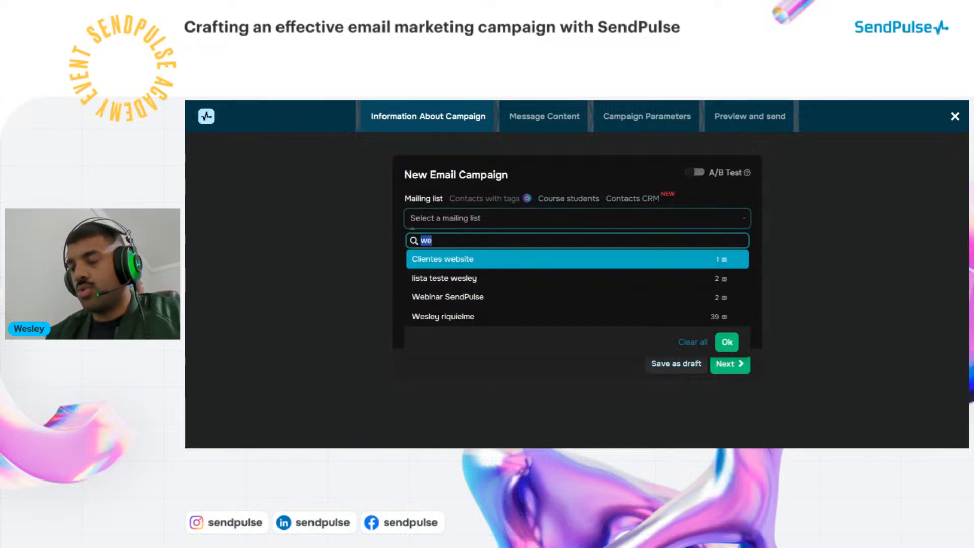
{"action": "key", "text": "BackSpace"}
{"action": "scroll", "coordinate": [466, 276], "scroll_direction": "down", "scroll_amount": 5}
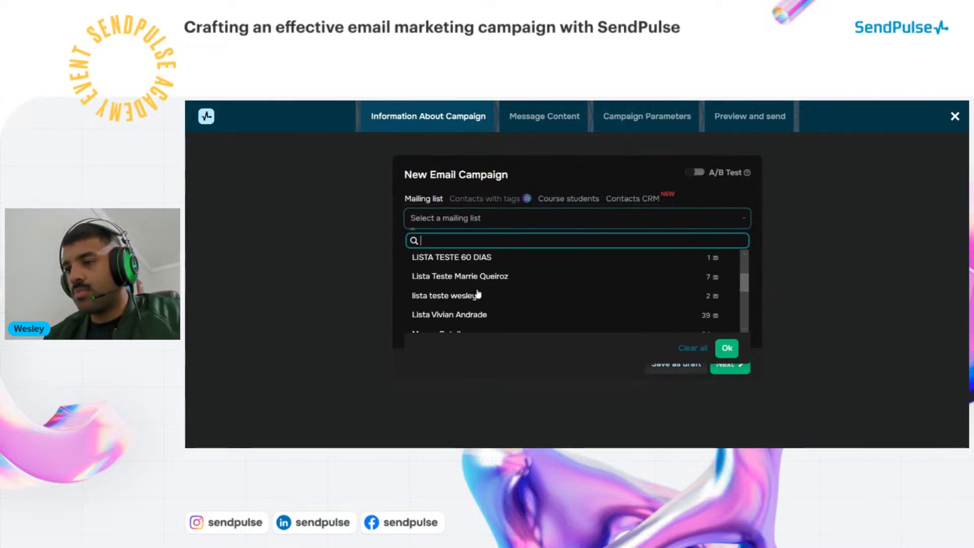
{"action": "scroll", "coordinate": [477, 294], "scroll_direction": "down", "scroll_amount": 10}
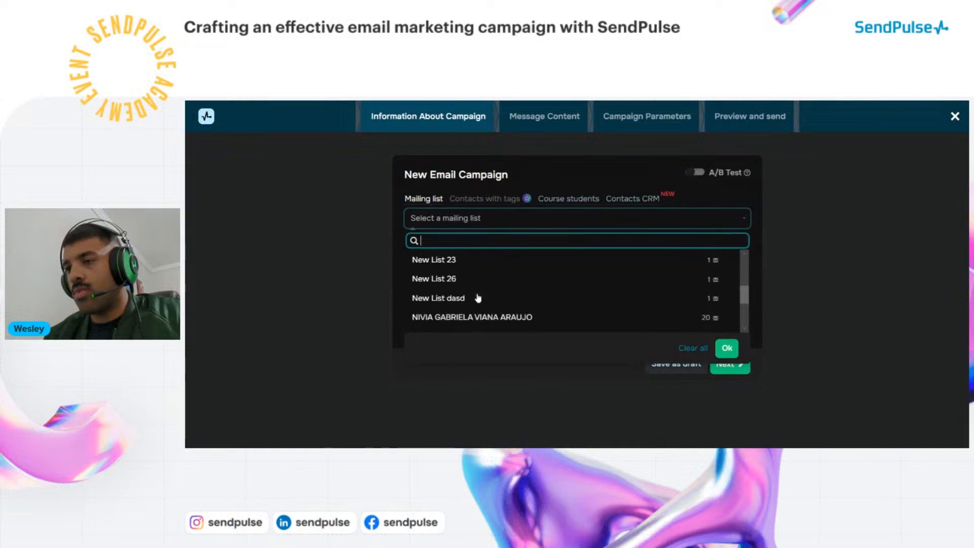
{"action": "scroll", "coordinate": [477, 297], "scroll_direction": "down", "scroll_amount": 6}
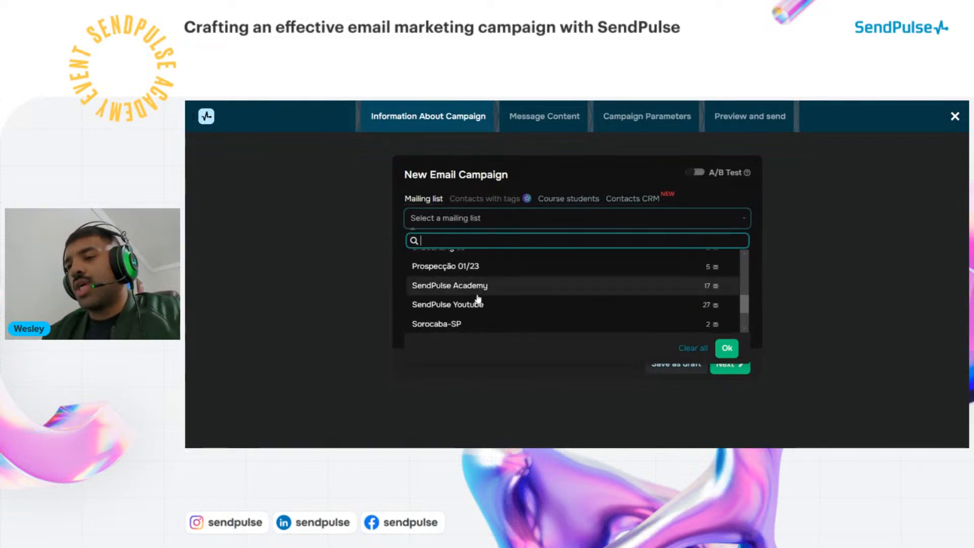
{"action": "scroll", "coordinate": [456, 299], "scroll_direction": "down", "scroll_amount": 4}
{"action": "scroll", "coordinate": [547, 294], "scroll_direction": "down", "scroll_amount": 2}
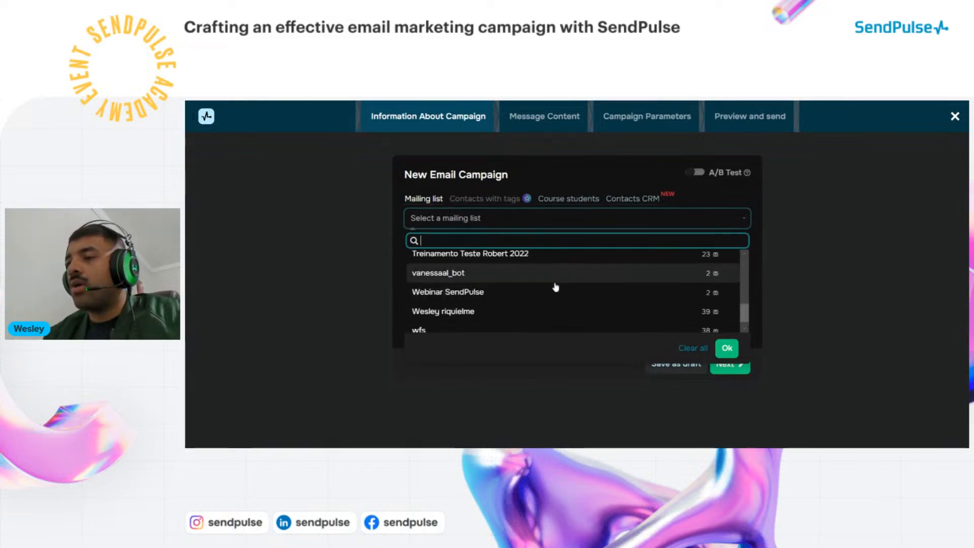
{"action": "scroll", "coordinate": [552, 286], "scroll_direction": "down", "scroll_amount": 2}
{"action": "scroll", "coordinate": [497, 310], "scroll_direction": "up", "scroll_amount": 4}
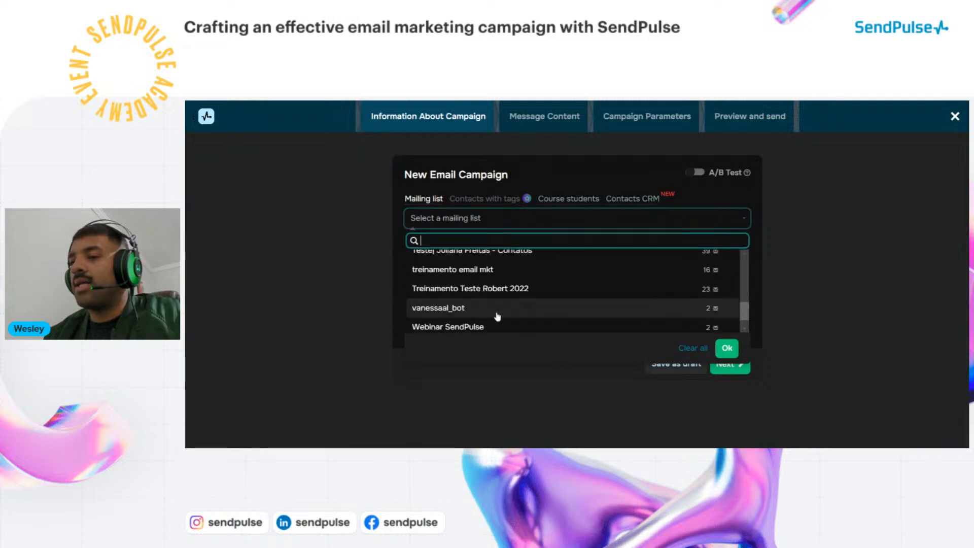
{"action": "scroll", "coordinate": [497, 314], "scroll_direction": "up", "scroll_amount": 2}
{"action": "scroll", "coordinate": [507, 312], "scroll_direction": "up", "scroll_amount": 2}
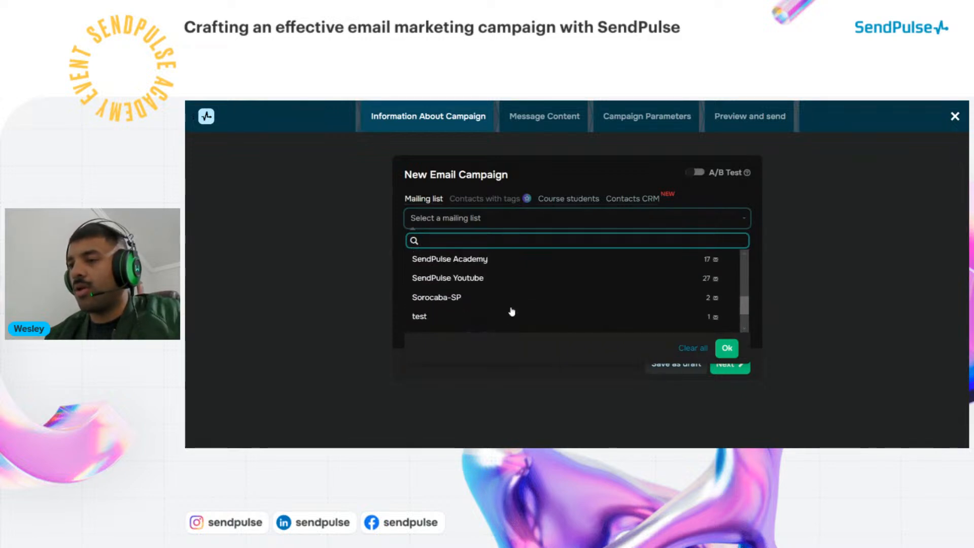
{"action": "scroll", "coordinate": [511, 315], "scroll_direction": "up", "scroll_amount": 6}
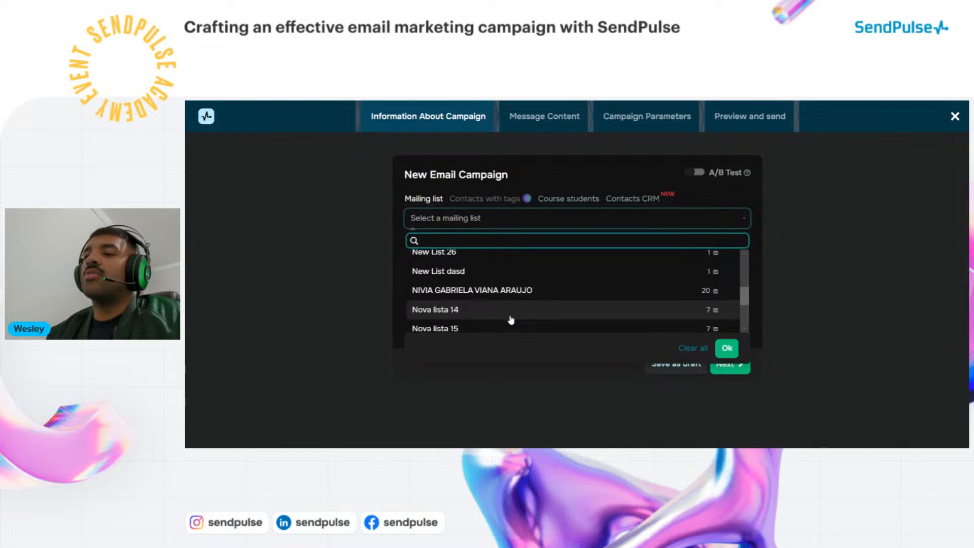
{"action": "scroll", "coordinate": [510, 307], "scroll_direction": "up", "scroll_amount": 3}
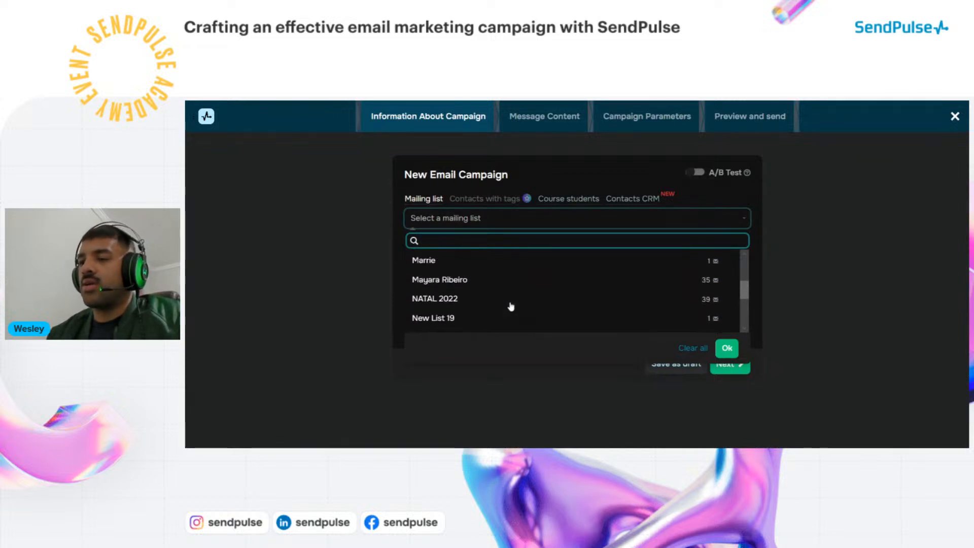
{"action": "scroll", "coordinate": [511, 306], "scroll_direction": "up", "scroll_amount": 3}
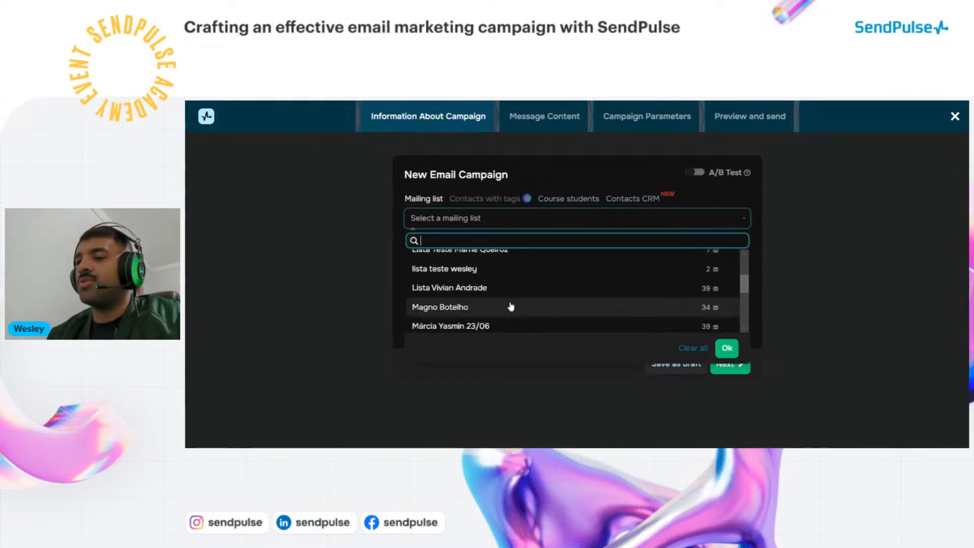
{"action": "scroll", "coordinate": [510, 307], "scroll_direction": "up", "scroll_amount": 2}
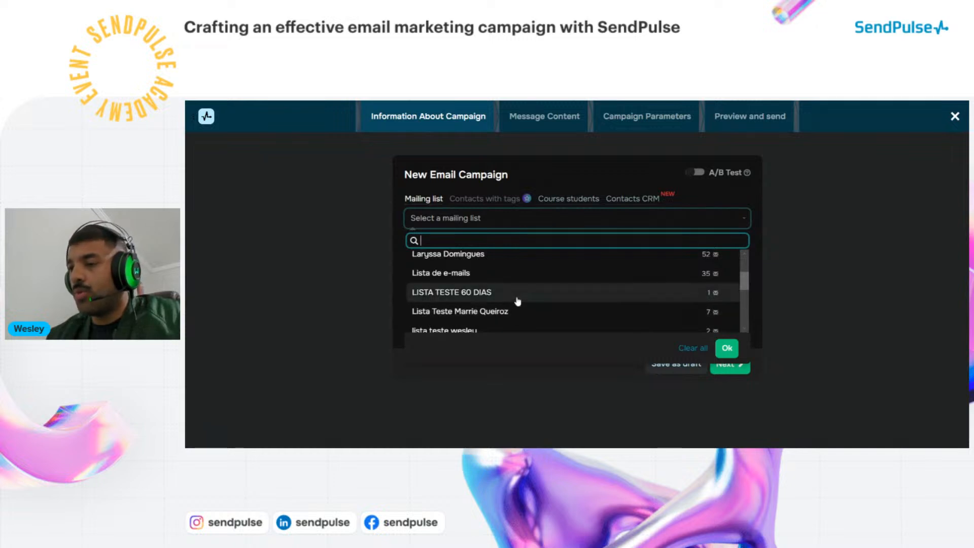
{"action": "scroll", "coordinate": [518, 300], "scroll_direction": "up", "scroll_amount": 3}
{"action": "scroll", "coordinate": [518, 300], "scroll_direction": "up", "scroll_amount": 3}
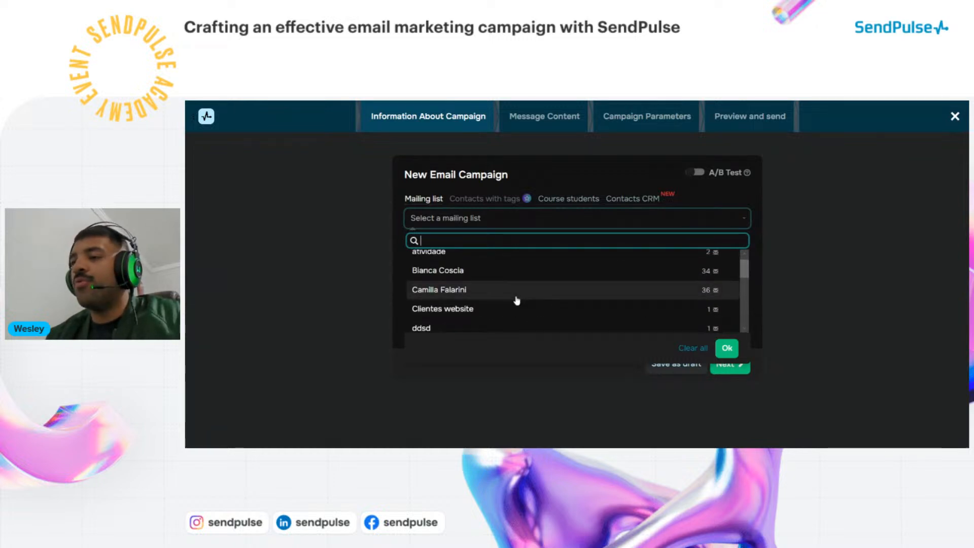
Select the 36-contact mailing list as recipients and enable A/B testing
{"action": "left_click", "coordinate": [509, 296]}
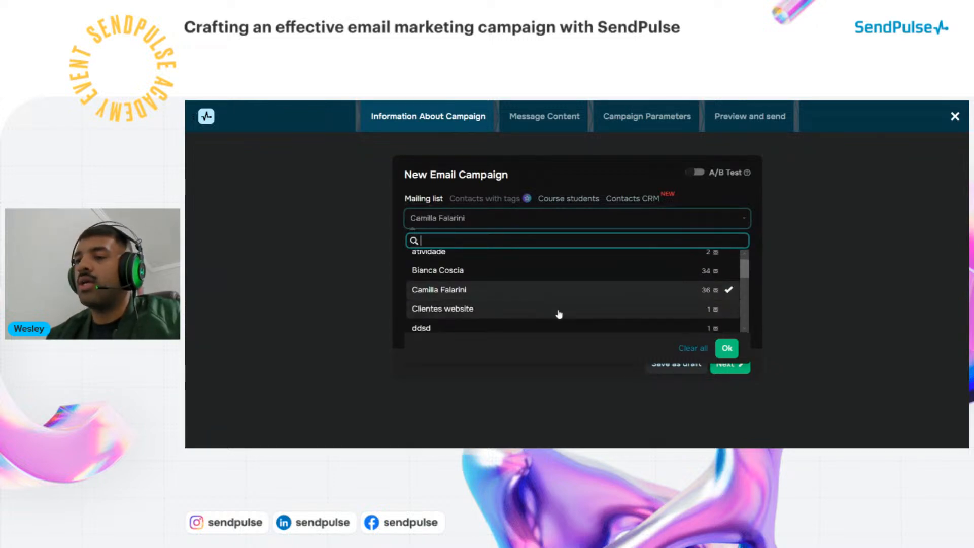
{"action": "left_click", "coordinate": [726, 349]}
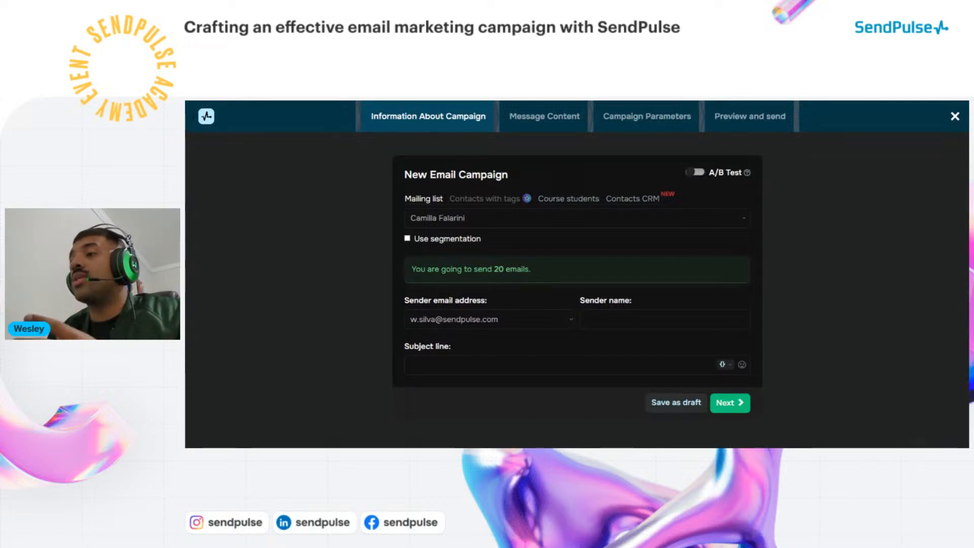
{"action": "left_click", "coordinate": [695, 172]}
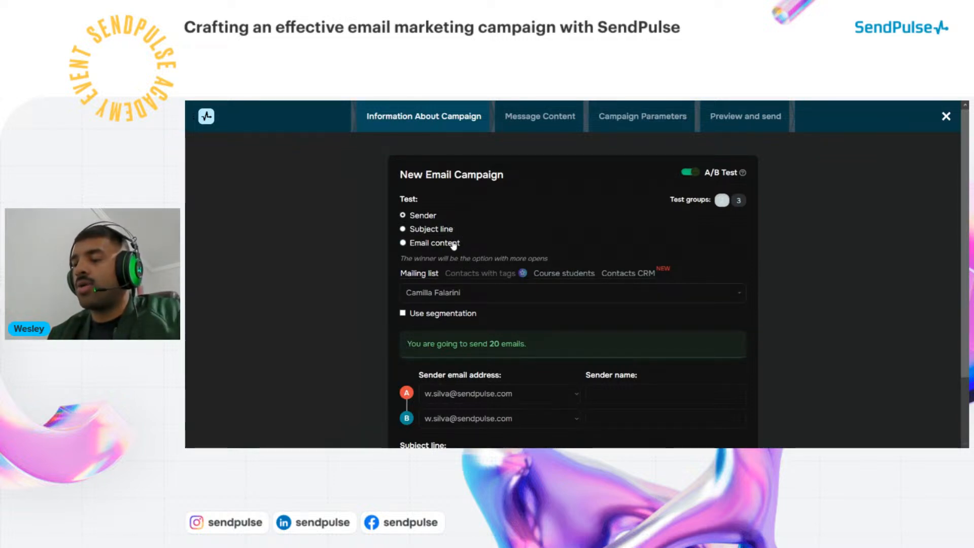
{"action": "left_click", "coordinate": [404, 243]}
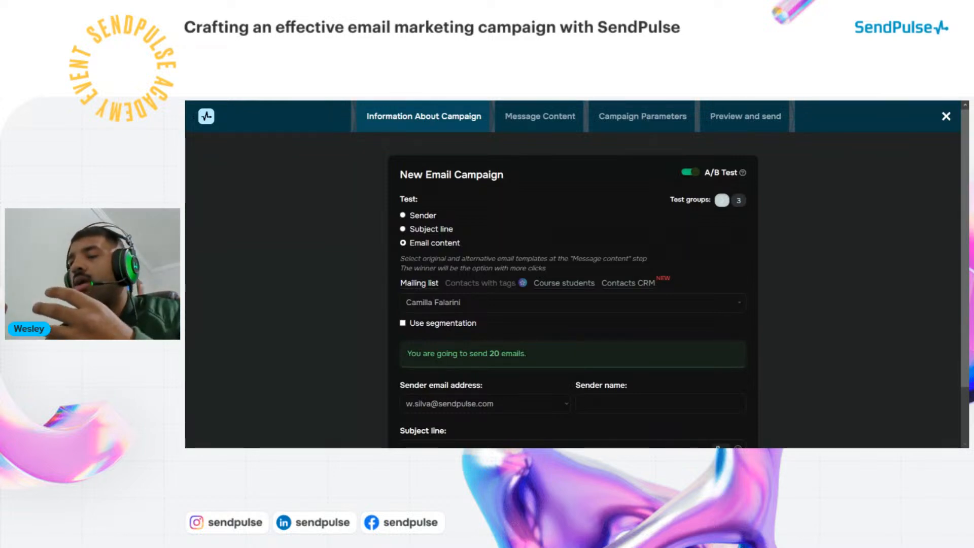
{"action": "left_click", "coordinate": [690, 172]}
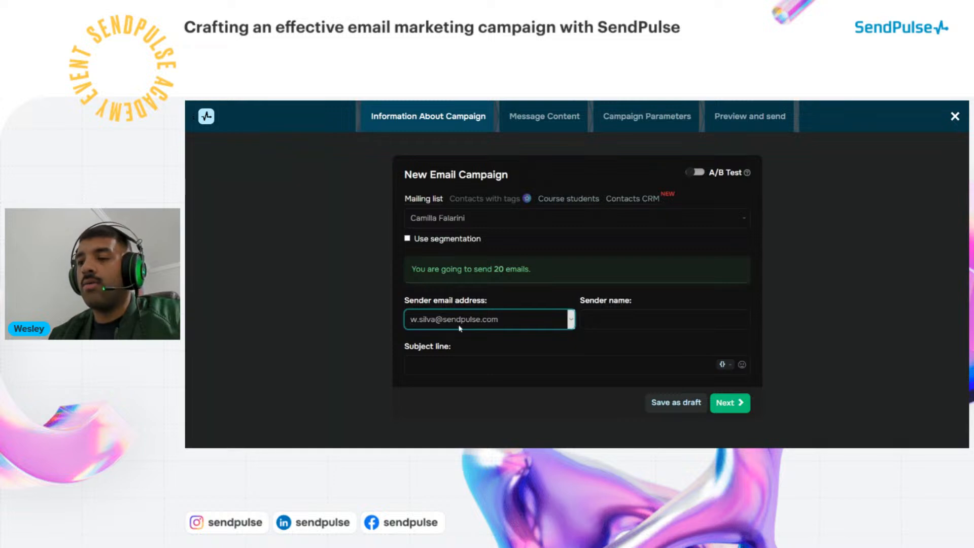
Fill in the sender's first name as the campaign sender name
{"action": "left_click", "coordinate": [665, 319]}
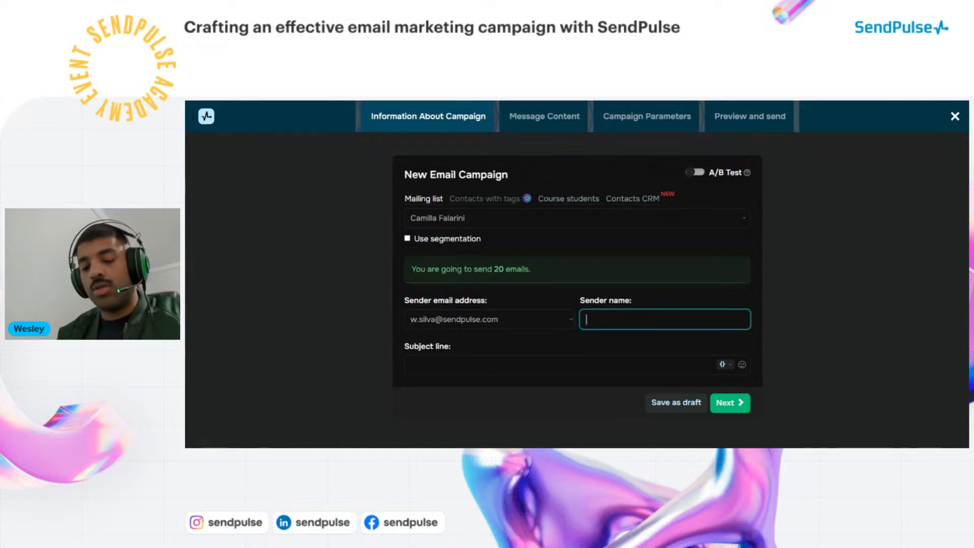
{"action": "type", "text": "Wesley"}
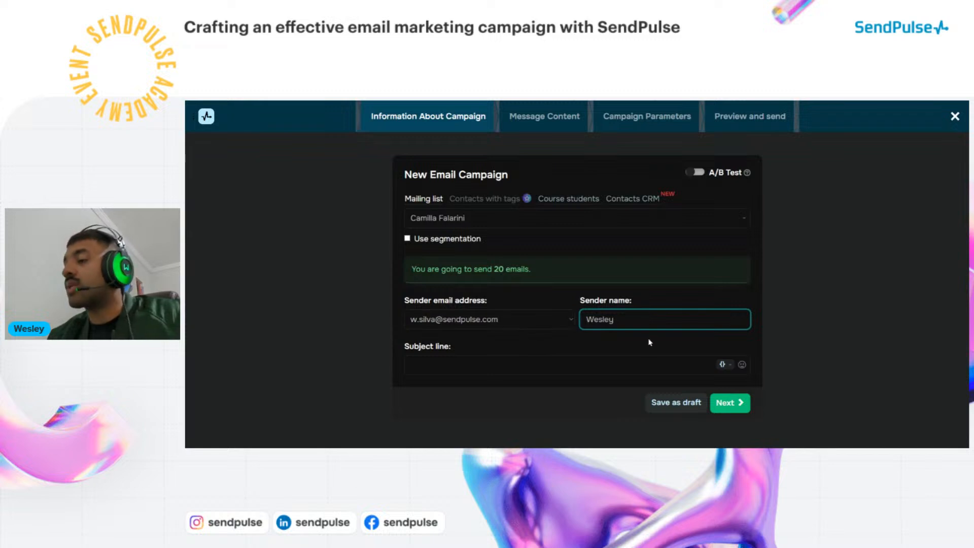
{"action": "left_click", "coordinate": [570, 361]}
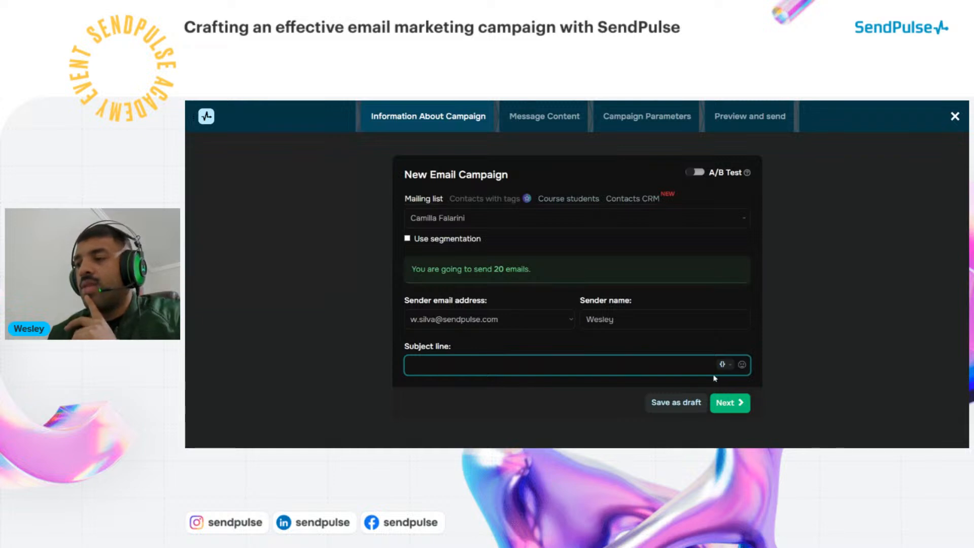
Set the subject line to the {{Nome}} variable followed by 'We have new products for you'
{"action": "left_click", "coordinate": [721, 364]}
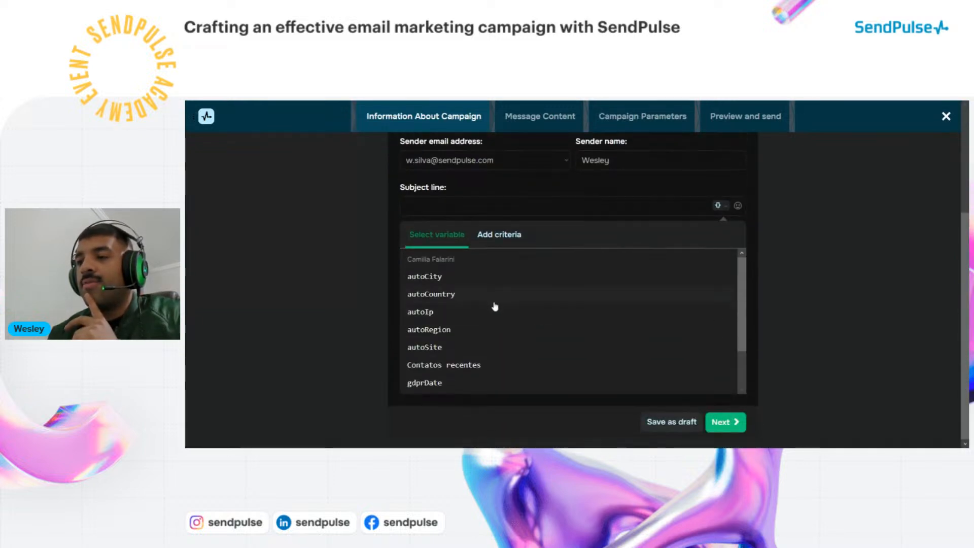
{"action": "scroll", "coordinate": [495, 309], "scroll_direction": "down", "scroll_amount": 3}
{"action": "left_click", "coordinate": [417, 381]}
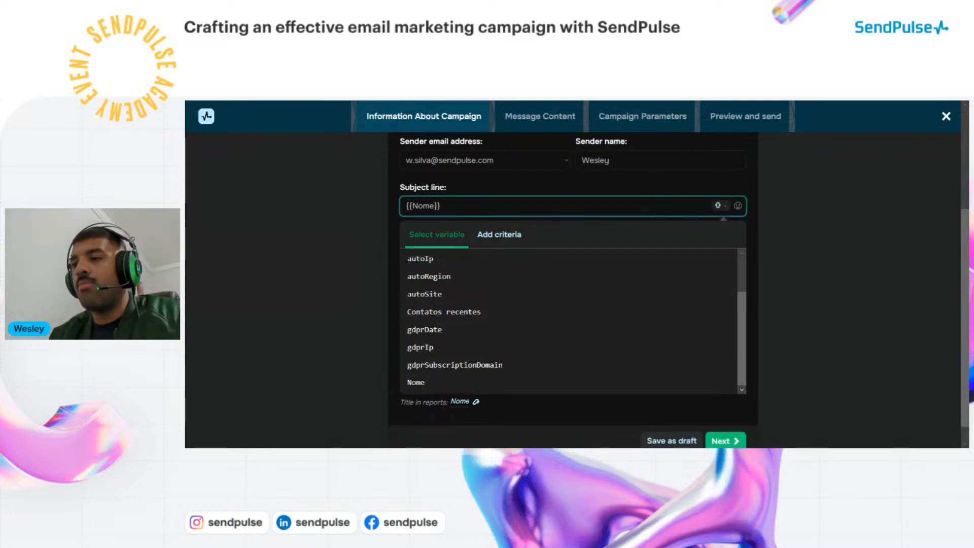
{"action": "left_click", "coordinate": [726, 206]}
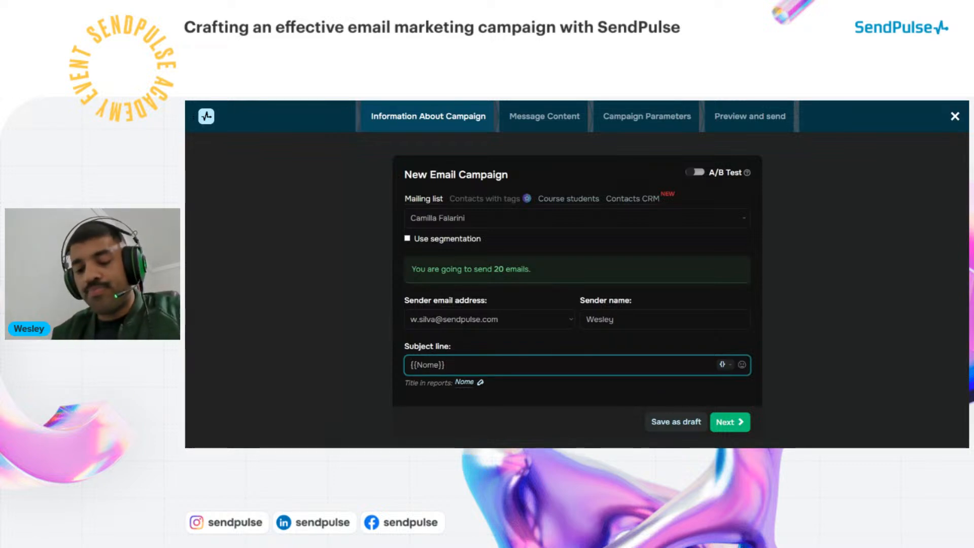
{"action": "type", "text": "We"}
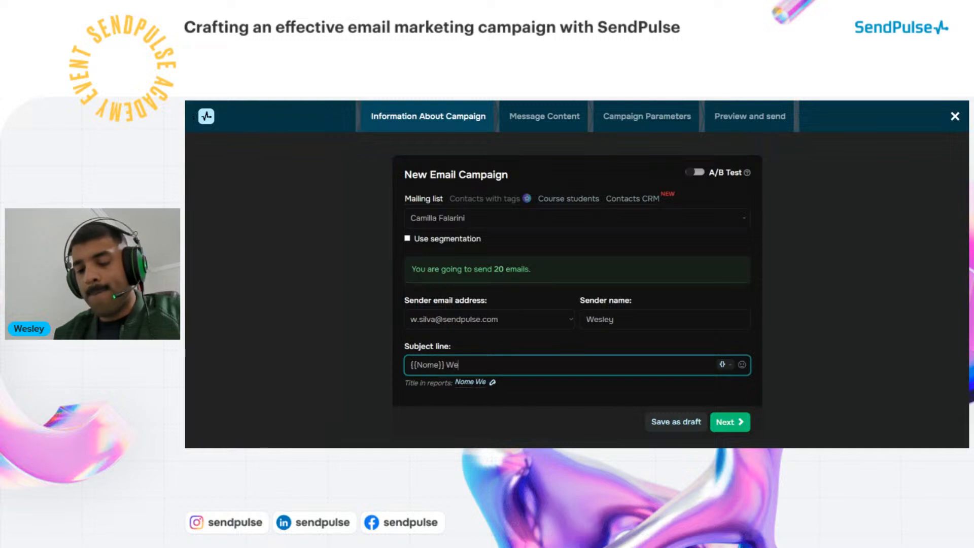
{"action": "type", "text": " have"}
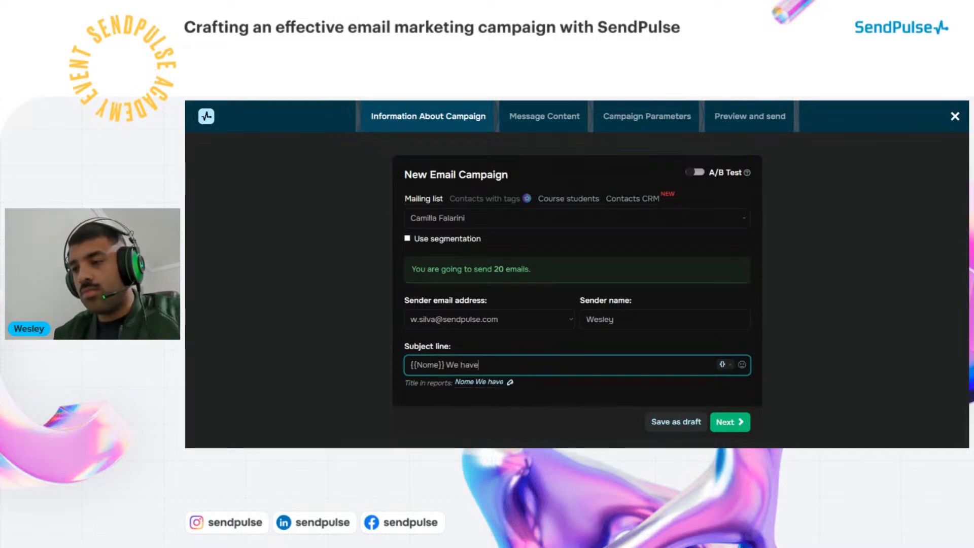
{"action": "type", "text": " new "}
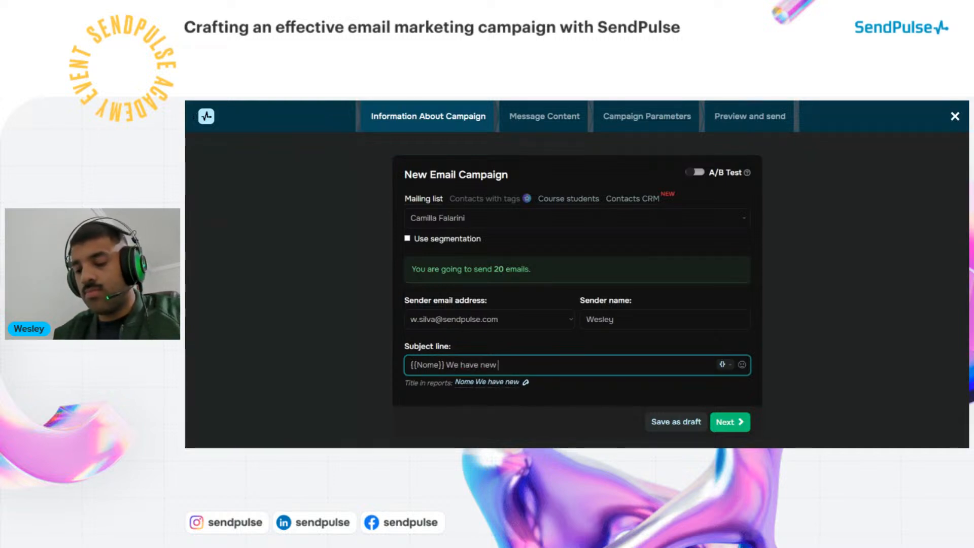
{"action": "type", "text": "prod"}
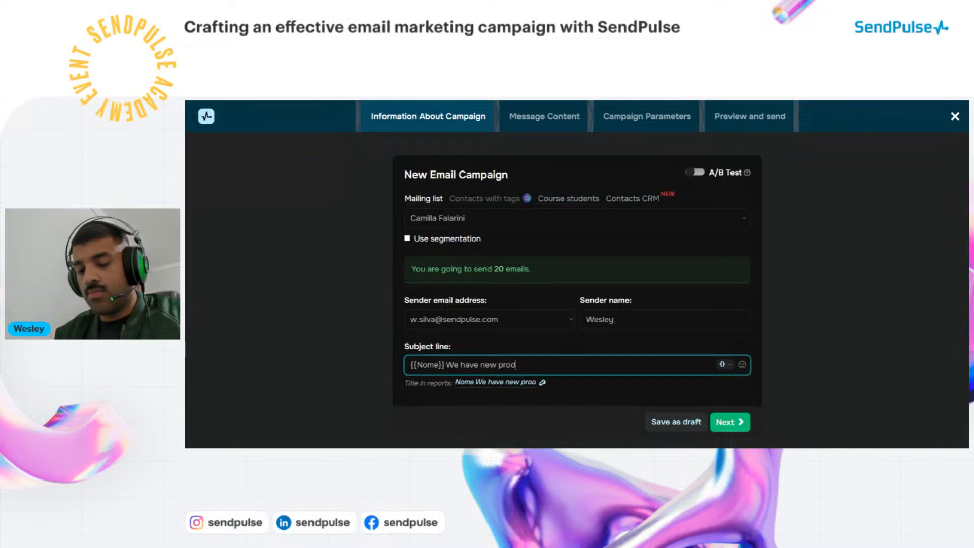
{"action": "type", "text": "ucts for you"}
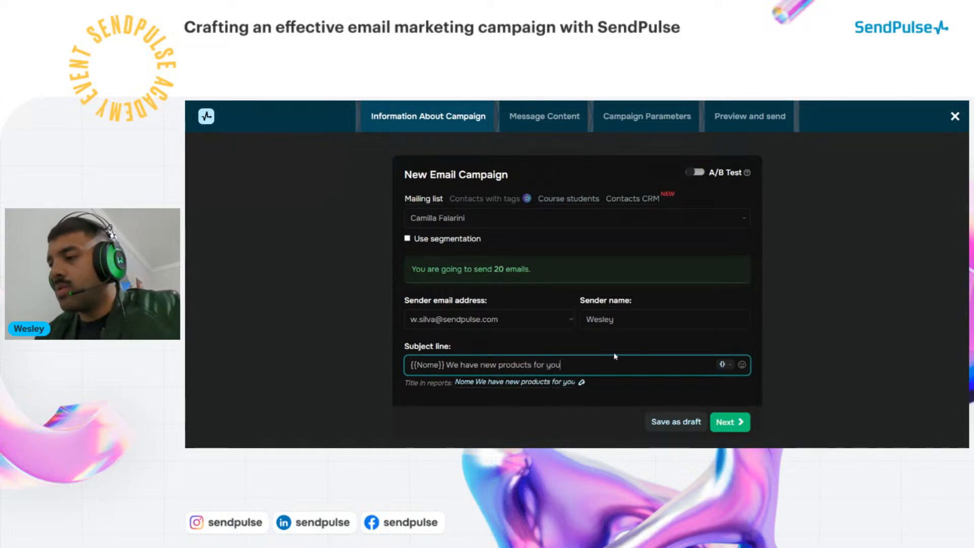
Advance to Message Content, browse My templates, and show the Template builder structures
{"action": "left_click", "coordinate": [732, 424]}
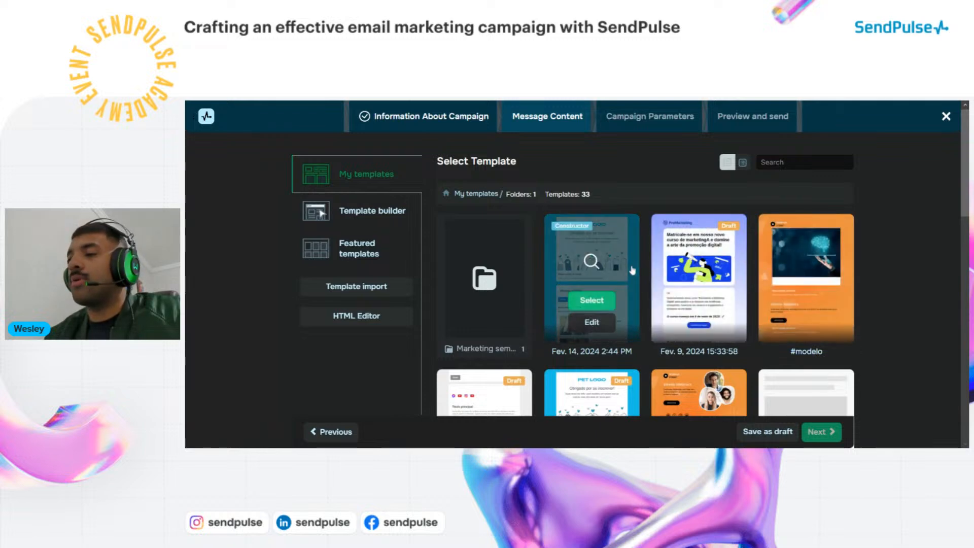
{"action": "scroll", "coordinate": [520, 297], "scroll_direction": "down", "scroll_amount": 1}
{"action": "scroll", "coordinate": [520, 297], "scroll_direction": "down", "scroll_amount": 2}
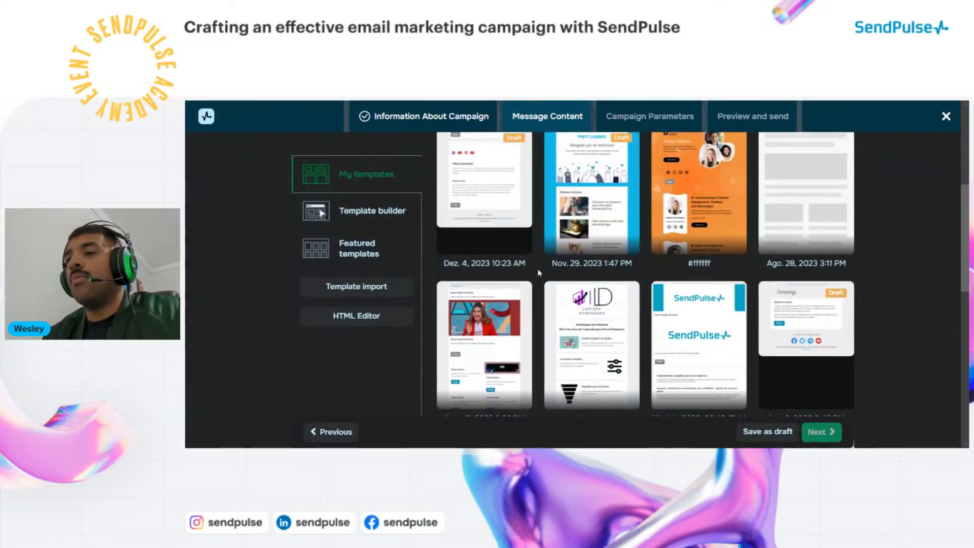
{"action": "scroll", "coordinate": [527, 284], "scroll_direction": "up", "scroll_amount": 3}
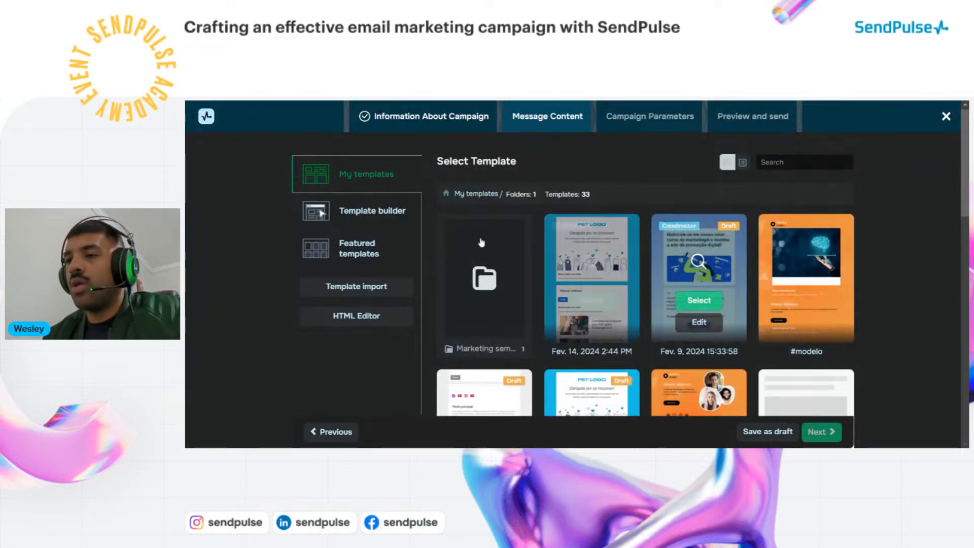
{"action": "left_click", "coordinate": [380, 215]}
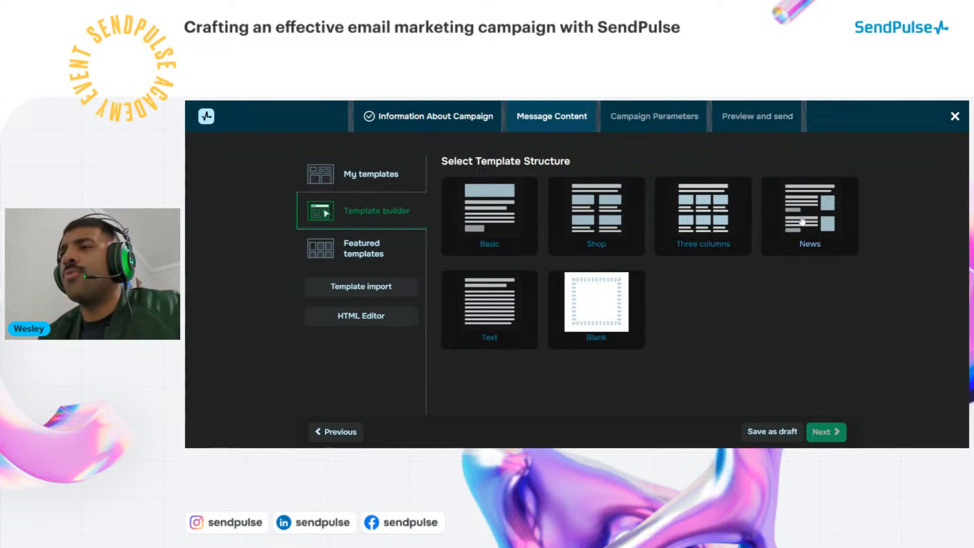
Pick a template structure and place the caret at the end of the Main Heading text
{"action": "left_click", "coordinate": [577, 267]}
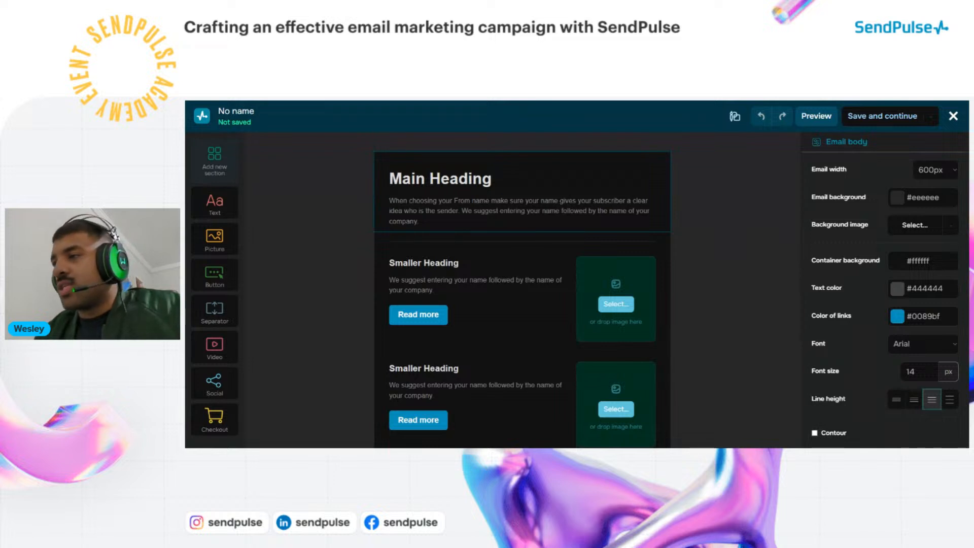
{"action": "left_click", "coordinate": [493, 179]}
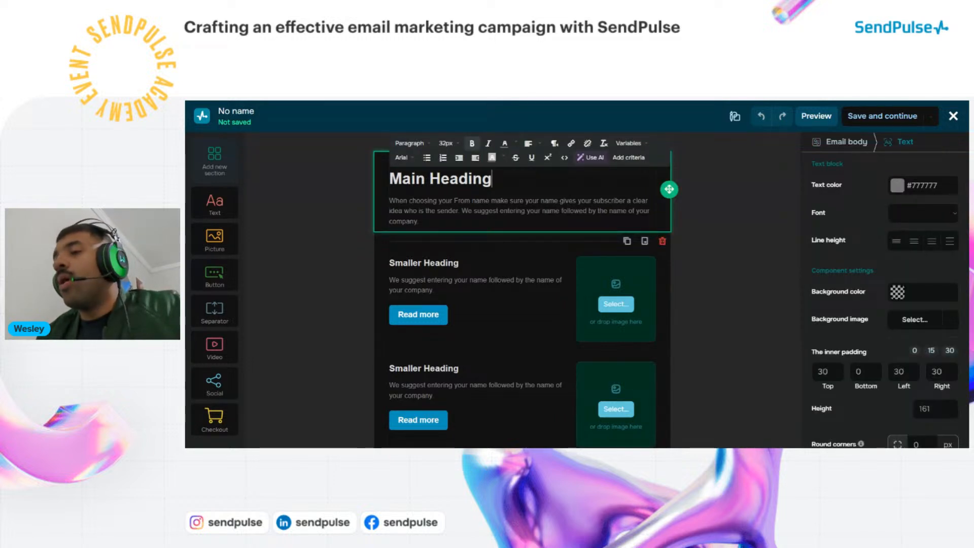
{"action": "left_click", "coordinate": [497, 201]}
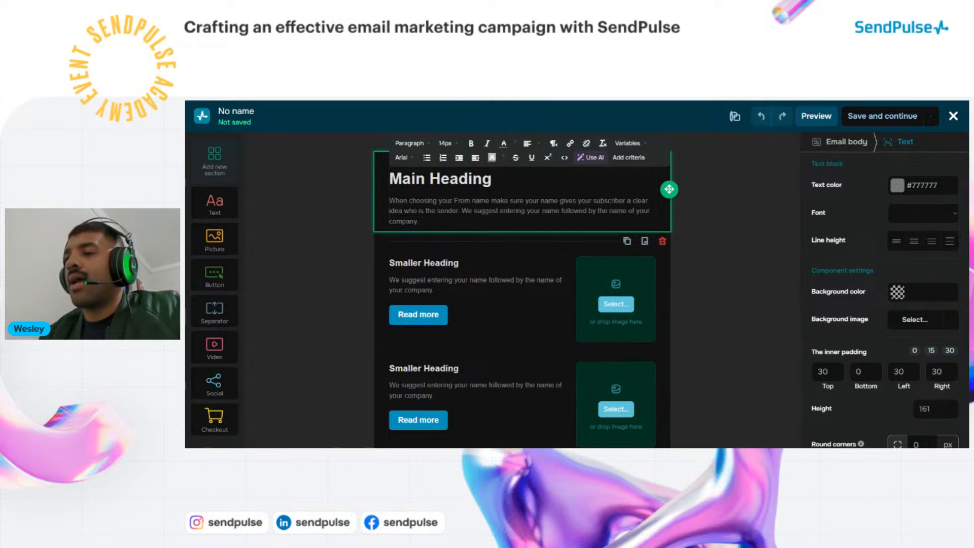
{"action": "left_click", "coordinate": [493, 179]}
{"action": "left_click_drag", "start_coordinate": [493, 179], "coordinate": [389, 179]}
{"action": "left_click", "coordinate": [493, 179]}
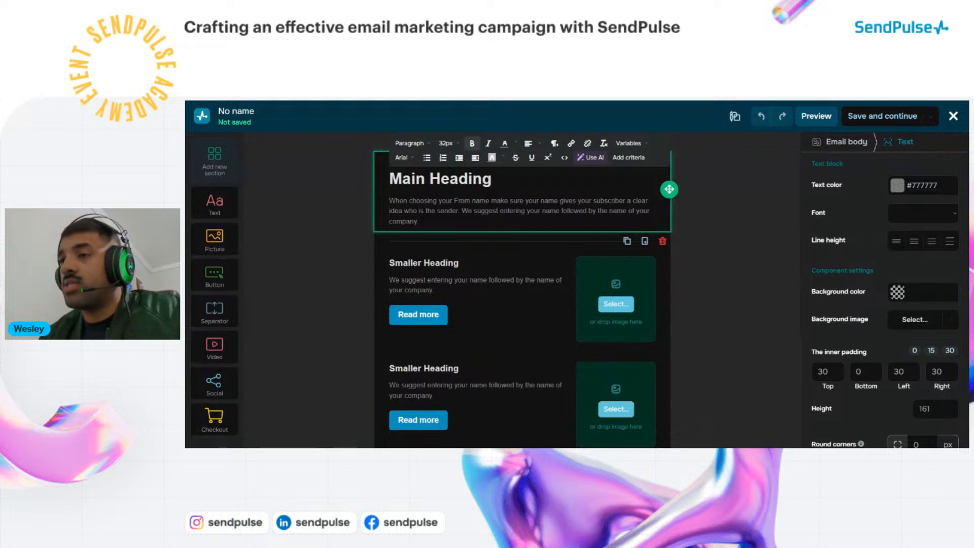
Replace the Main Heading placeholder with 'Hi there looking for new itens?'
{"action": "left_click_drag", "start_coordinate": [389, 178], "coordinate": [483, 178]}
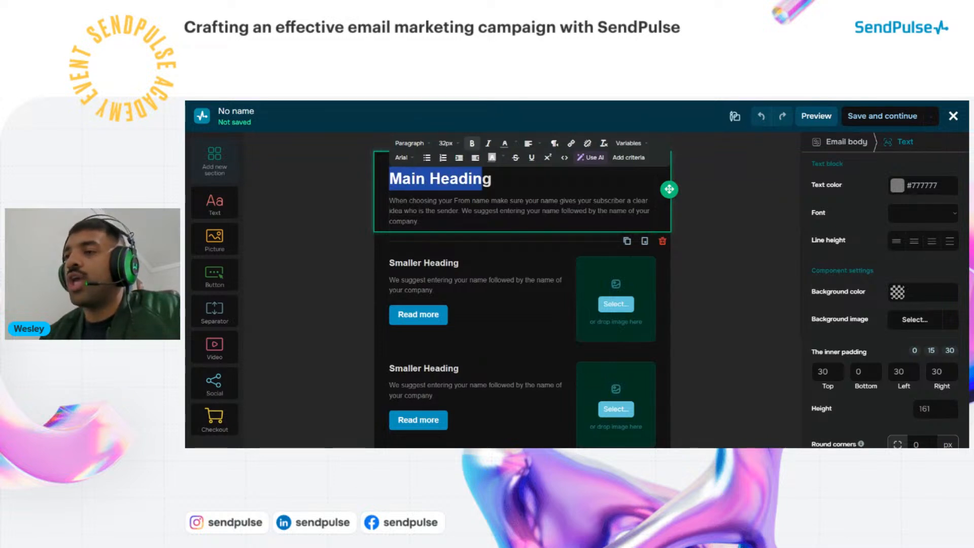
{"action": "left_click", "coordinate": [492, 179]}
{"action": "key", "text": "BackSpace"}
{"action": "key", "text": "BackSpace"}
{"action": "key", "text": "BackSpace"}
{"action": "key", "text": "BackSpace"}
{"action": "key", "text": "BackSpace"}
{"action": "key", "text": "BackSpace"}
{"action": "key", "text": "BackSpace"}
{"action": "key", "text": "BackSpace"}
{"action": "key", "text": "BackSpace"}
{"action": "key", "text": "BackSpace"}
{"action": "key", "text": "BackSpace"}
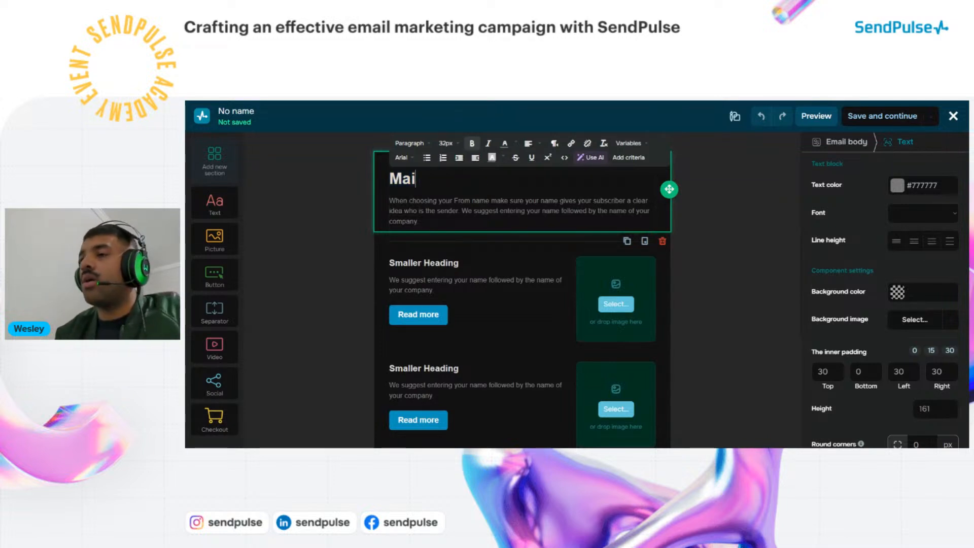
{"action": "key", "text": "BackSpace"}
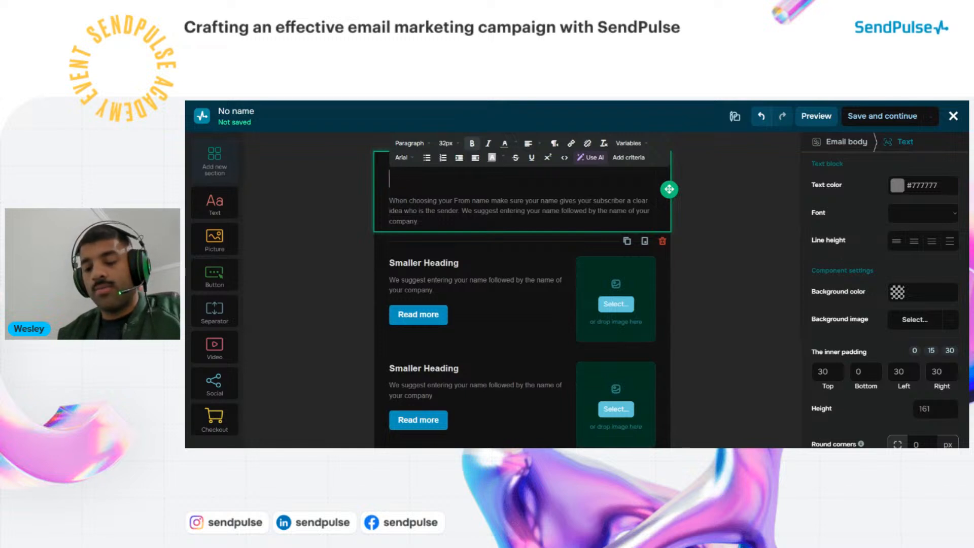
{"action": "type", "text": "He"}
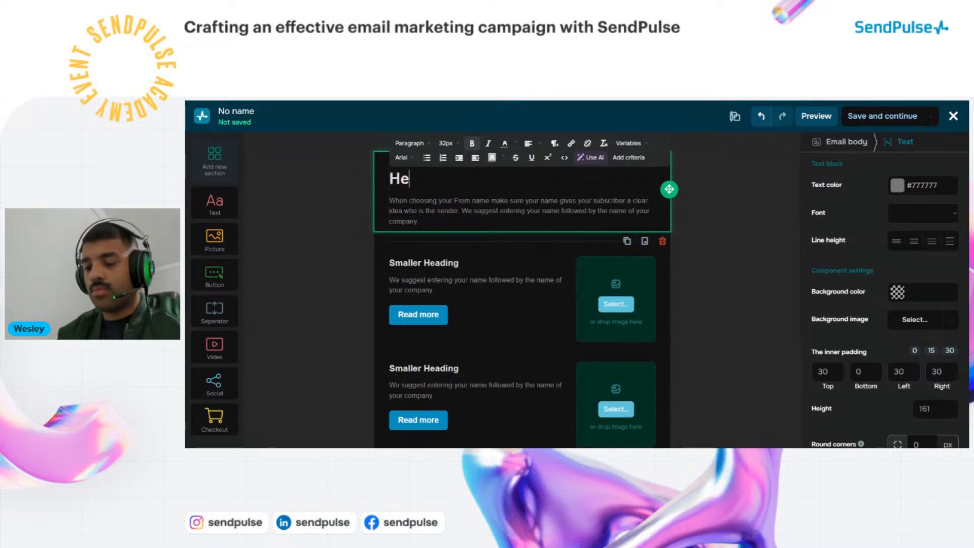
{"action": "key", "text": "BackSpace"}
{"action": "type", "text": "i "}
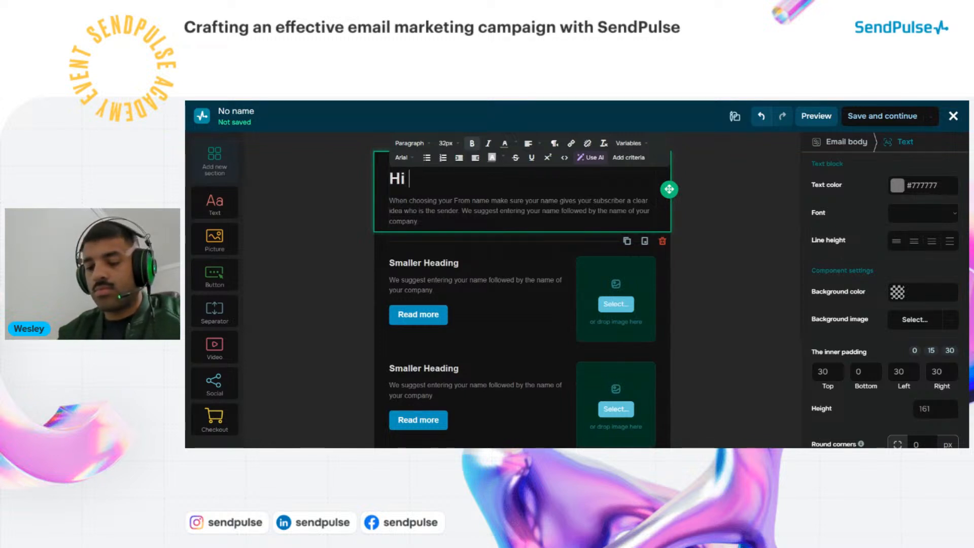
{"action": "type", "text": "there"}
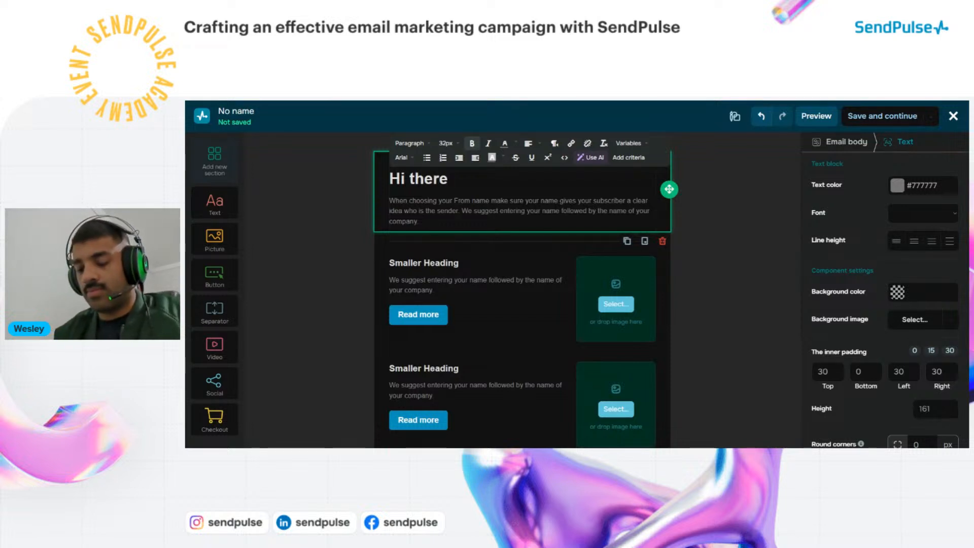
{"action": "type", "text": " I"}
{"action": "key", "text": "BackSpace"}
{"action": "key", "text": "BackSpace"}
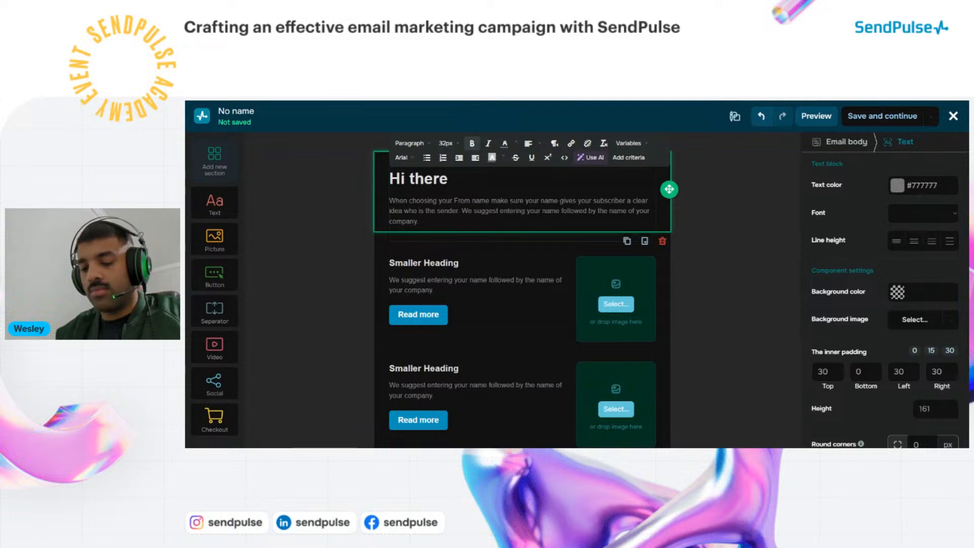
{"action": "type", "text": "looking"}
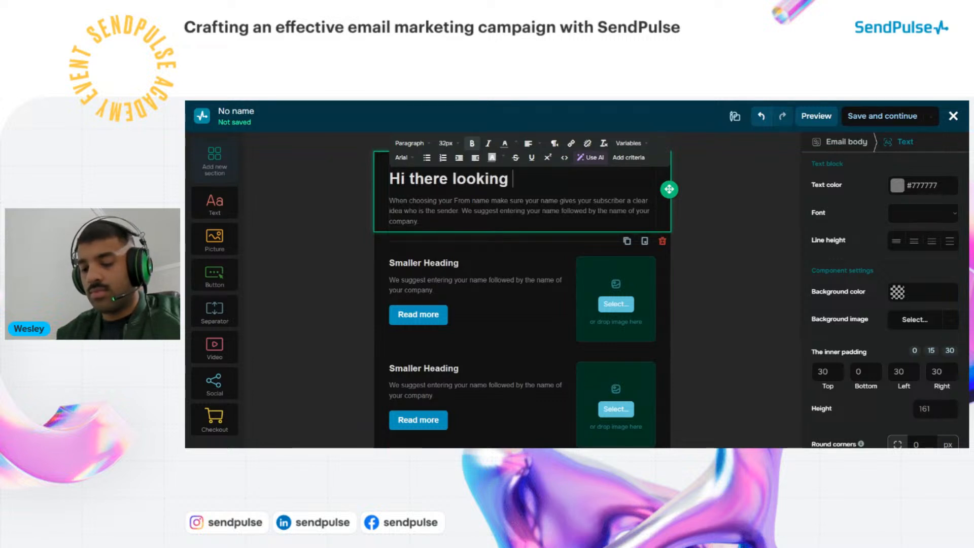
{"action": "type", "text": " for new "}
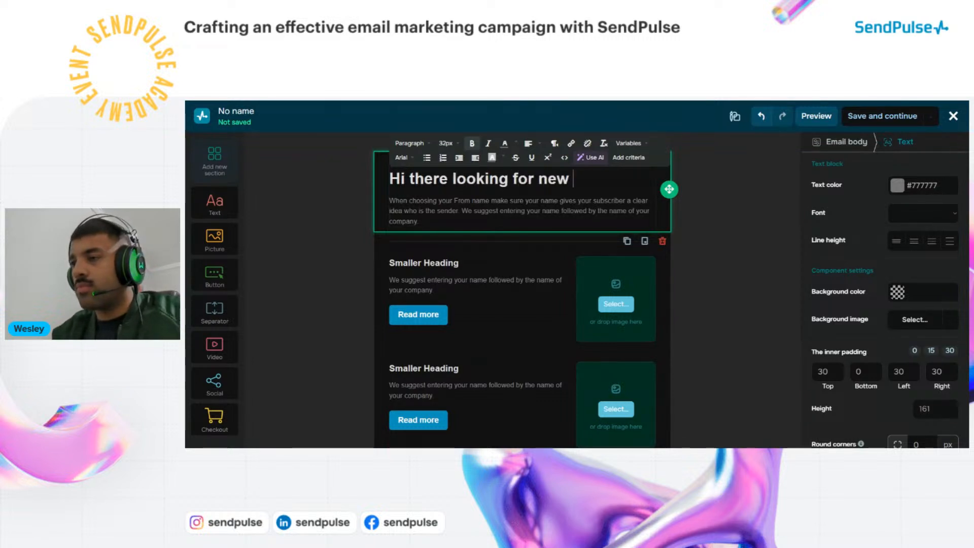
{"action": "type", "text": "it"}
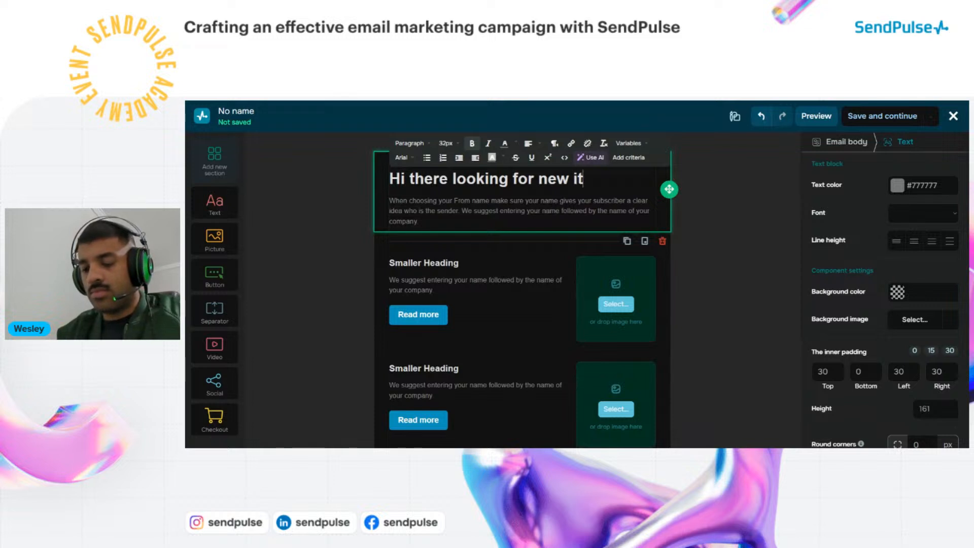
{"action": "type", "text": "ens?"}
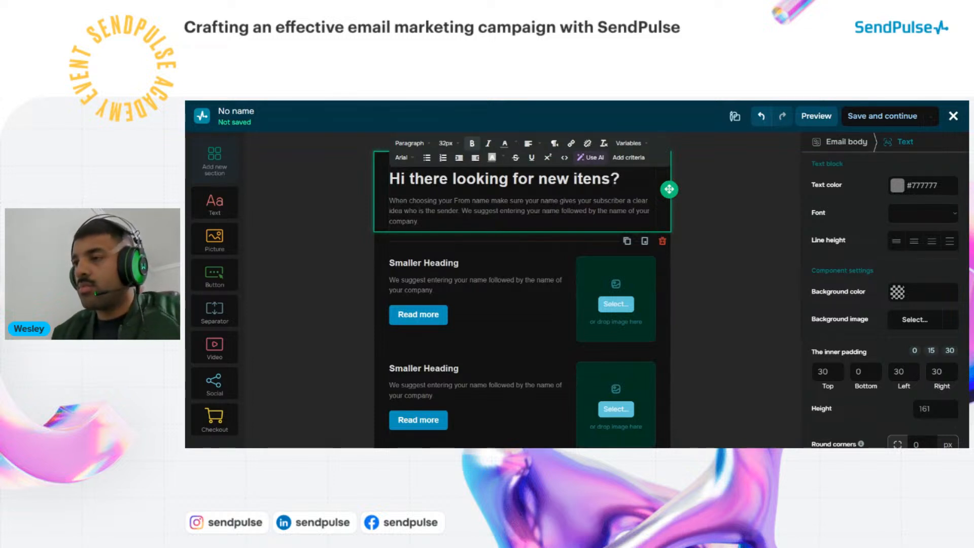
{"action": "left_click", "coordinate": [728, 170]}
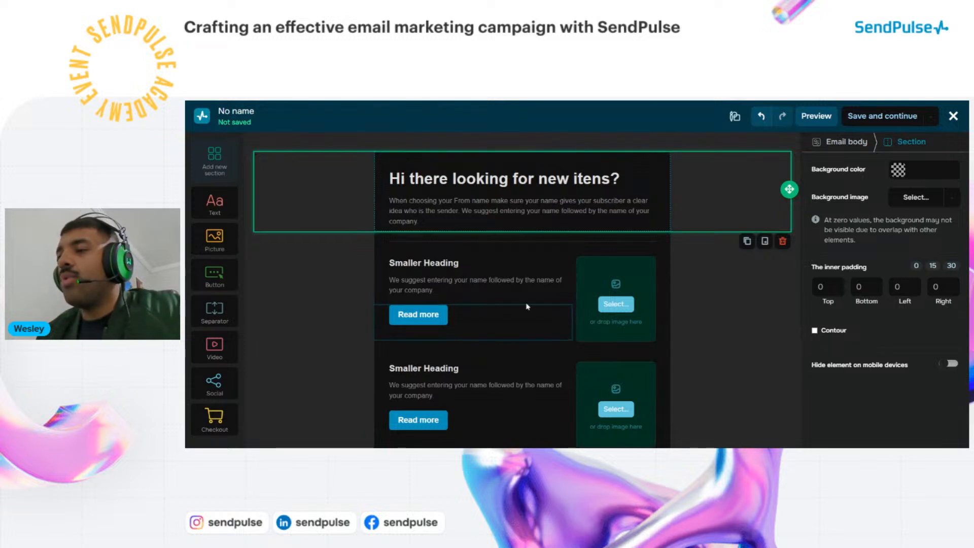
Overwrite the placeholder paragraph below the heading with 'You've been looking for a few itens a few days ago here are they'
{"action": "scroll", "coordinate": [590, 299], "scroll_direction": "down", "scroll_amount": 1}
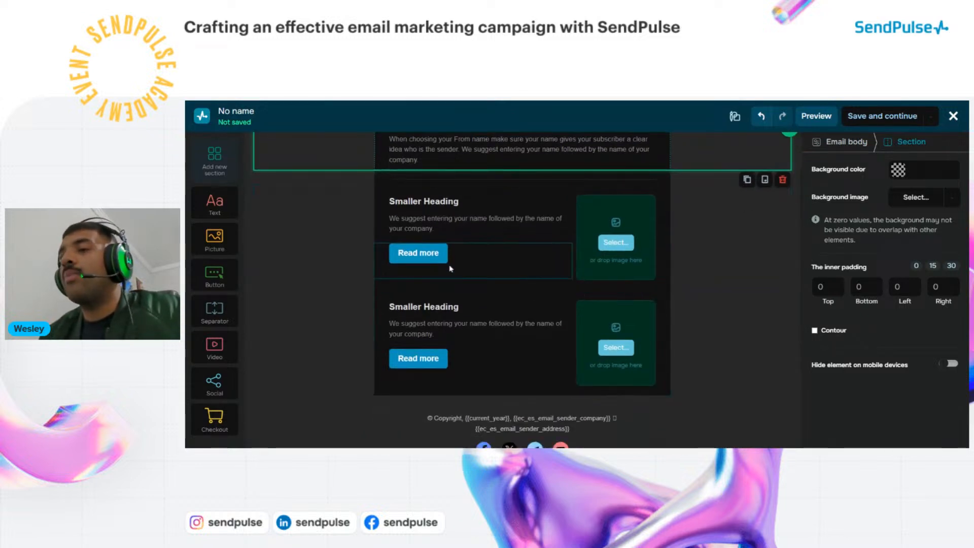
{"action": "scroll", "coordinate": [517, 346], "scroll_direction": "down", "scroll_amount": 1}
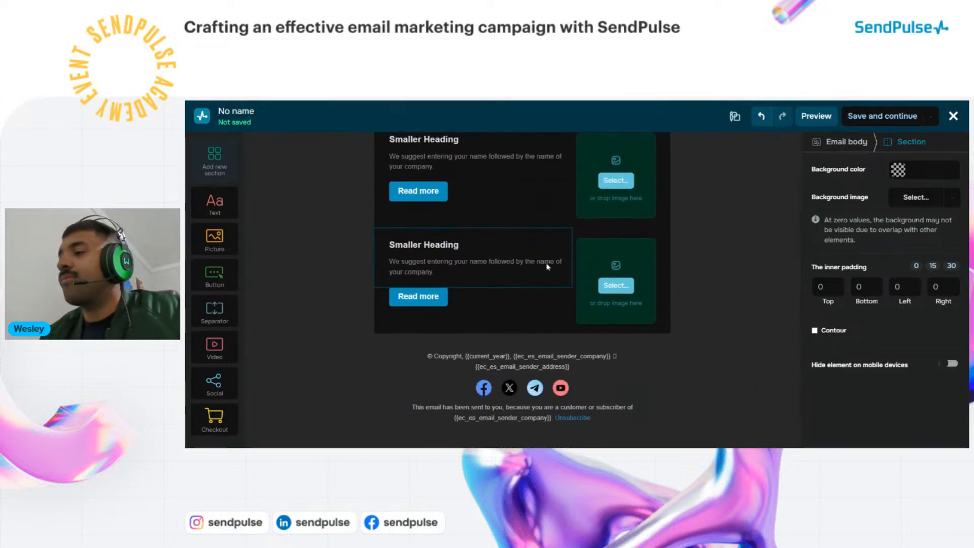
{"action": "scroll", "coordinate": [518, 345], "scroll_direction": "up", "scroll_amount": 2}
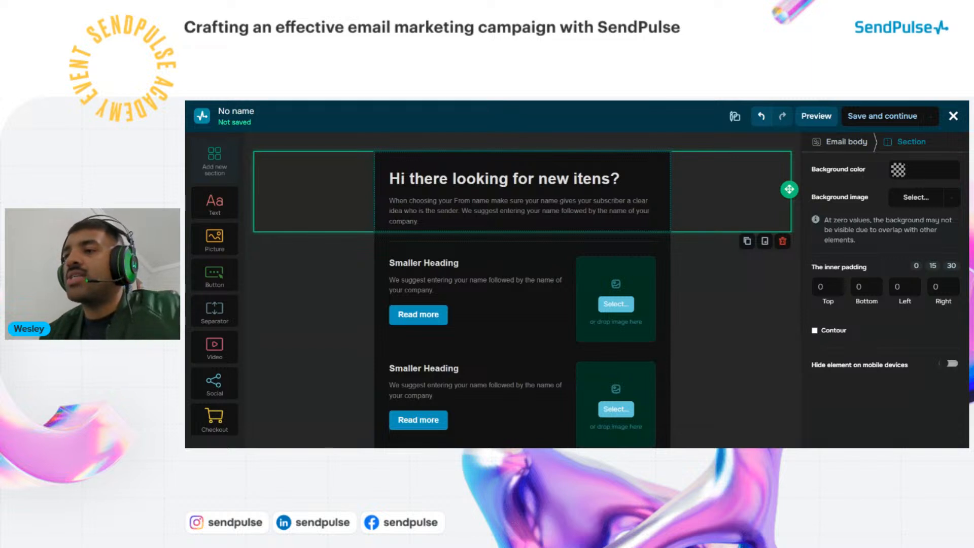
{"action": "left_click", "coordinate": [386, 180]}
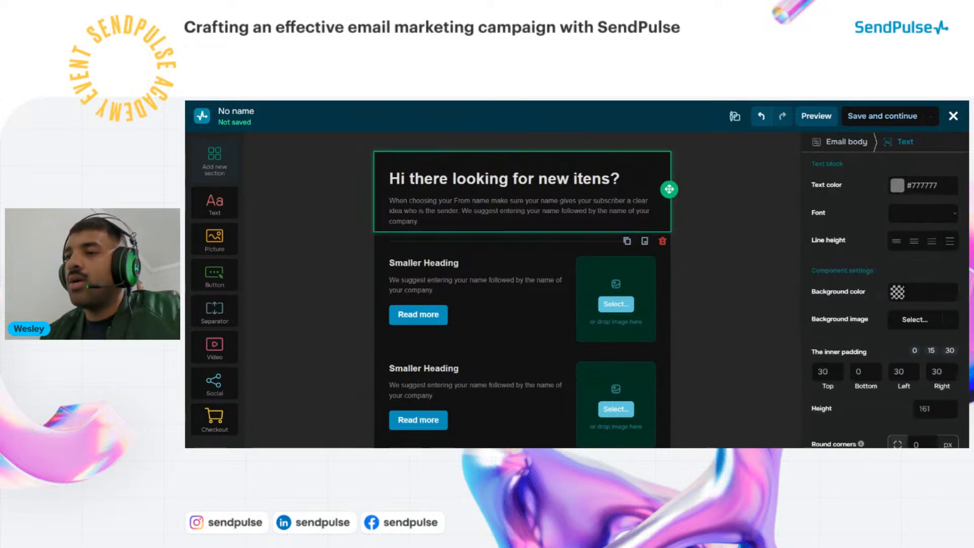
{"action": "left_click", "coordinate": [400, 179]}
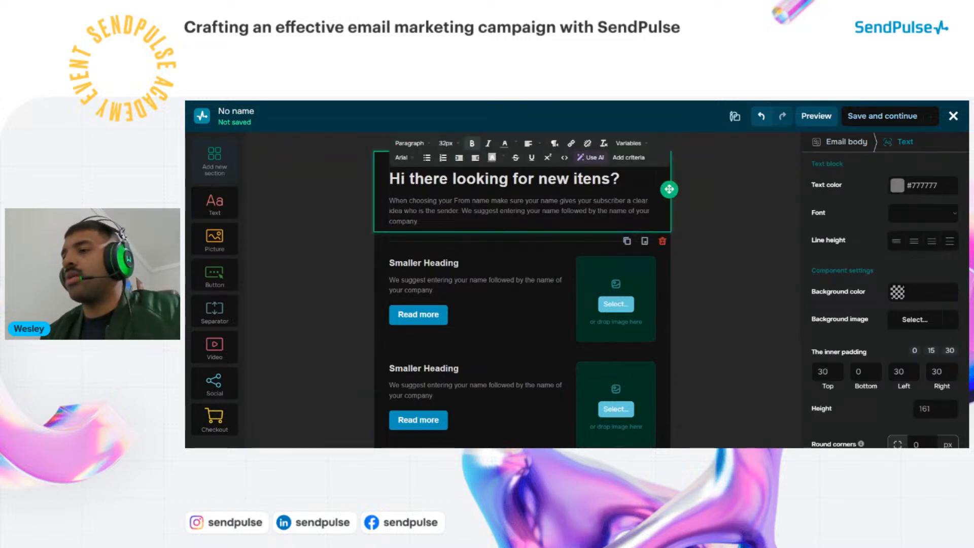
{"action": "left_click", "coordinate": [488, 210]}
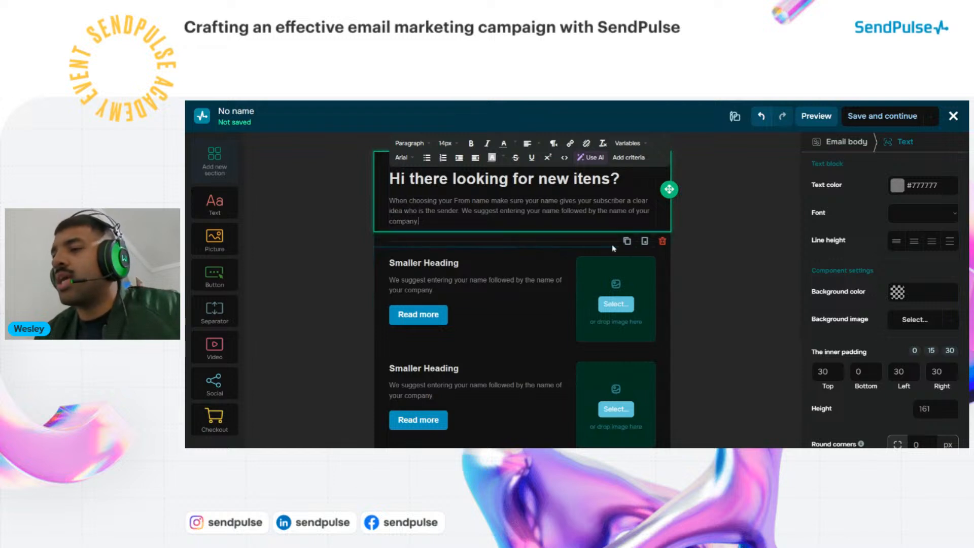
{"action": "left_click_drag", "start_coordinate": [418, 221], "coordinate": [382, 207]}
{"action": "left_click", "coordinate": [447, 211]}
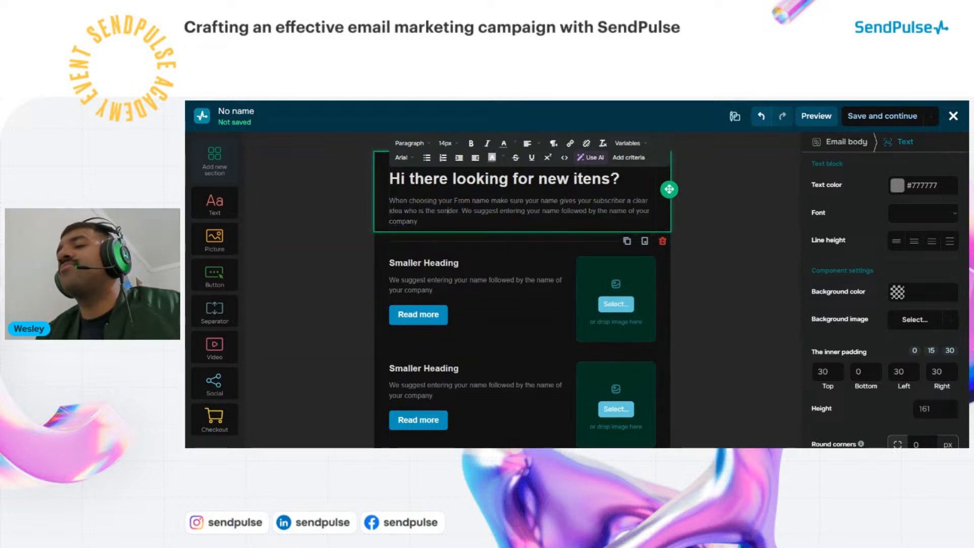
{"action": "left_click", "coordinate": [419, 221]}
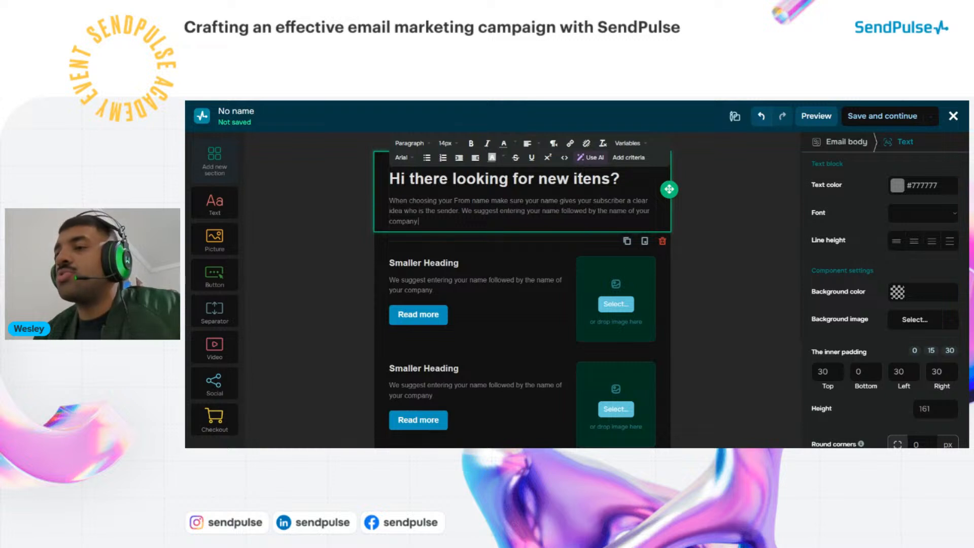
{"action": "left_click_drag", "start_coordinate": [419, 221], "coordinate": [389, 200]}
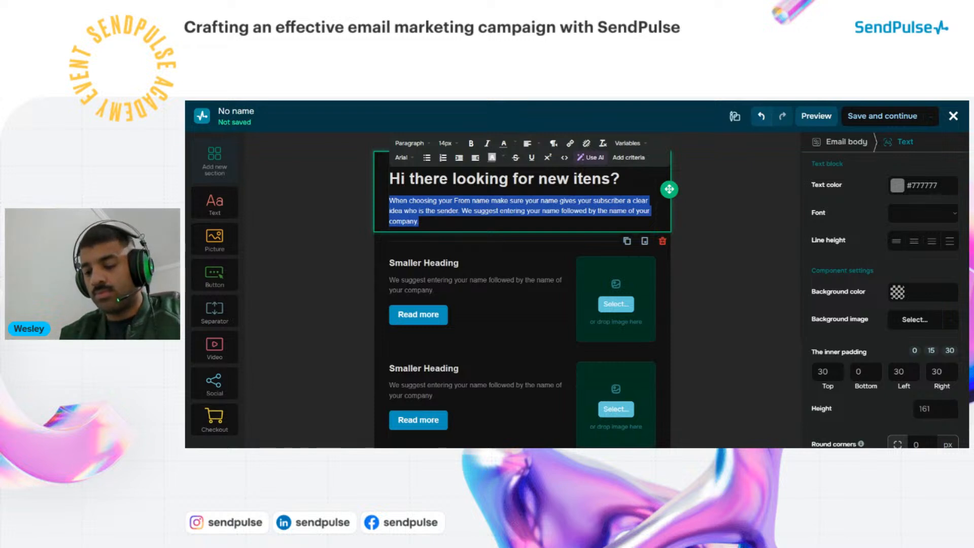
{"action": "type", "text": "You"}
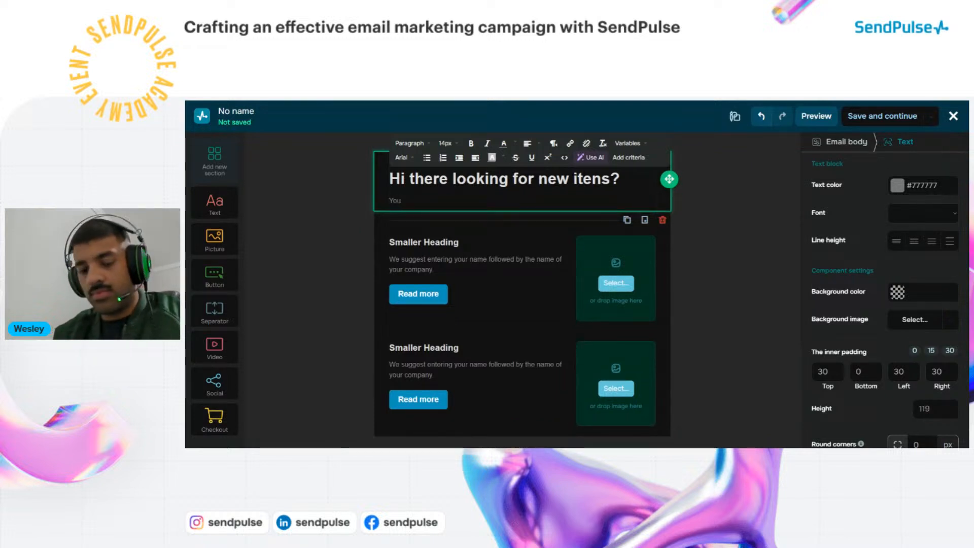
{"action": "type", "text": "'ve bee"}
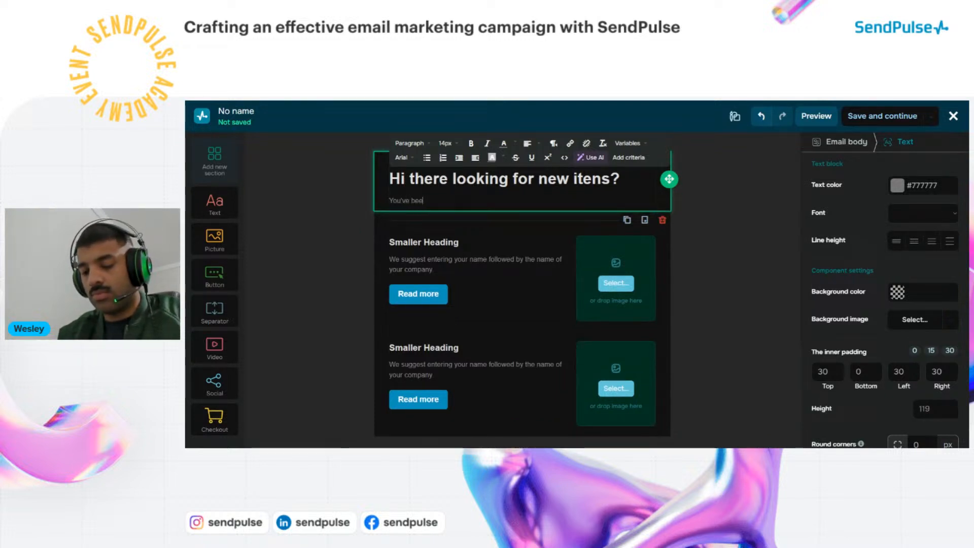
{"action": "type", "text": "n looking for"}
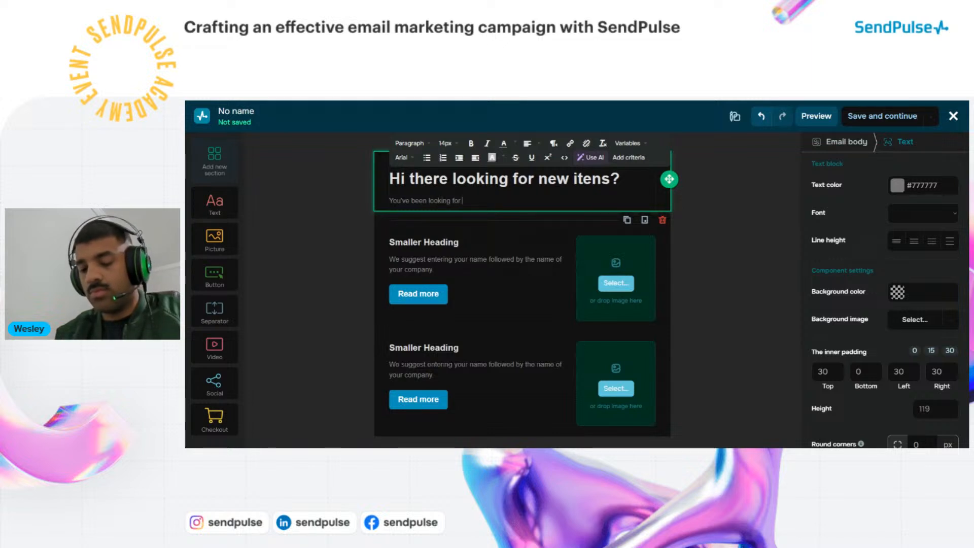
{"action": "type", "text": " a few "}
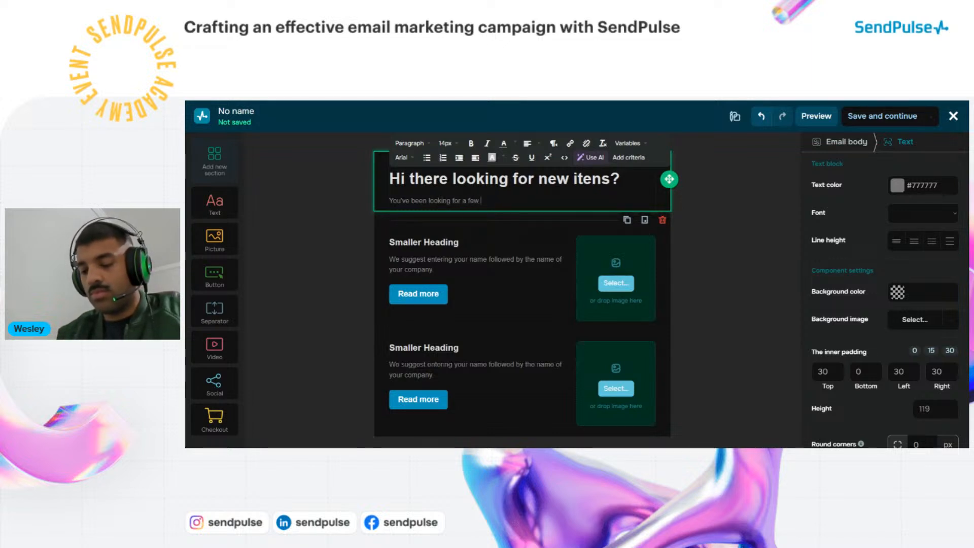
{"action": "type", "text": "iten"}
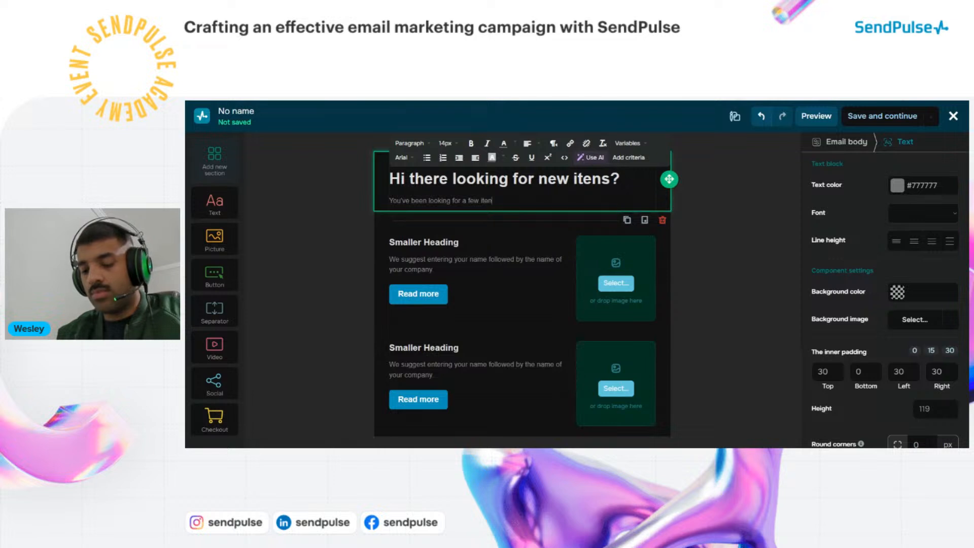
{"action": "type", "text": "s a few"}
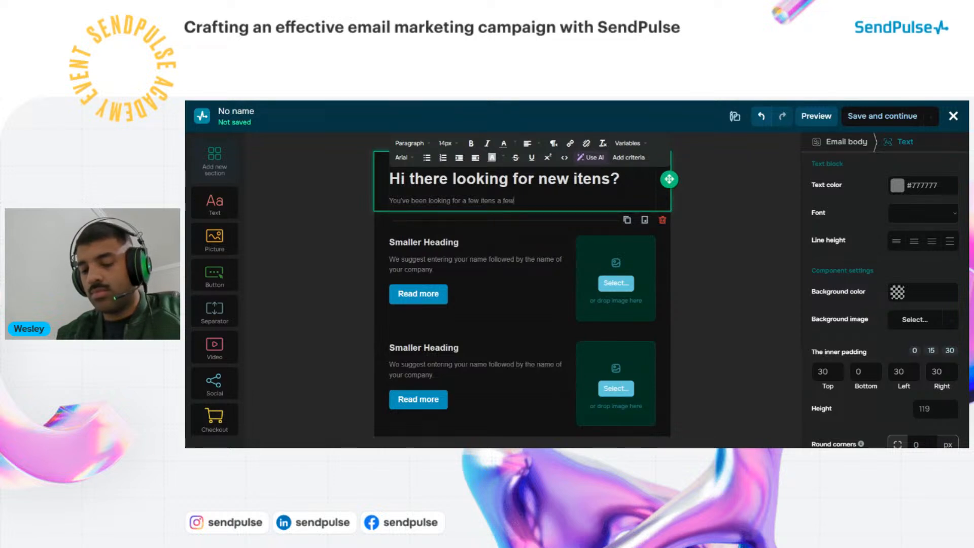
{"action": "type", "text": " days ago"}
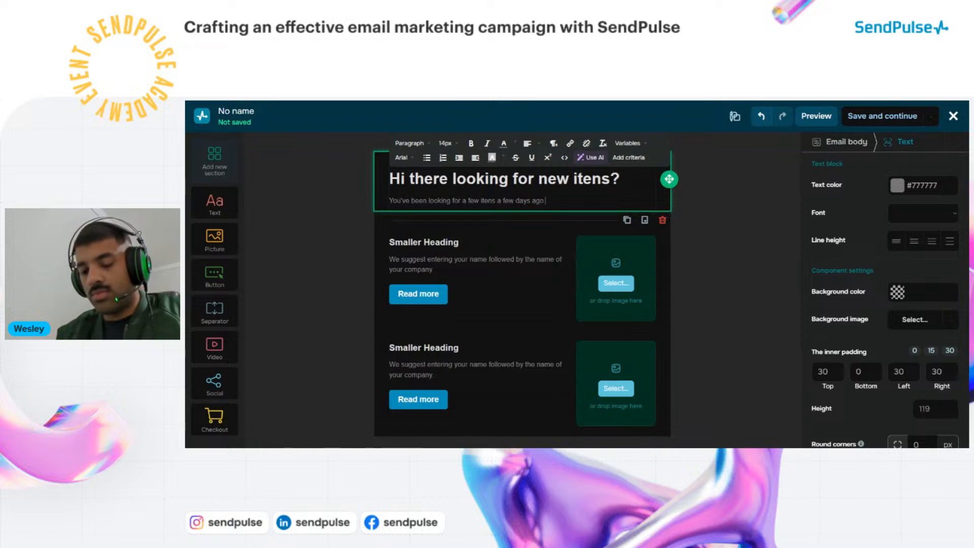
{"action": "type", "text": " here are th"}
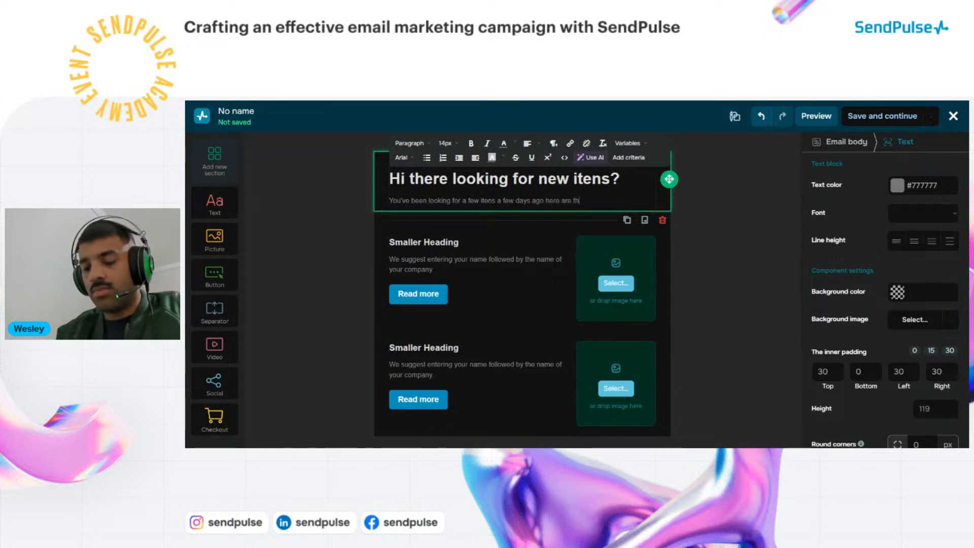
{"action": "type", "text": "ey"}
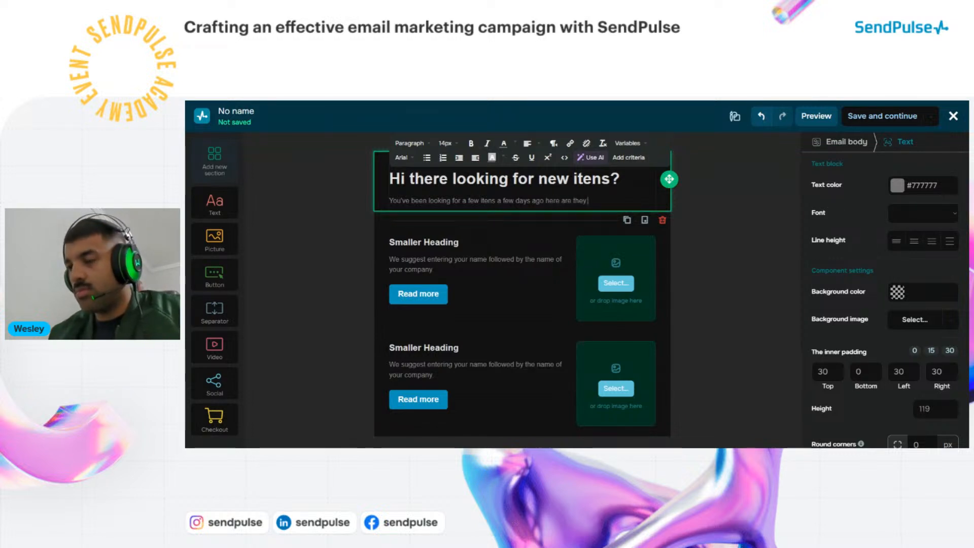
{"action": "left_click", "coordinate": [708, 267]}
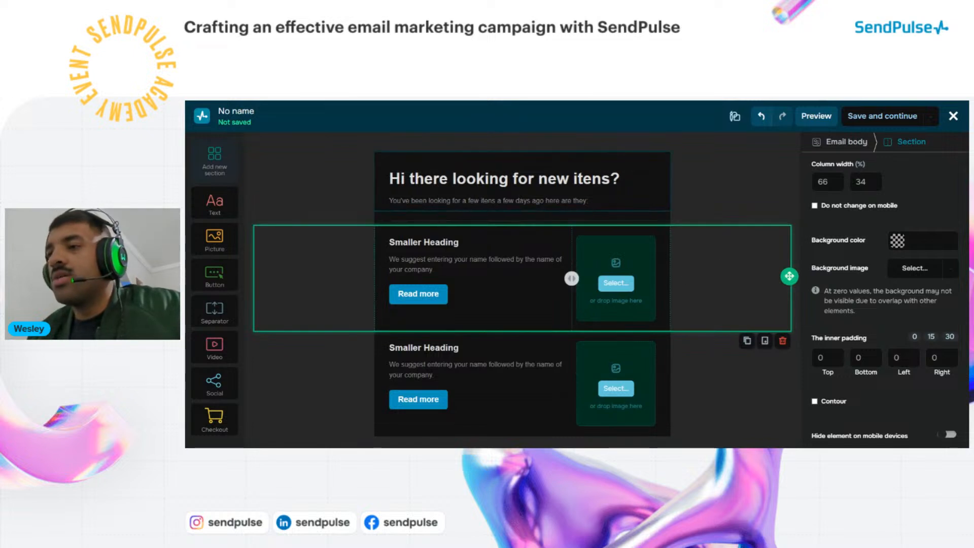
{"action": "left_click", "coordinate": [440, 201]}
{"action": "double_click", "coordinate": [439, 201]}
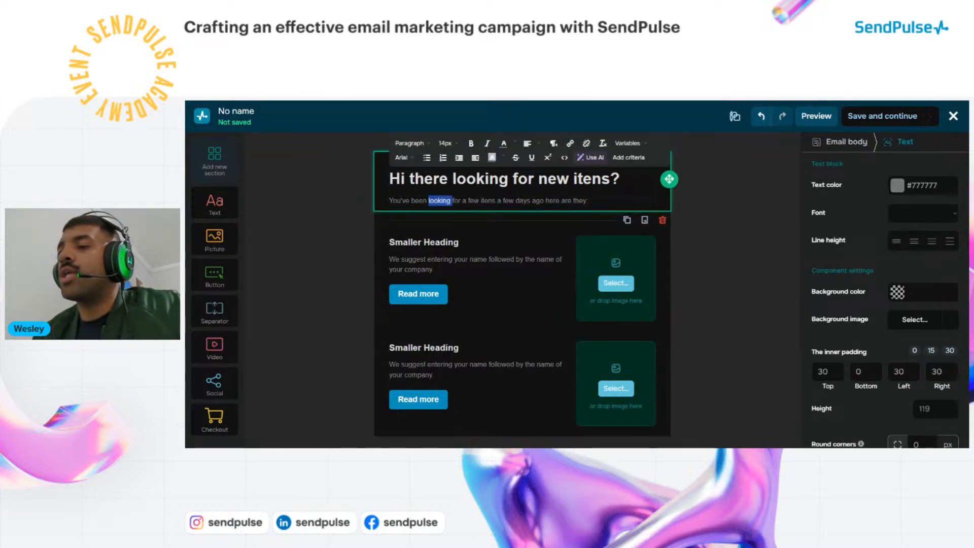
{"action": "left_click", "coordinate": [466, 201]}
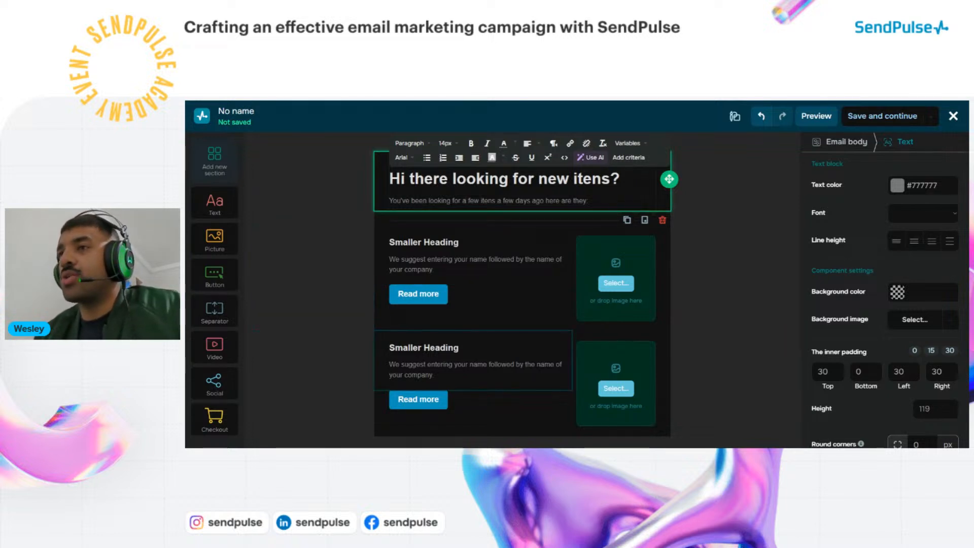
{"action": "left_click", "coordinate": [540, 283]}
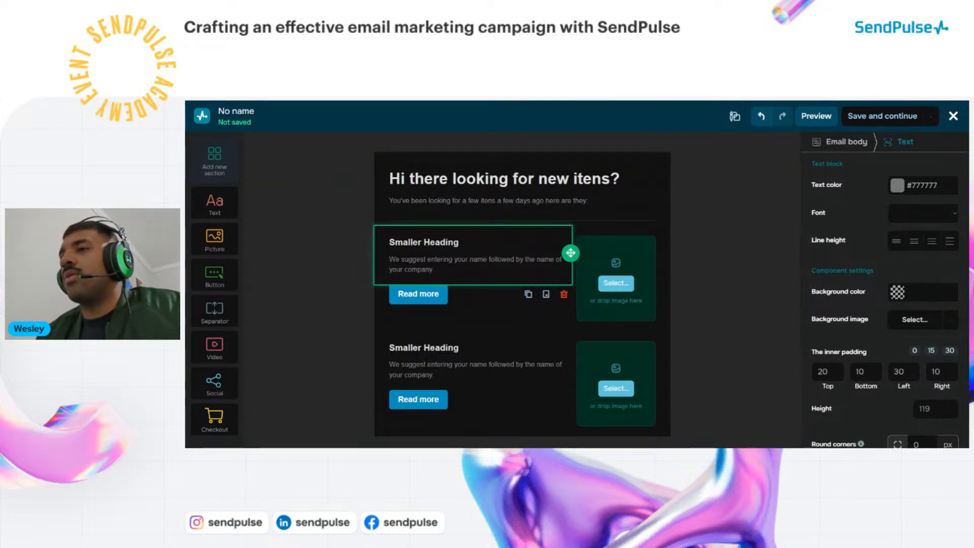
{"action": "scroll", "coordinate": [522, 289], "scroll_direction": "down", "scroll_amount": 3}
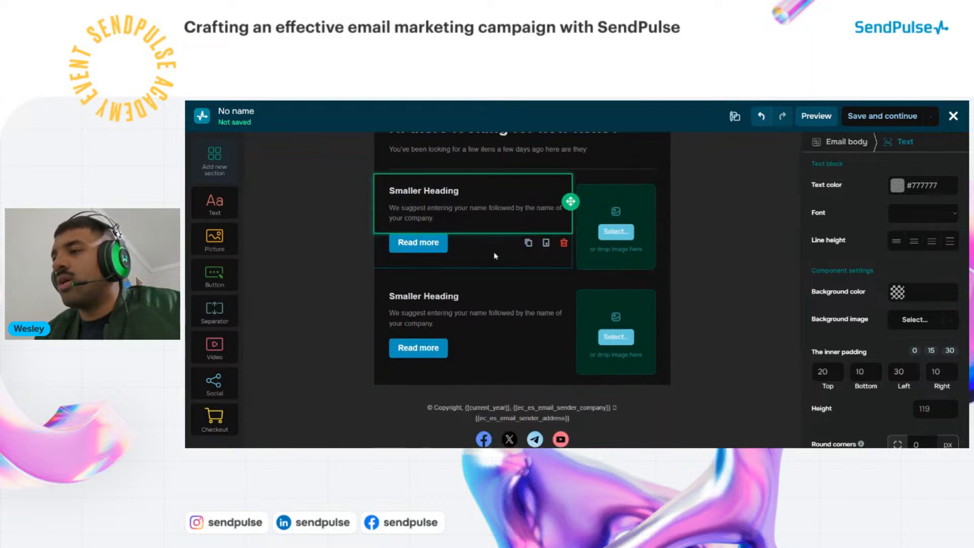
{"action": "scroll", "coordinate": [522, 289], "scroll_direction": "up", "scroll_amount": 2}
{"action": "scroll", "coordinate": [523, 289], "scroll_direction": "up", "scroll_amount": 1}
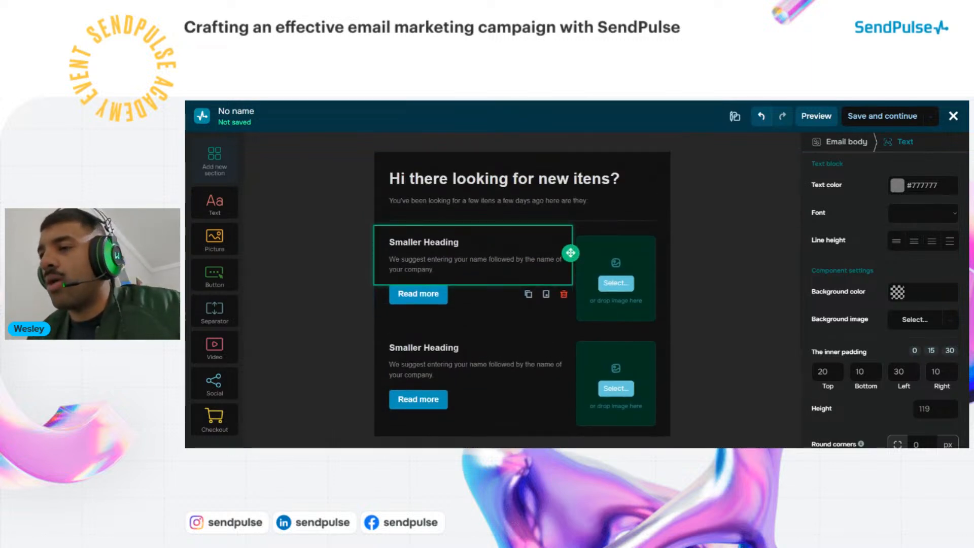
{"action": "left_click_drag", "start_coordinate": [459, 242], "coordinate": [388, 242]}
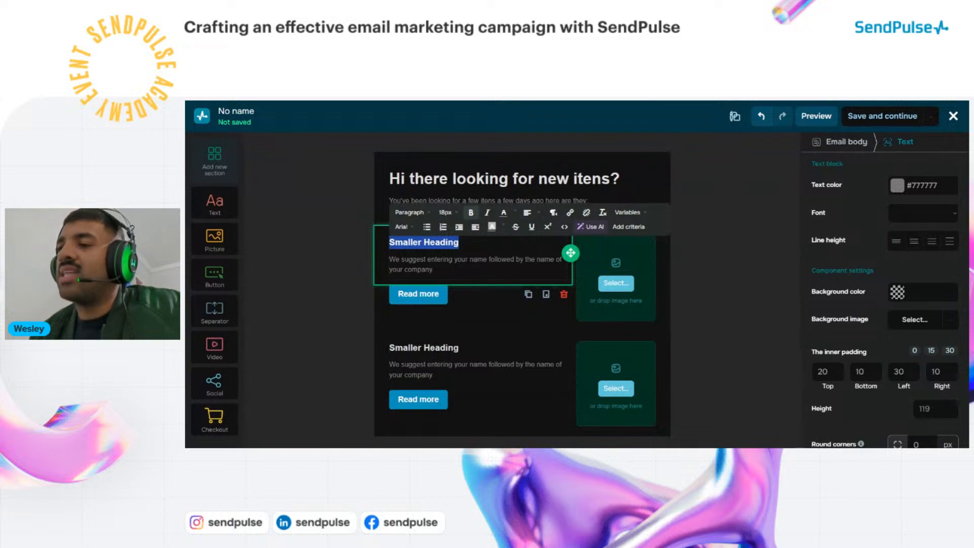
Change the first product's Smaller Heading to 'Gifts for the new years eve'
{"action": "left_click", "coordinate": [389, 242]}
{"action": "left_click_drag", "start_coordinate": [459, 242], "coordinate": [389, 243]}
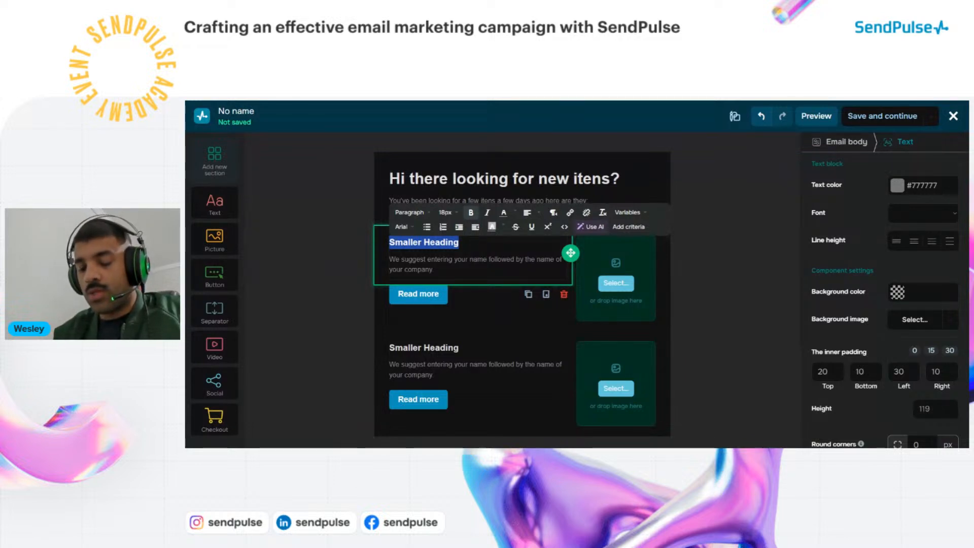
{"action": "key", "text": "BackSpace"}
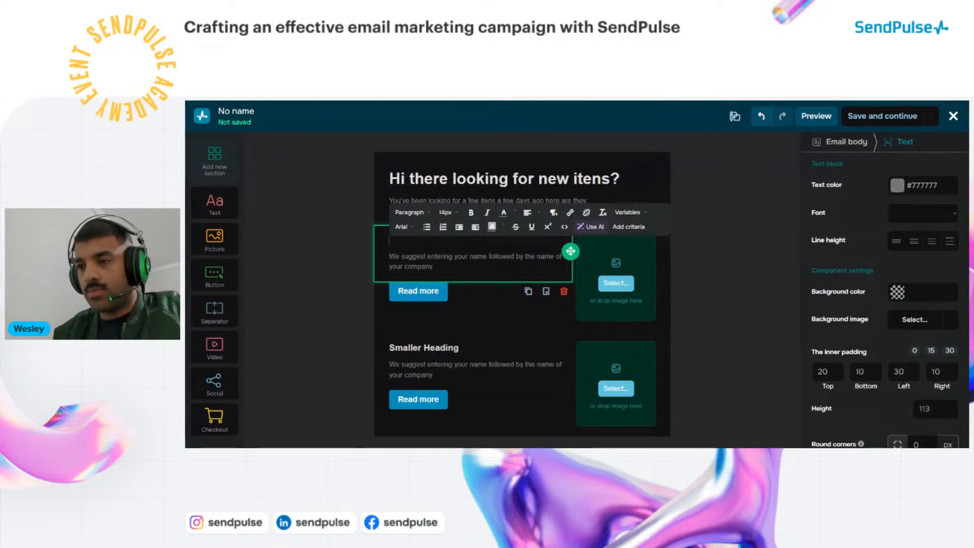
{"action": "type", "text": "Gi"}
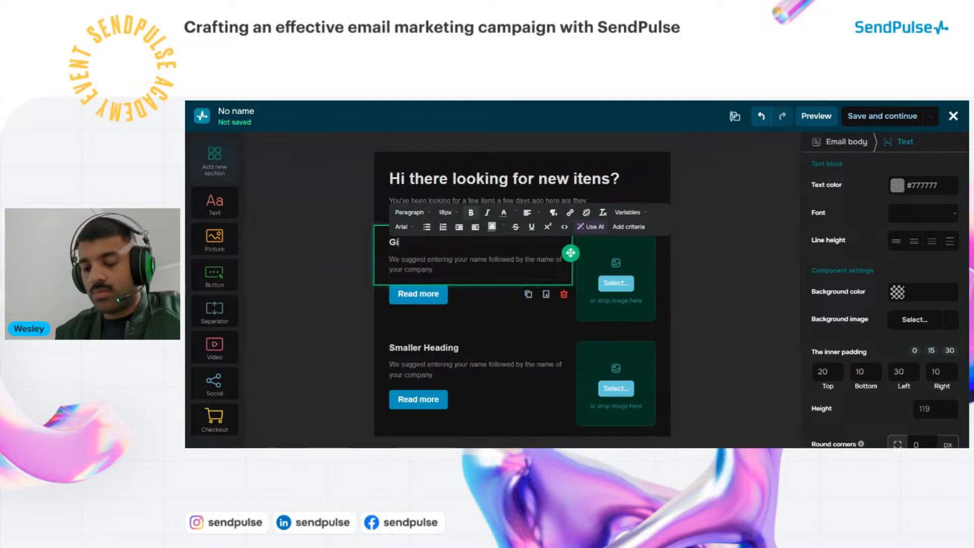
{"action": "type", "text": "f"}
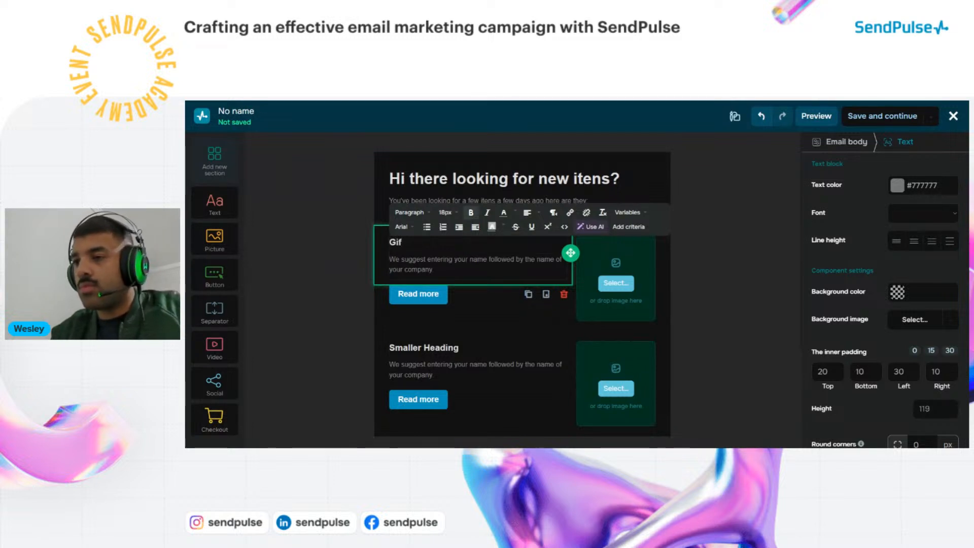
{"action": "type", "text": "ts fo"}
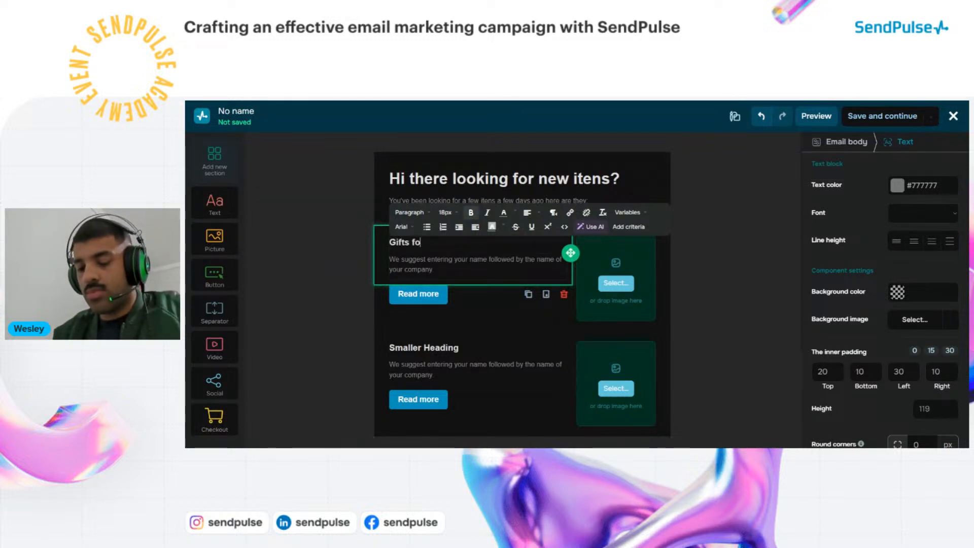
{"action": "type", "text": "r the new "}
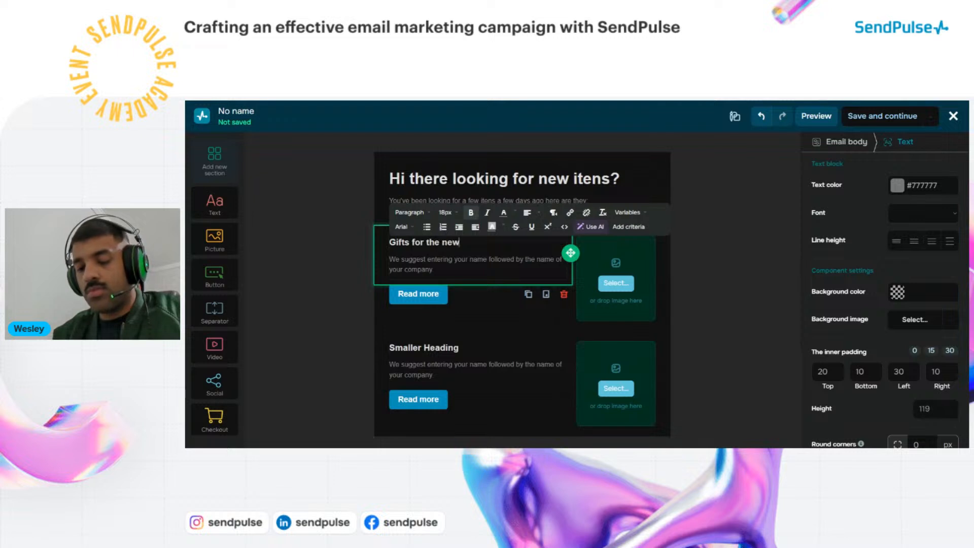
{"action": "type", "text": "yea"}
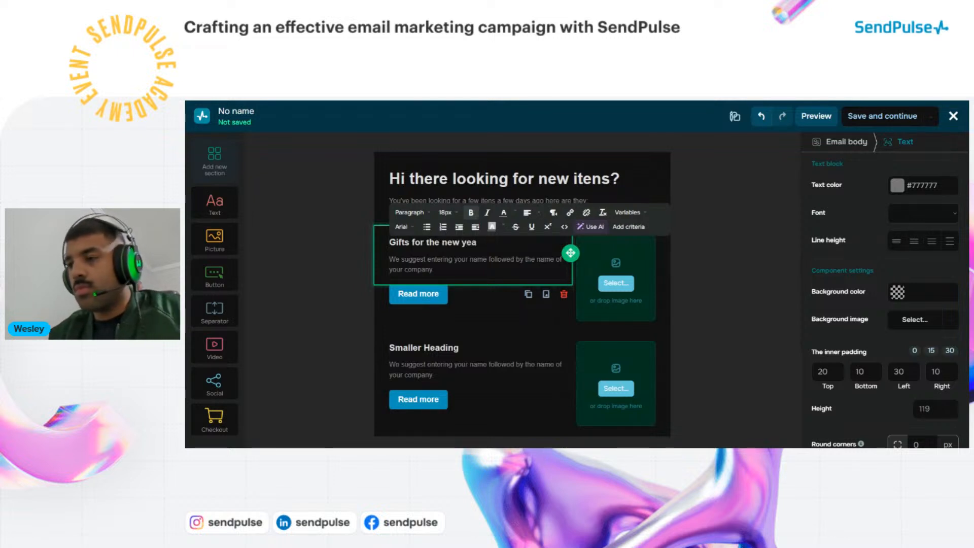
{"action": "type", "text": "rs "}
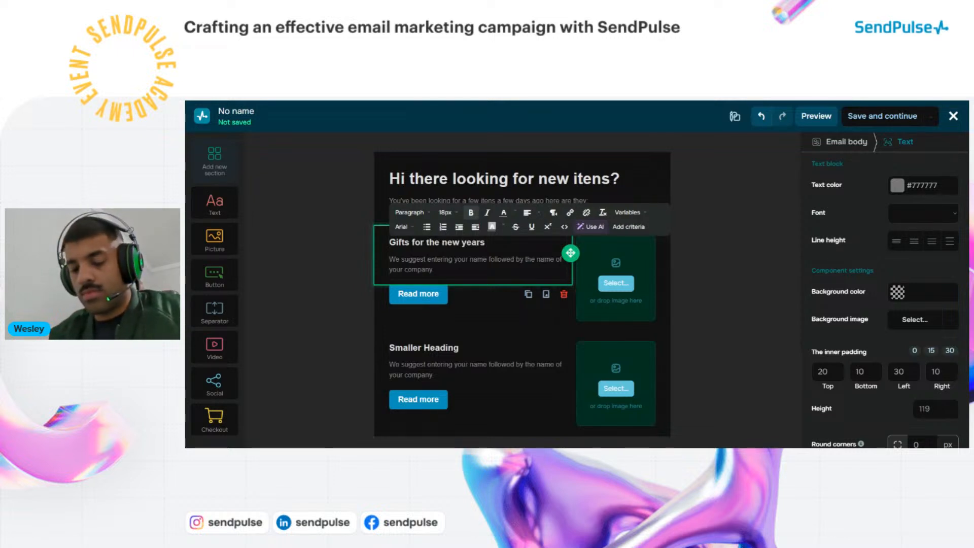
{"action": "type", "text": "eve"}
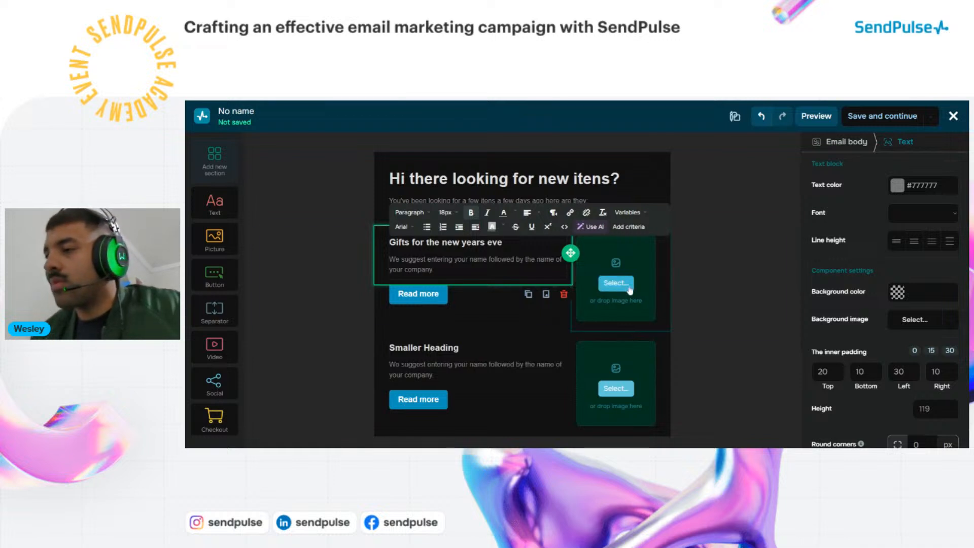
{"action": "left_click", "coordinate": [693, 282]}
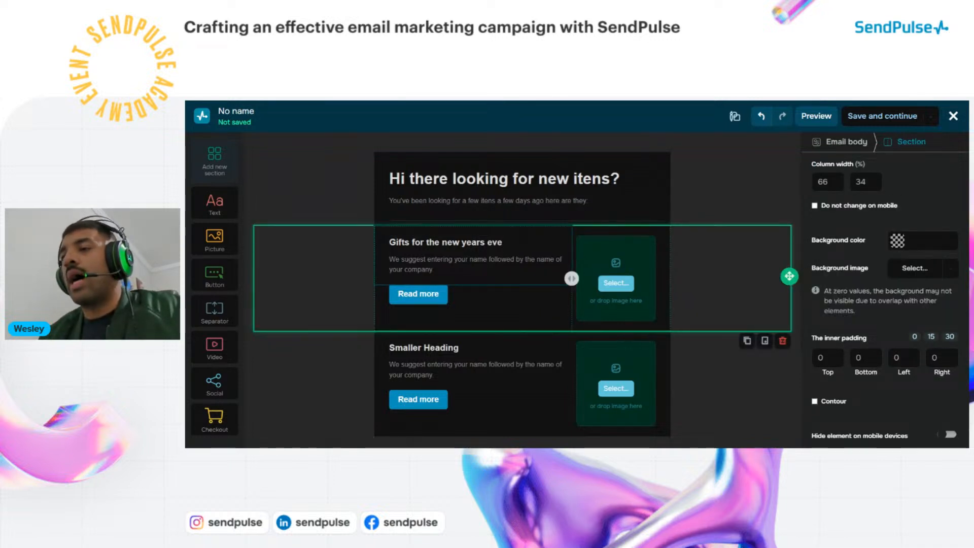
{"action": "left_click", "coordinate": [426, 297]}
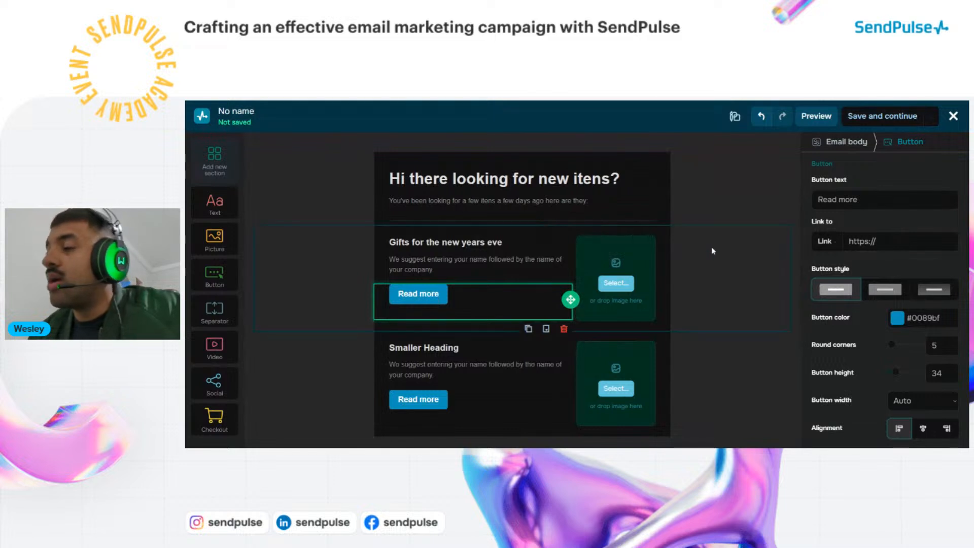
{"action": "left_click", "coordinate": [920, 243]}
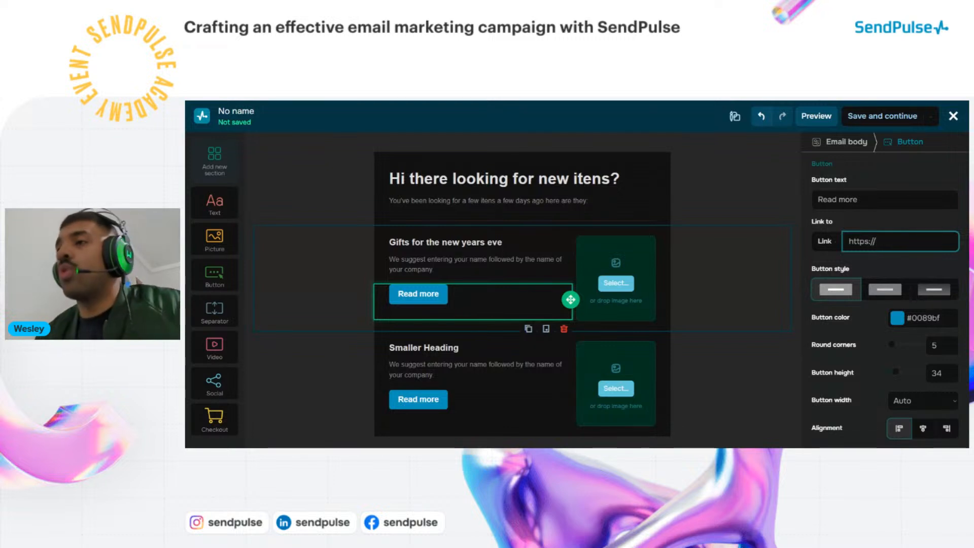
{"action": "left_click", "coordinate": [668, 203]}
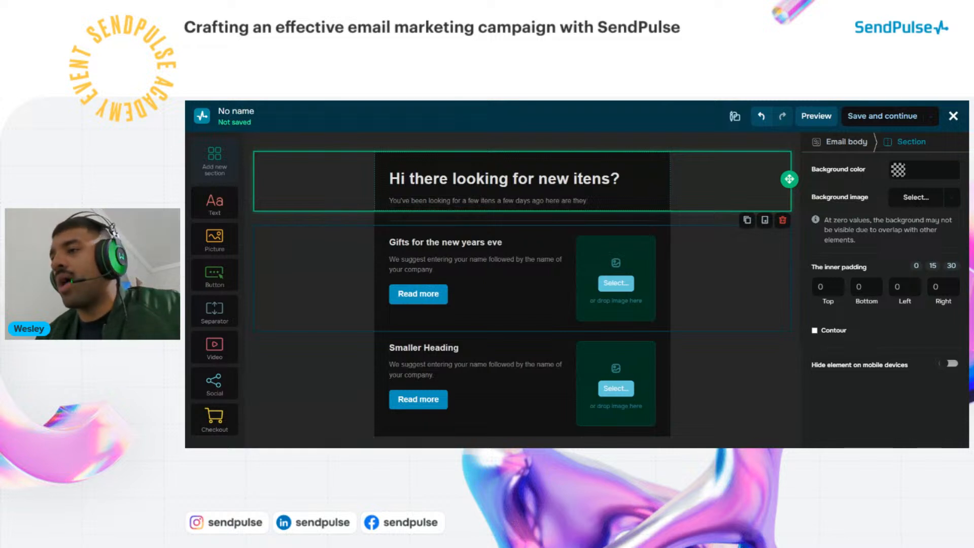
{"action": "scroll", "coordinate": [719, 287], "scroll_direction": "down", "scroll_amount": 1}
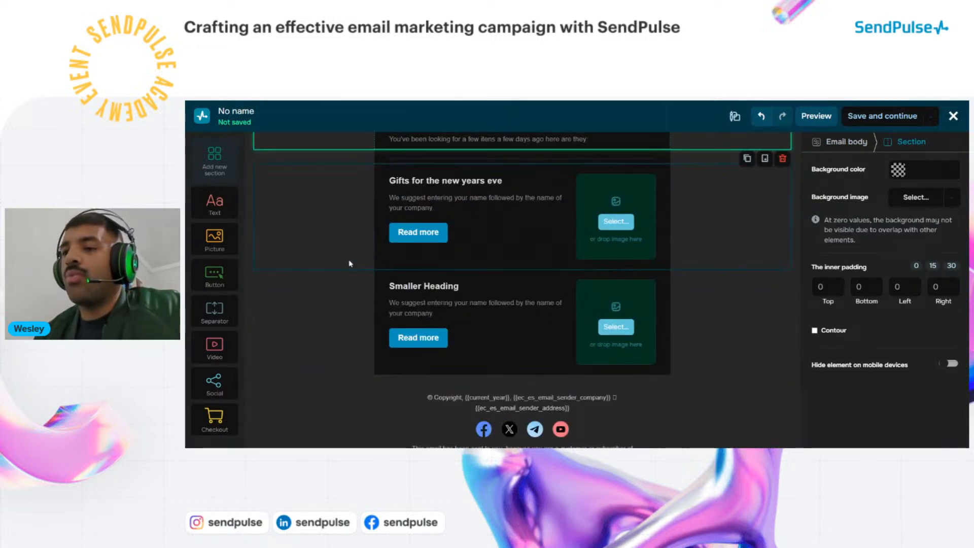
Open the image picker for the first product block and browse the uploaded images
{"action": "left_click", "coordinate": [615, 222]}
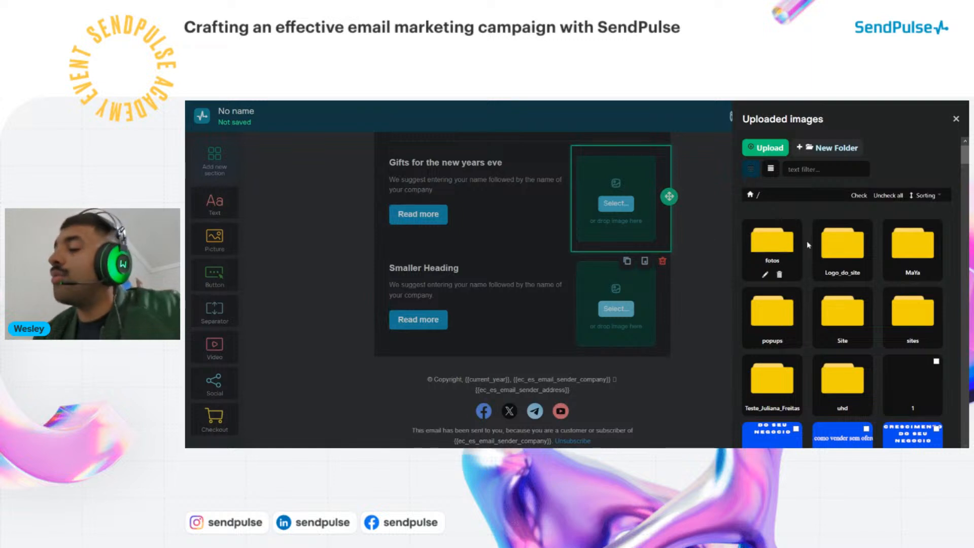
{"action": "scroll", "coordinate": [771, 256], "scroll_direction": "down", "scroll_amount": 5}
{"action": "scroll", "coordinate": [816, 252], "scroll_direction": "down", "scroll_amount": 5}
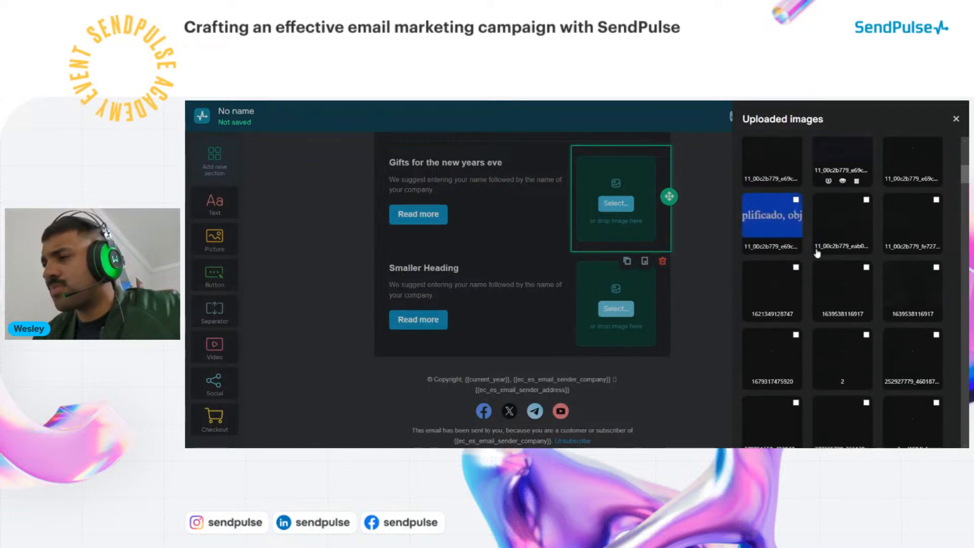
{"action": "scroll", "coordinate": [819, 261], "scroll_direction": "down", "scroll_amount": 3}
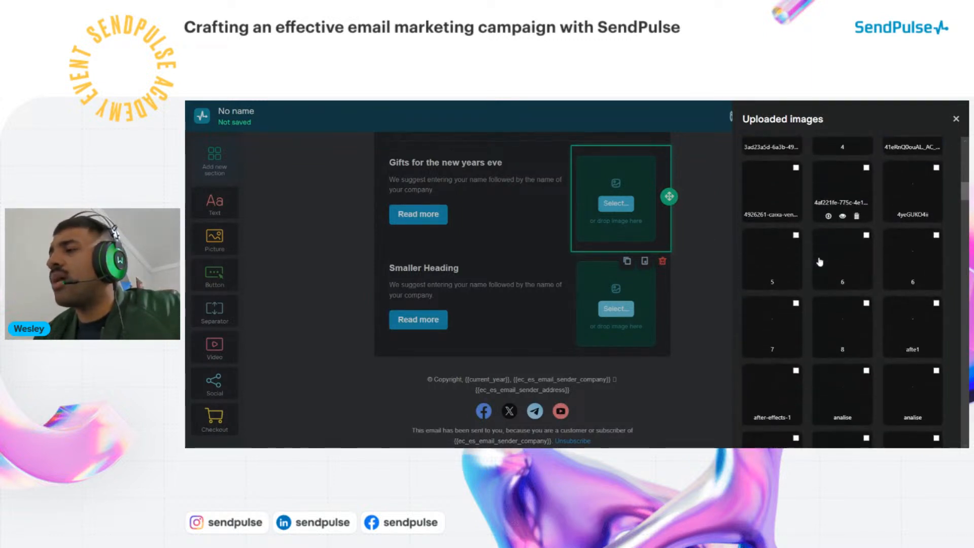
{"action": "scroll", "coordinate": [815, 279], "scroll_direction": "up", "scroll_amount": 8}
{"action": "scroll", "coordinate": [817, 280], "scroll_direction": "down", "scroll_amount": 4}
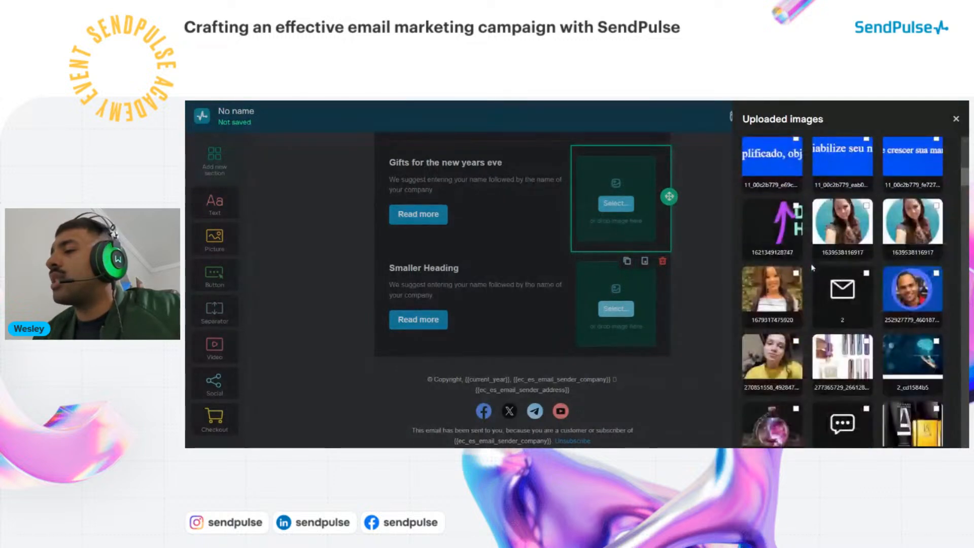
{"action": "scroll", "coordinate": [833, 337], "scroll_direction": "up", "scroll_amount": 2}
{"action": "scroll", "coordinate": [833, 337], "scroll_direction": "up", "scroll_amount": 5}
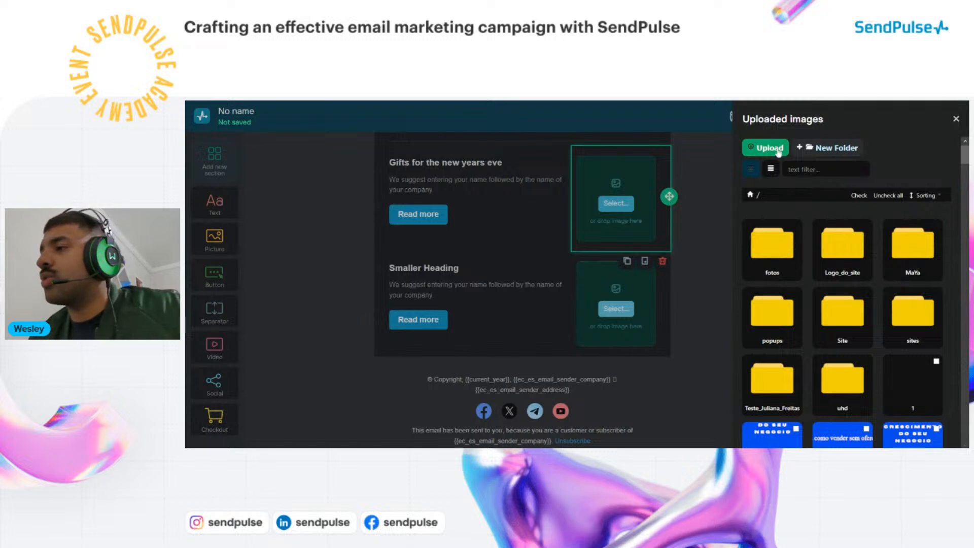
Choose the robot image 6 from Uploaded images for the first product block
{"action": "left_click", "coordinate": [779, 152]}
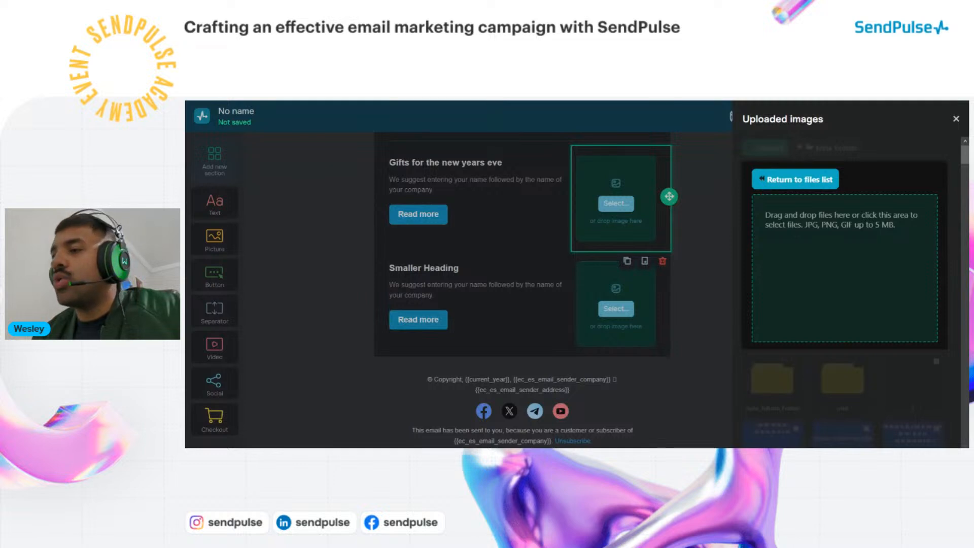
{"action": "left_click", "coordinate": [765, 180]}
{"action": "scroll", "coordinate": [798, 238], "scroll_direction": "down", "scroll_amount": 15}
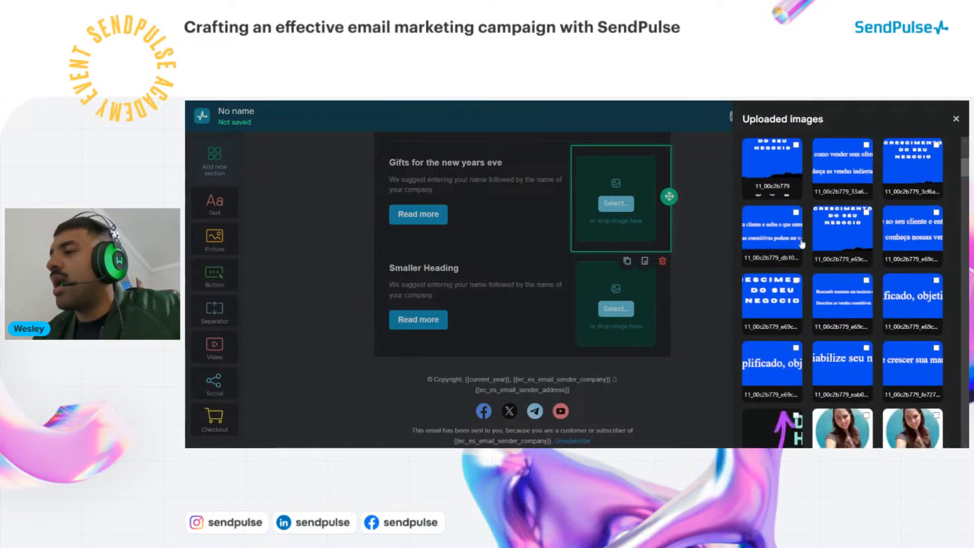
{"action": "scroll", "coordinate": [803, 249], "scroll_direction": "down", "scroll_amount": 15}
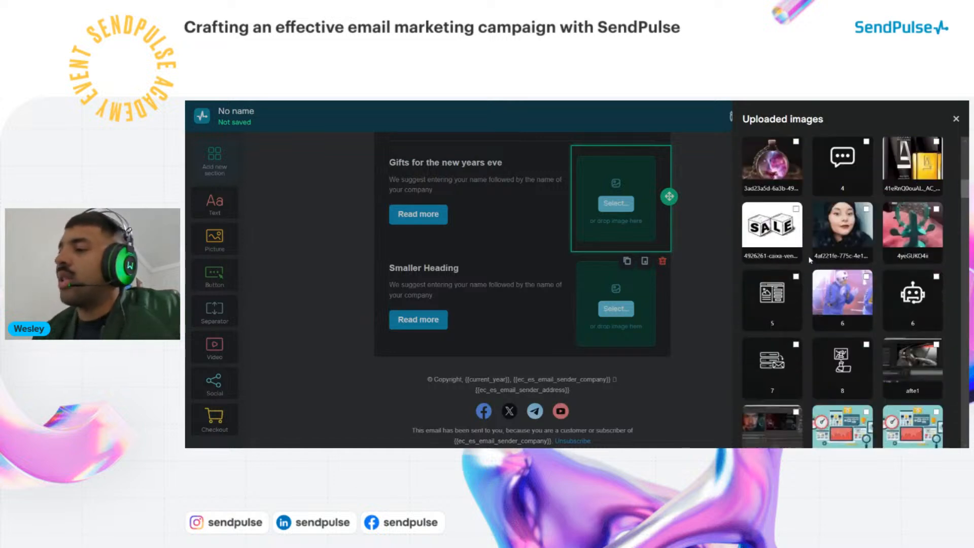
{"action": "scroll", "coordinate": [812, 260], "scroll_direction": "down", "scroll_amount": 3}
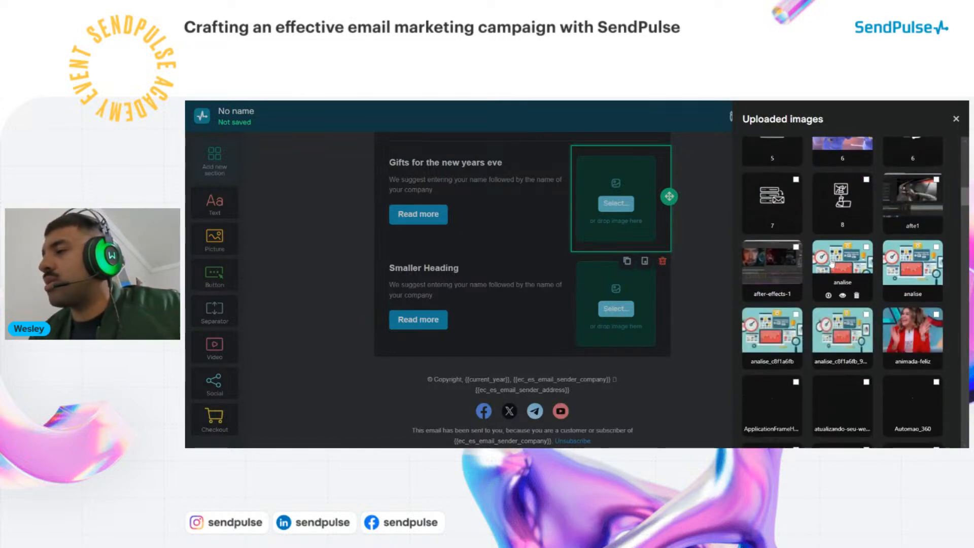
{"action": "scroll", "coordinate": [862, 248], "scroll_direction": "up", "scroll_amount": 3}
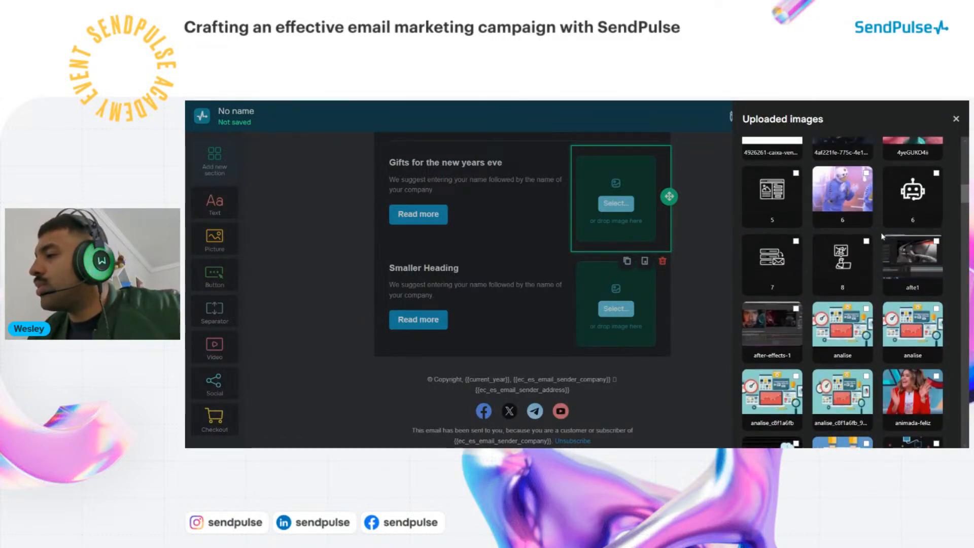
{"action": "left_click", "coordinate": [908, 199]}
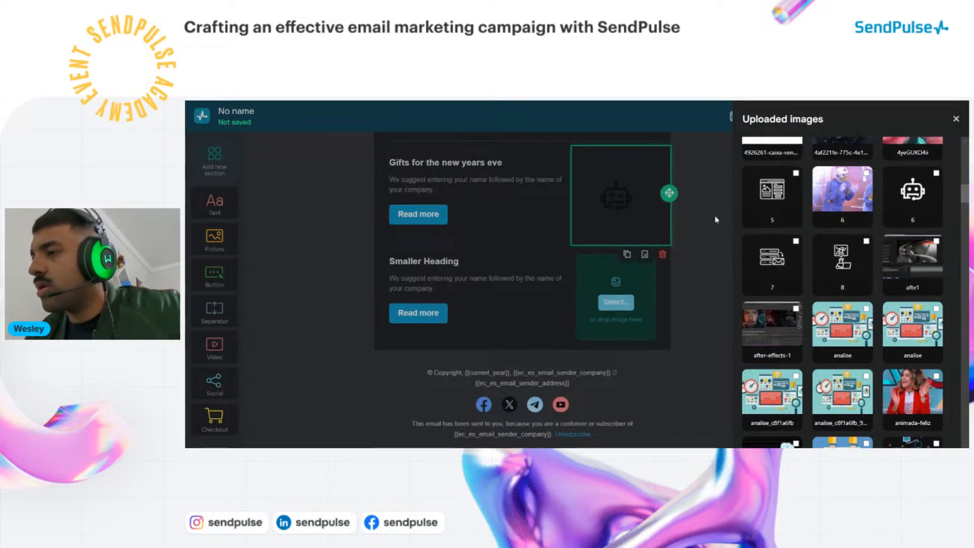
Close the Uploaded images panel so the robot image shows in the first product row
{"action": "left_click", "coordinate": [955, 119]}
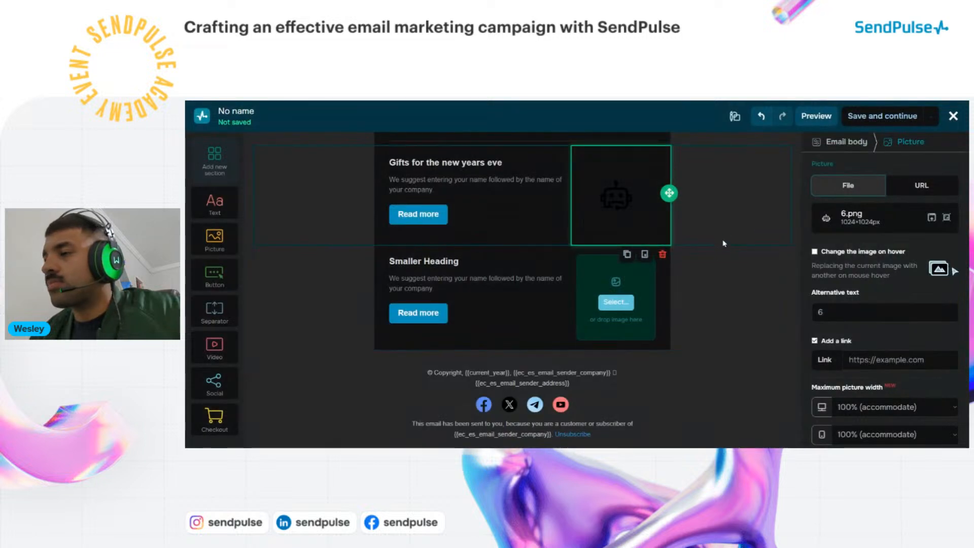
{"action": "left_click", "coordinate": [623, 218]}
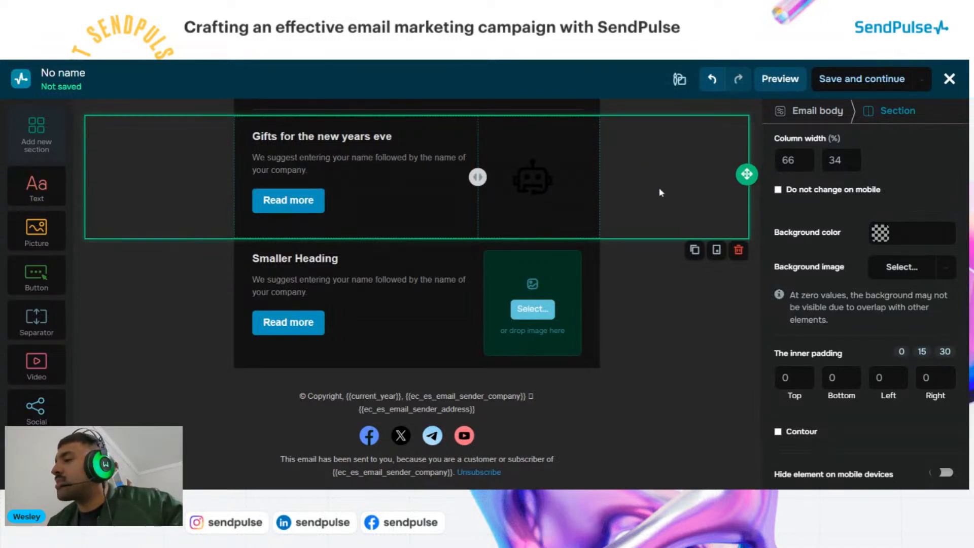
{"action": "left_click", "coordinate": [681, 293]}
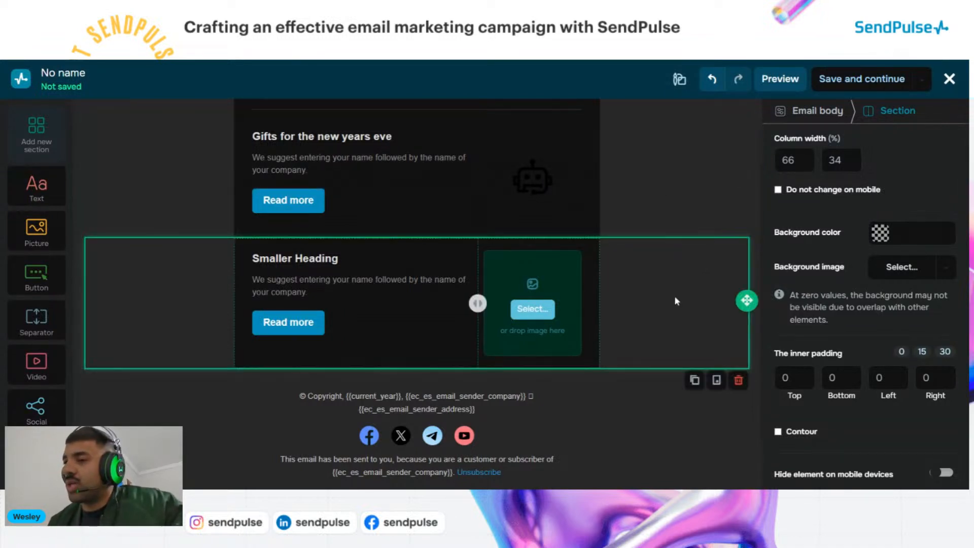
Retitle the second product's Smaller Heading to 'Enjoy our black friday'
{"action": "left_click", "coordinate": [333, 259]}
{"action": "double_click", "coordinate": [258, 279]}
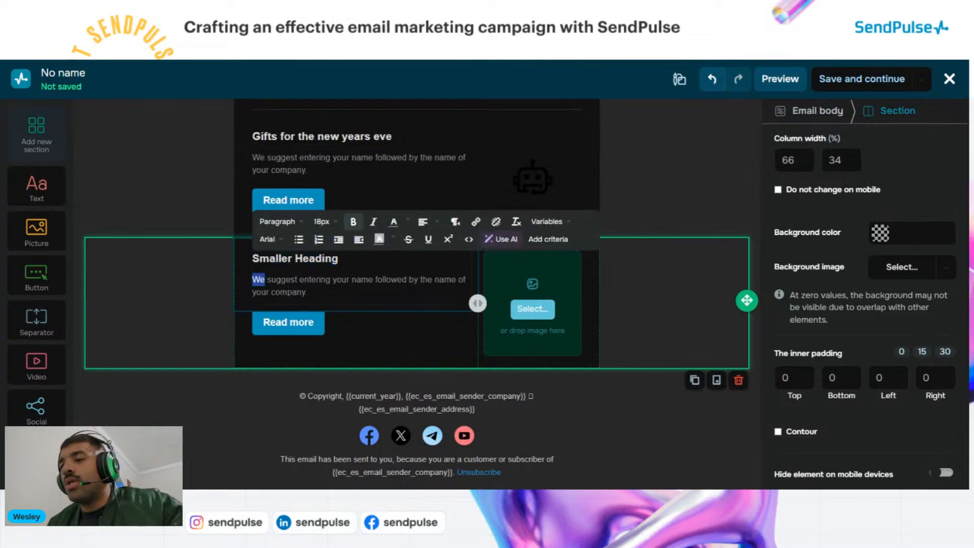
{"action": "left_click_drag", "start_coordinate": [264, 279], "coordinate": [252, 259]}
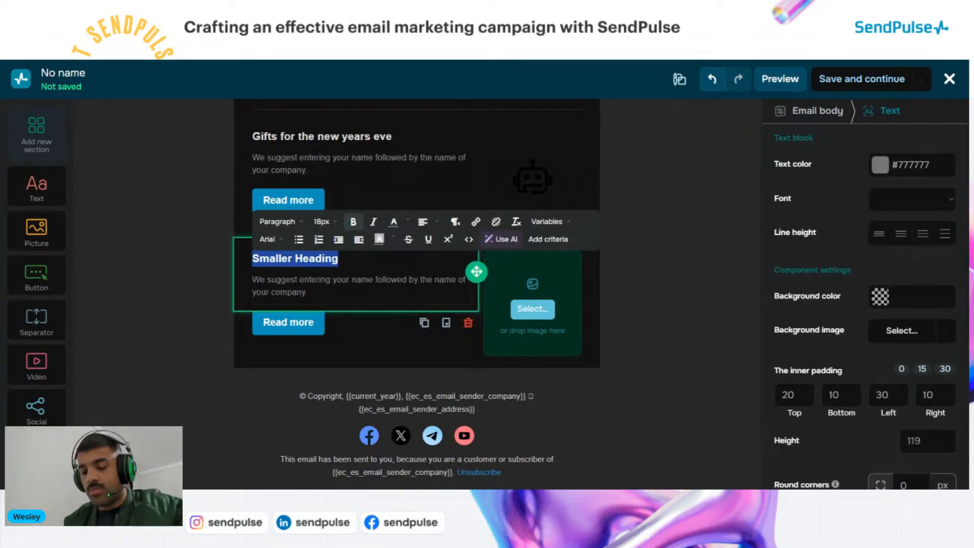
{"action": "type", "text": "Enjo"}
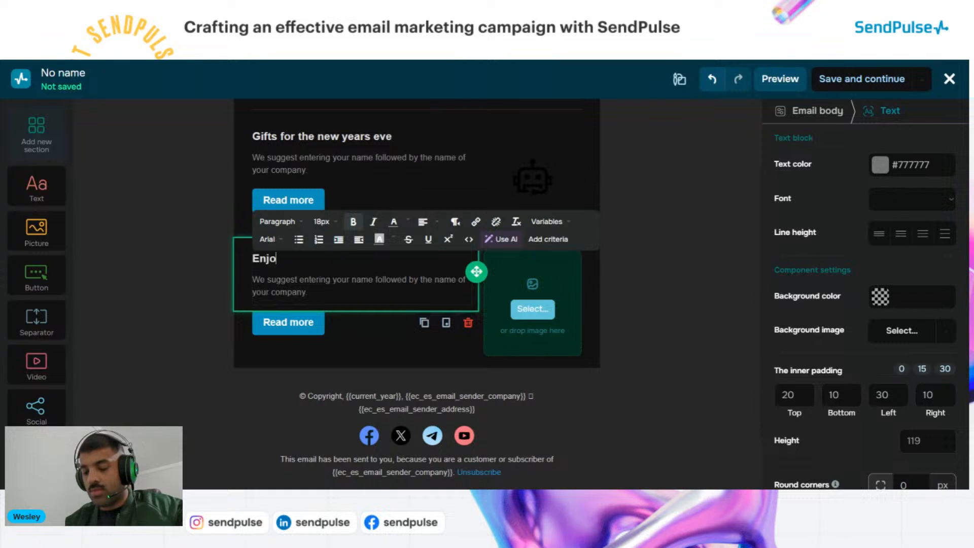
{"action": "type", "text": "y our "}
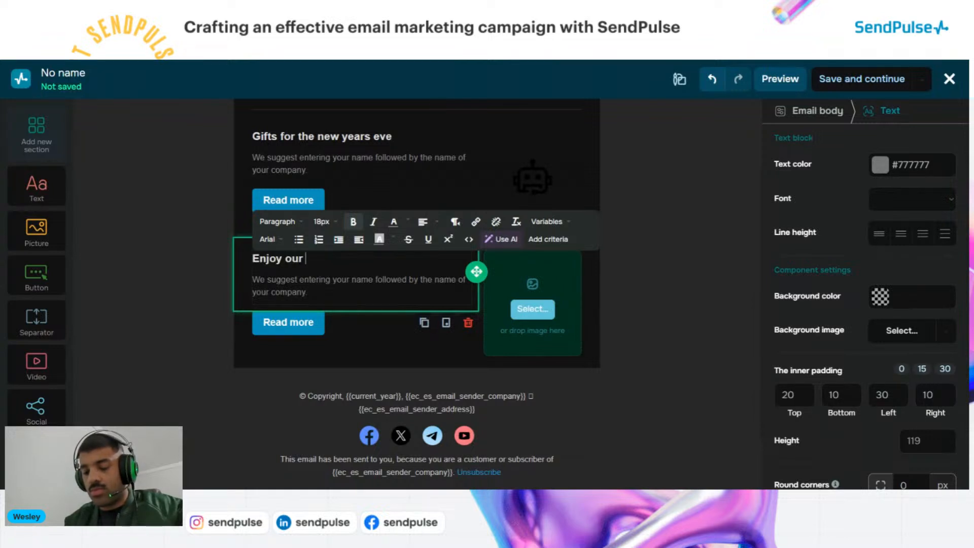
{"action": "type", "text": "black friday"}
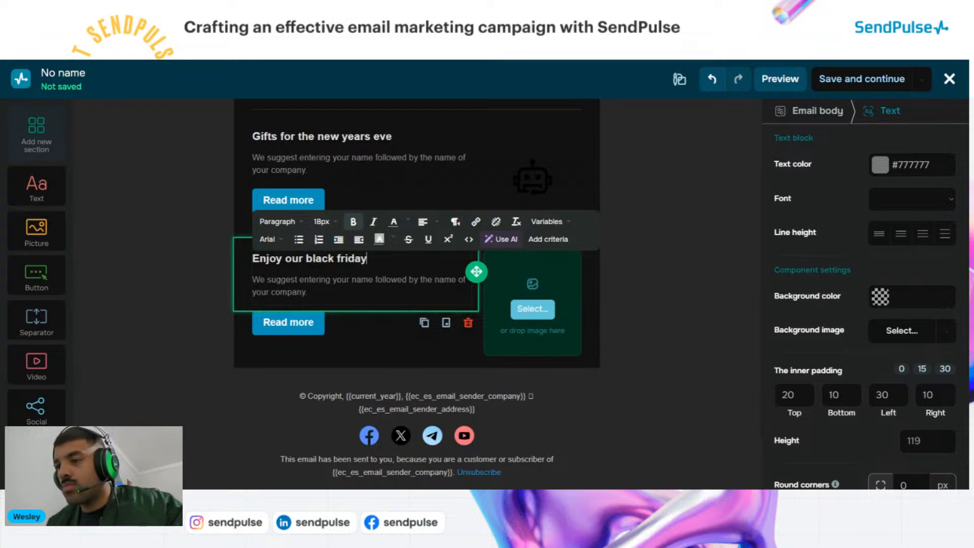
{"action": "left_click", "coordinate": [308, 292]}
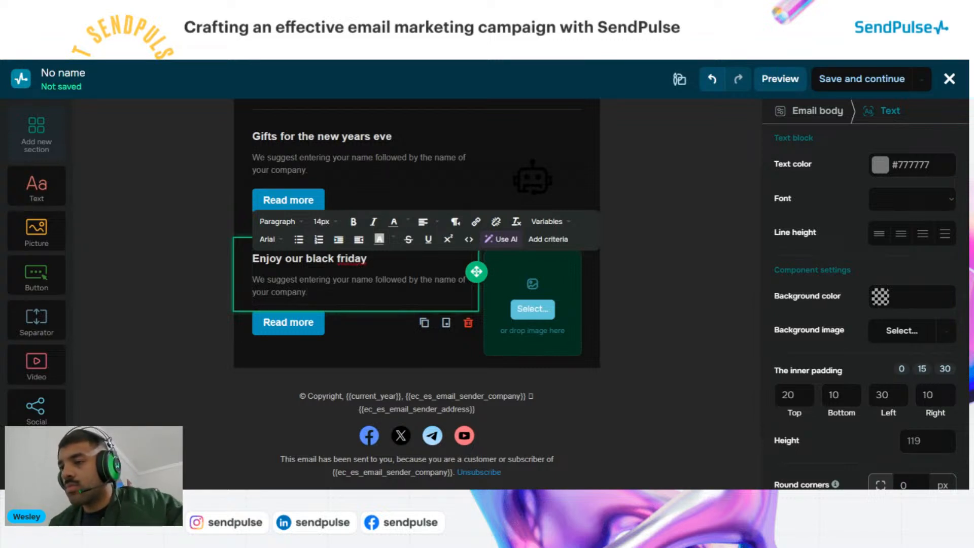
{"action": "left_click", "coordinate": [605, 293]}
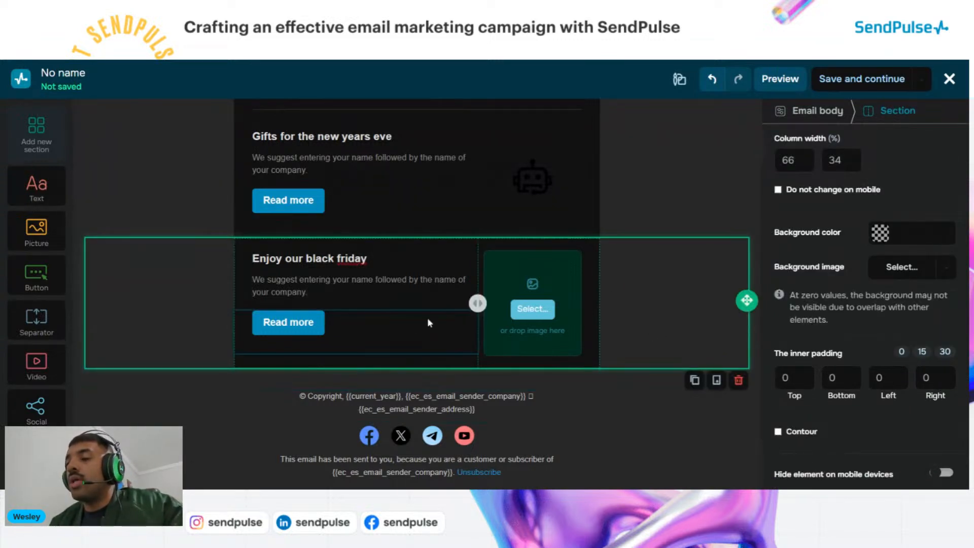
{"action": "left_click", "coordinate": [368, 279]}
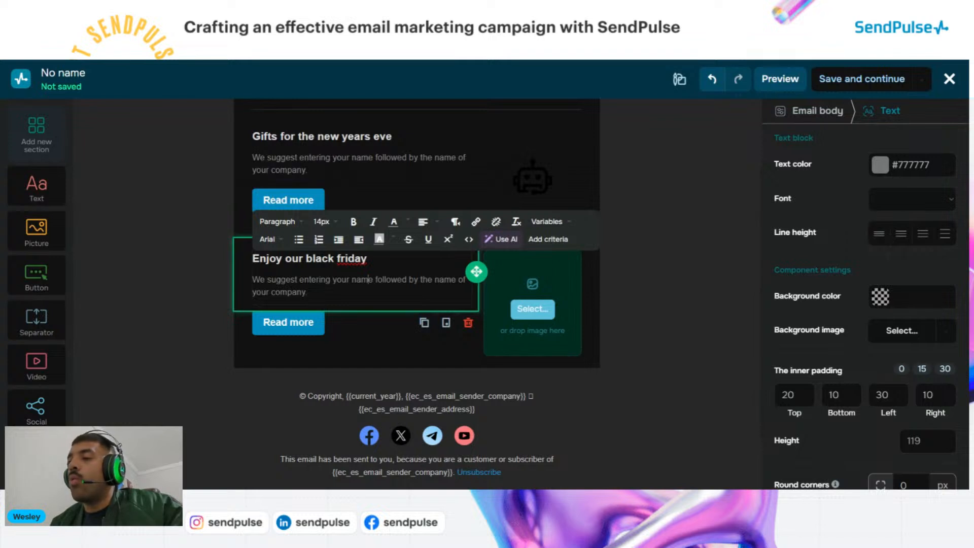
{"action": "left_click", "coordinate": [300, 324]}
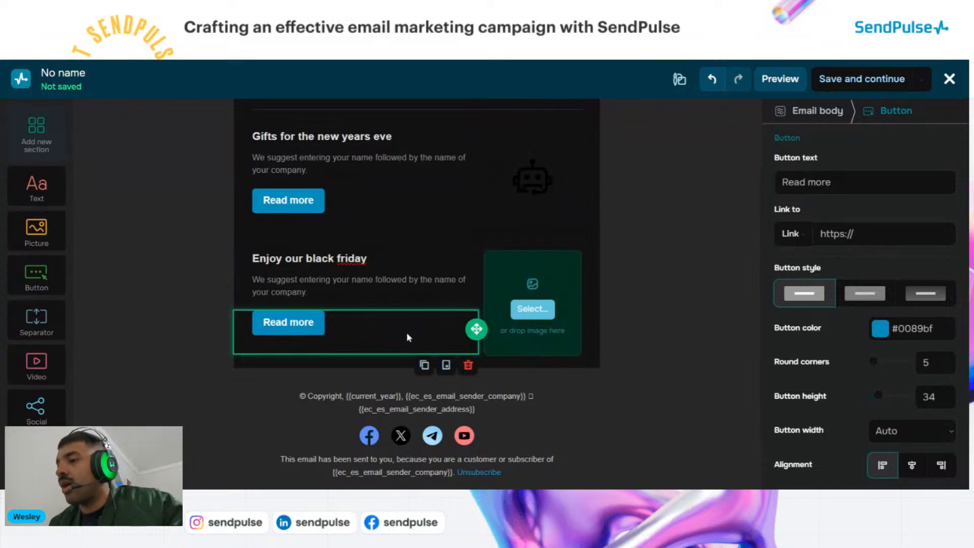
{"action": "left_click", "coordinate": [224, 411]}
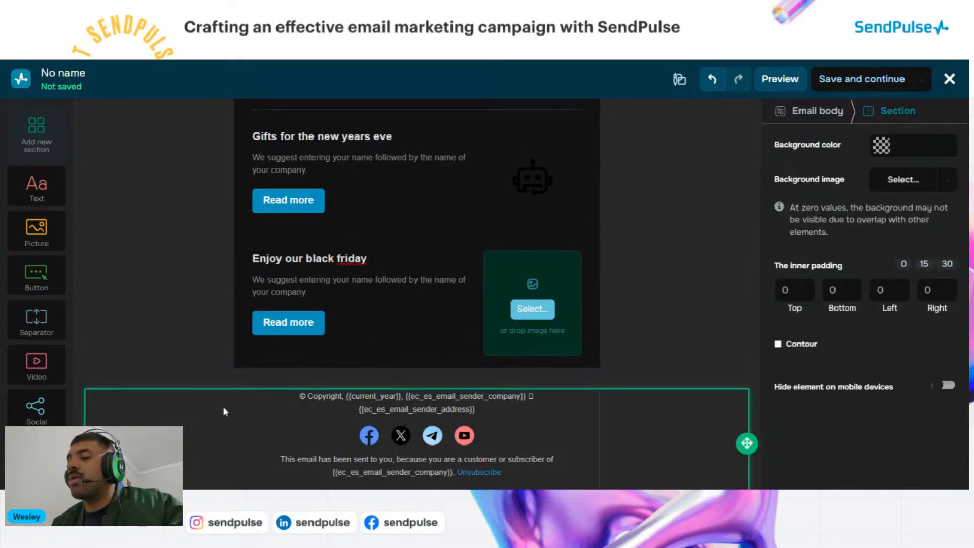
{"action": "left_click", "coordinate": [290, 326]}
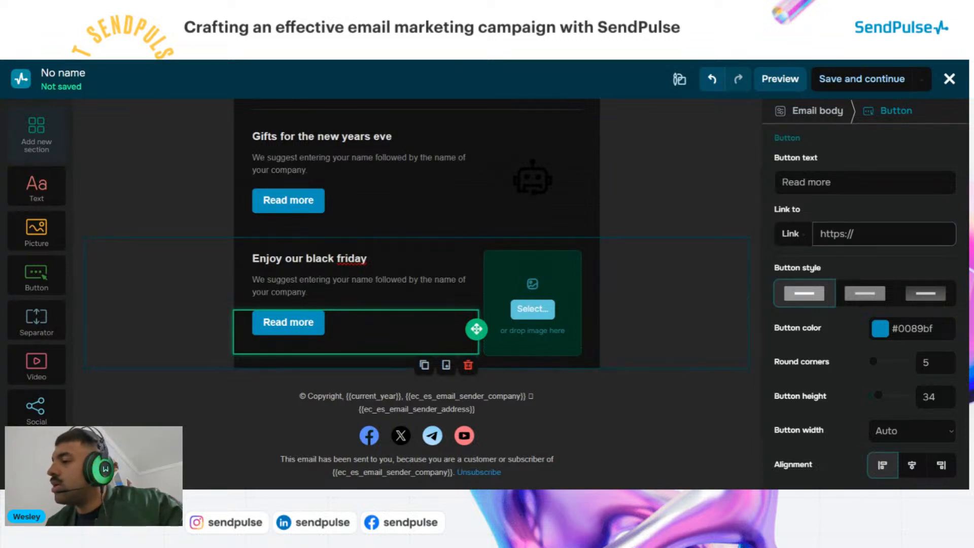
{"action": "left_click", "coordinate": [857, 235]}
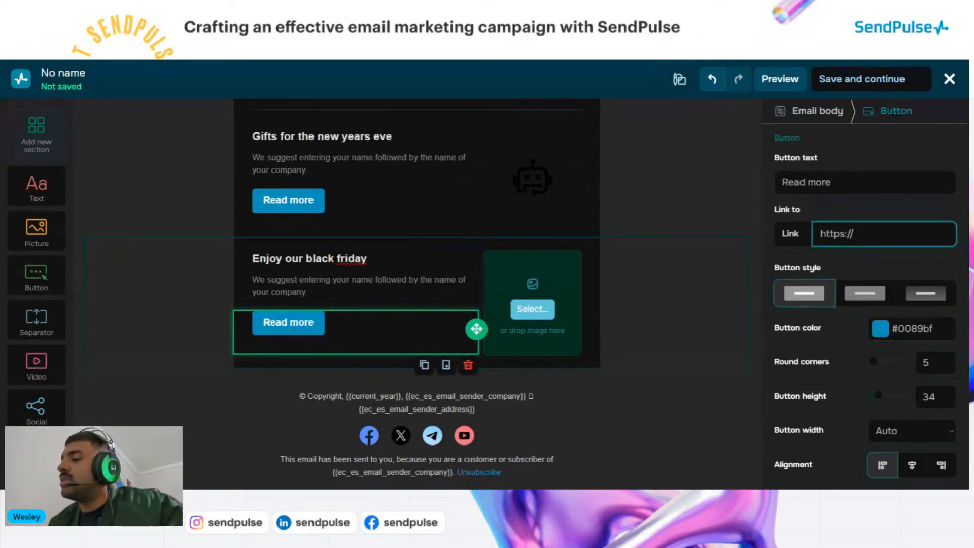
{"action": "left_click", "coordinate": [731, 209]}
Fill the black friday row's empty picture slot with uploaded image 8.png
{"action": "left_click", "coordinate": [682, 286]}
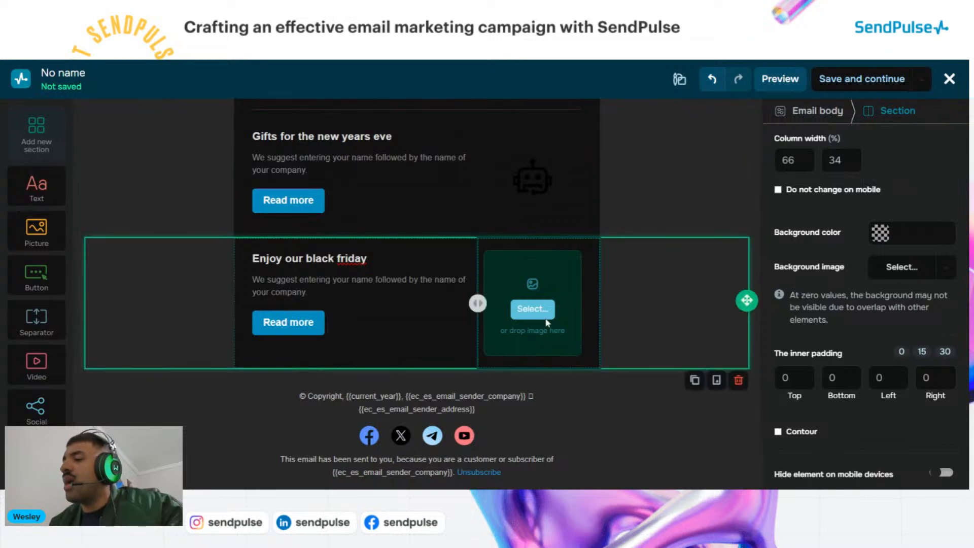
{"action": "left_click", "coordinate": [540, 312]}
{"action": "left_click", "coordinate": [532, 309]}
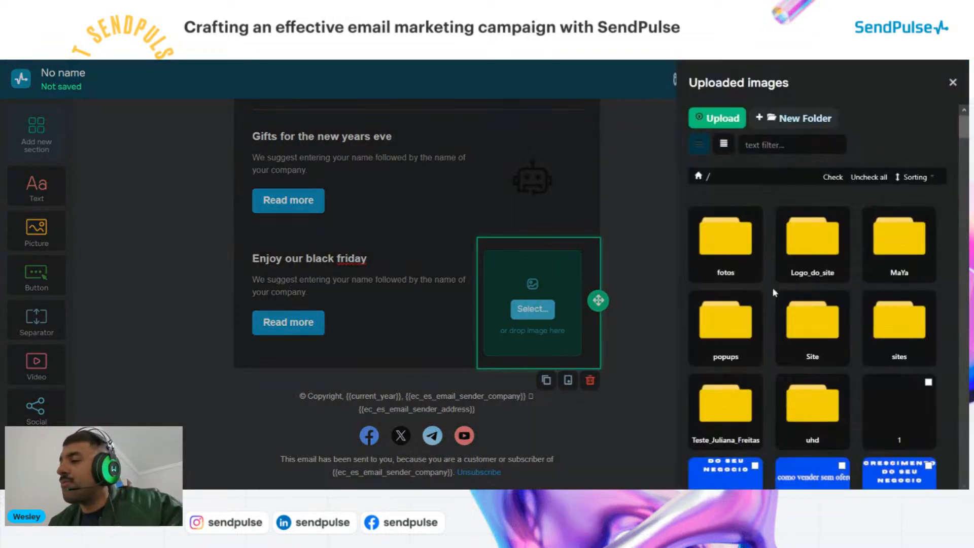
{"action": "scroll", "coordinate": [773, 293], "scroll_direction": "down", "scroll_amount": 7}
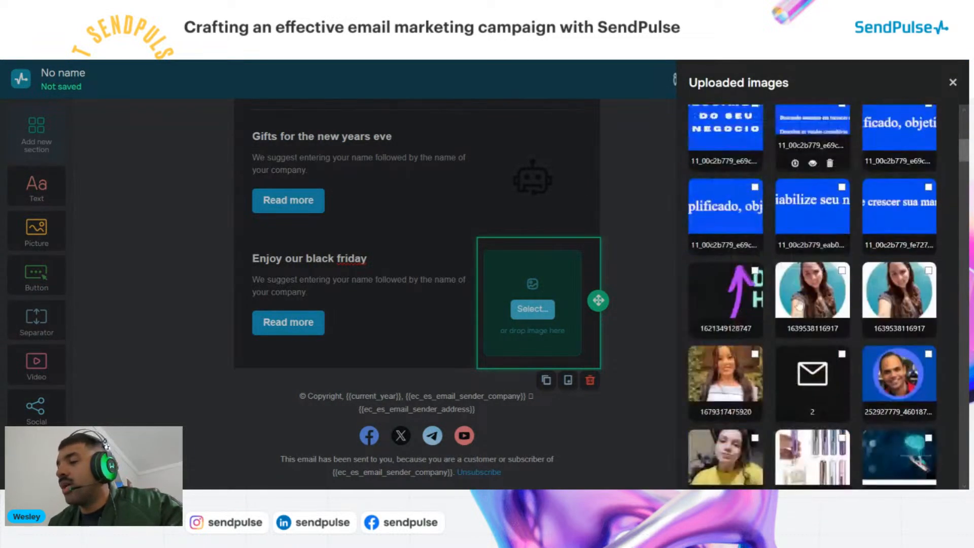
{"action": "scroll", "coordinate": [798, 305], "scroll_direction": "down", "scroll_amount": 8}
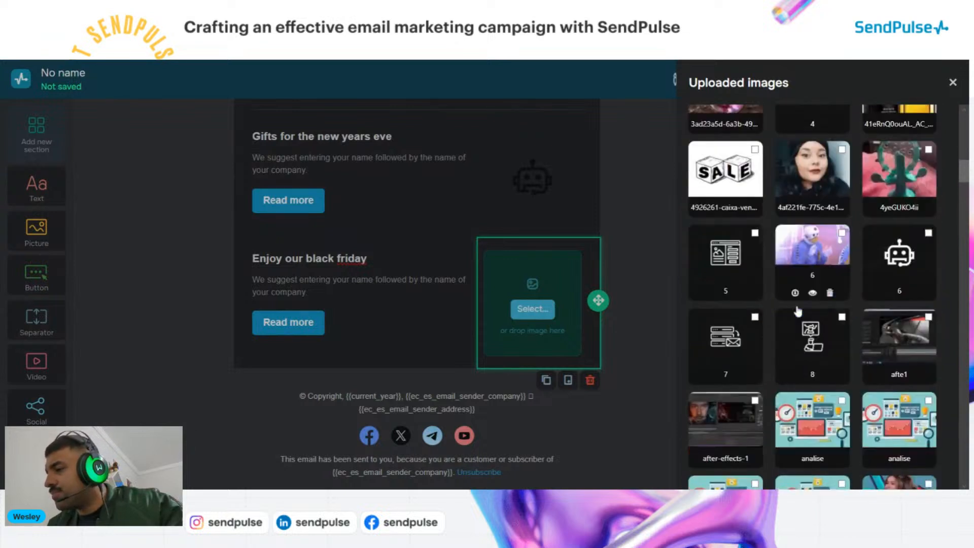
{"action": "scroll", "coordinate": [798, 310], "scroll_direction": "down", "scroll_amount": 1}
{"action": "left_click", "coordinate": [805, 330]}
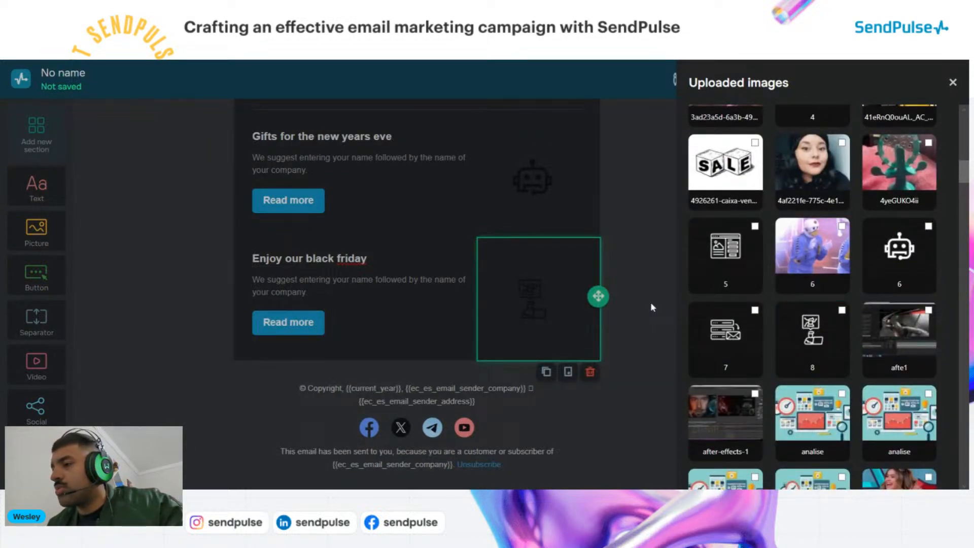
{"action": "left_click", "coordinate": [952, 82]}
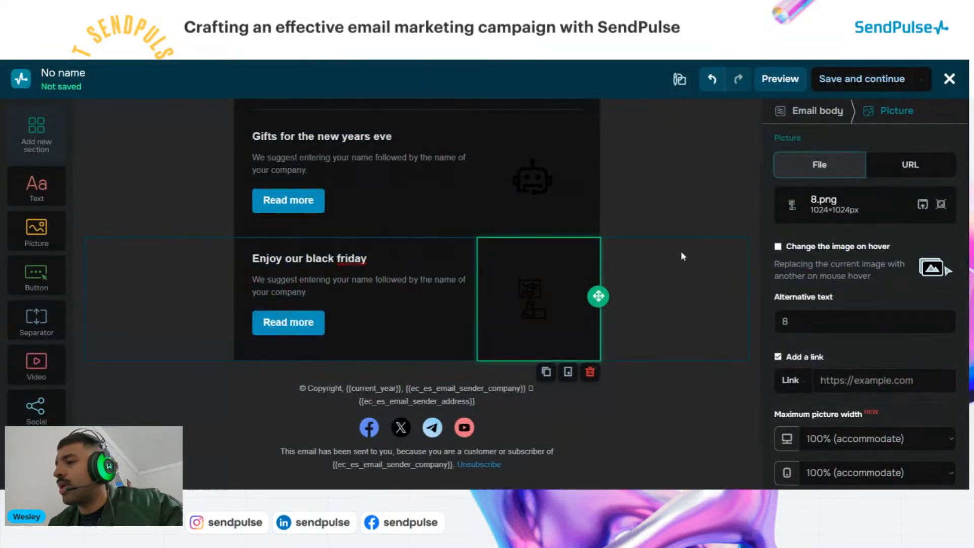
{"action": "left_click", "coordinate": [699, 348]}
{"action": "left_click", "coordinate": [641, 391]}
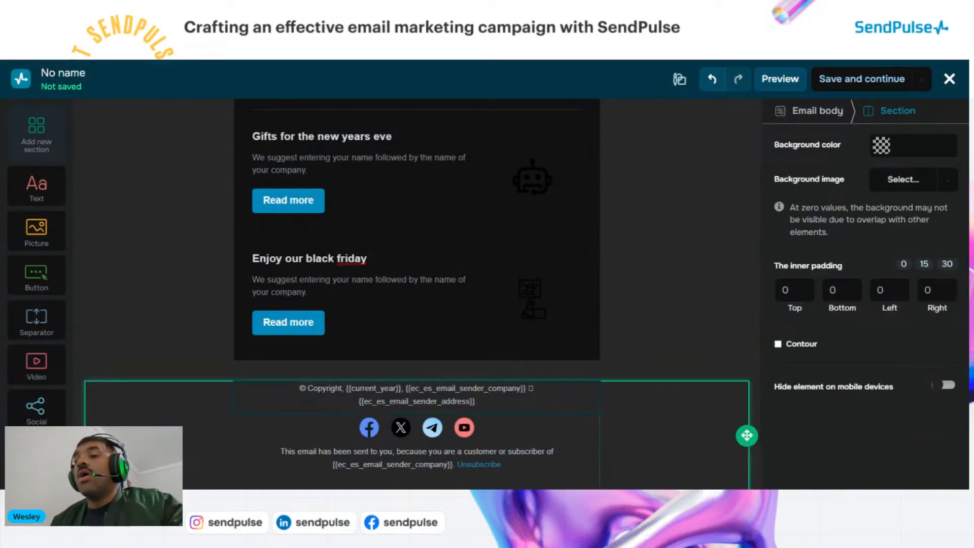
{"action": "scroll", "coordinate": [416, 284], "scroll_direction": "down", "scroll_amount": 2}
{"action": "scroll", "coordinate": [416, 284], "scroll_direction": "up", "scroll_amount": 3}
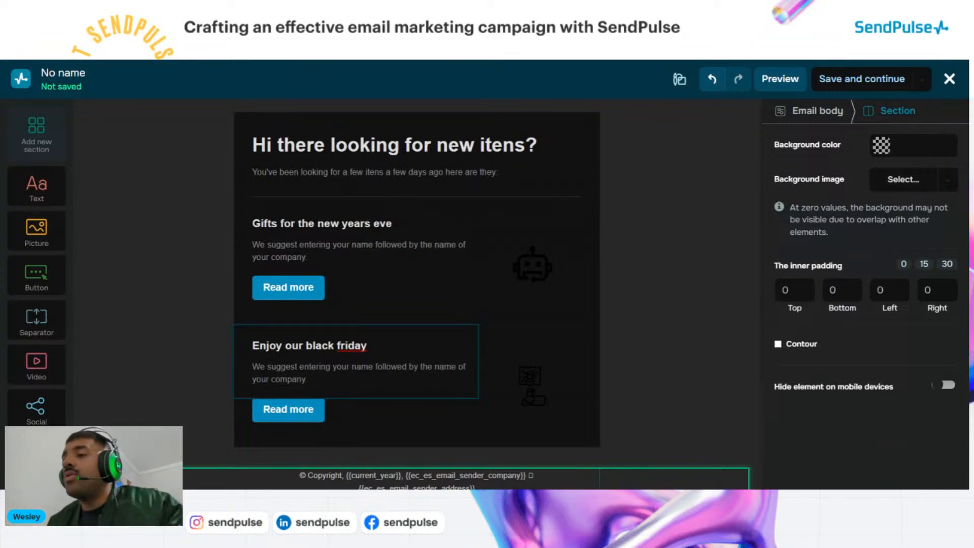
{"action": "scroll", "coordinate": [354, 304], "scroll_direction": "down", "scroll_amount": 2}
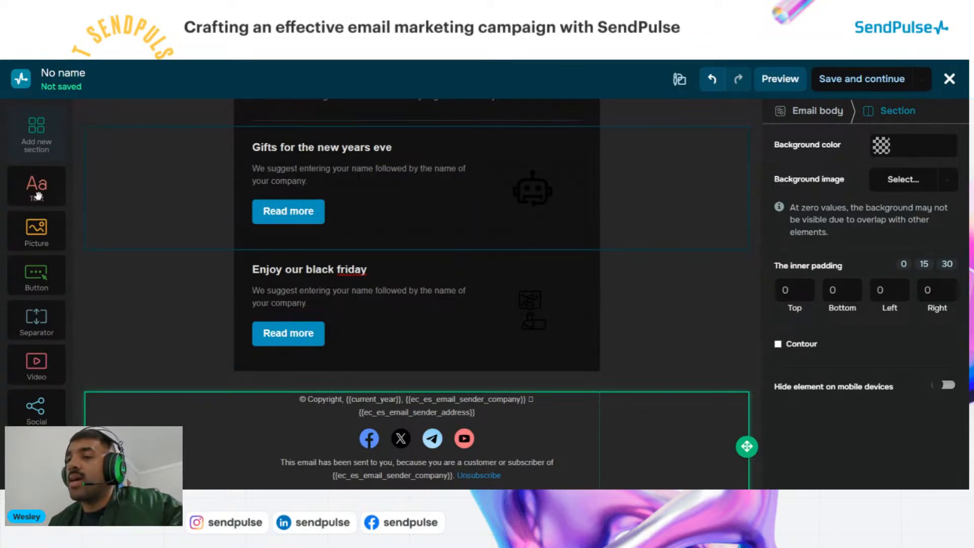
Insert a Text element with placeholder heading and text directly above the footer
{"action": "left_click_drag", "start_coordinate": [38, 195], "coordinate": [274, 418]}
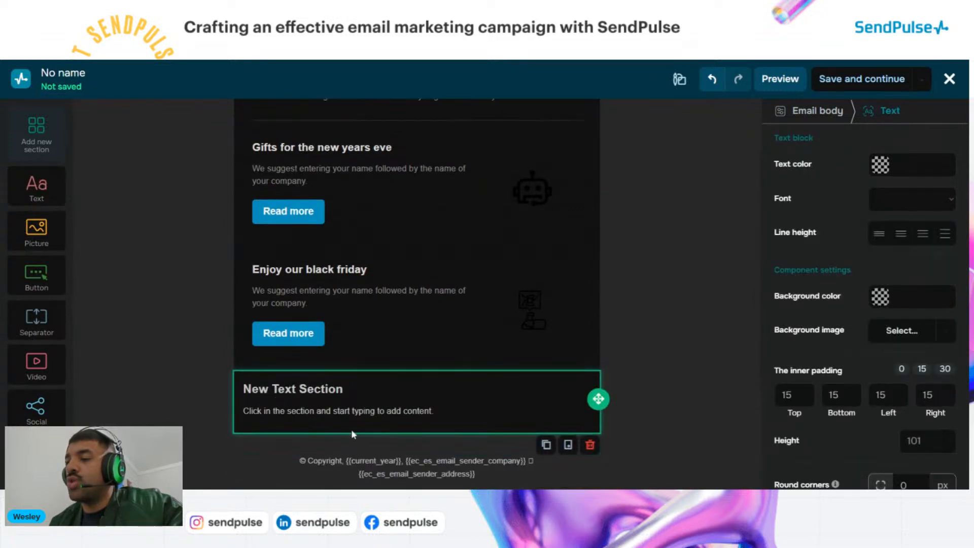
{"action": "scroll", "coordinate": [416, 289], "scroll_direction": "down", "scroll_amount": 3}
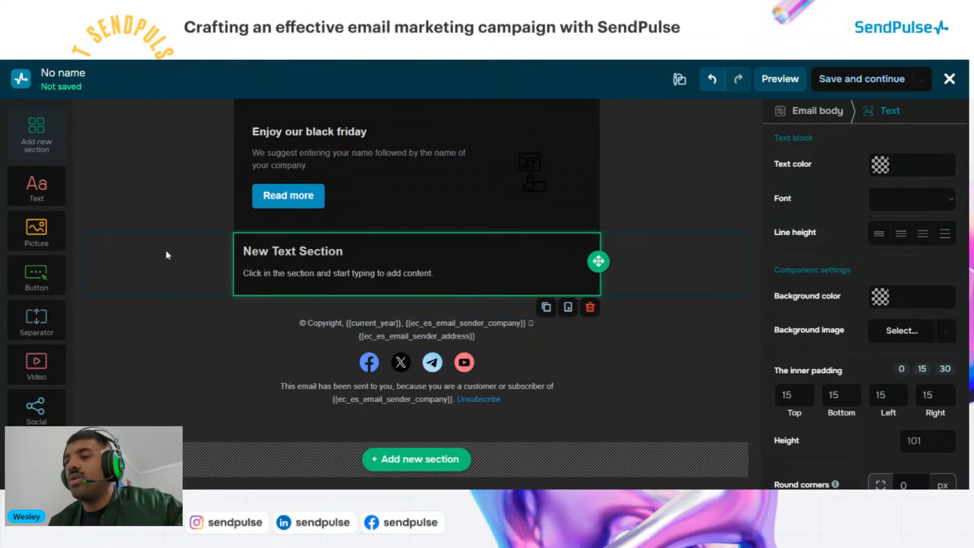
Replace the new section's heading with 'If you need to speak with our team click here'
{"action": "triple_click", "coordinate": [274, 251]}
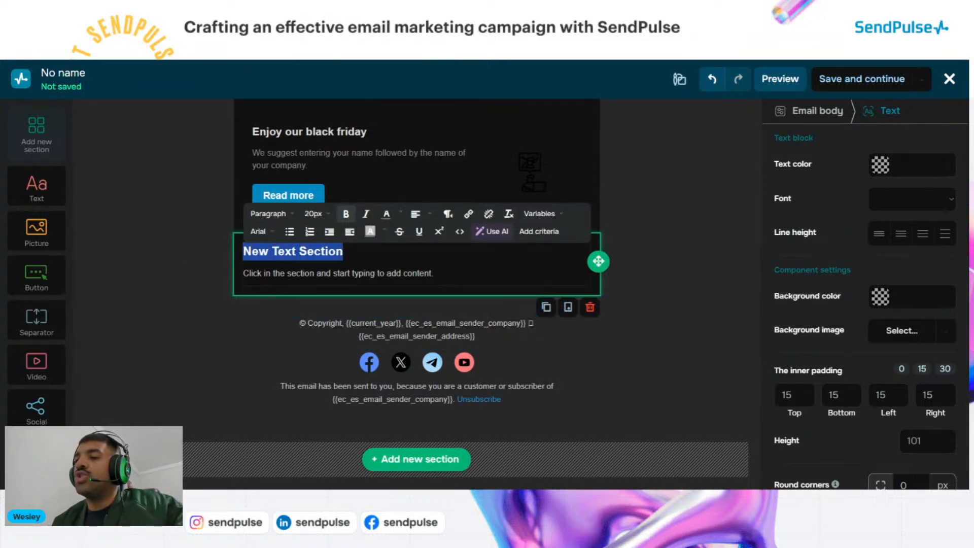
{"action": "key", "text": "BackSpace"}
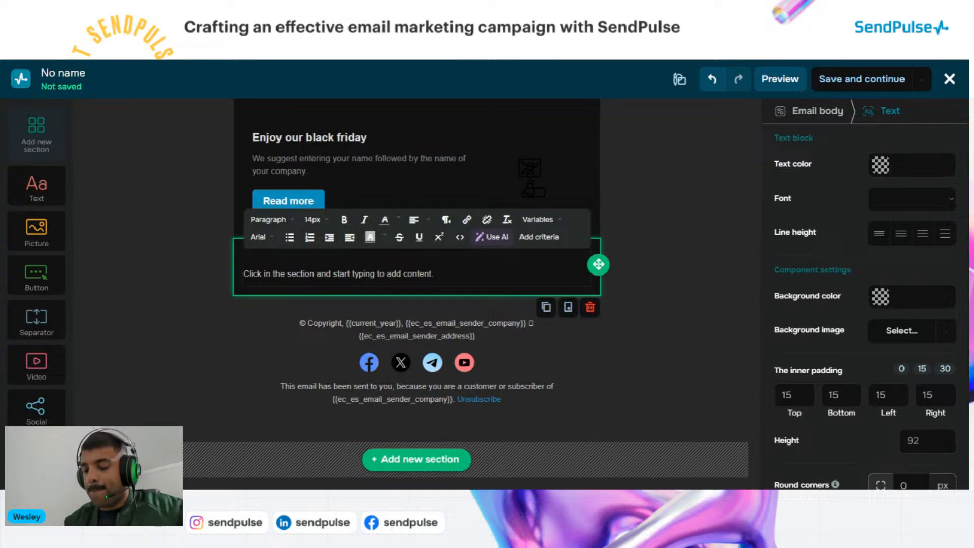
{"action": "type", "text": "I"}
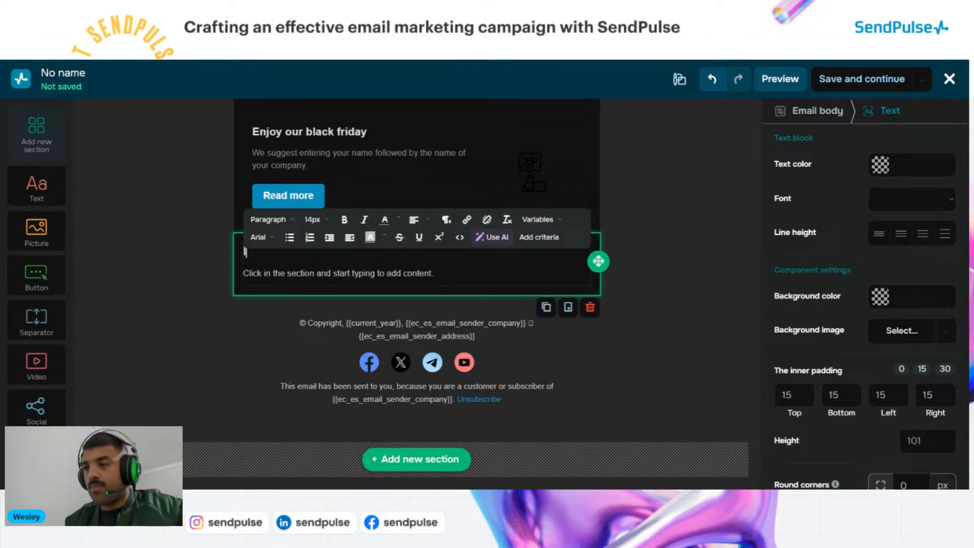
{"action": "type", "text": "t you "}
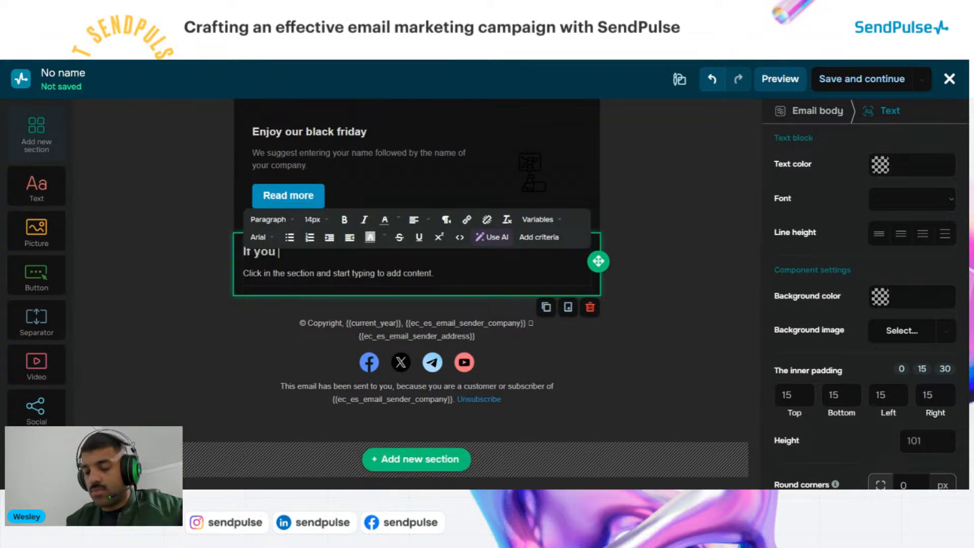
{"action": "type", "text": "need to sp"}
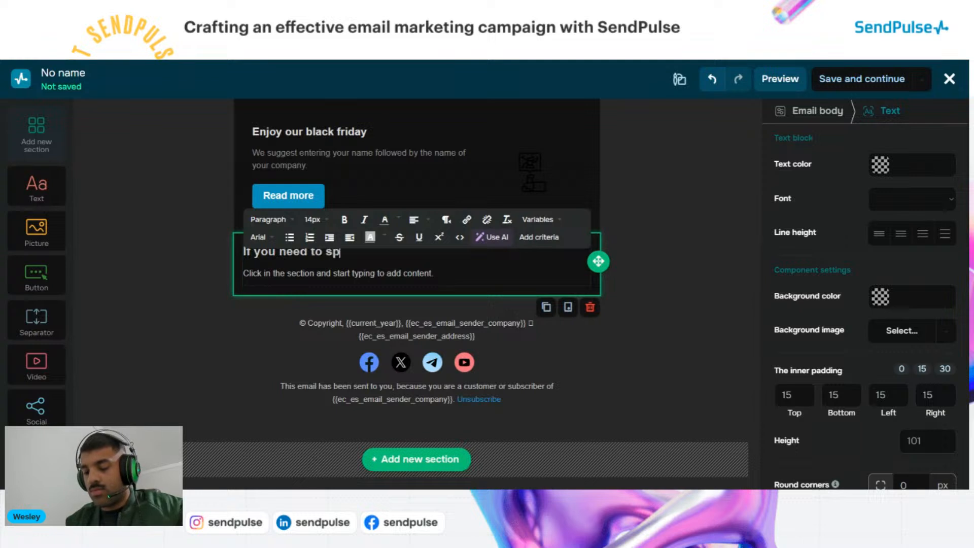
{"action": "type", "text": "eak wi"}
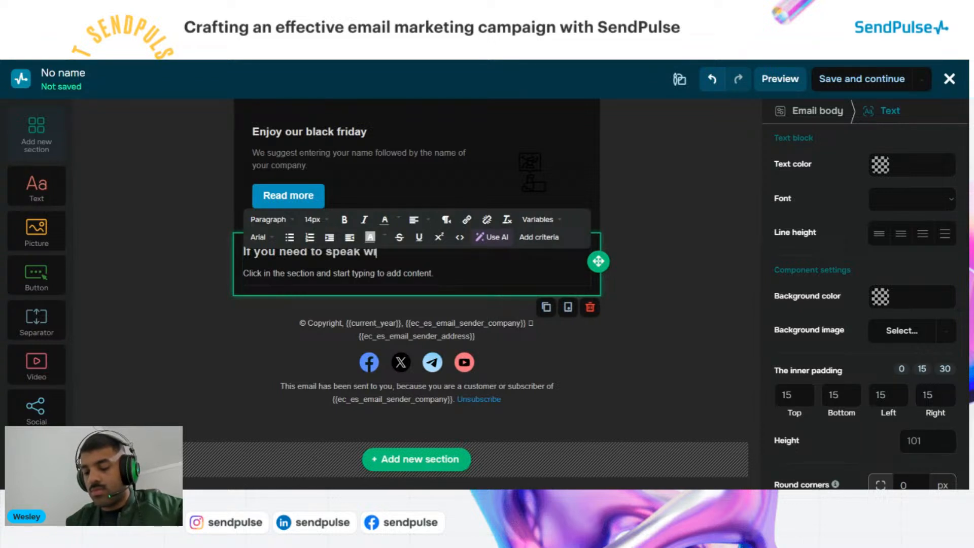
{"action": "type", "text": "th our te"}
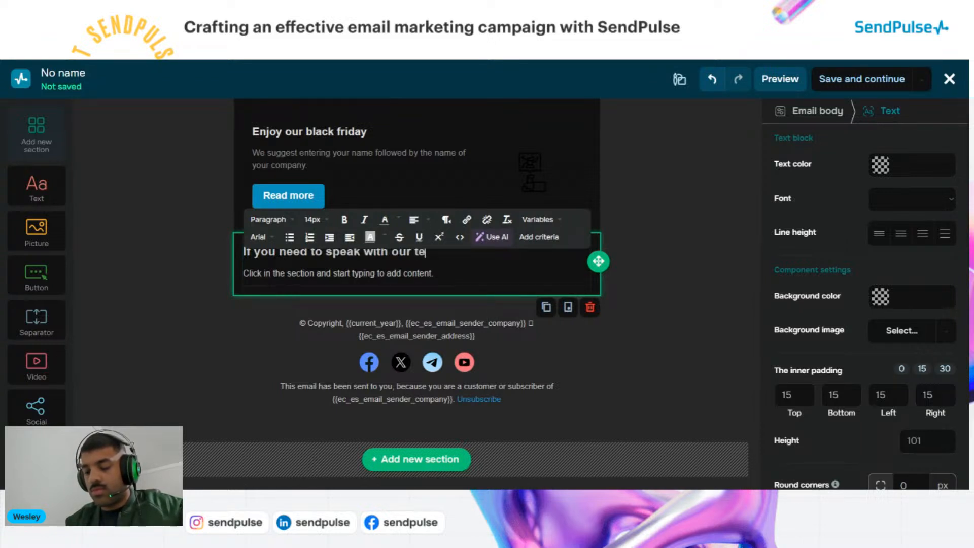
{"action": "type", "text": "am"}
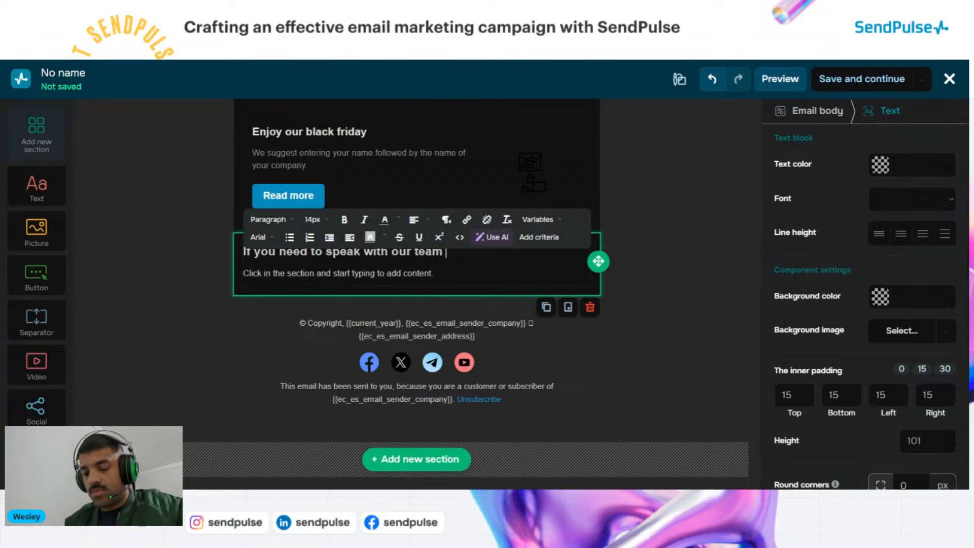
{"action": "type", "text": " click"}
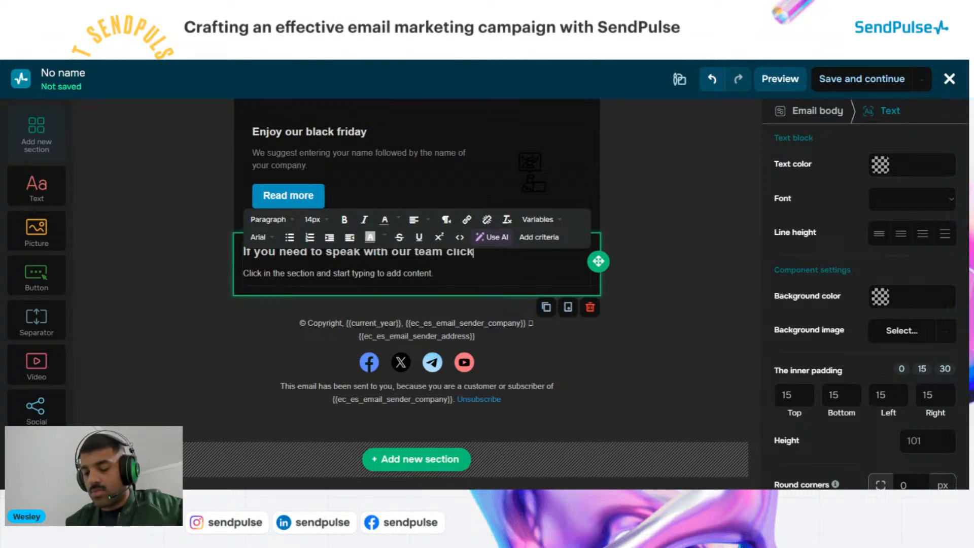
{"action": "type", "text": " here"}
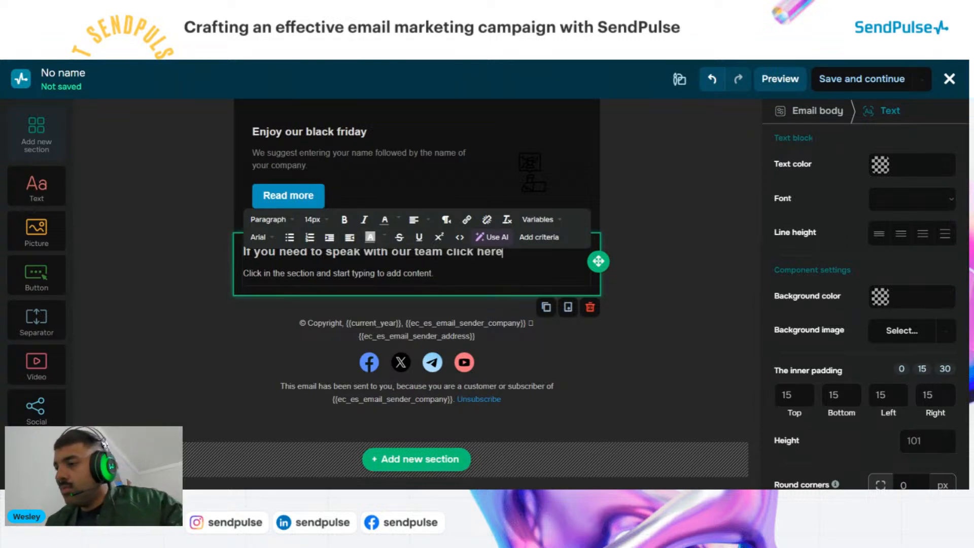
{"action": "left_click", "coordinate": [673, 224]}
{"action": "left_click", "coordinate": [693, 279]}
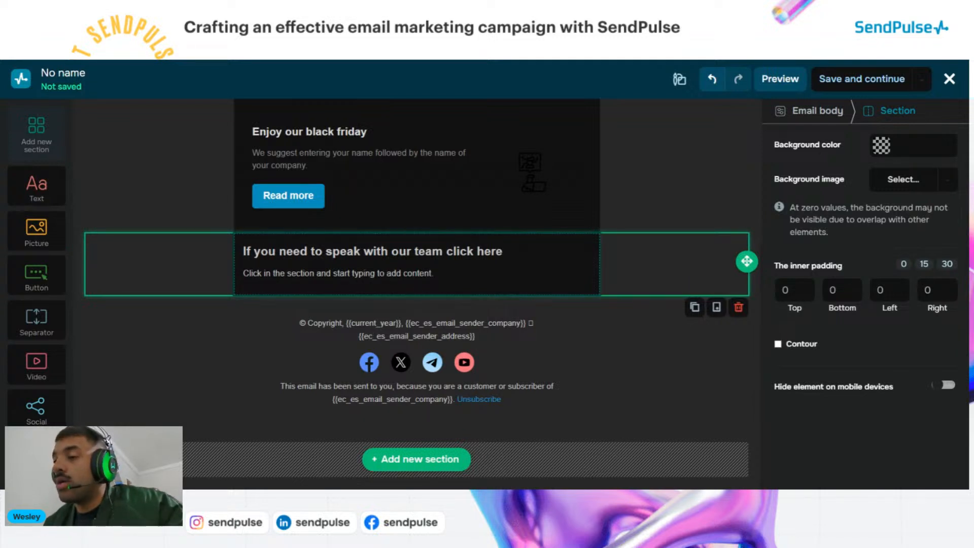
Delete the placeholder body line beneath the team-contact heading
{"action": "left_click_drag", "start_coordinate": [434, 274], "coordinate": [246, 279]}
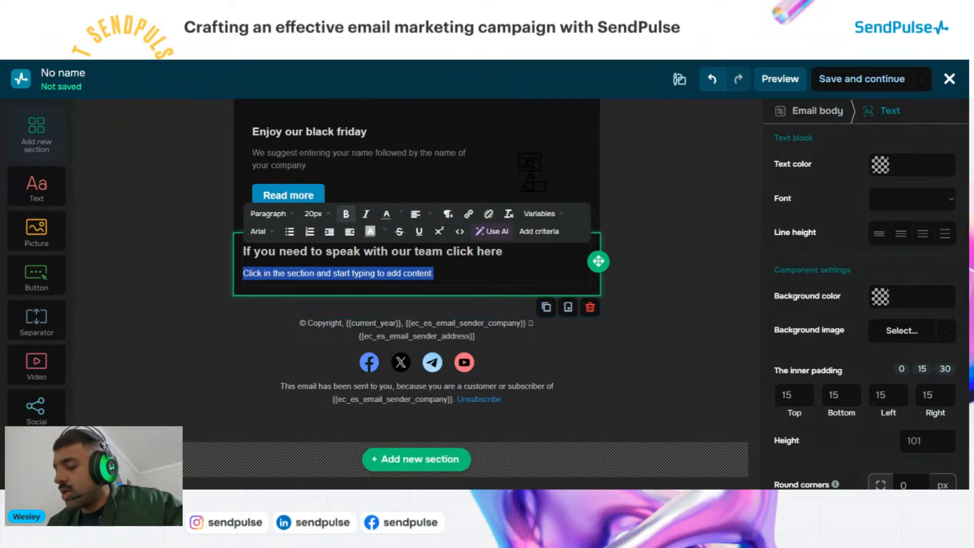
{"action": "key", "text": "BackSpace"}
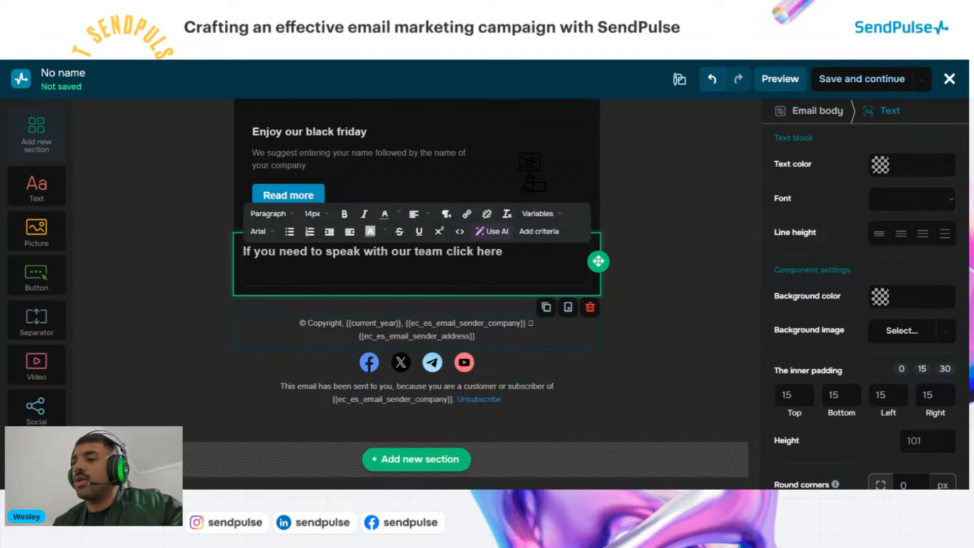
{"action": "left_click", "coordinate": [299, 323]}
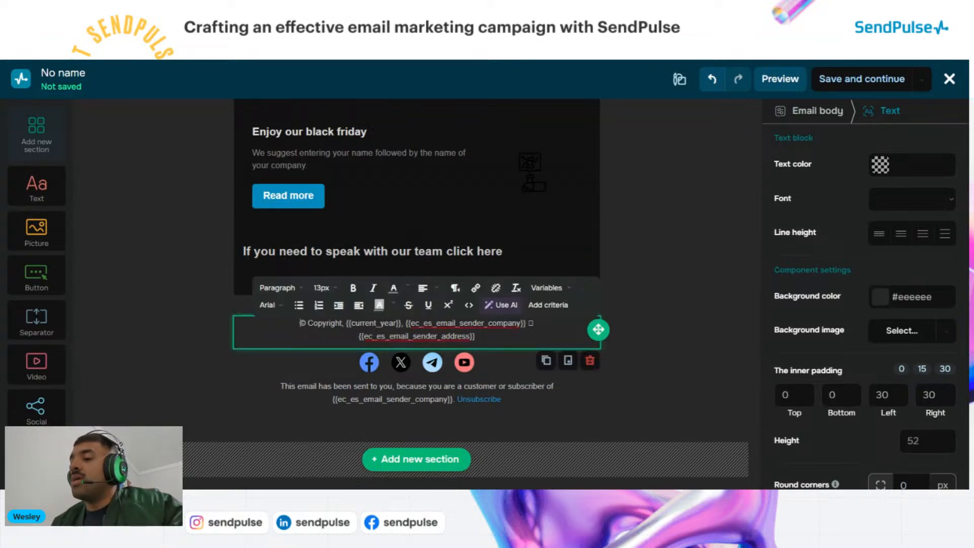
{"action": "left_click", "coordinate": [219, 346]}
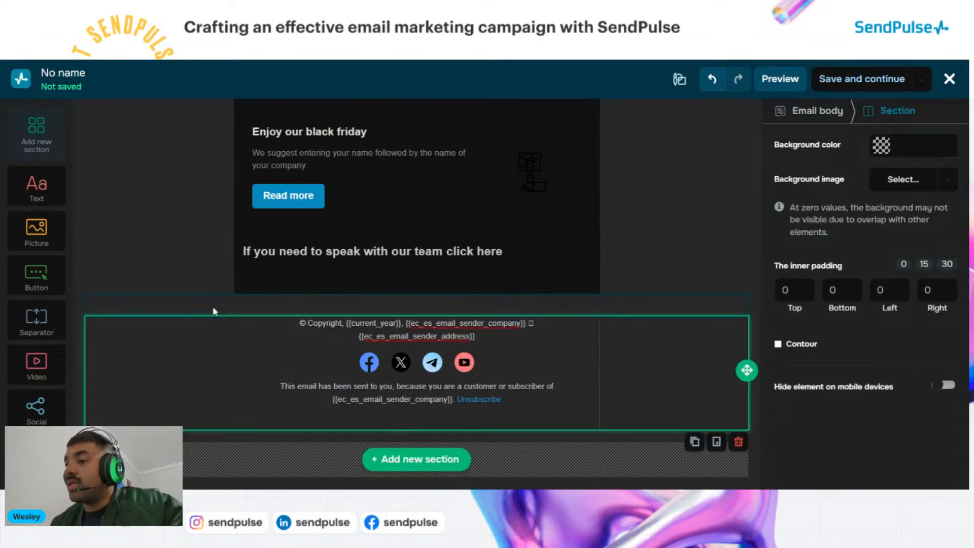
{"action": "left_click", "coordinate": [310, 251]}
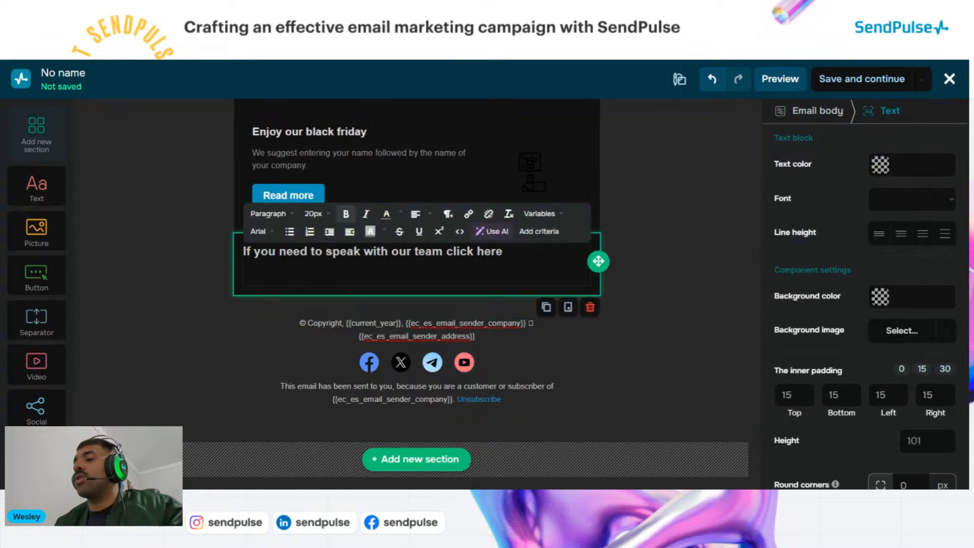
{"action": "left_click", "coordinate": [244, 273]}
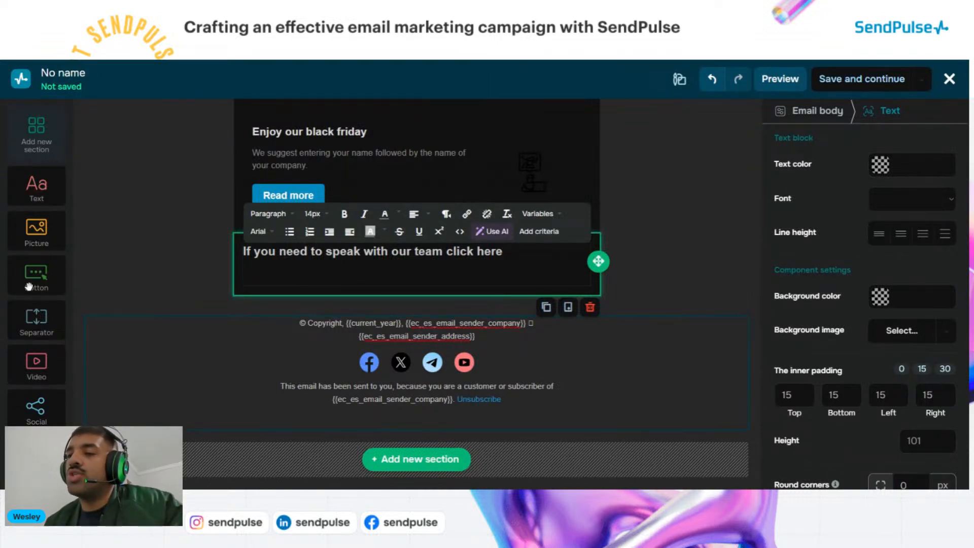
Add a button labelled 'Contact us' under the team-contact line and centre it
{"action": "left_click_drag", "start_coordinate": [30, 286], "coordinate": [327, 336]}
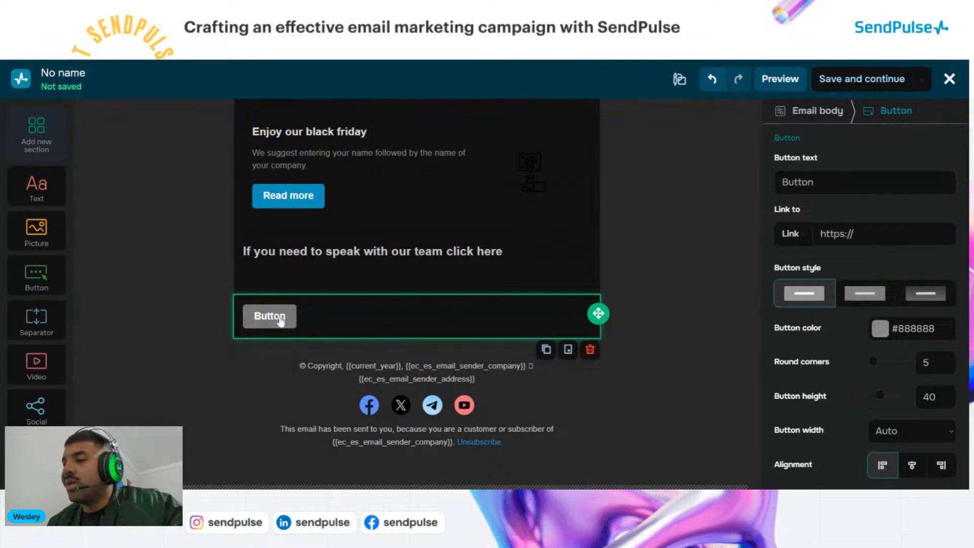
{"action": "double_click", "coordinate": [797, 181]}
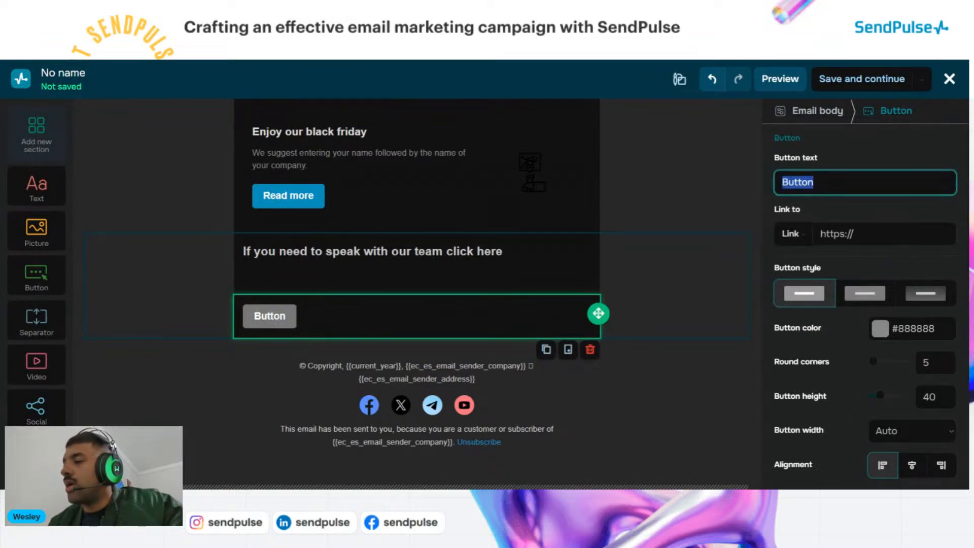
{"action": "key", "text": "BackSpace"}
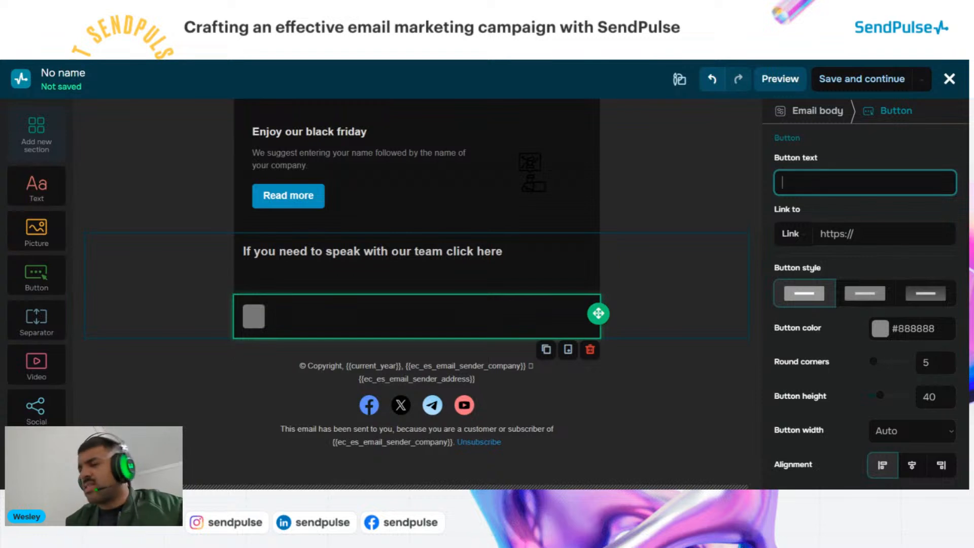
{"action": "type", "text": "Con"}
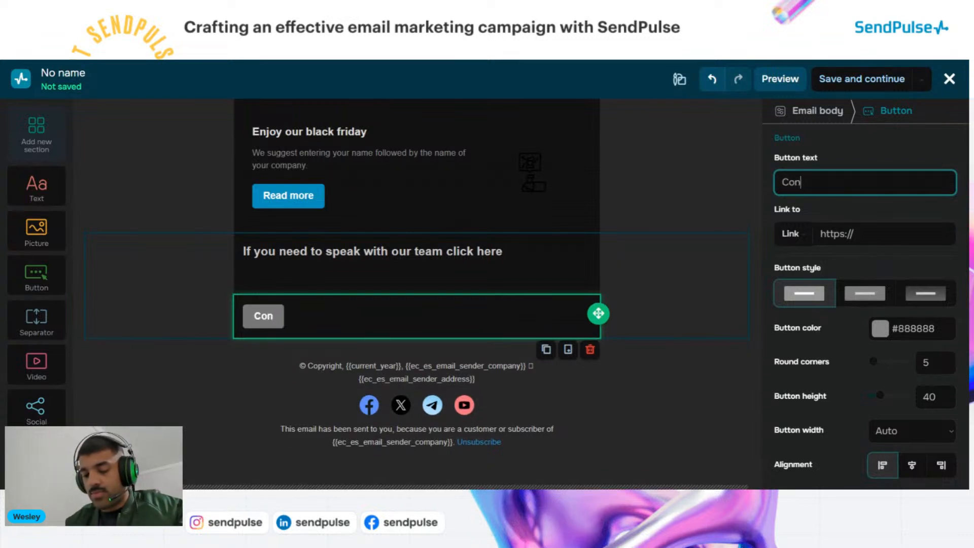
{"action": "type", "text": "tact us"}
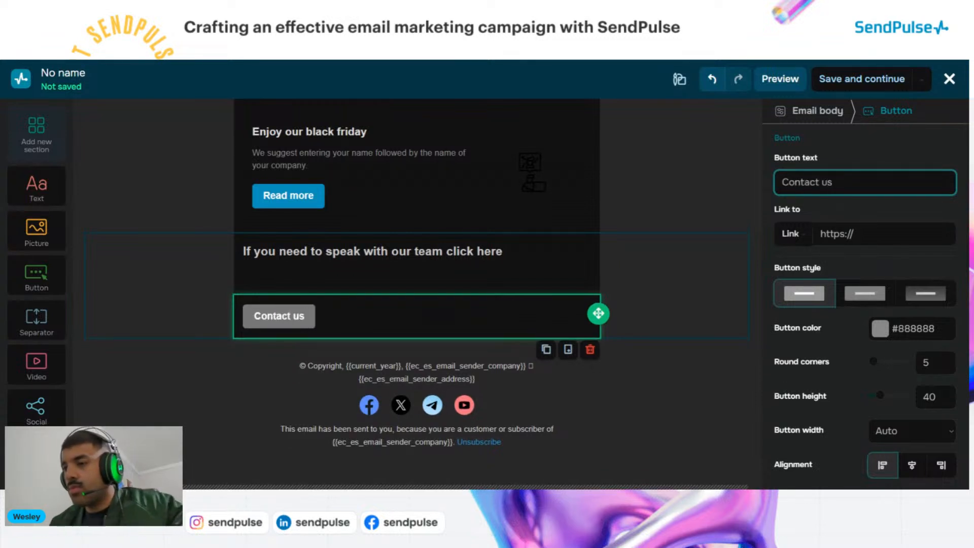
{"action": "left_click", "coordinate": [376, 355]}
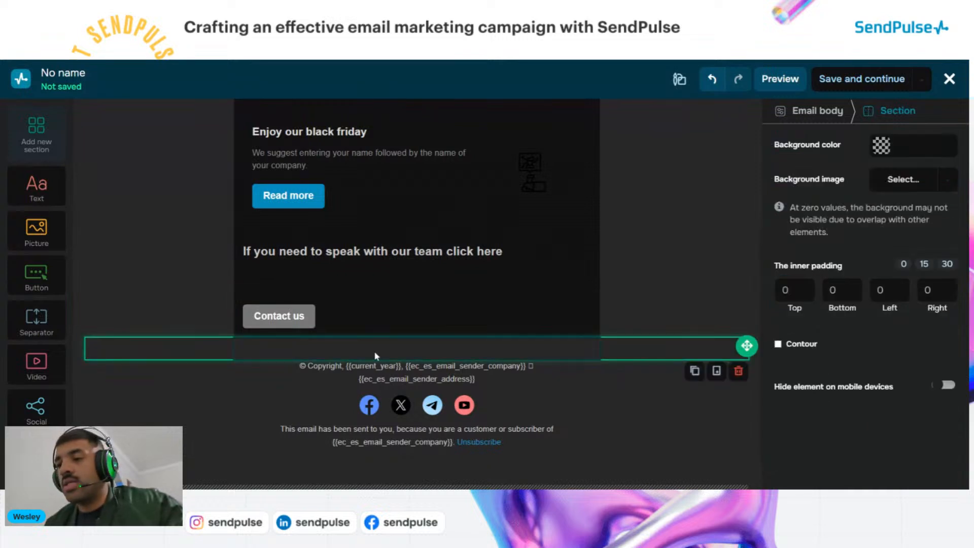
{"action": "left_click", "coordinate": [412, 317]}
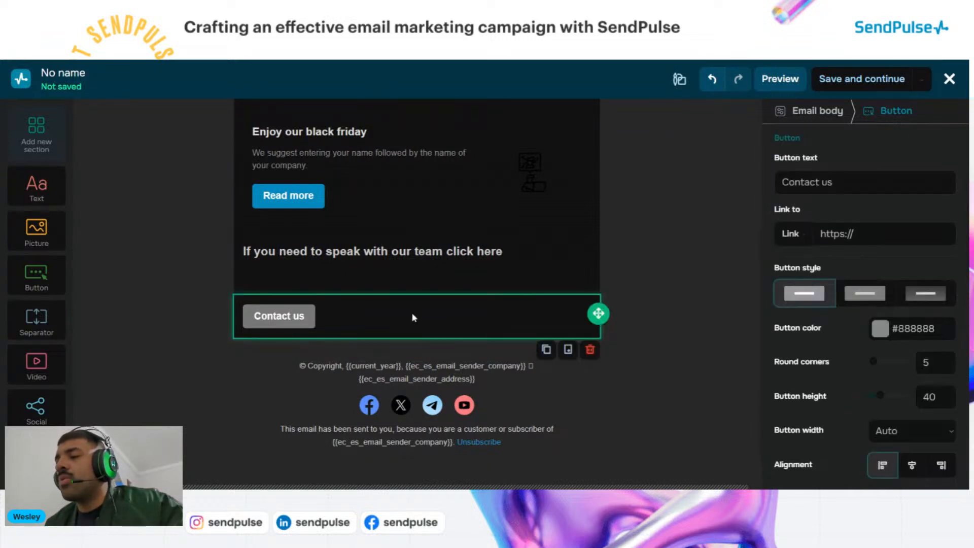
{"action": "scroll", "coordinate": [859, 343], "scroll_direction": "down", "scroll_amount": 2}
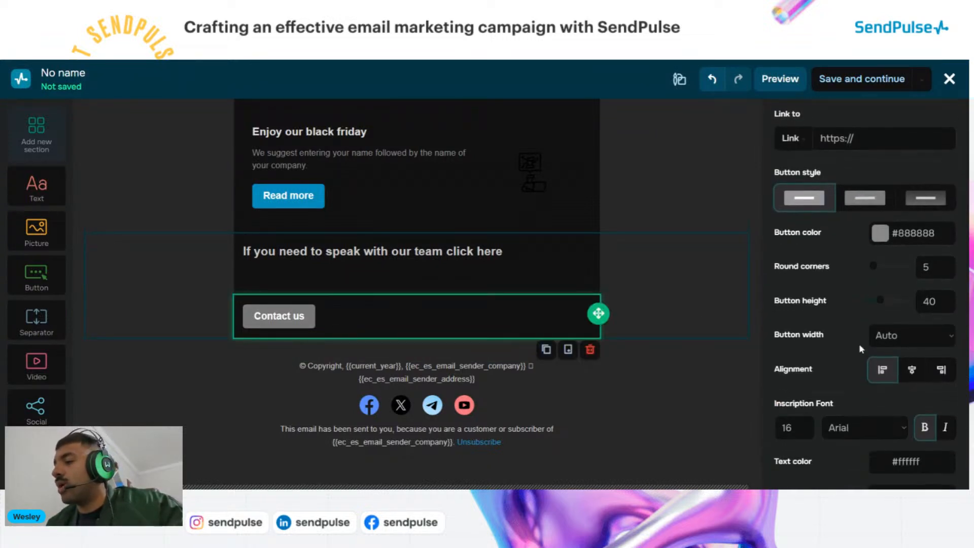
{"action": "scroll", "coordinate": [859, 343], "scroll_direction": "down", "scroll_amount": 1}
{"action": "left_click", "coordinate": [908, 317]}
{"action": "left_click", "coordinate": [654, 312]}
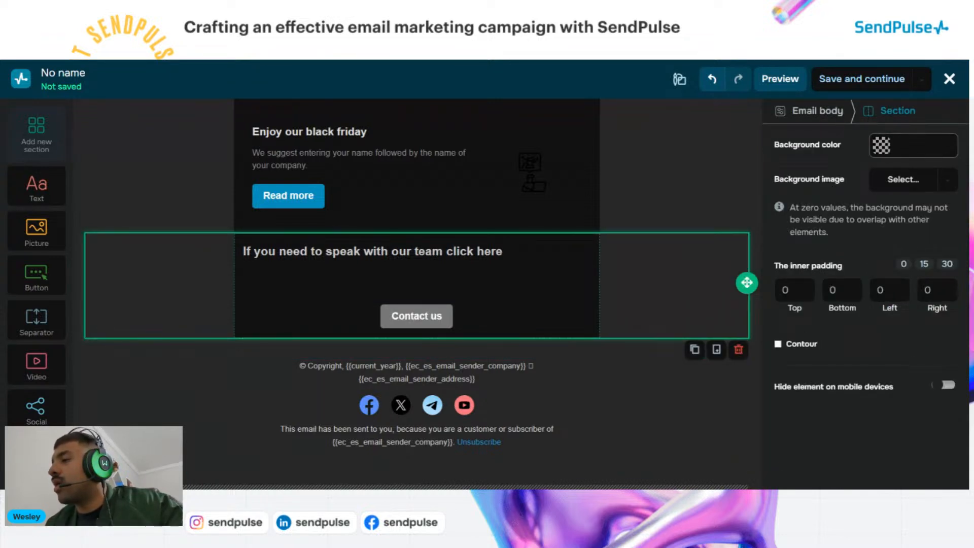
Give the Contact us section a #967373 dusty pink background, then delete the section
{"action": "left_click", "coordinate": [883, 146]}
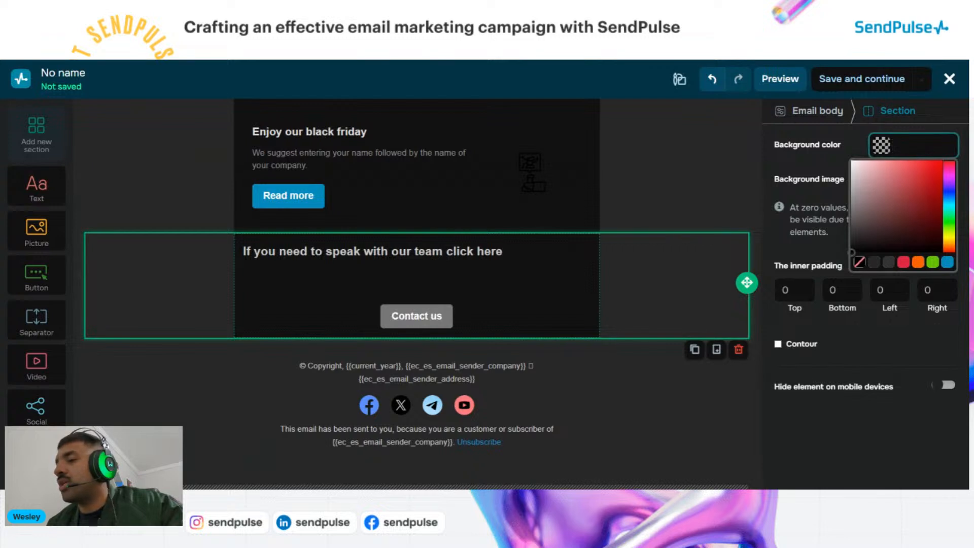
{"action": "mouse_move", "coordinate": [906, 214]}
{"action": "left_mouse_down"}
{"action": "mouse_move", "coordinate": [921, 197]}
{"action": "mouse_move", "coordinate": [920, 208]}
{"action": "mouse_move", "coordinate": [895, 220]}
{"action": "mouse_move", "coordinate": [872, 198]}
{"action": "left_mouse_up"}
{"action": "left_click", "coordinate": [832, 223]}
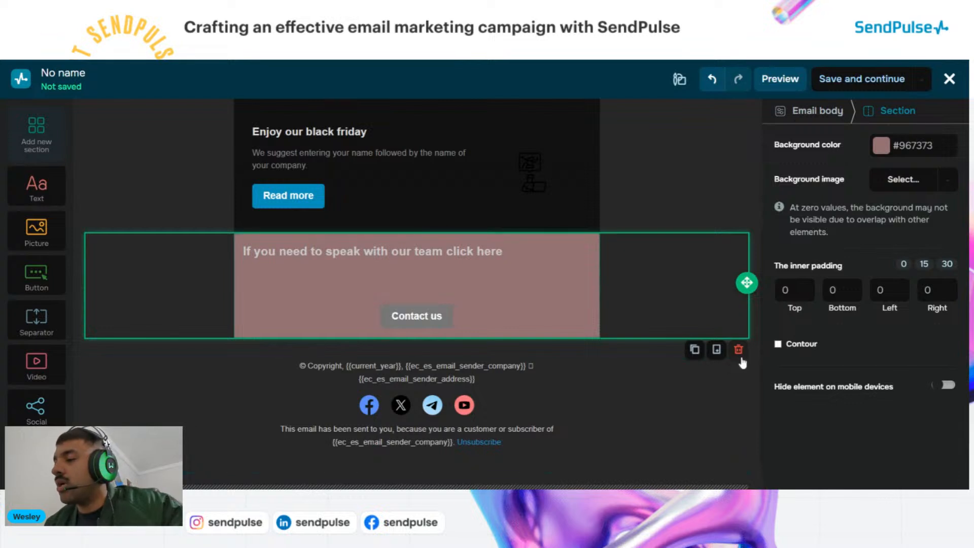
{"action": "left_click", "coordinate": [738, 351]}
{"action": "left_click", "coordinate": [463, 224]}
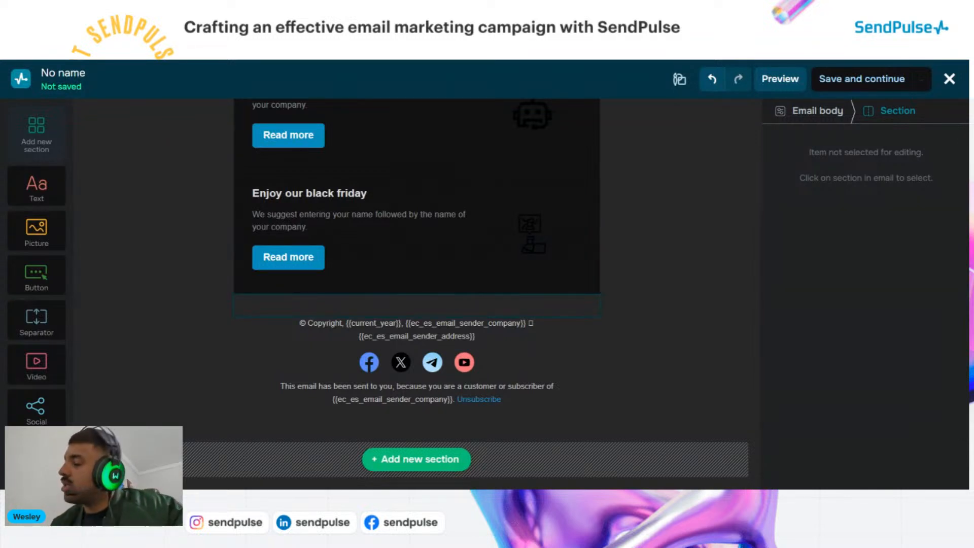
Delete the spacer above the footer so the last product row meets it
{"action": "left_click", "coordinate": [632, 351]}
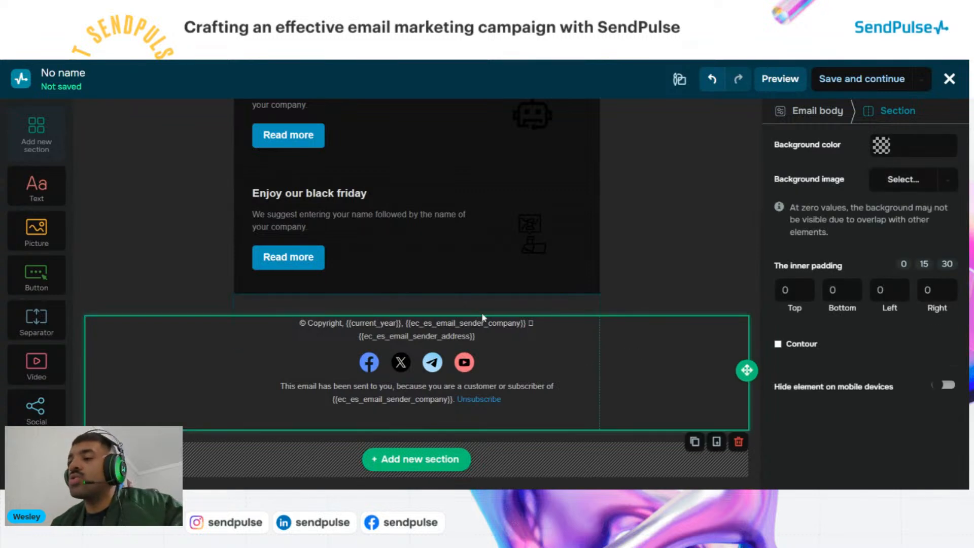
{"action": "left_click", "coordinate": [578, 306]}
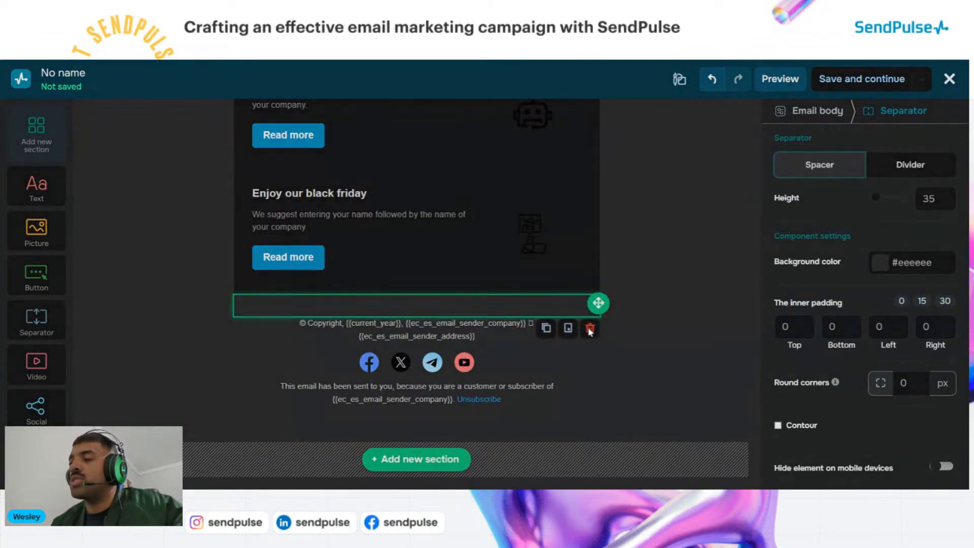
{"action": "left_click", "coordinate": [590, 330]}
{"action": "left_click", "coordinate": [473, 226]}
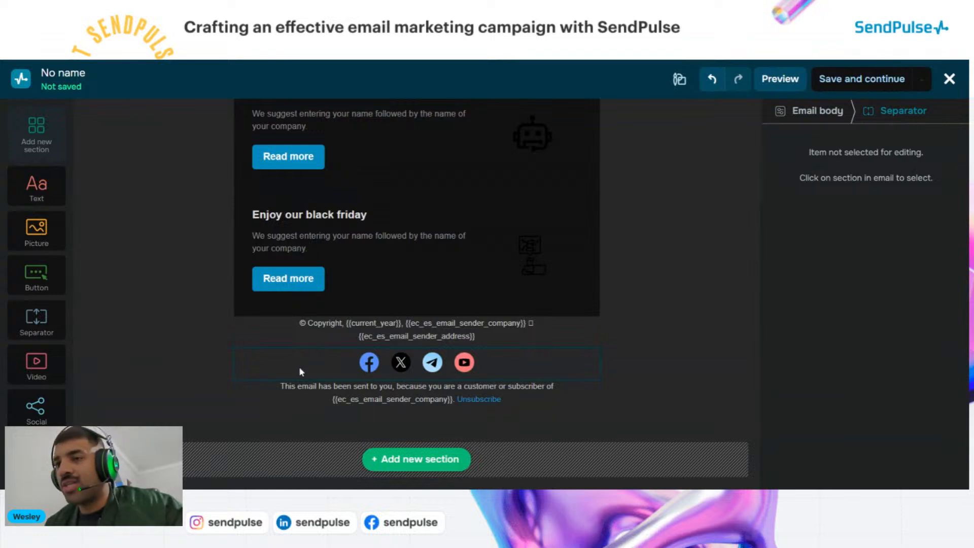
{"action": "left_click", "coordinate": [374, 373]}
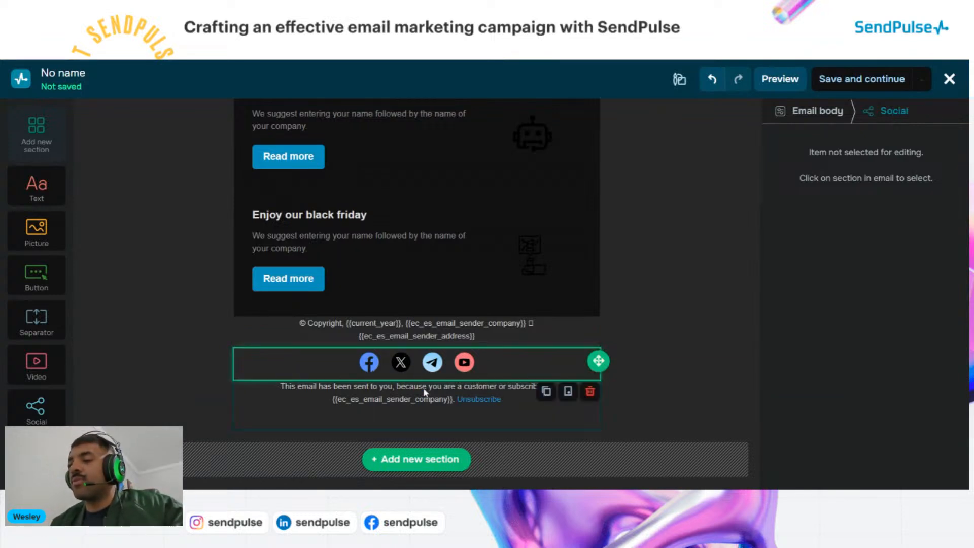
Remove the Facebook and X (Twitter) icons from the footer social block, keeping Telegram and YouTube
{"action": "left_click", "coordinate": [381, 365]}
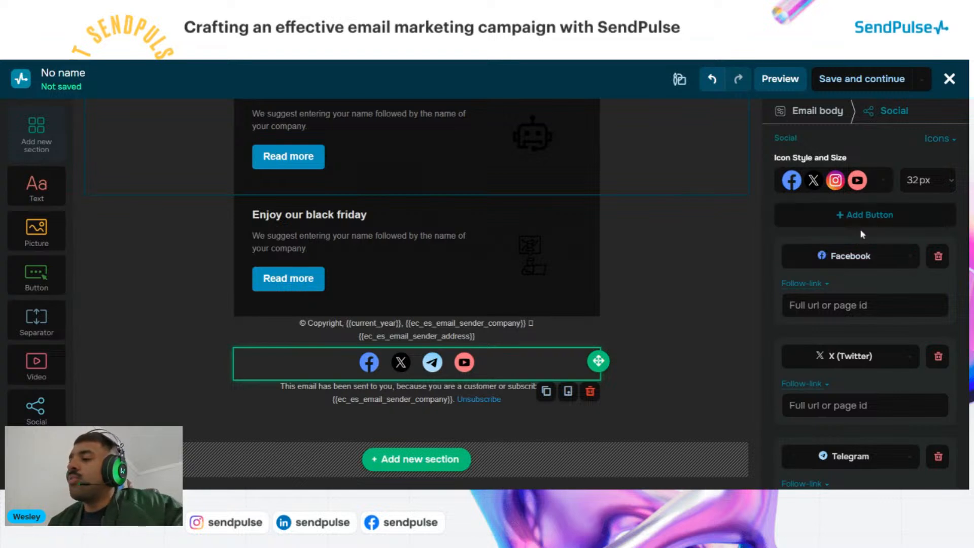
{"action": "left_click", "coordinate": [938, 256]}
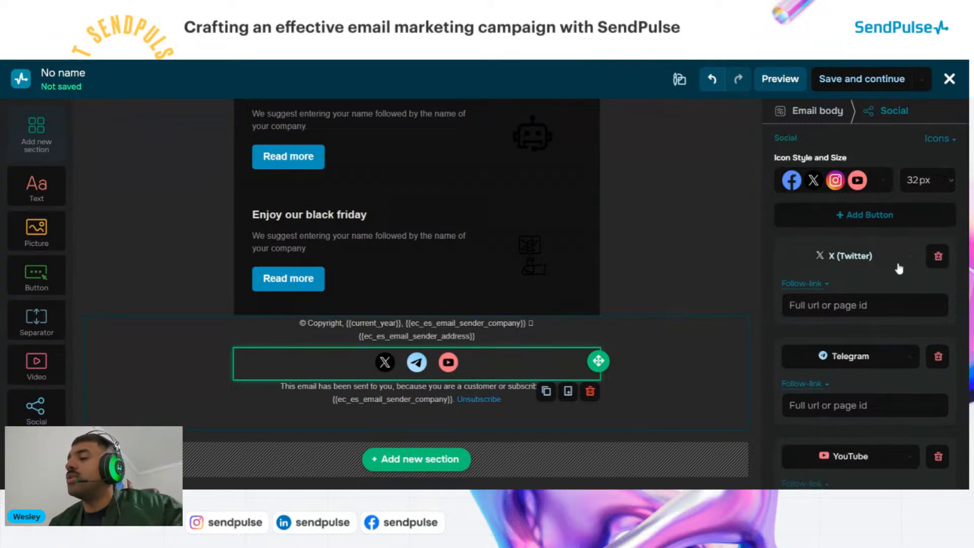
{"action": "left_click", "coordinate": [939, 257]}
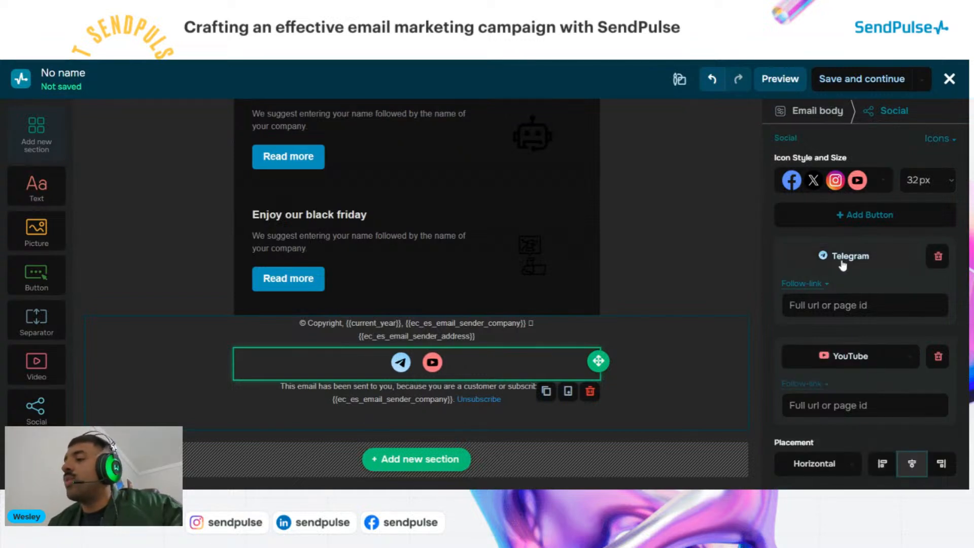
{"action": "left_click", "coordinate": [851, 303]}
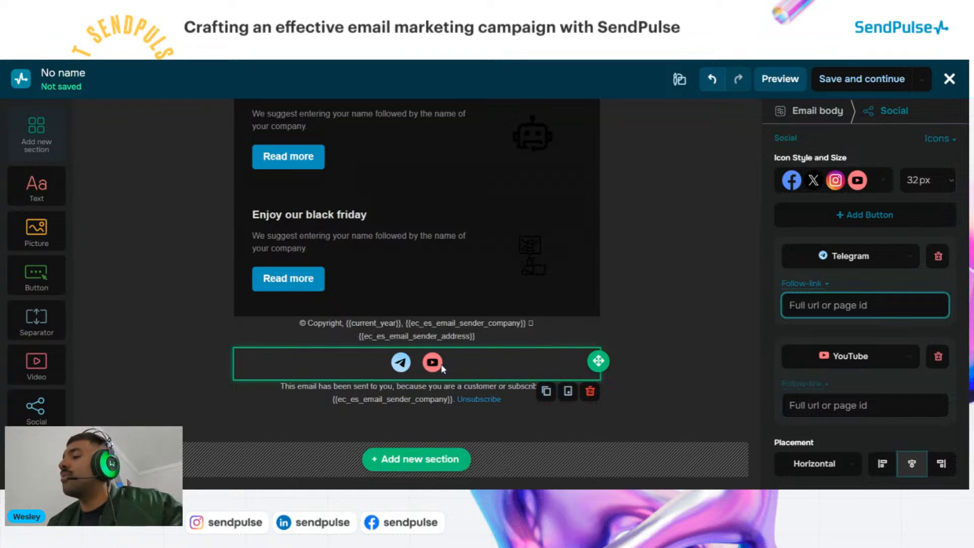
Add a new icon to the footer social row and set its network to LinkedIn
{"action": "left_click", "coordinate": [856, 228]}
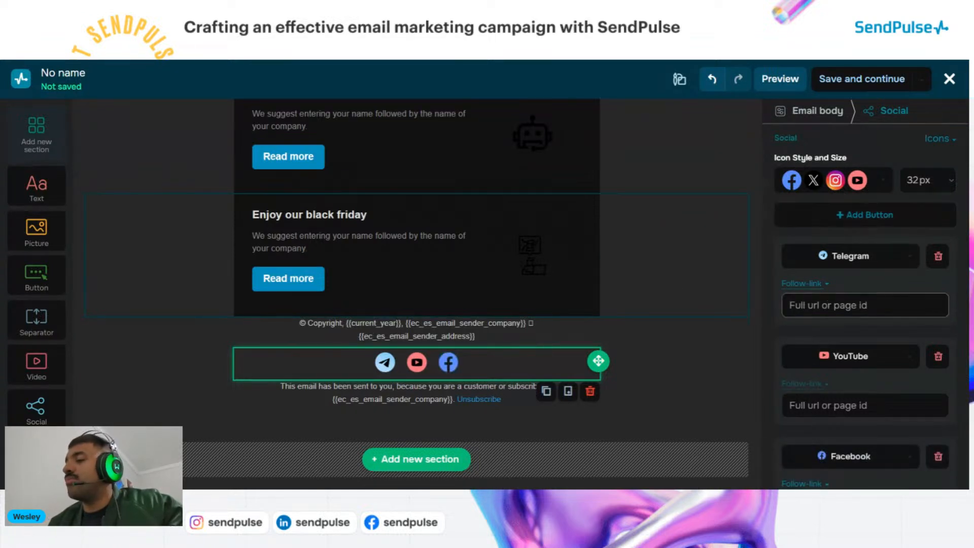
{"action": "scroll", "coordinate": [862, 379], "scroll_direction": "down", "scroll_amount": 2}
{"action": "left_click", "coordinate": [859, 388]}
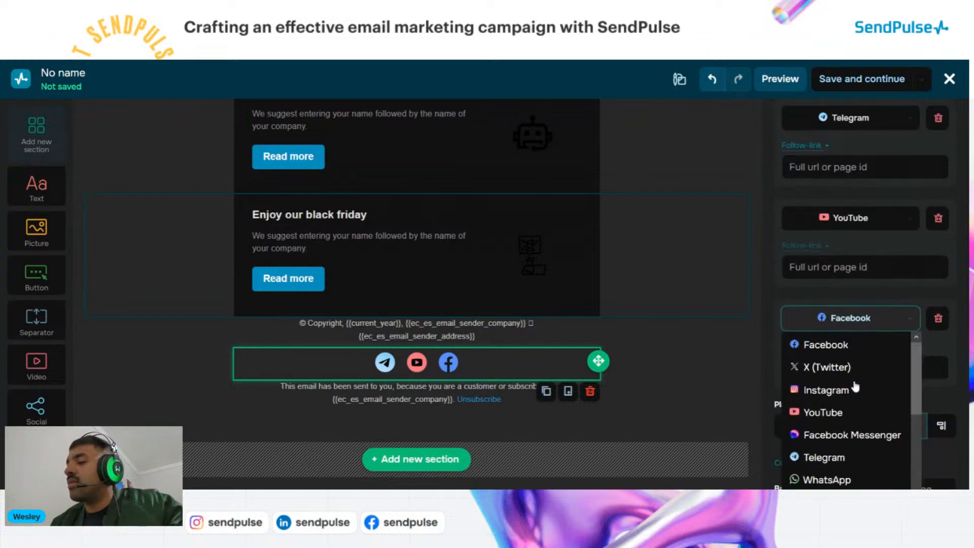
{"action": "scroll", "coordinate": [854, 390], "scroll_direction": "down", "scroll_amount": 2}
{"action": "scroll", "coordinate": [840, 403], "scroll_direction": "down", "scroll_amount": 2}
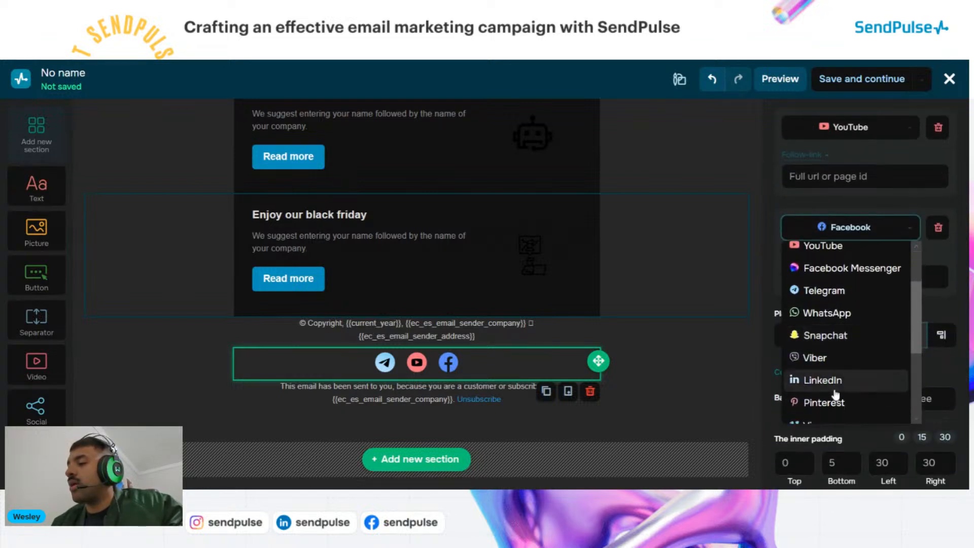
{"action": "left_click", "coordinate": [834, 391]}
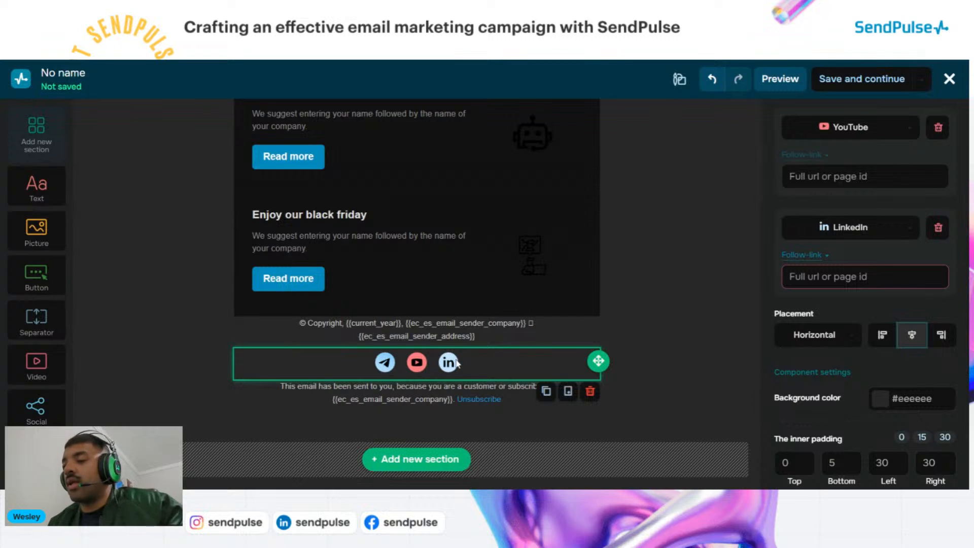
{"action": "left_click", "coordinate": [801, 276]}
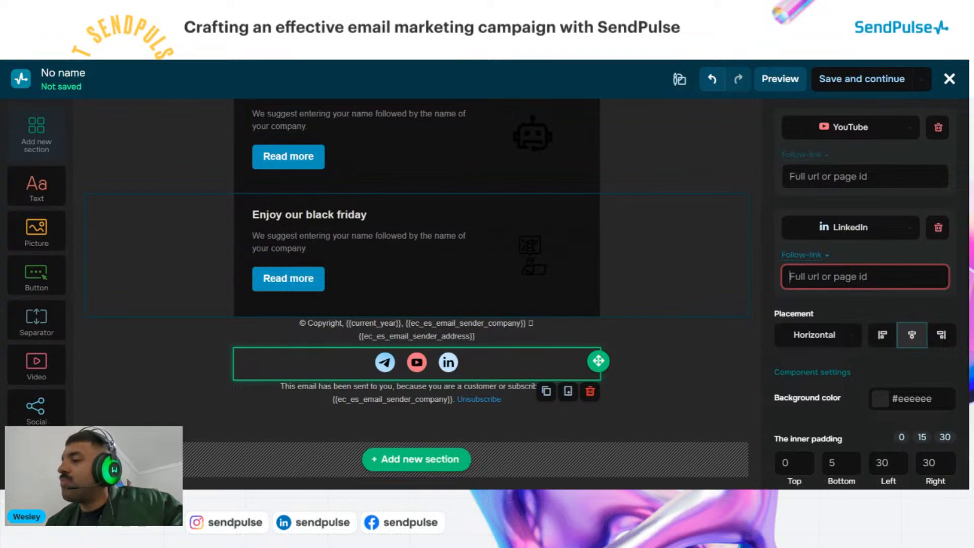
{"action": "scroll", "coordinate": [857, 280], "scroll_direction": "up", "scroll_amount": 2}
{"action": "left_click", "coordinate": [862, 252]}
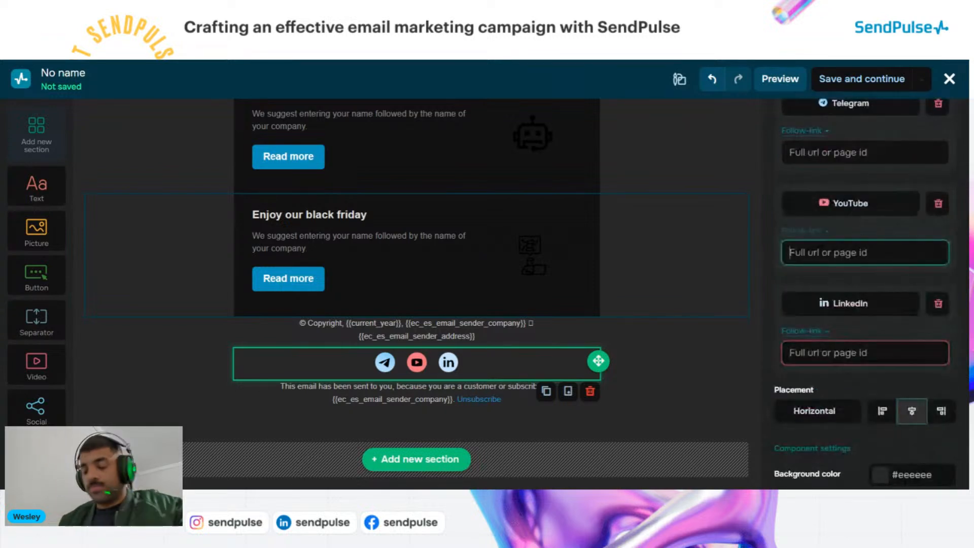
{"action": "type", "text": "Yo"}
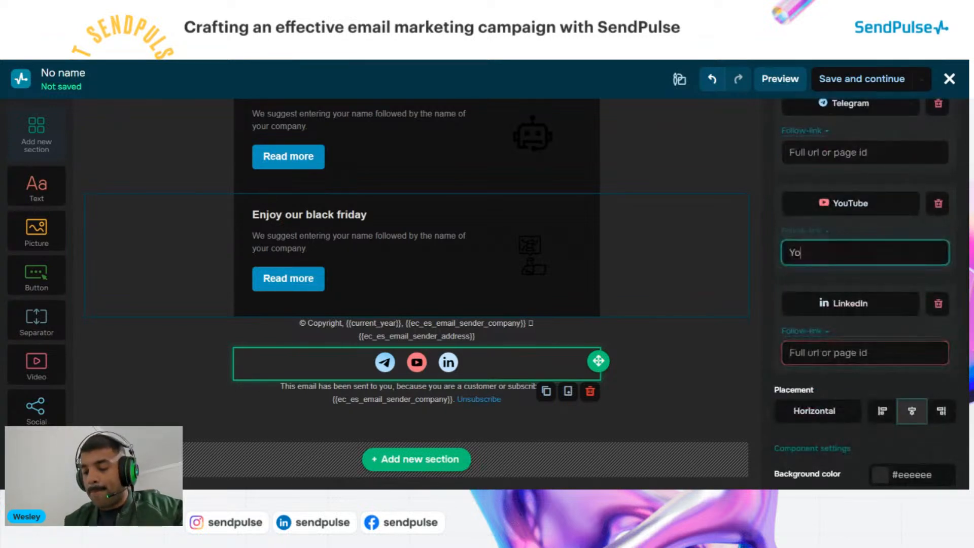
{"action": "type", "text": "utube"}
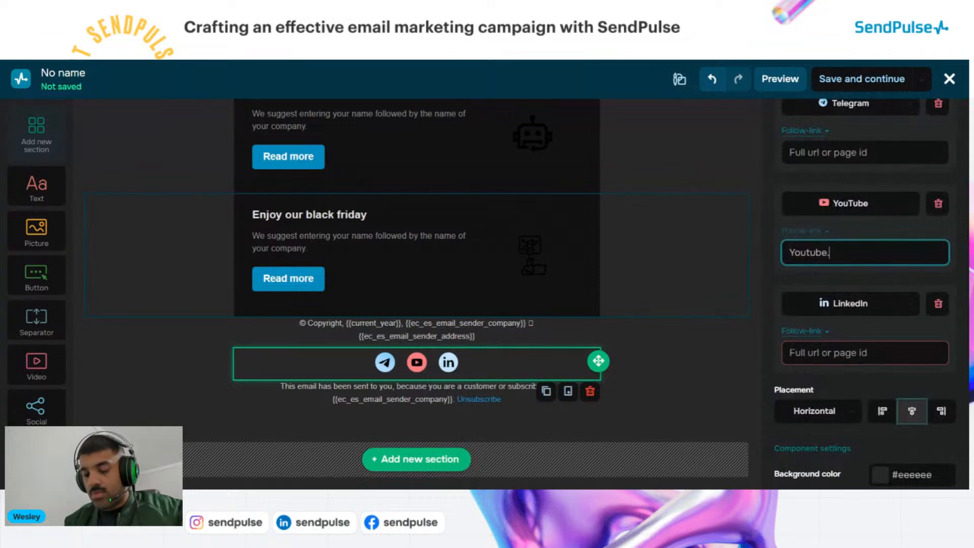
{"action": "type", "text": ".com"}
{"action": "scroll", "coordinate": [864, 254], "scroll_direction": "up", "scroll_amount": 1}
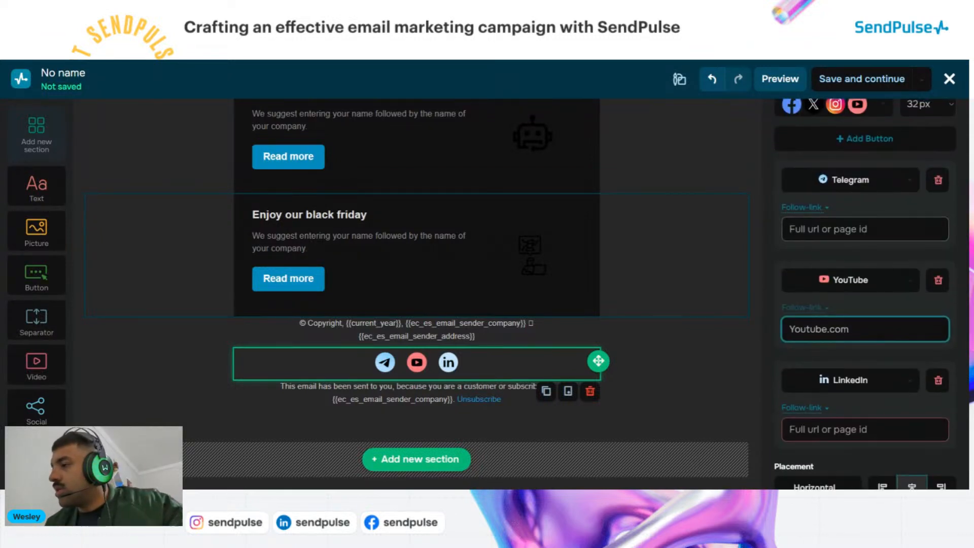
{"action": "left_click", "coordinate": [864, 229]}
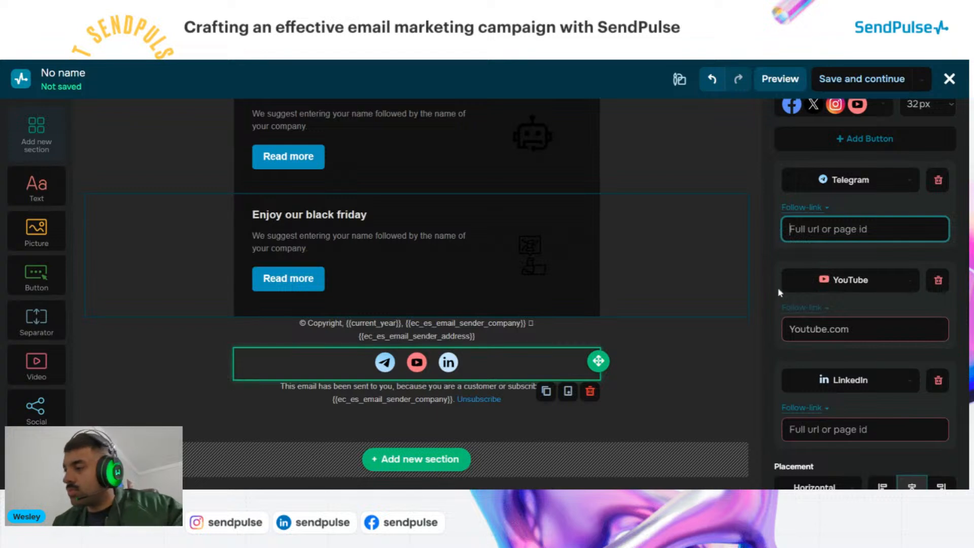
{"action": "left_click", "coordinate": [808, 324]}
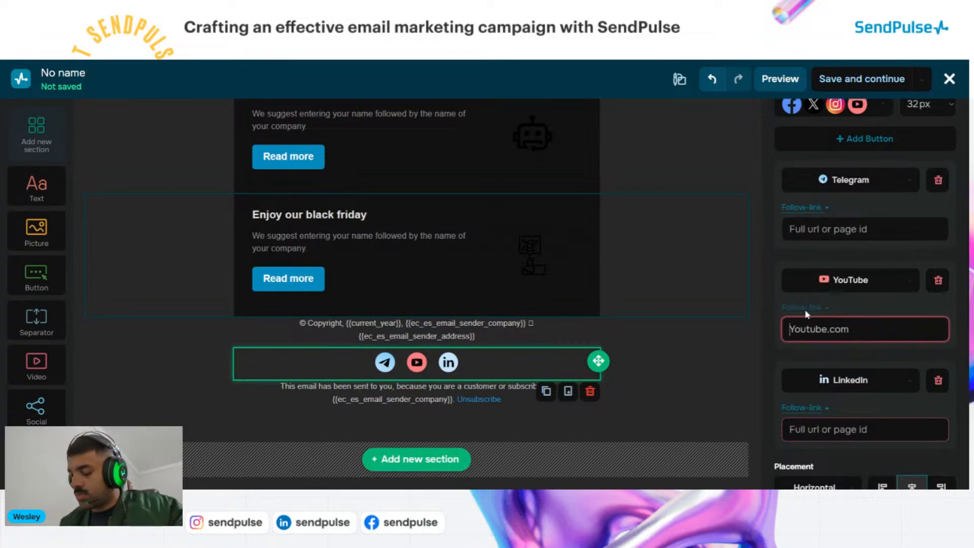
{"action": "type", "text": "htt"}
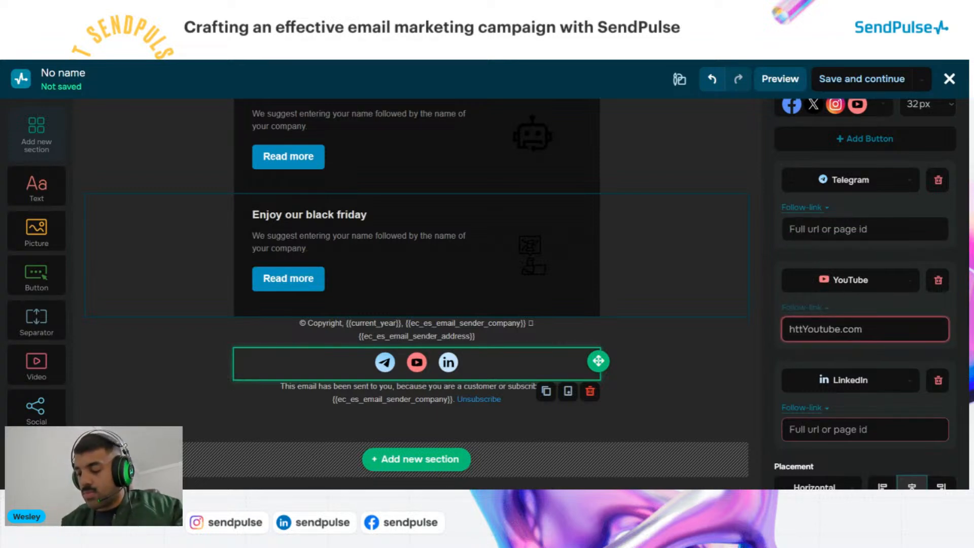
{"action": "type", "text": "p"}
{"action": "type", "text": "s://"}
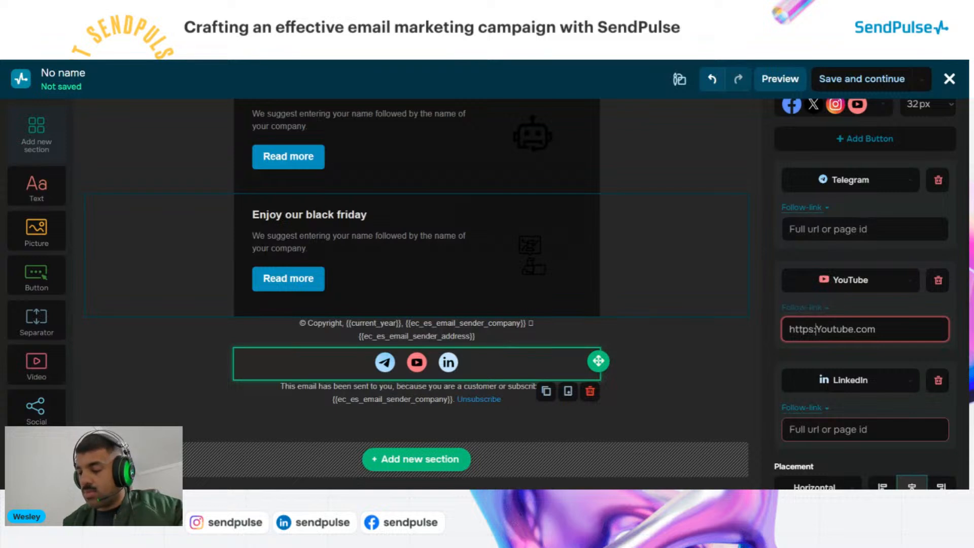
{"action": "left_click", "coordinate": [839, 229]}
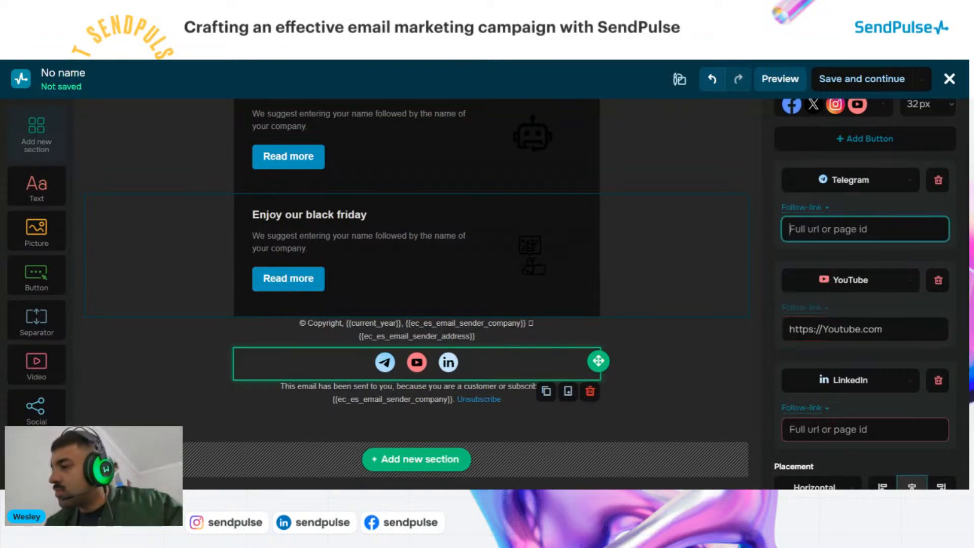
{"action": "type", "text": "h"}
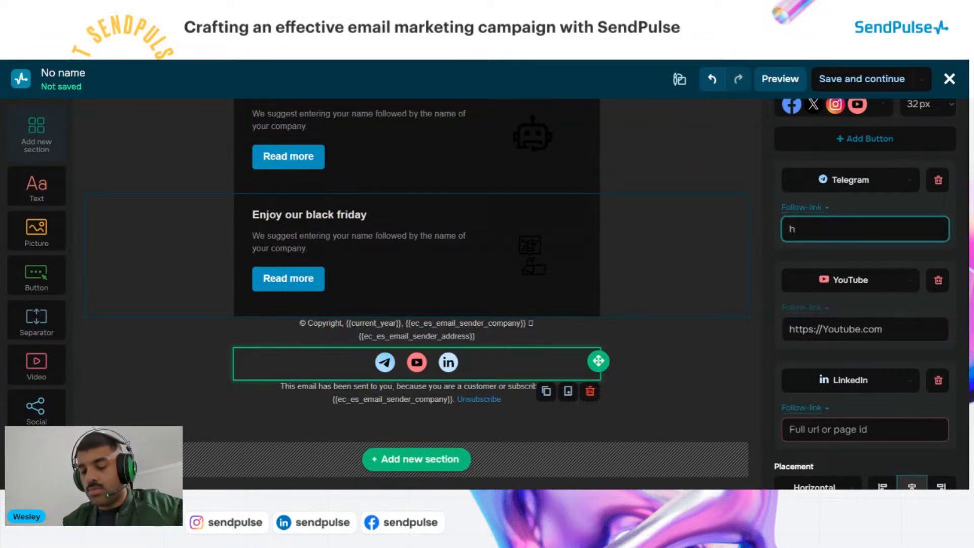
{"action": "type", "text": "ttps://"}
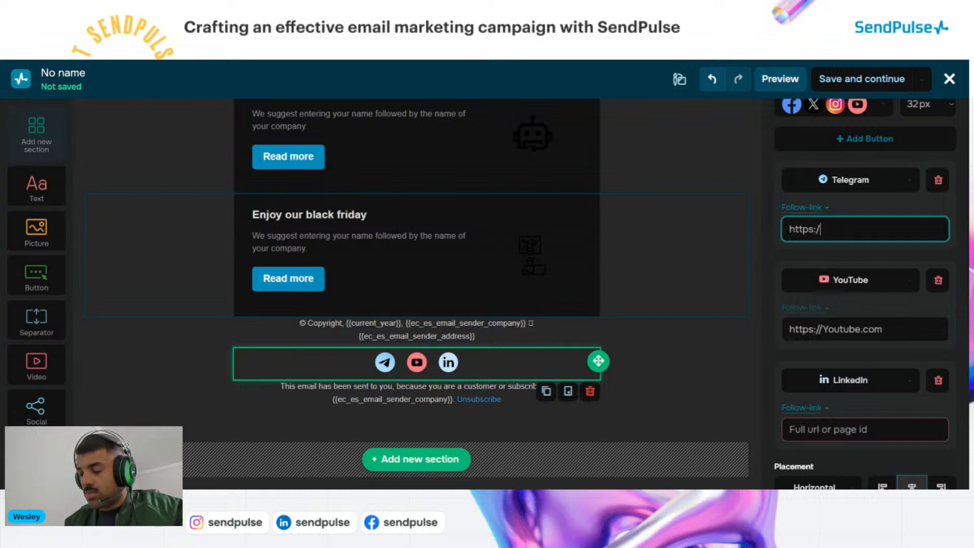
{"action": "type", "text": "t."}
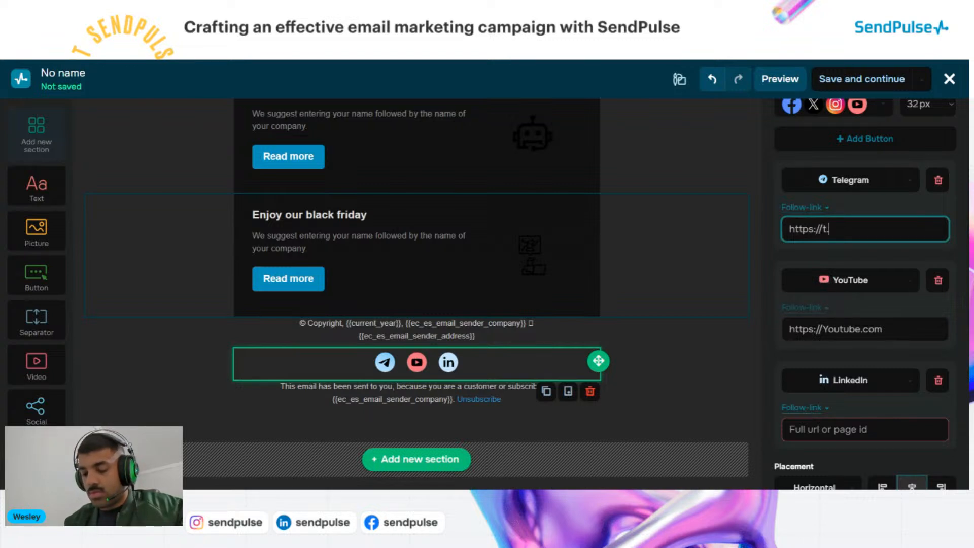
{"action": "type", "text": "me"}
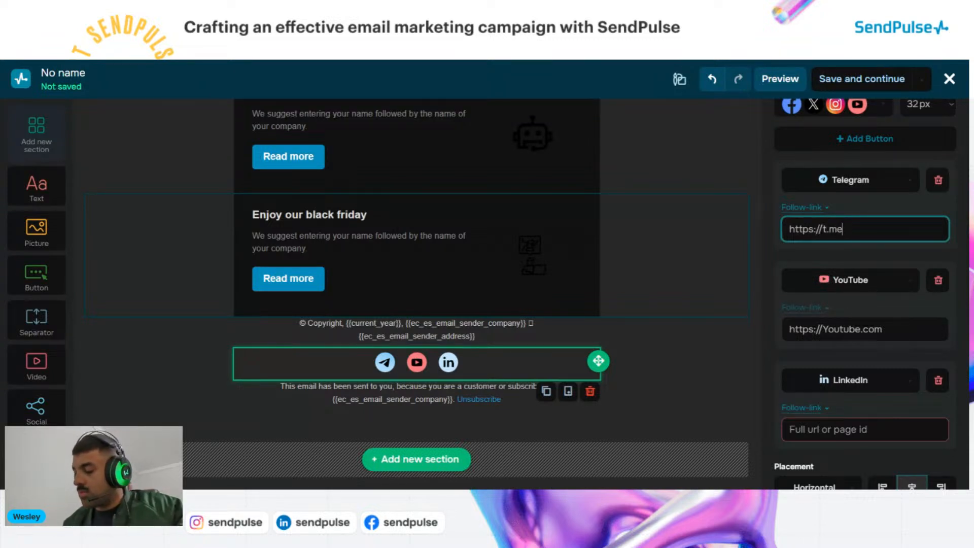
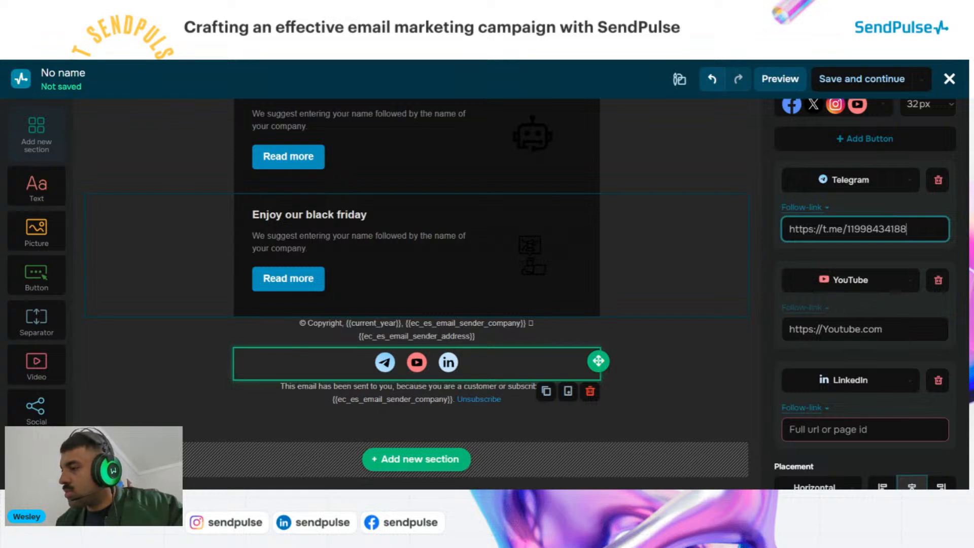
{"action": "left_click", "coordinate": [873, 206]}
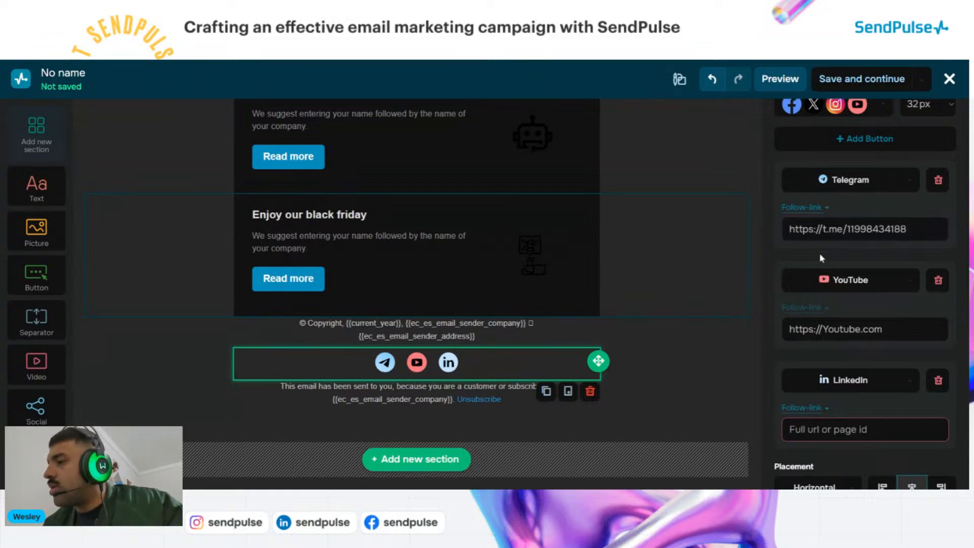
Remove the LinkedIn icon from the footer social row
{"action": "scroll", "coordinate": [843, 251], "scroll_direction": "down", "scroll_amount": 1}
{"action": "scroll", "coordinate": [844, 250], "scroll_direction": "up", "scroll_amount": 1}
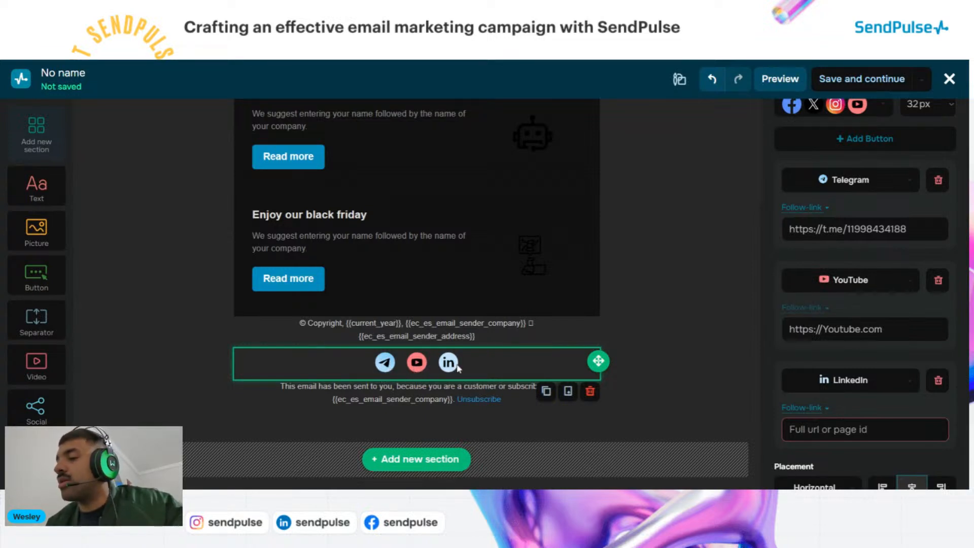
{"action": "left_click", "coordinate": [938, 381]}
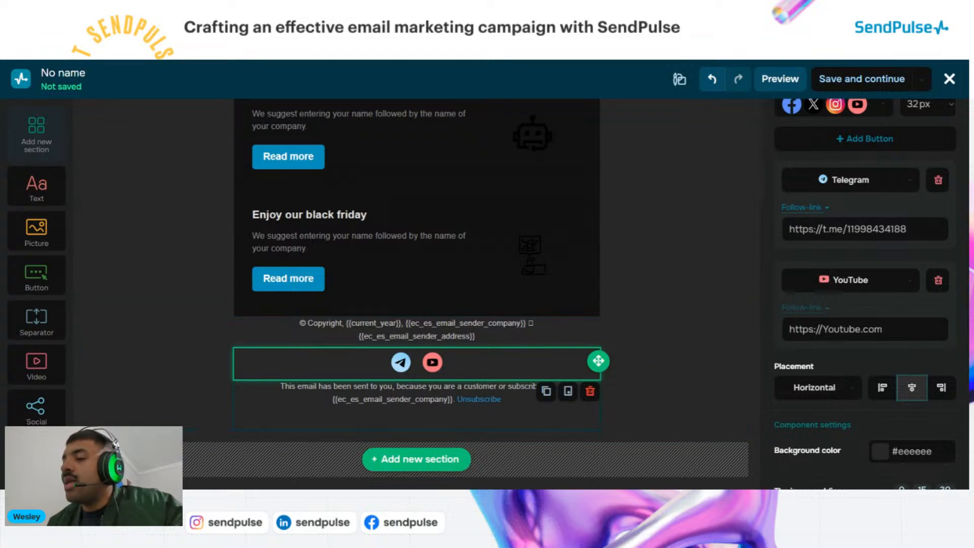
{"action": "left_click", "coordinate": [422, 399]}
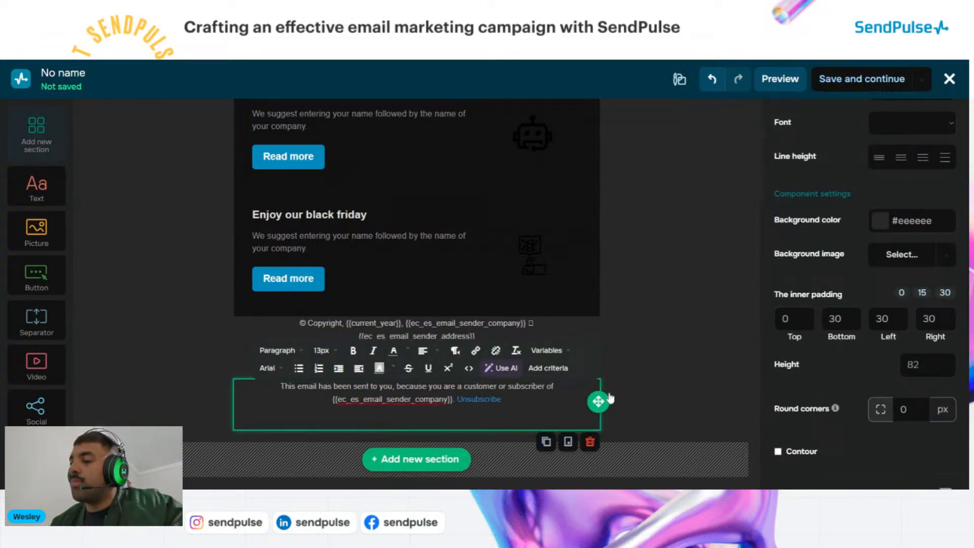
{"action": "left_click", "coordinate": [645, 395]}
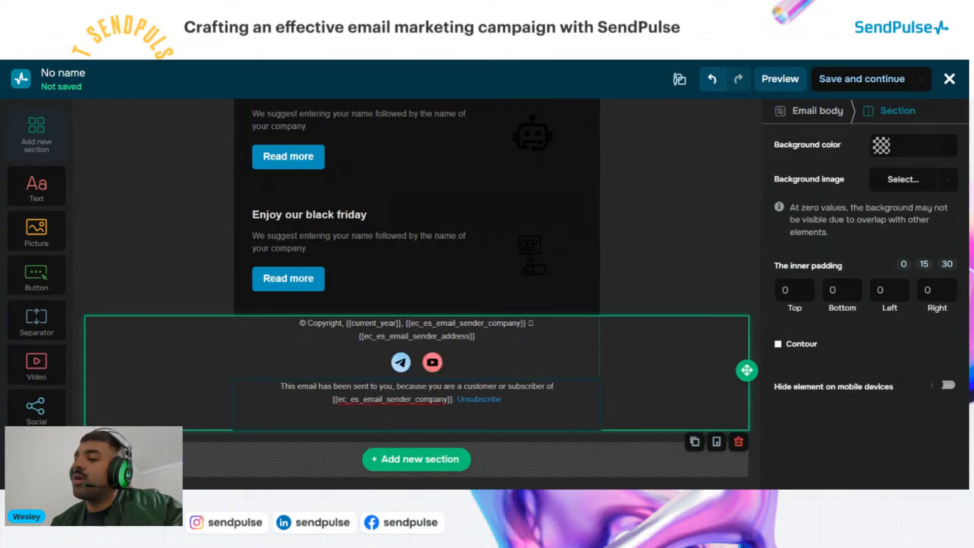
{"action": "left_click", "coordinate": [497, 399]}
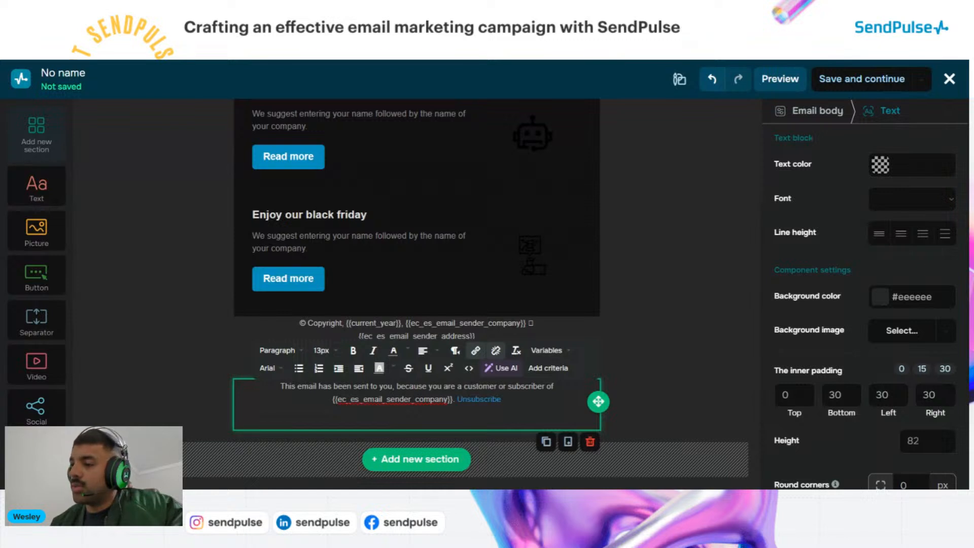
{"action": "left_click", "coordinate": [637, 351]}
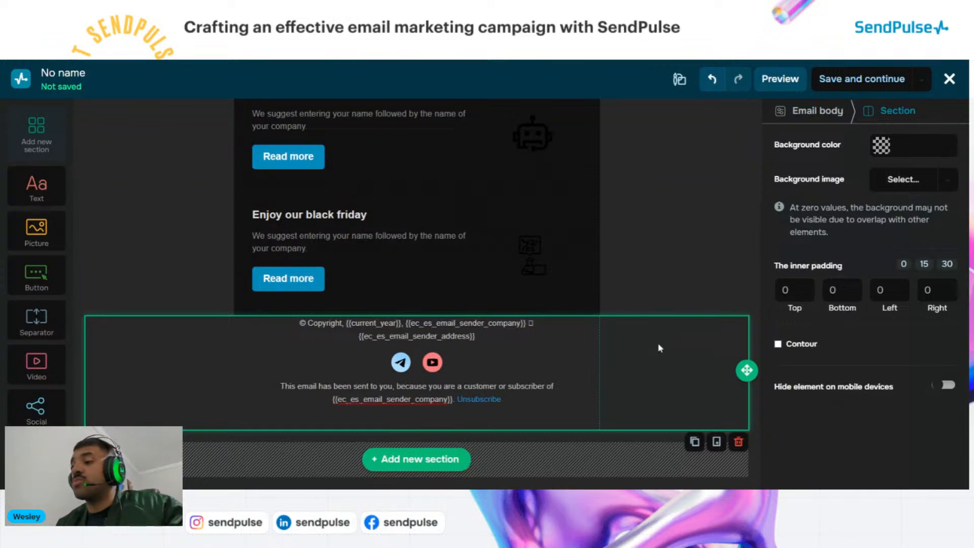
{"action": "left_click", "coordinate": [708, 254]}
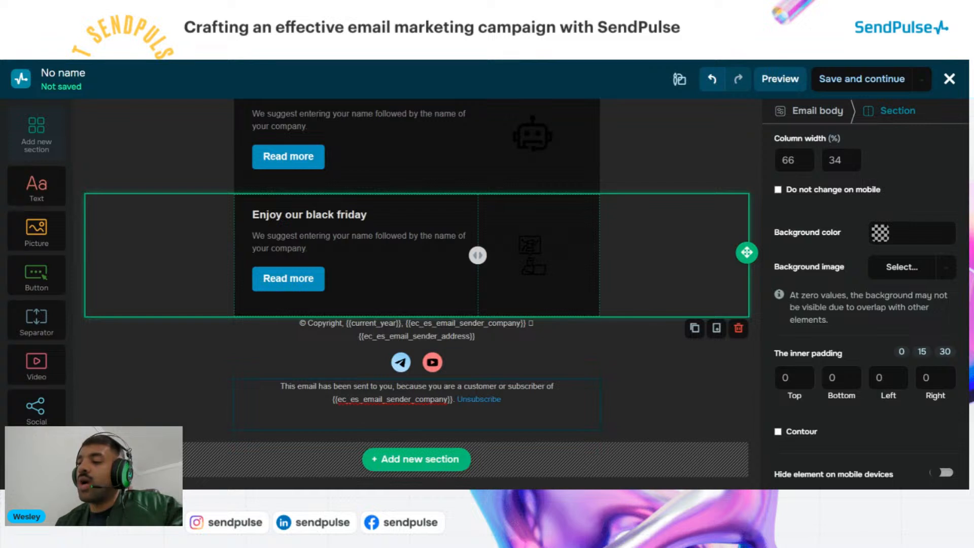
{"action": "left_click_drag", "start_coordinate": [458, 400], "coordinate": [501, 399]}
{"action": "left_click", "coordinate": [648, 414]}
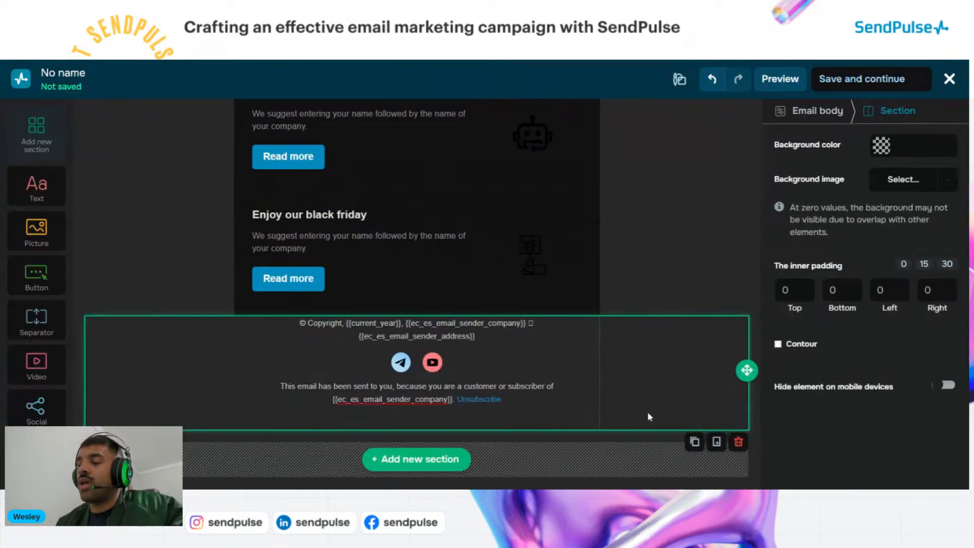
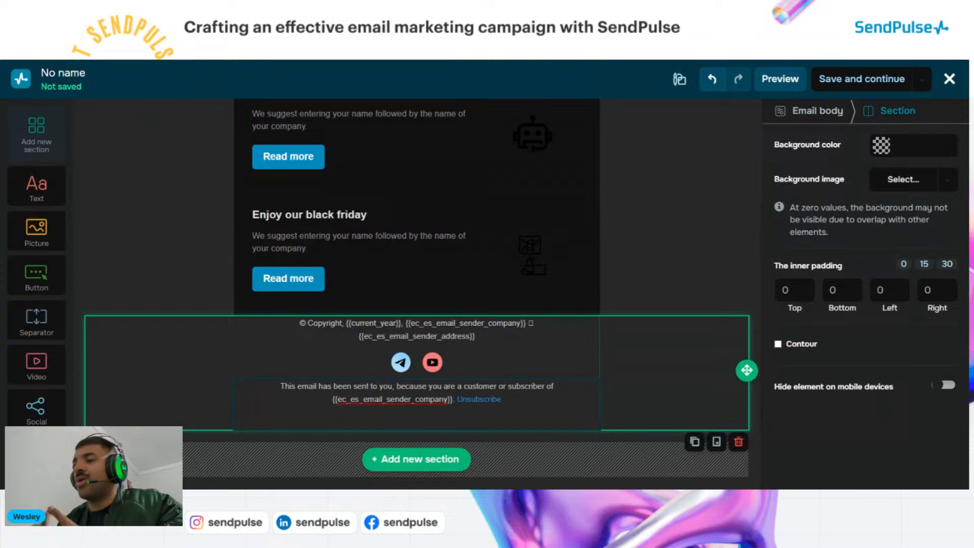
Preview the 'Hi there looking for new itens?' email in desktop and mobile layouts
{"action": "scroll", "coordinate": [513, 191], "scroll_direction": "up", "scroll_amount": 3}
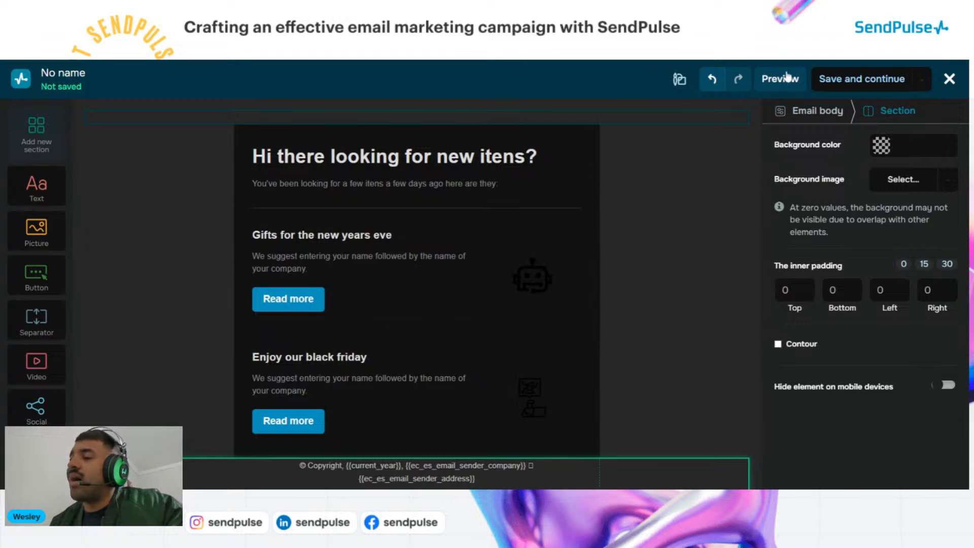
{"action": "left_click", "coordinate": [789, 83]}
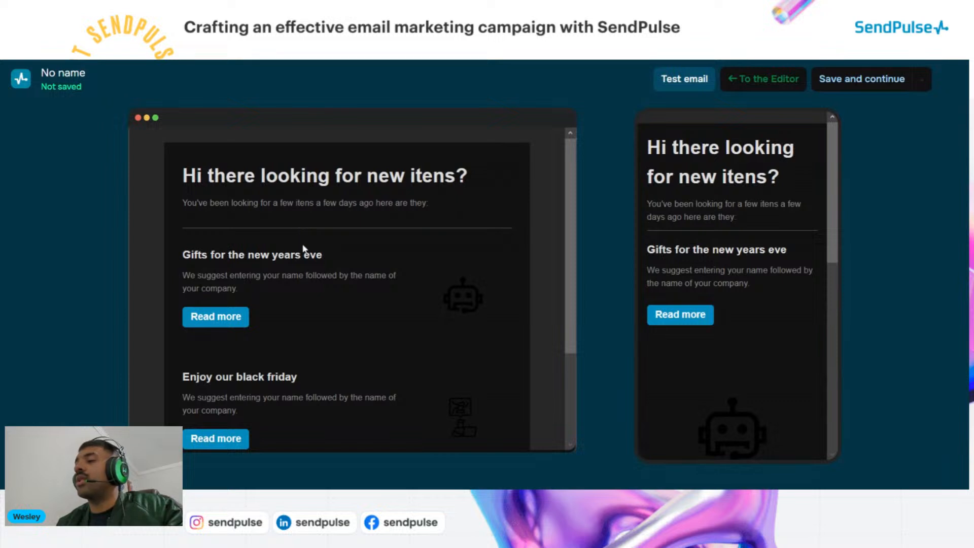
{"action": "scroll", "coordinate": [305, 253], "scroll_direction": "down", "scroll_amount": 3}
{"action": "scroll", "coordinate": [307, 276], "scroll_direction": "up", "scroll_amount": 3}
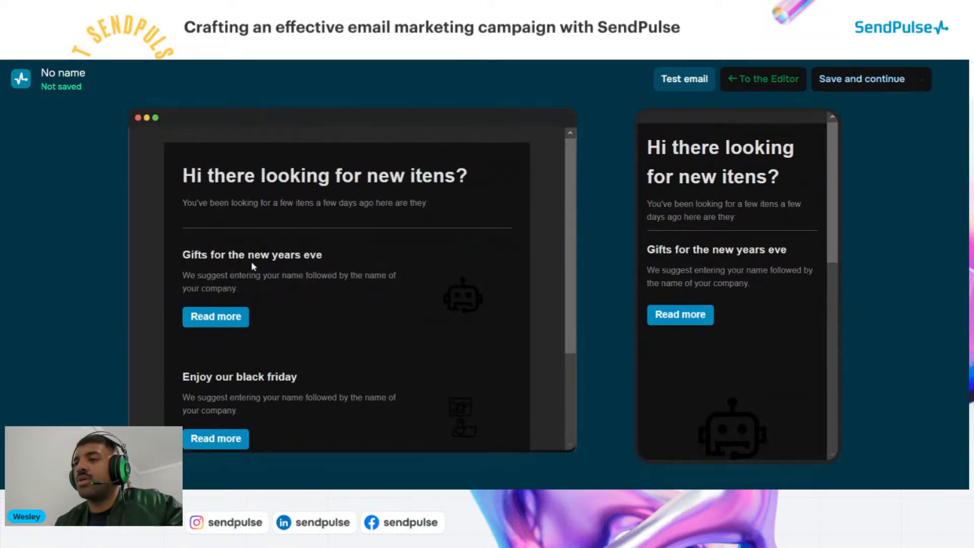
{"action": "scroll", "coordinate": [331, 253], "scroll_direction": "down", "scroll_amount": 3}
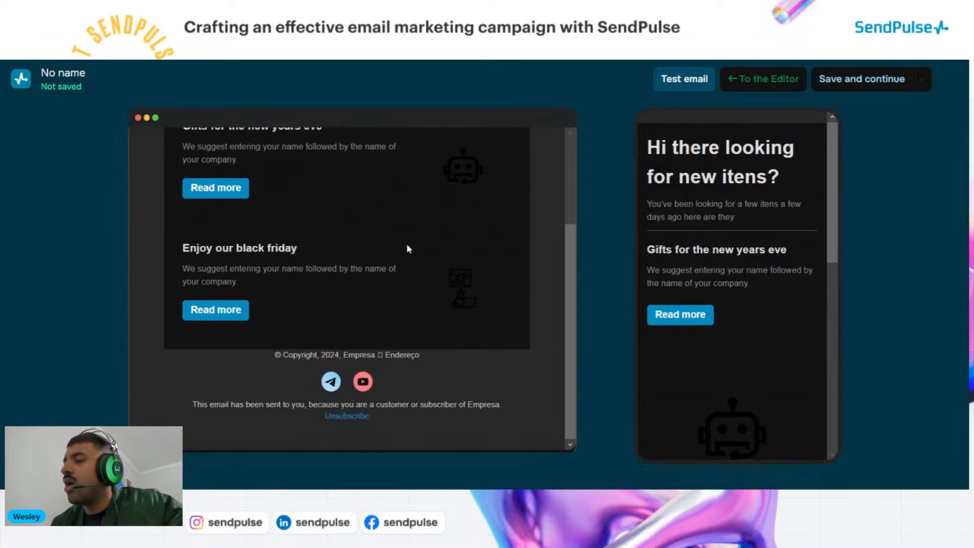
{"action": "scroll", "coordinate": [721, 302], "scroll_direction": "down", "scroll_amount": 3}
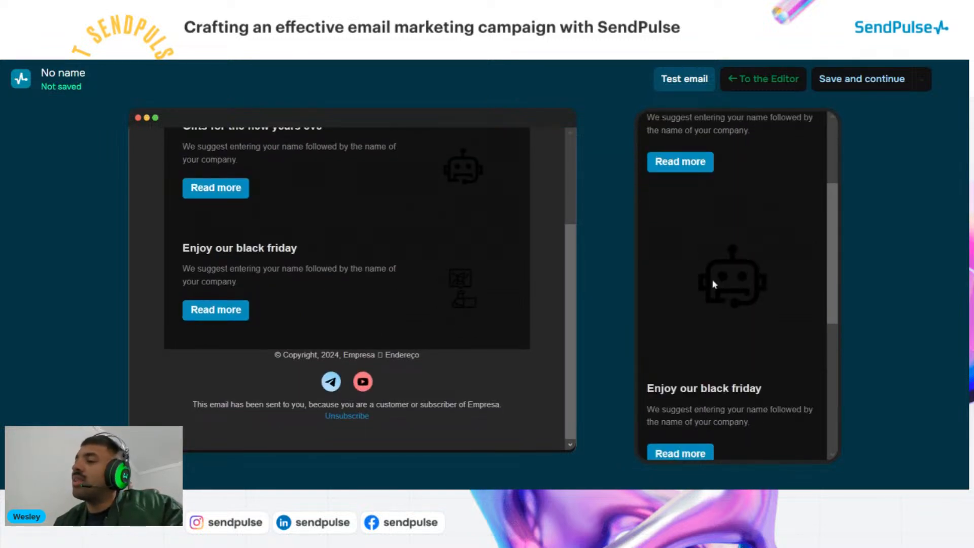
{"action": "scroll", "coordinate": [712, 285], "scroll_direction": "down", "scroll_amount": 5}
{"action": "scroll", "coordinate": [713, 289], "scroll_direction": "up", "scroll_amount": 10}
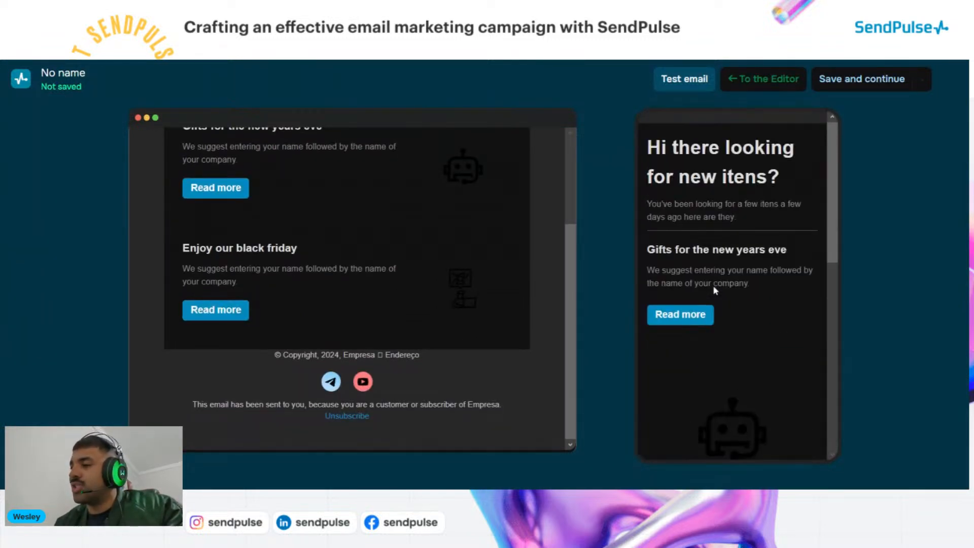
{"action": "scroll", "coordinate": [339, 245], "scroll_direction": "up", "scroll_amount": 10}
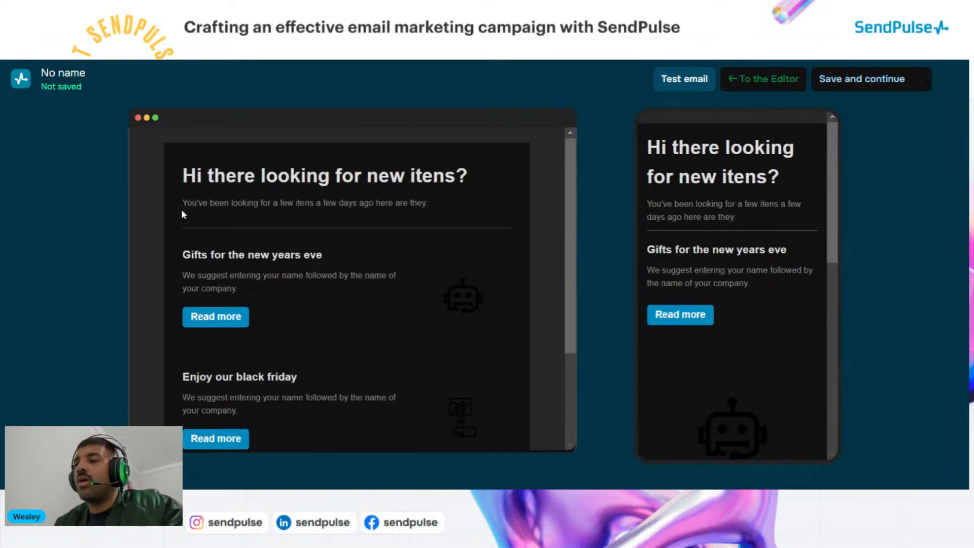
{"action": "scroll", "coordinate": [236, 226], "scroll_direction": "down", "scroll_amount": 5}
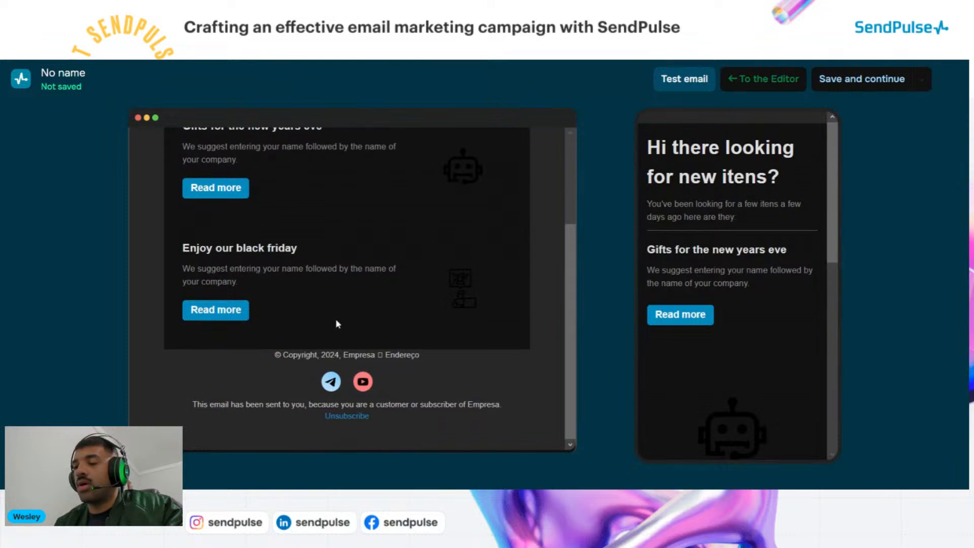
{"action": "scroll", "coordinate": [740, 205], "scroll_direction": "down", "scroll_amount": 7}
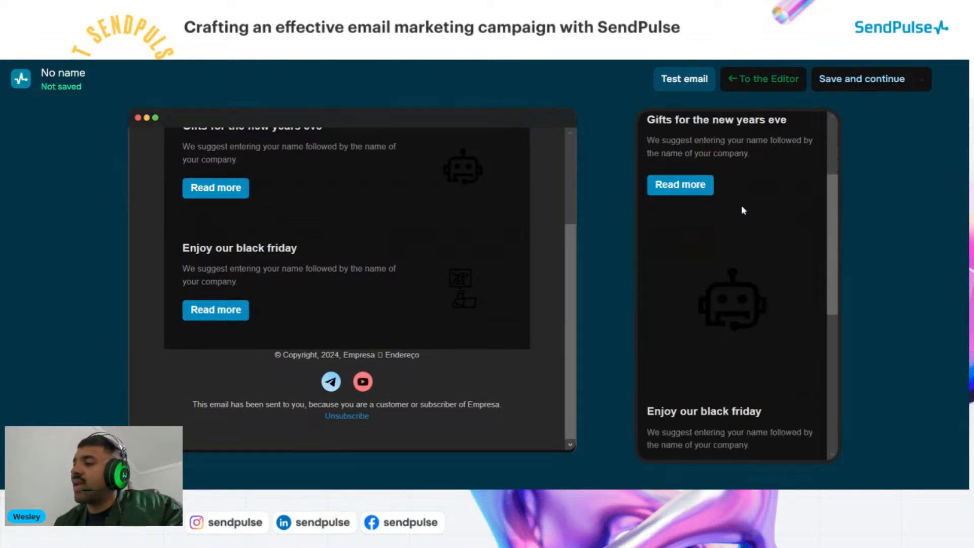
{"action": "scroll", "coordinate": [745, 230], "scroll_direction": "down", "scroll_amount": 2}
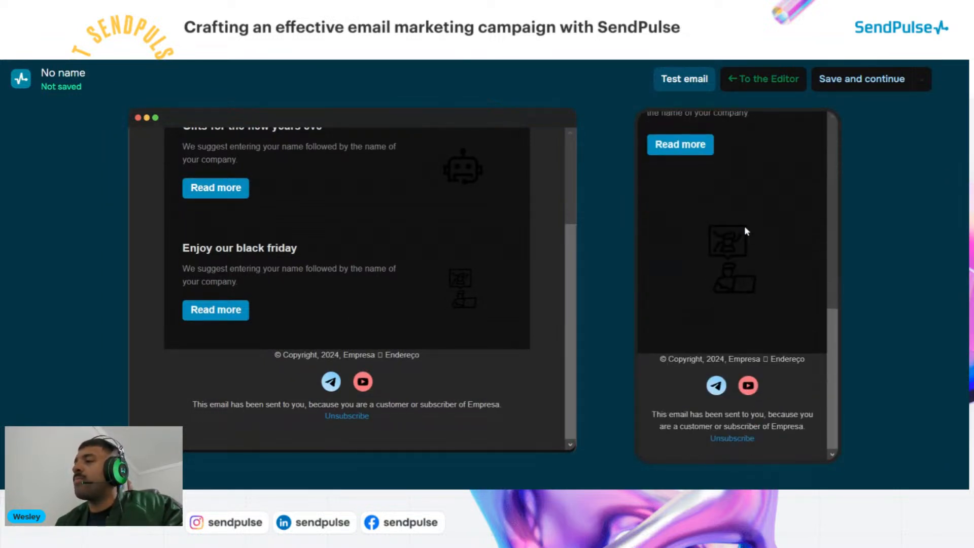
{"action": "scroll", "coordinate": [713, 229], "scroll_direction": "up", "scroll_amount": 9}
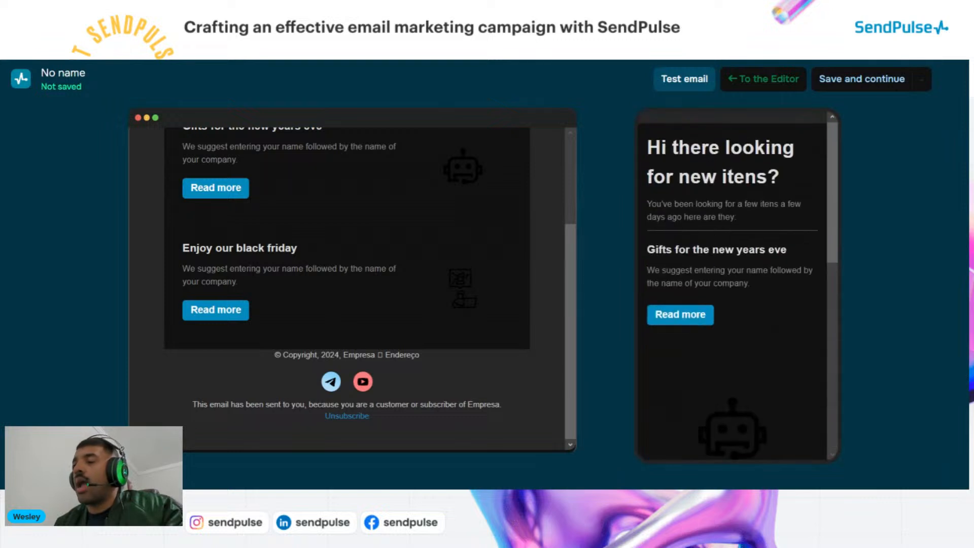
{"action": "scroll", "coordinate": [449, 281], "scroll_direction": "up", "scroll_amount": 5}
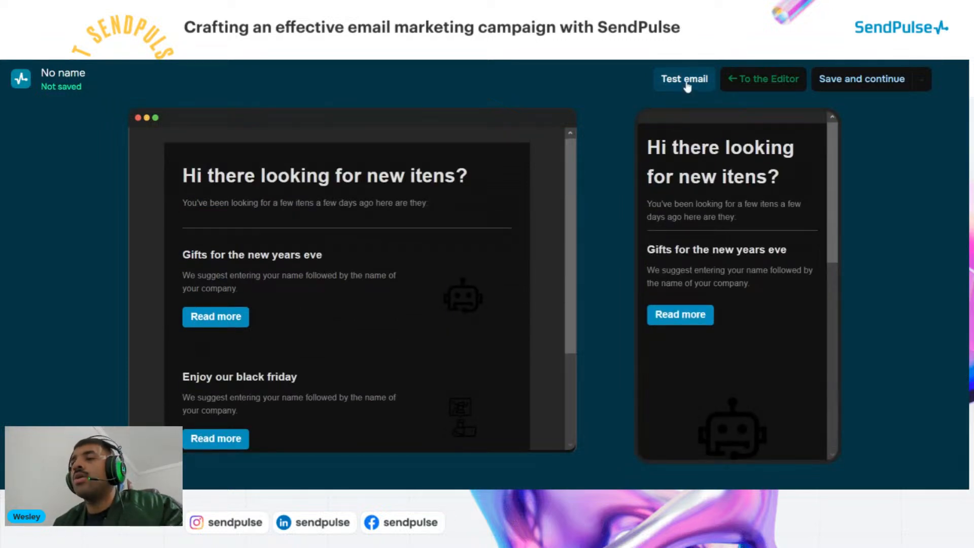
Send a test copy of the email to one selected team address
{"action": "left_click", "coordinate": [685, 80]}
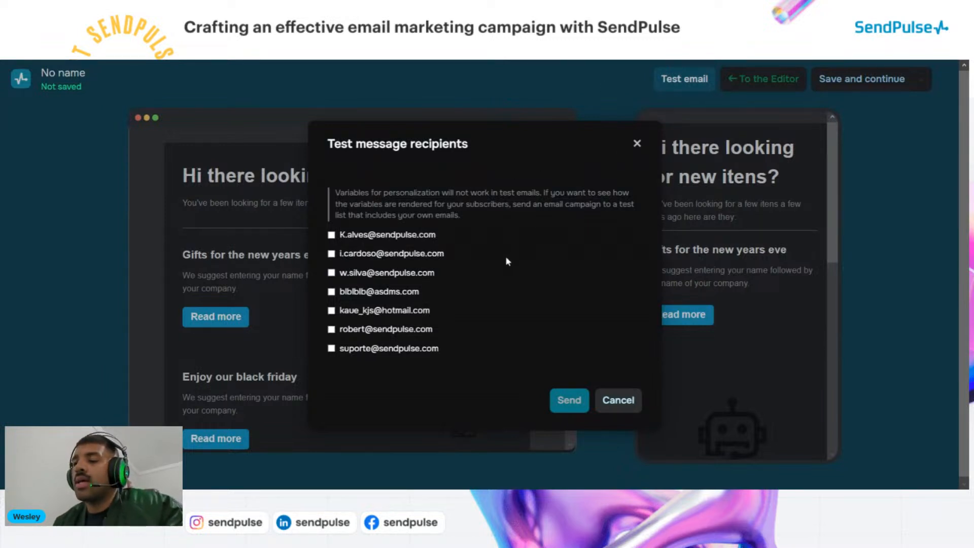
{"action": "left_click", "coordinate": [361, 273]}
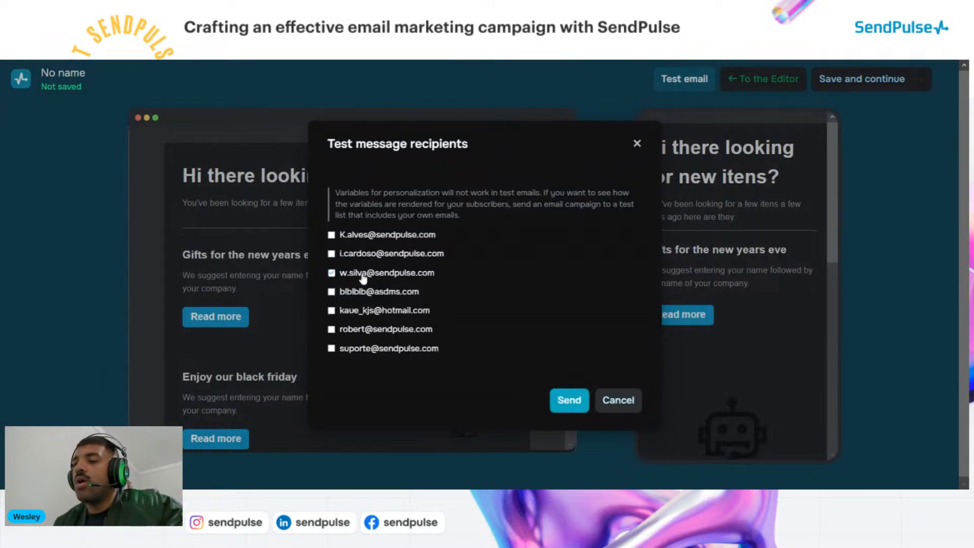
{"action": "left_click", "coordinate": [578, 402]}
{"action": "left_click", "coordinate": [627, 248]}
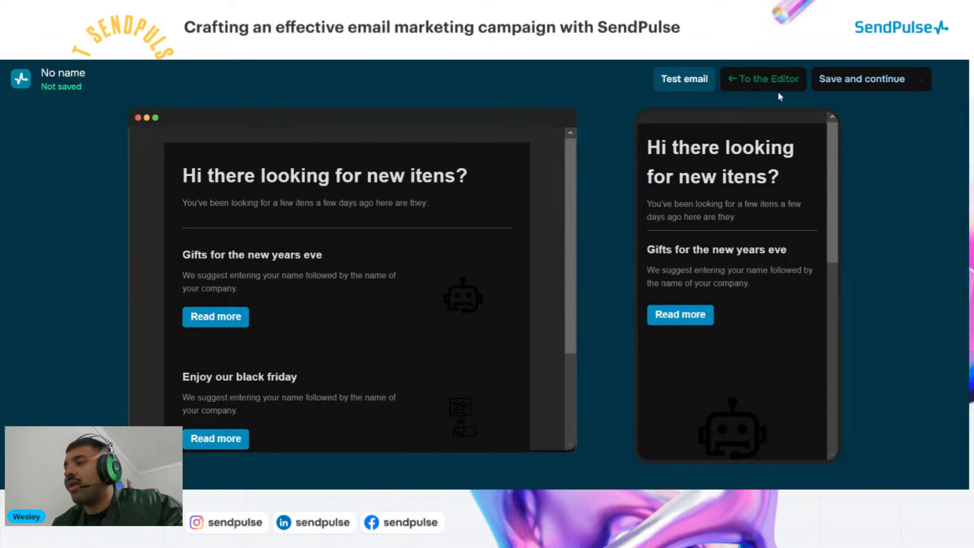
Save the template, continuing past the missing button link warning
{"action": "scroll", "coordinate": [388, 238], "scroll_direction": "down", "scroll_amount": 3}
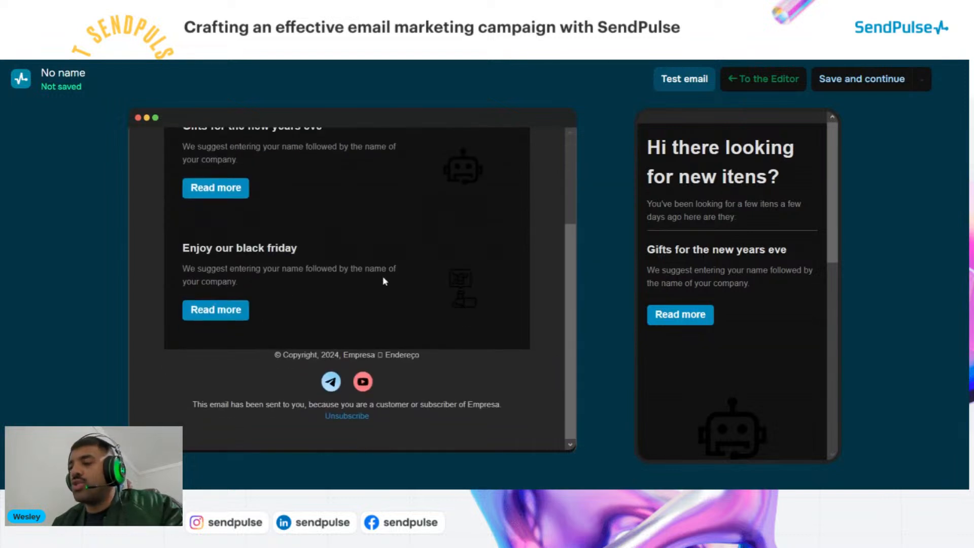
{"action": "scroll", "coordinate": [392, 300], "scroll_direction": "up", "scroll_amount": 3}
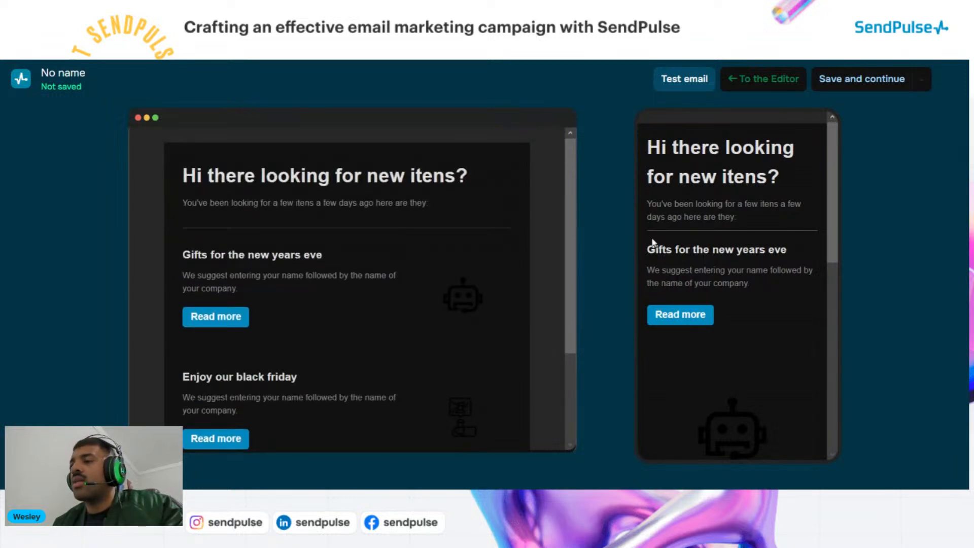
{"action": "scroll", "coordinate": [715, 281], "scroll_direction": "down", "scroll_amount": 1}
{"action": "scroll", "coordinate": [715, 282], "scroll_direction": "down", "scroll_amount": 8}
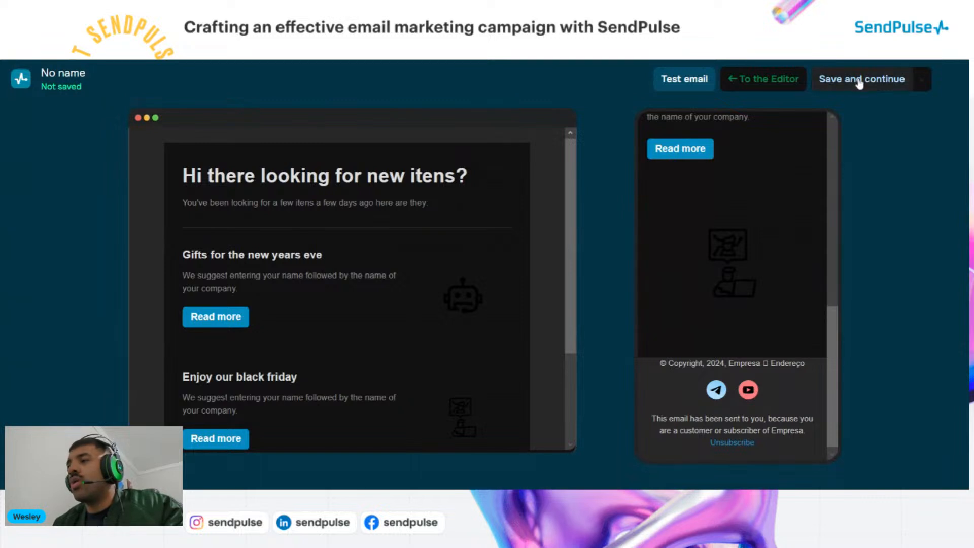
{"action": "left_click", "coordinate": [831, 78]}
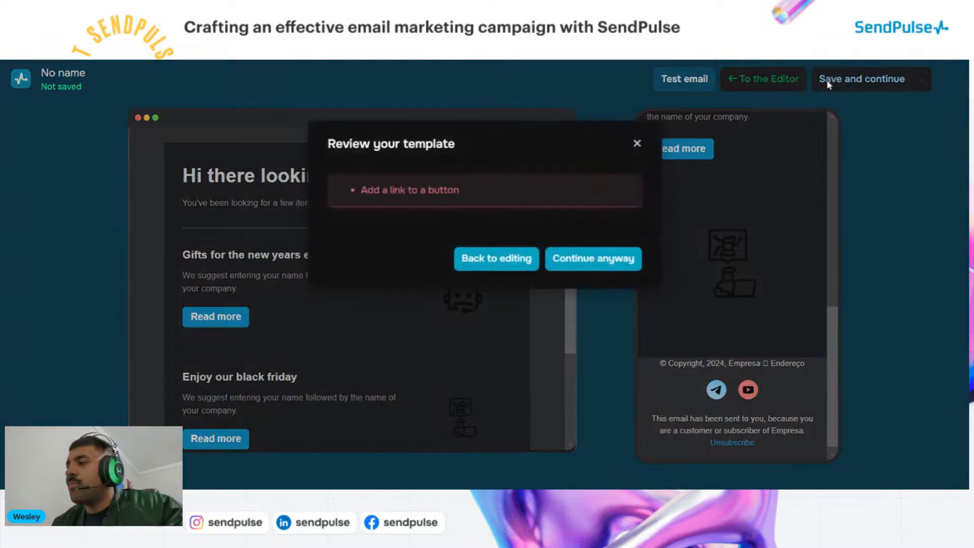
{"action": "left_click", "coordinate": [581, 262]}
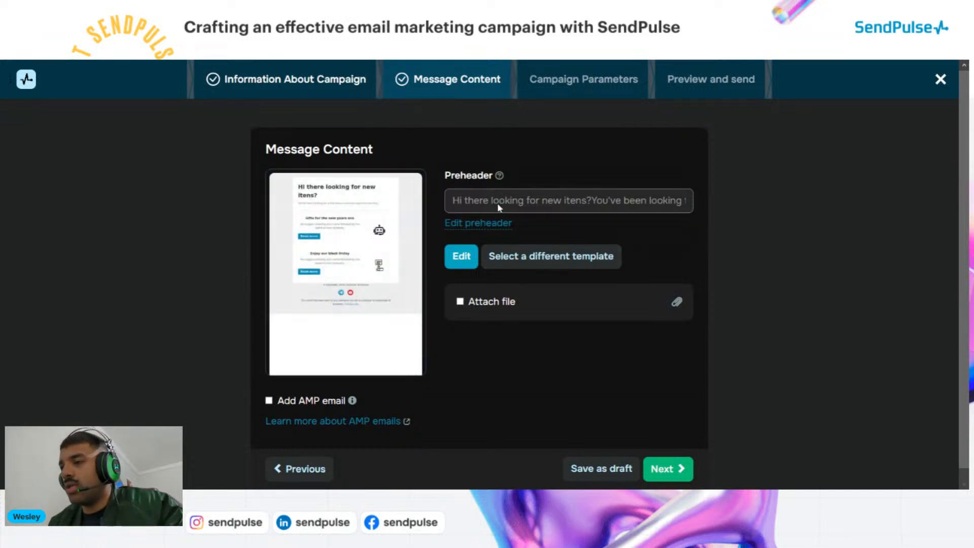
{"action": "left_click", "coordinate": [472, 223]}
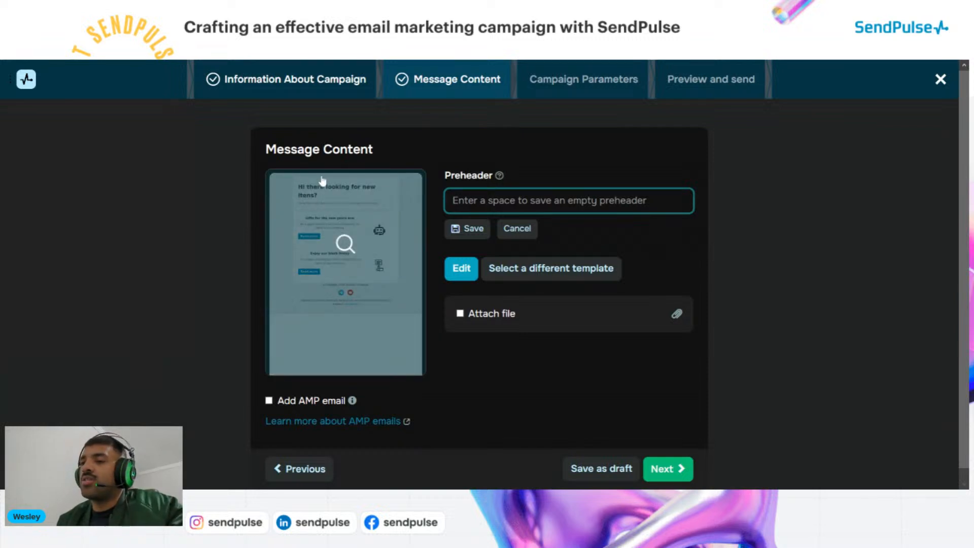
{"action": "left_click", "coordinate": [477, 216]}
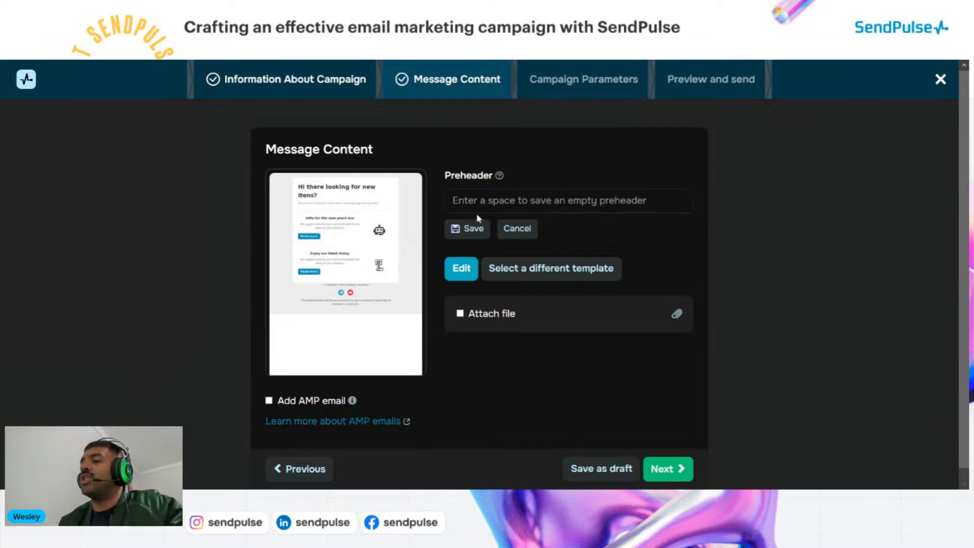
{"action": "left_click", "coordinate": [476, 206]}
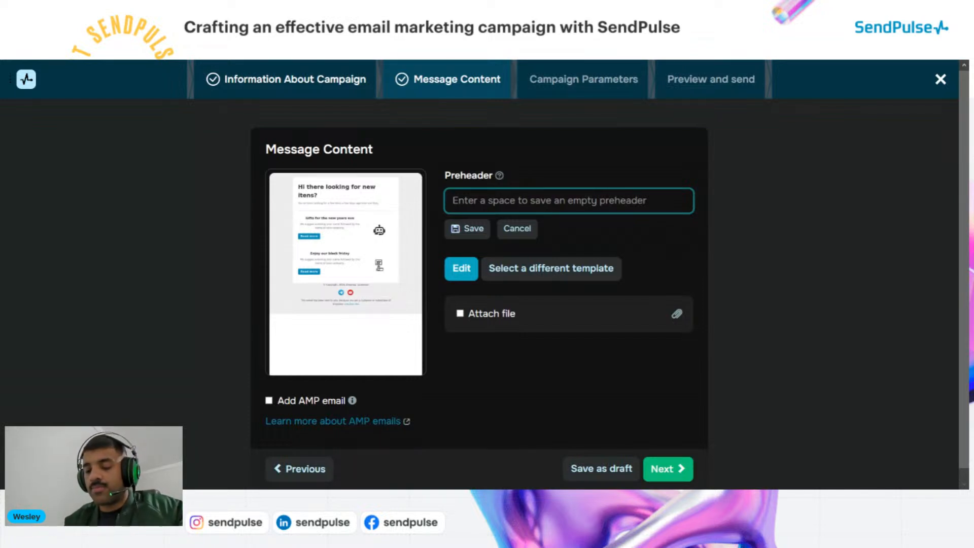
{"action": "type", "text": "Hi there "}
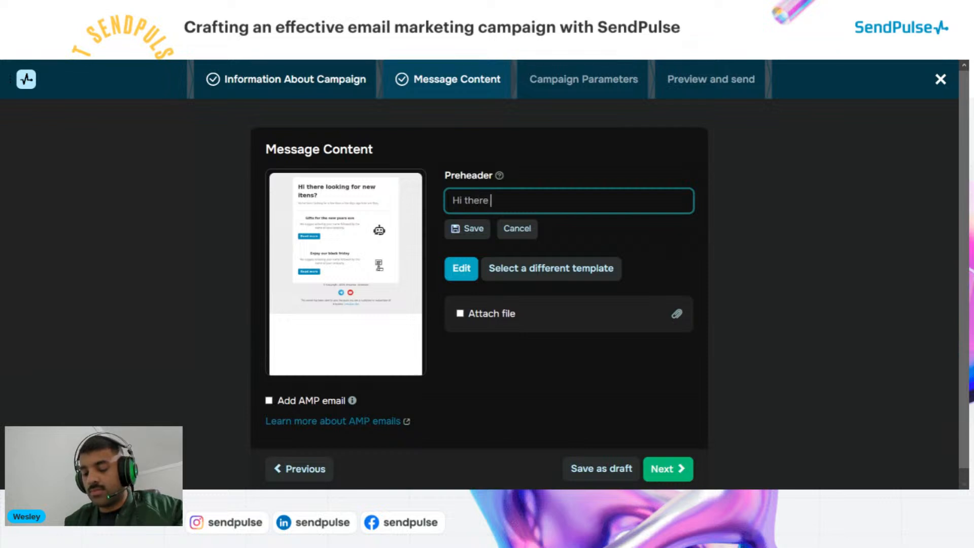
{"action": "type", "text": "noted tha"}
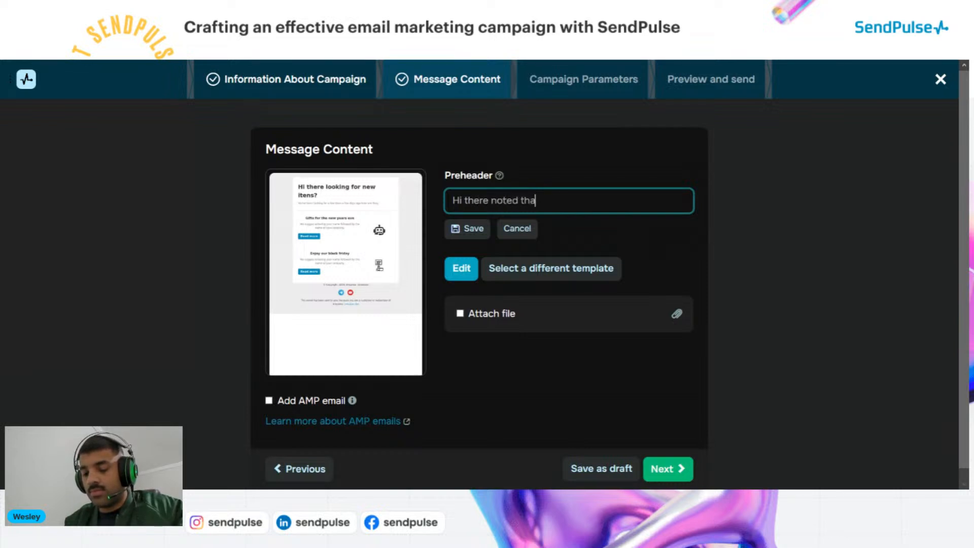
{"action": "type", "text": "t you"}
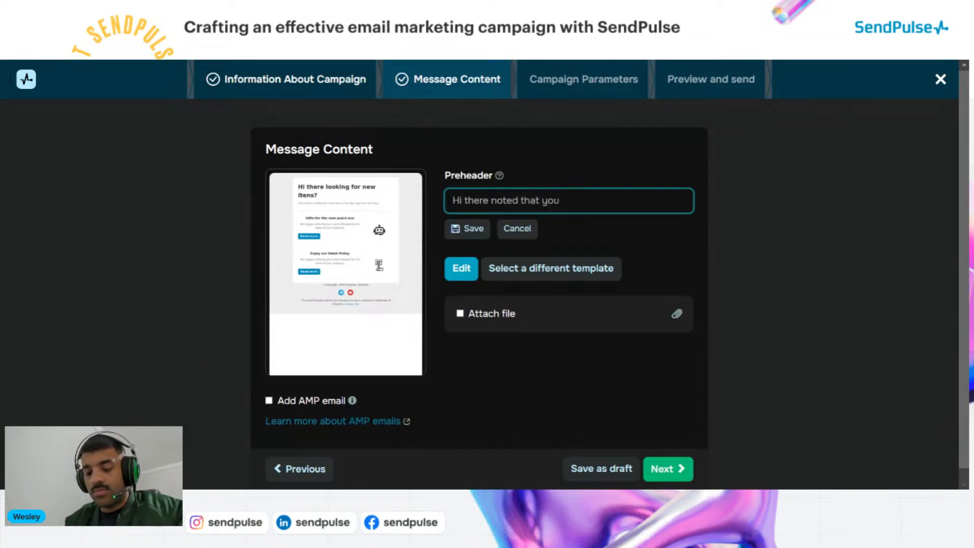
{"action": "type", "text": "'ve been "}
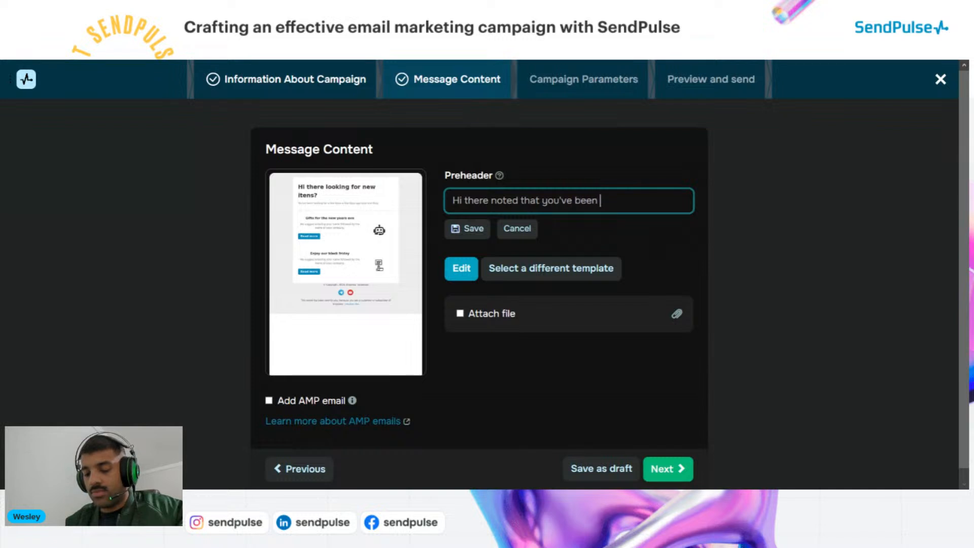
{"action": "type", "text": "lookin"}
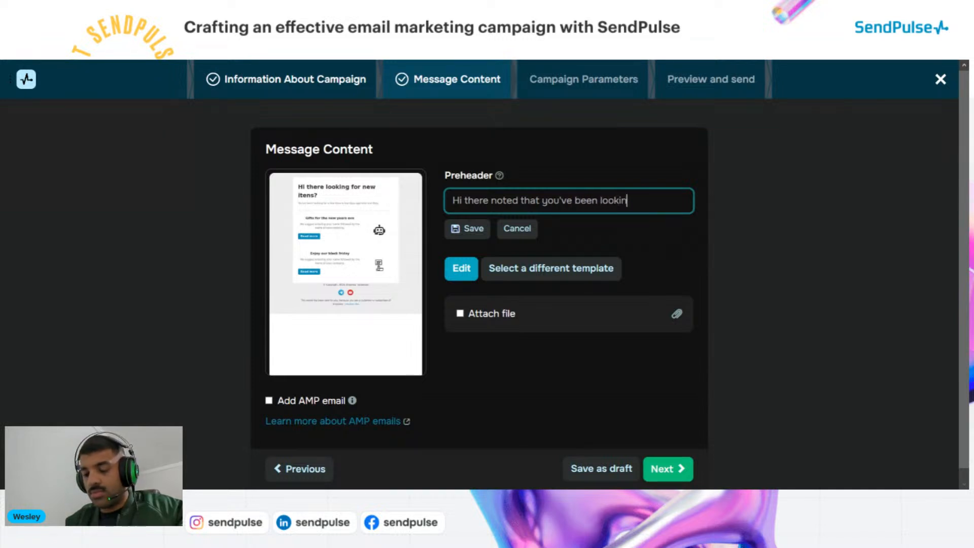
{"action": "type", "text": "g for u"}
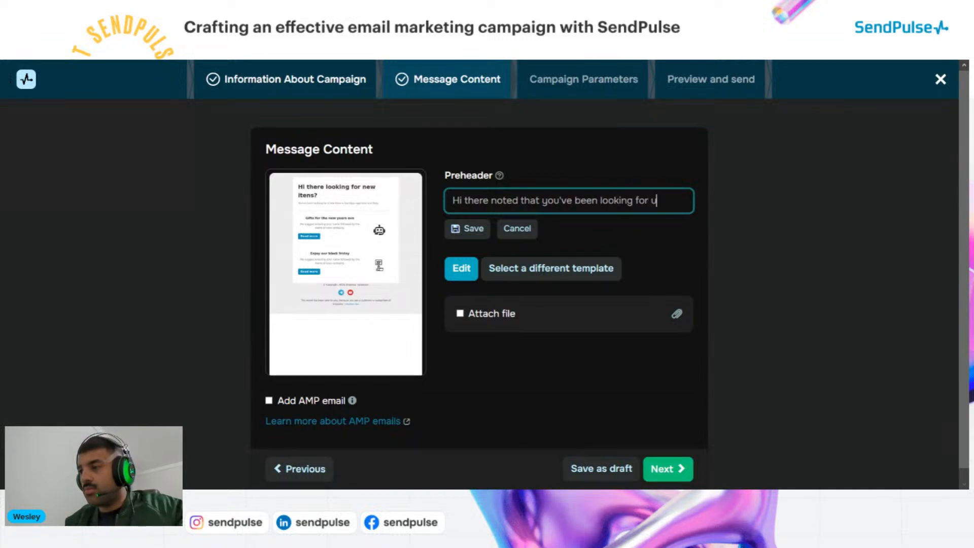
{"action": "type", "text": "s"}
{"action": "left_click", "coordinate": [470, 231]}
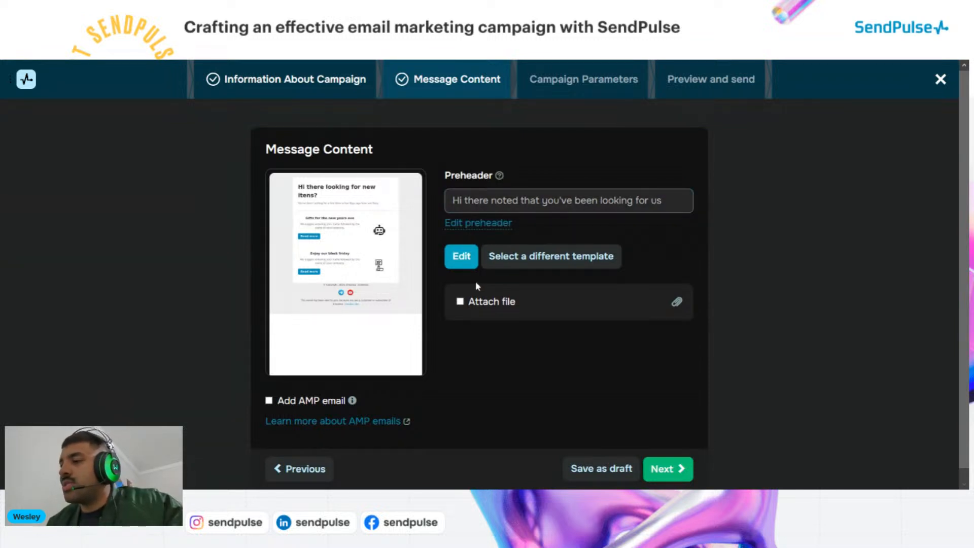
{"action": "scroll", "coordinate": [512, 324], "scroll_direction": "down", "scroll_amount": 1}
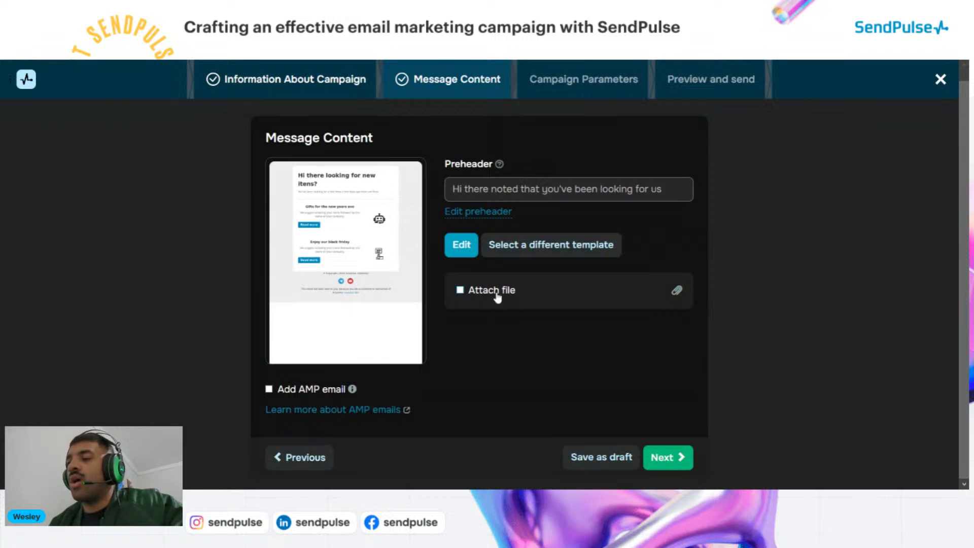
Leave Attach file unchecked with no attachment, and advance to Campaign Parameters
{"action": "left_click", "coordinate": [460, 290]}
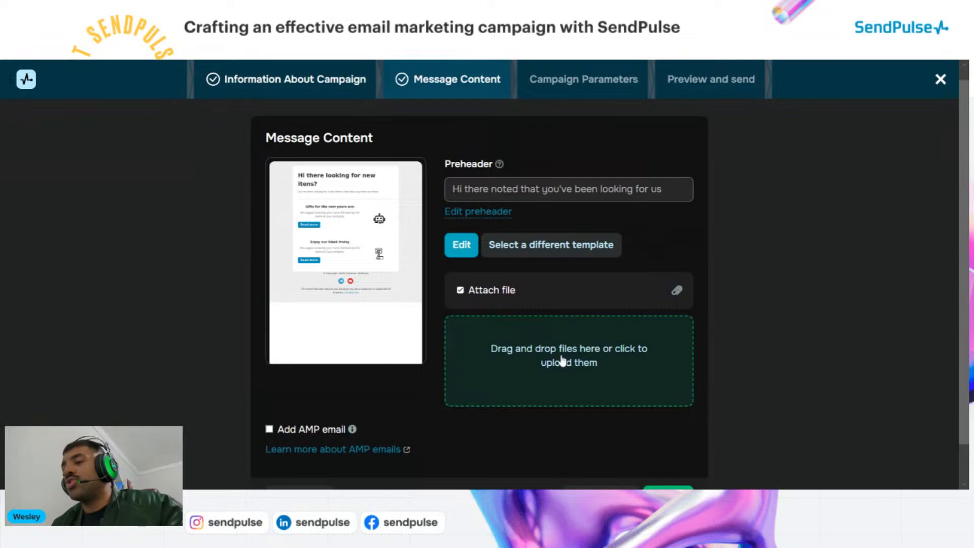
{"action": "left_click", "coordinate": [471, 297]}
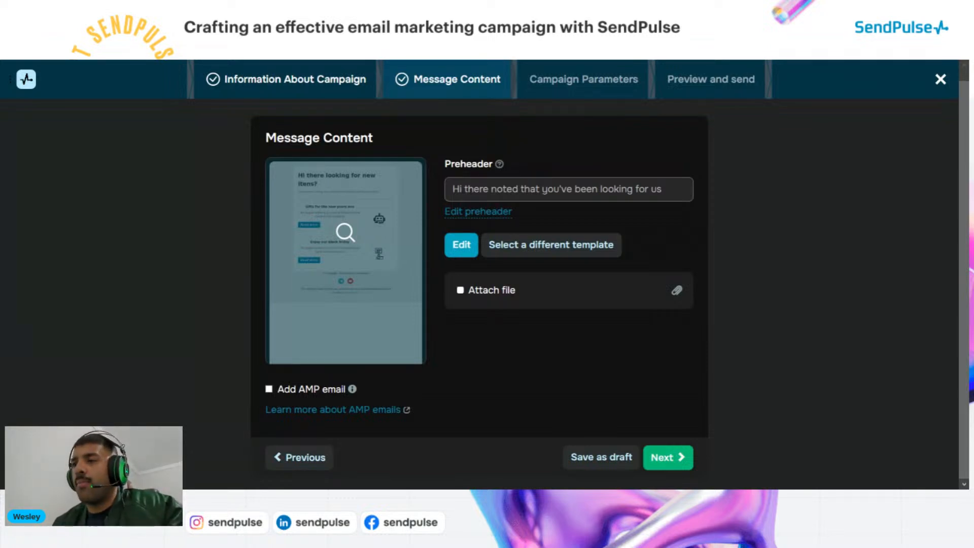
{"action": "left_click", "coordinate": [460, 290]}
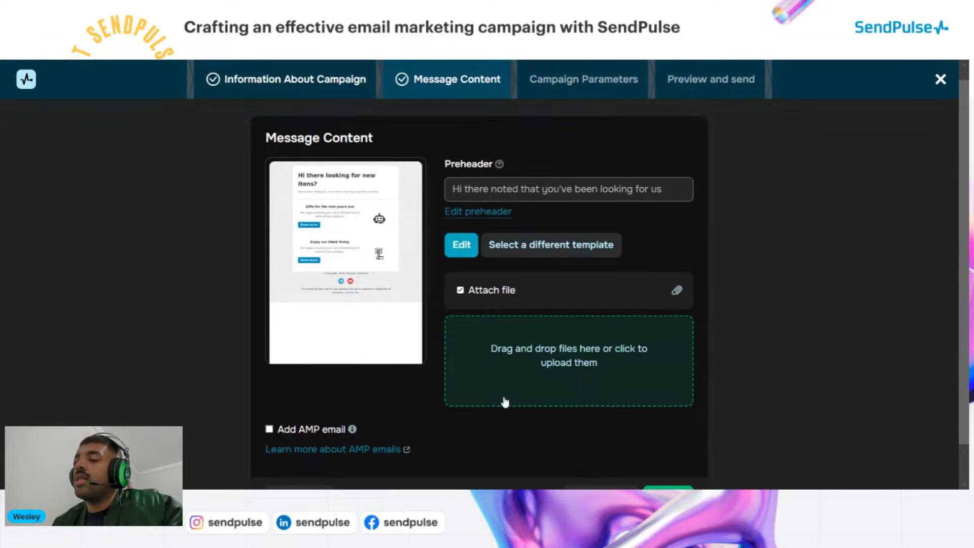
{"action": "left_click", "coordinate": [462, 290]}
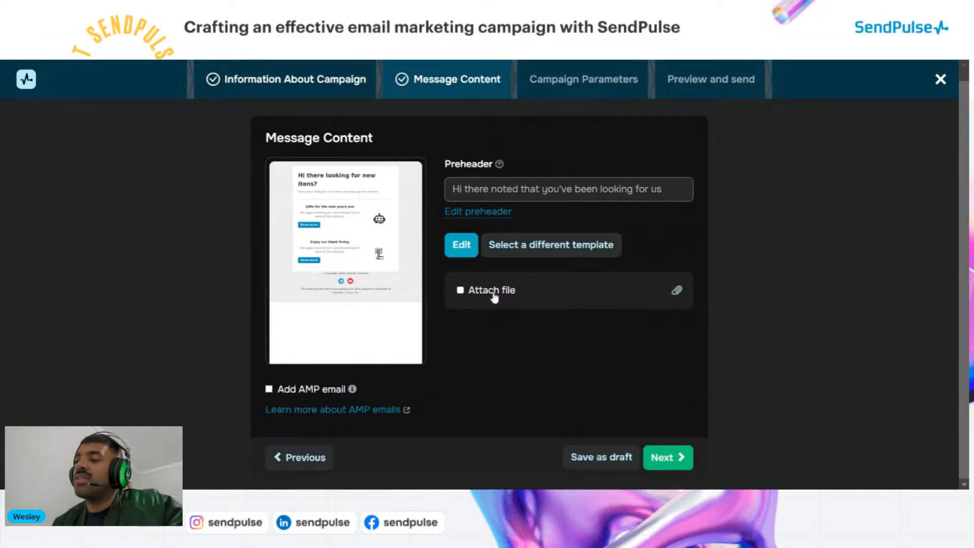
{"action": "left_click", "coordinate": [675, 459]}
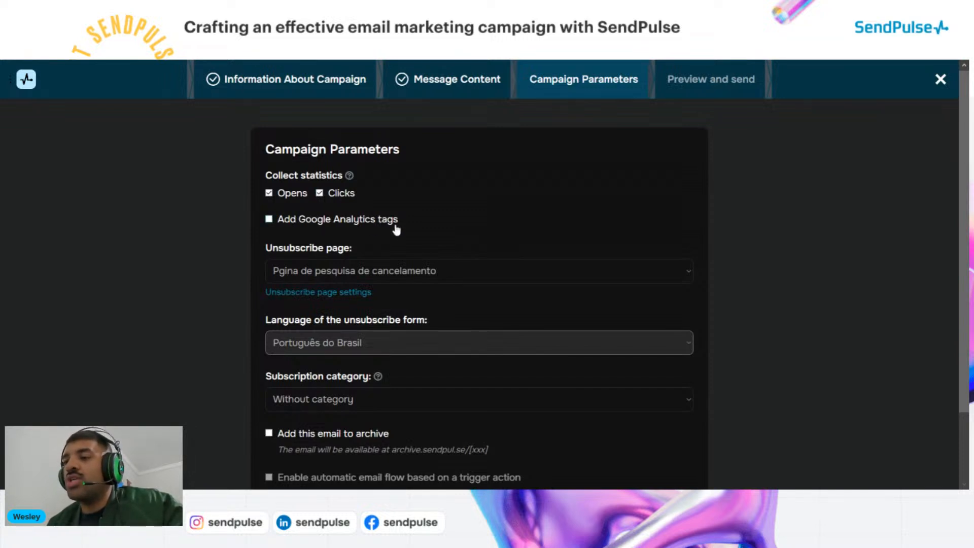
Set the unsubscribe page to Default with English as its language
{"action": "left_click_drag", "start_coordinate": [399, 221], "coordinate": [278, 220]}
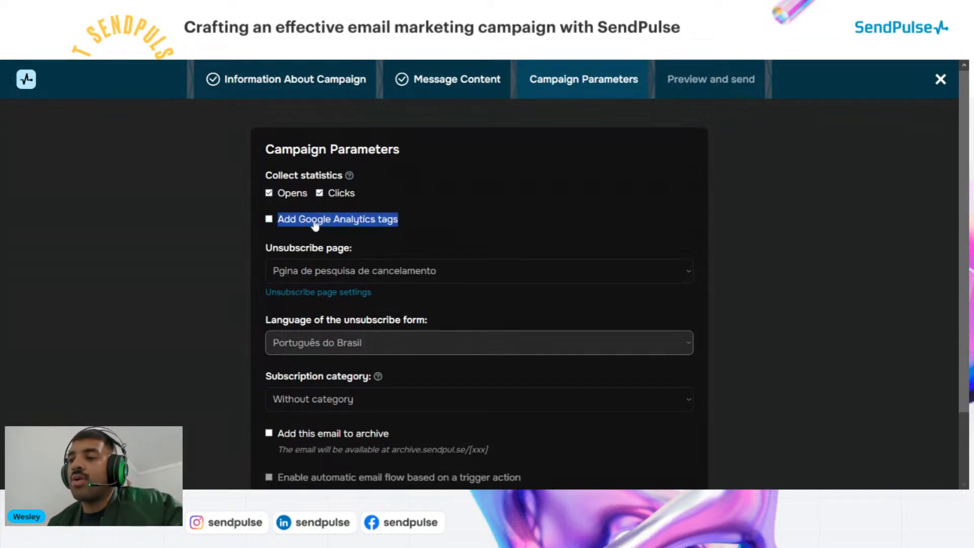
{"action": "left_click", "coordinate": [415, 221]}
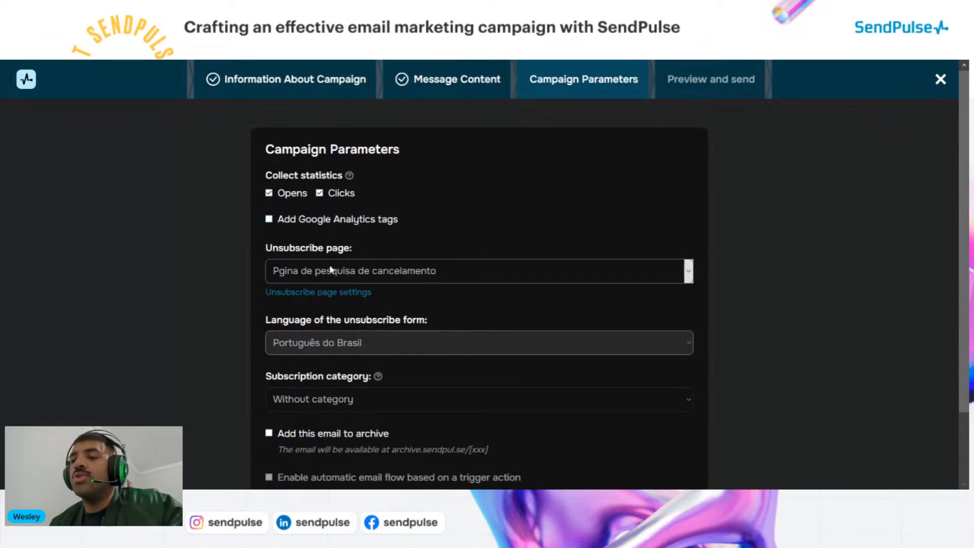
{"action": "scroll", "coordinate": [325, 248], "scroll_direction": "down", "scroll_amount": 2}
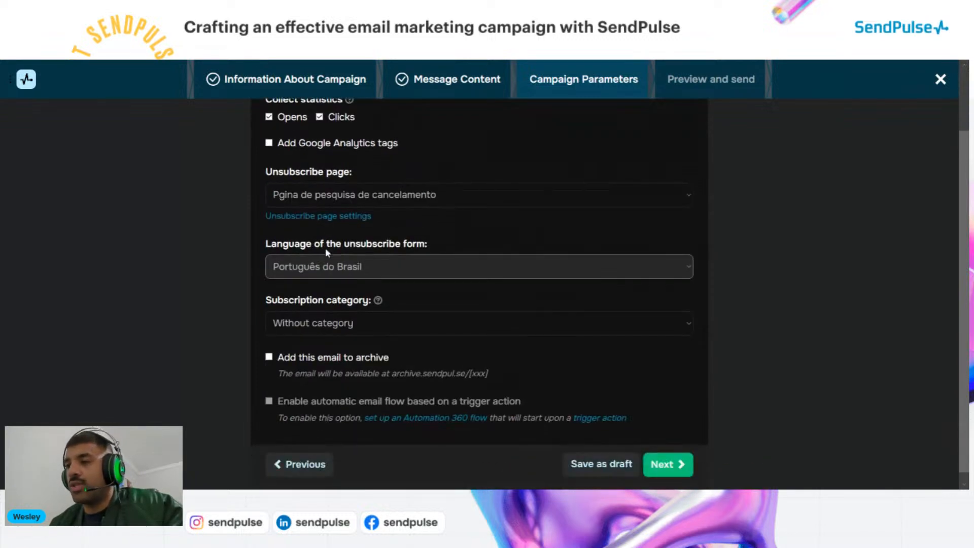
{"action": "left_click", "coordinate": [300, 200]}
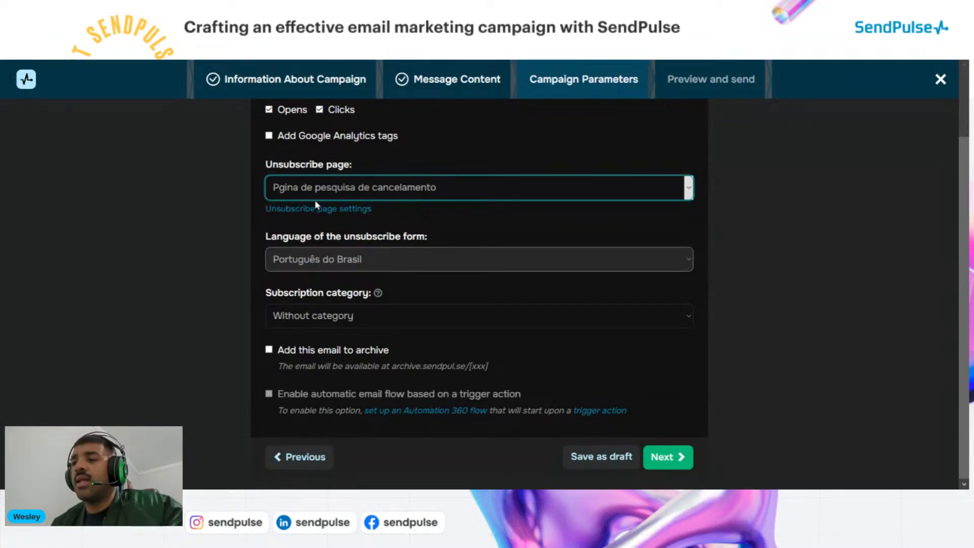
{"action": "left_click", "coordinate": [247, 224]}
{"action": "left_click", "coordinate": [340, 195]}
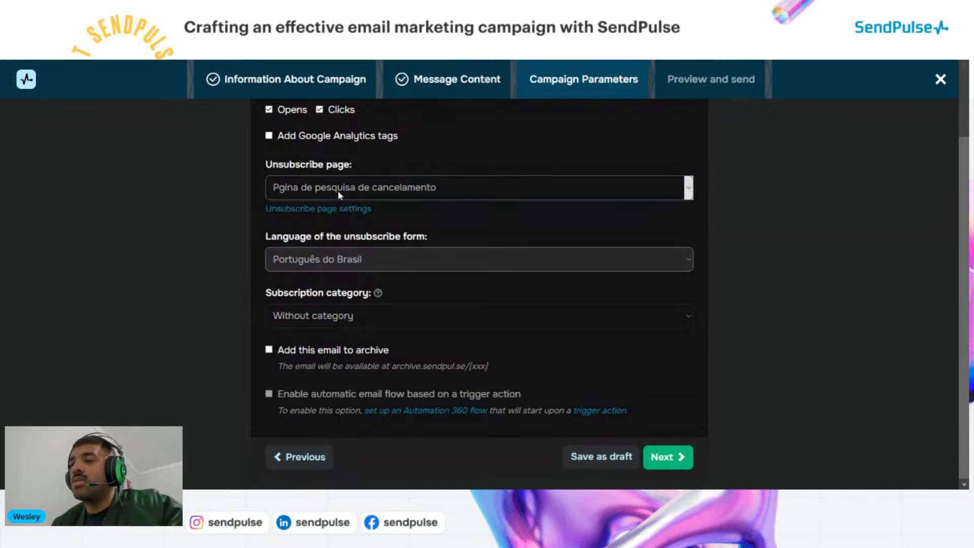
{"action": "left_click", "coordinate": [365, 244]}
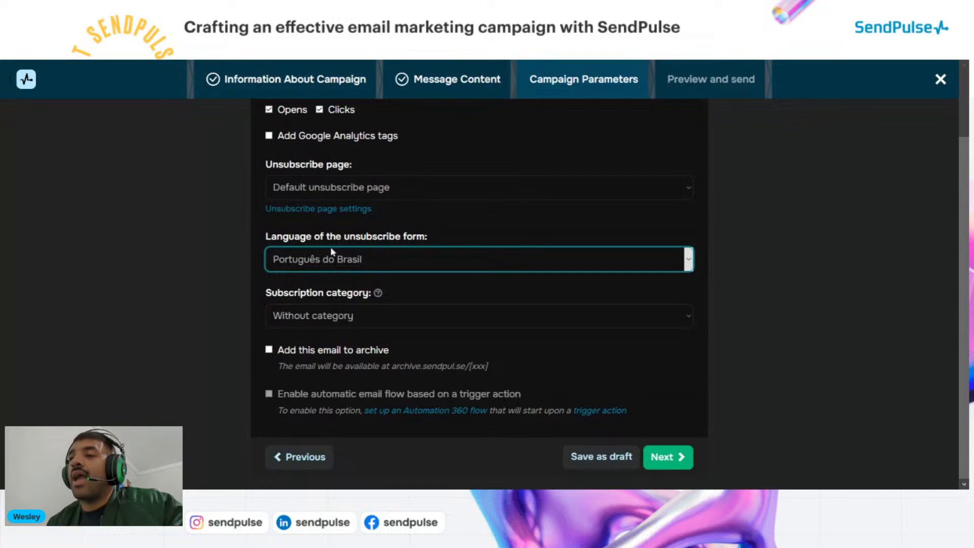
{"action": "left_click", "coordinate": [381, 80]}
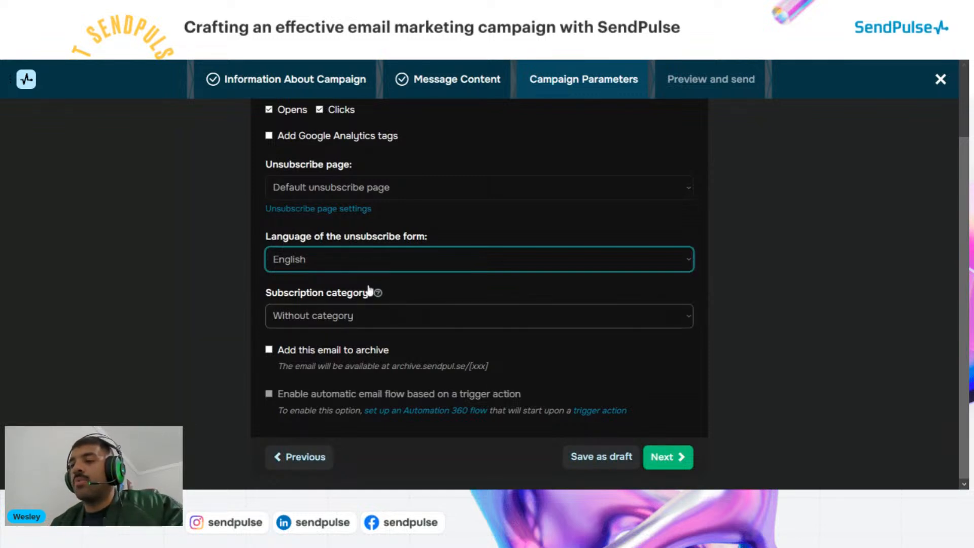
Add the email to the archive, save the draft, and reach Preview and send
{"action": "left_click", "coordinate": [269, 350]}
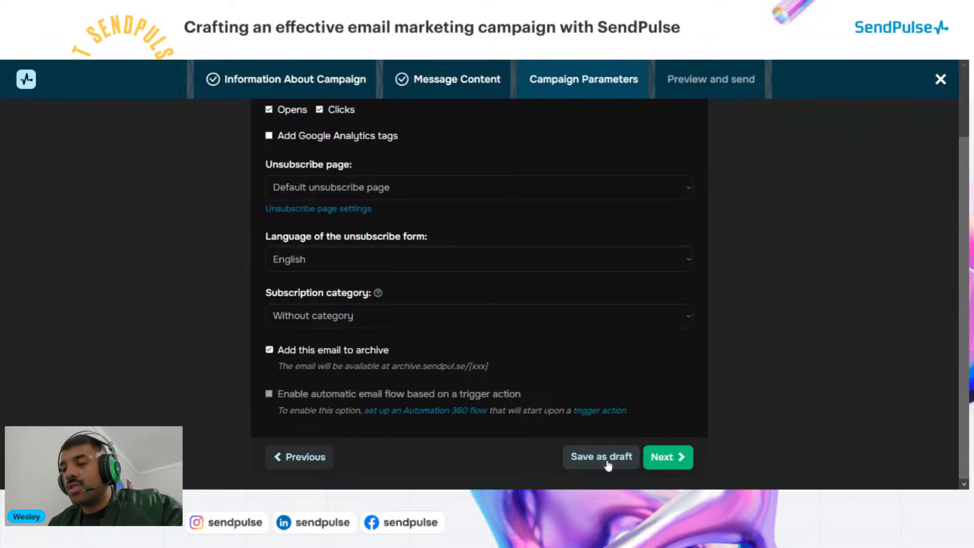
{"action": "left_click", "coordinate": [624, 462]}
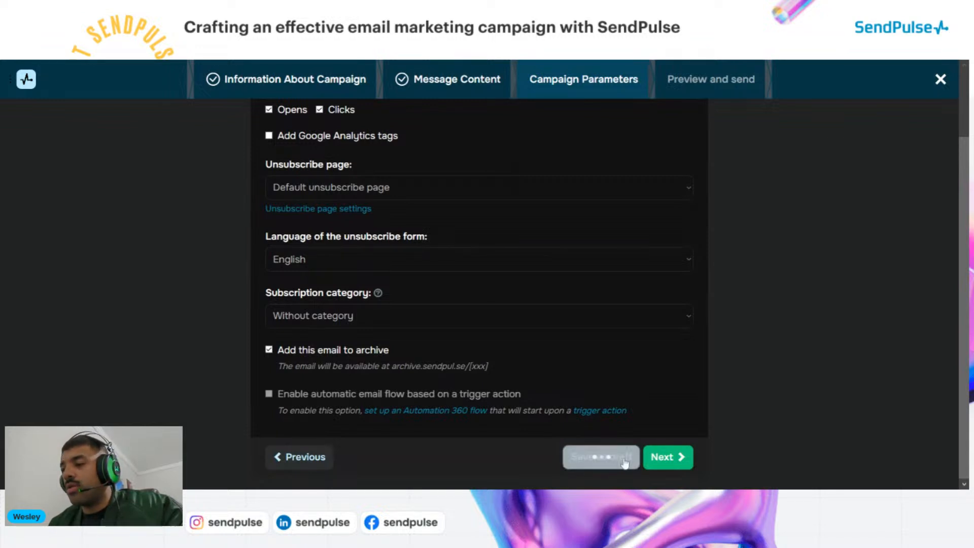
{"action": "left_click", "coordinate": [667, 458]}
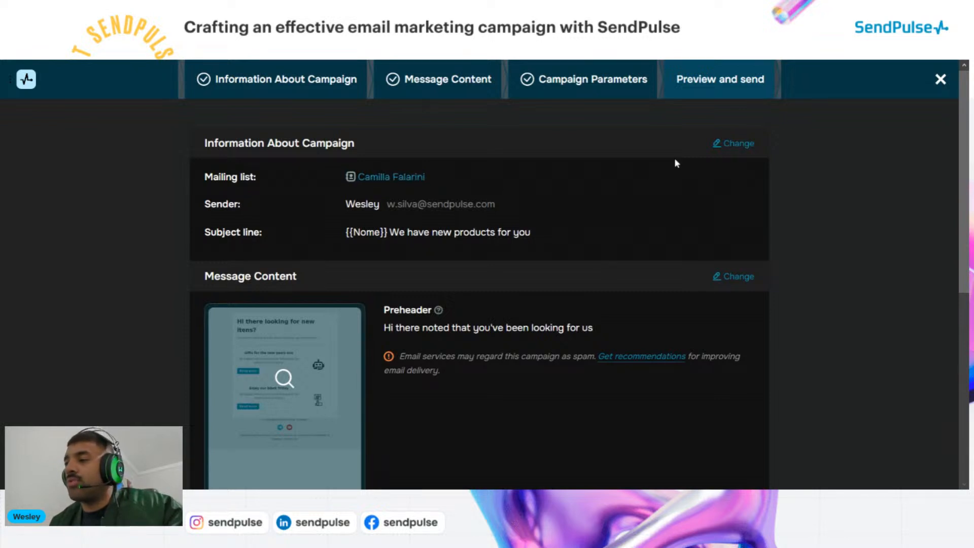
Add the second mailing list to the campaign's recipients, raising the total to 21 emails
{"action": "left_click", "coordinate": [728, 145]}
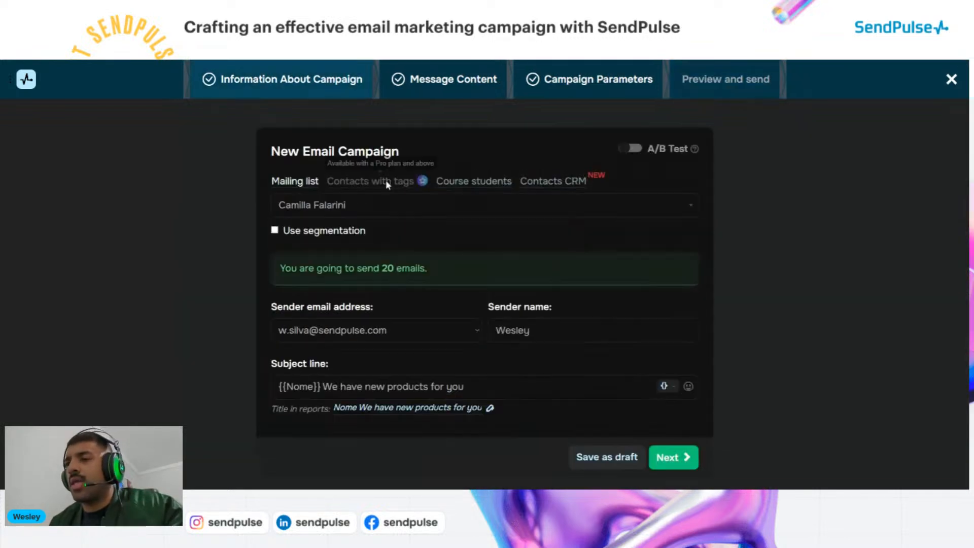
{"action": "left_click", "coordinate": [361, 208]}
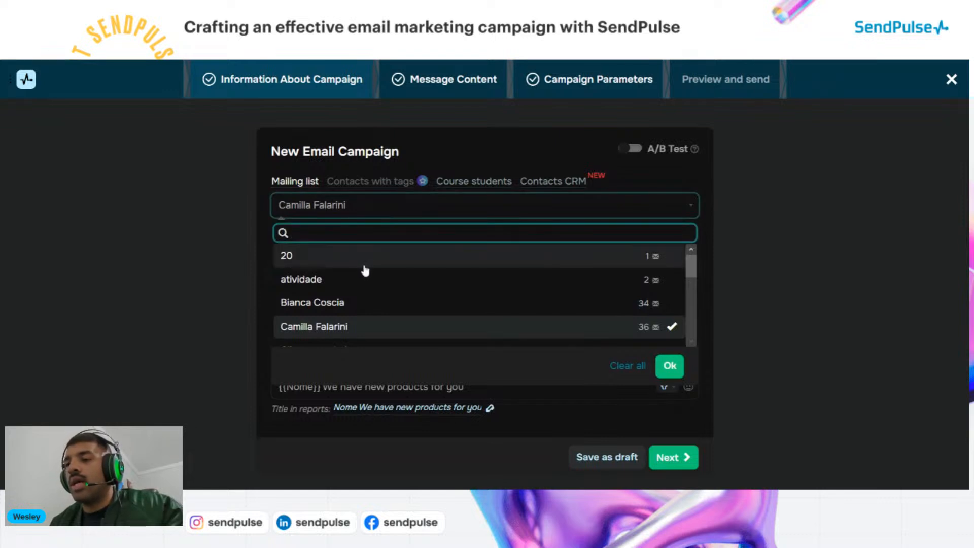
{"action": "scroll", "coordinate": [363, 272], "scroll_direction": "down", "scroll_amount": 3}
{"action": "scroll", "coordinate": [364, 275], "scroll_direction": "down", "scroll_amount": 10}
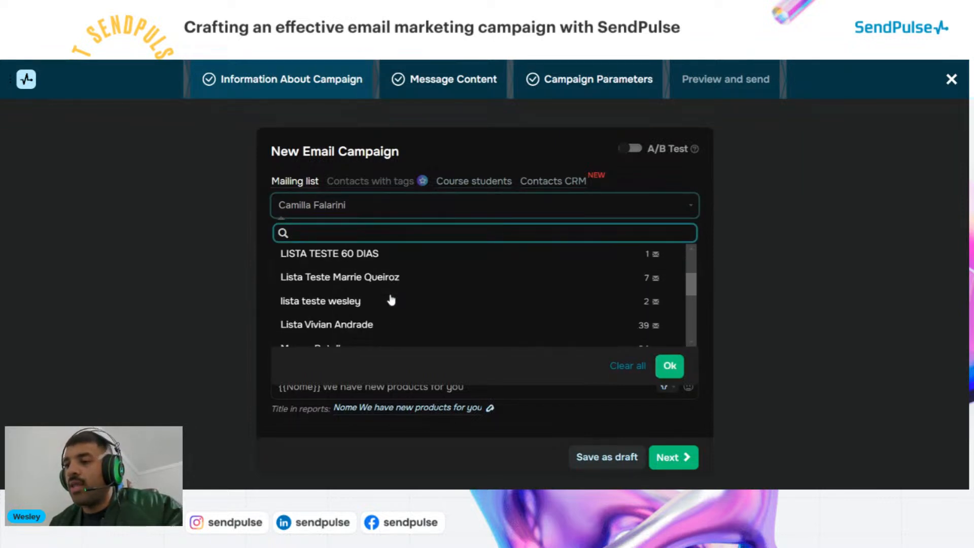
{"action": "scroll", "coordinate": [391, 300], "scroll_direction": "up", "scroll_amount": 2}
{"action": "scroll", "coordinate": [390, 301], "scroll_direction": "down", "scroll_amount": 5}
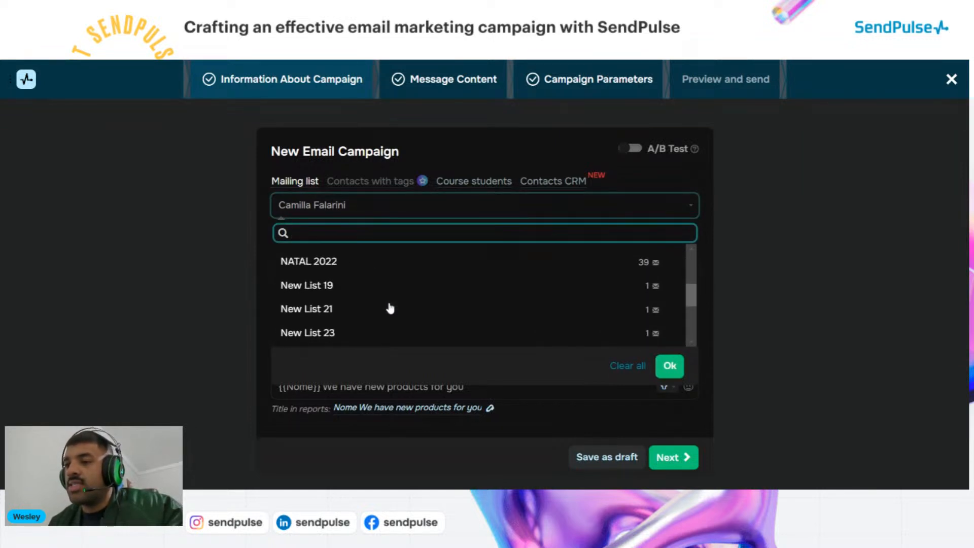
{"action": "scroll", "coordinate": [386, 319], "scroll_direction": "down", "scroll_amount": 5}
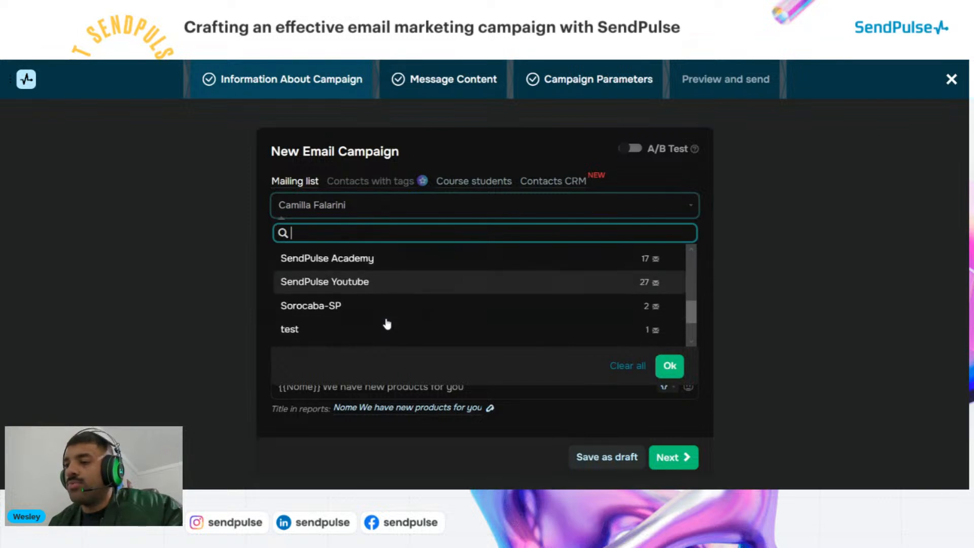
{"action": "scroll", "coordinate": [387, 322], "scroll_direction": "down", "scroll_amount": 3}
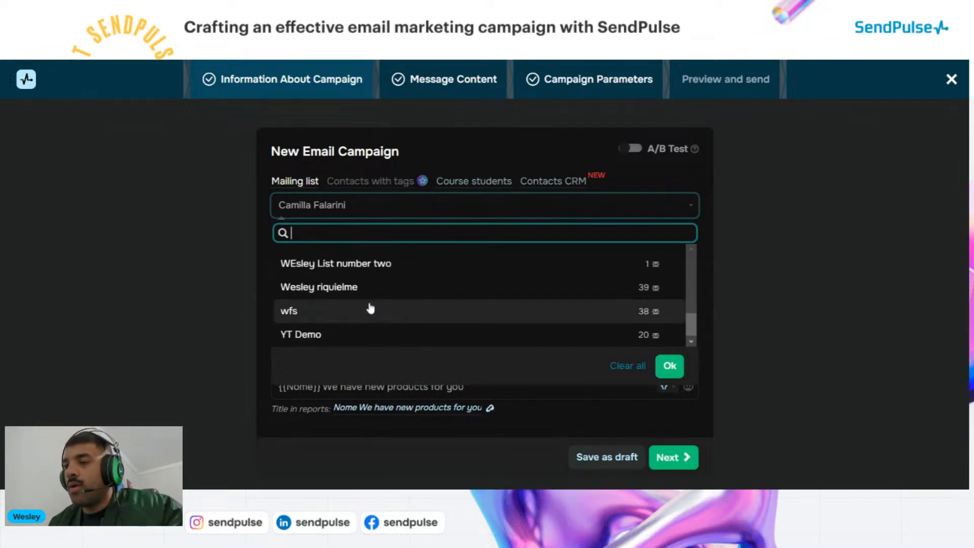
{"action": "left_click", "coordinate": [379, 263]}
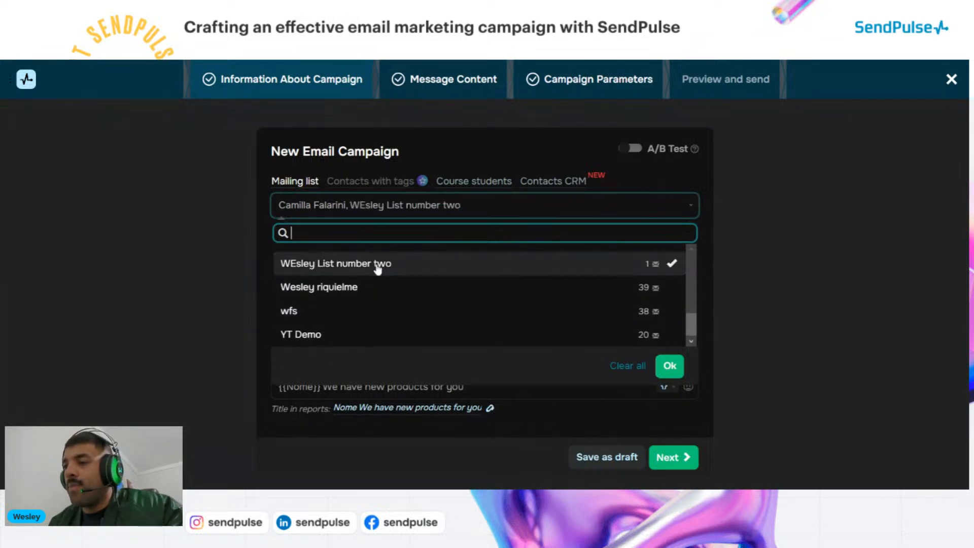
{"action": "left_click", "coordinate": [671, 369]}
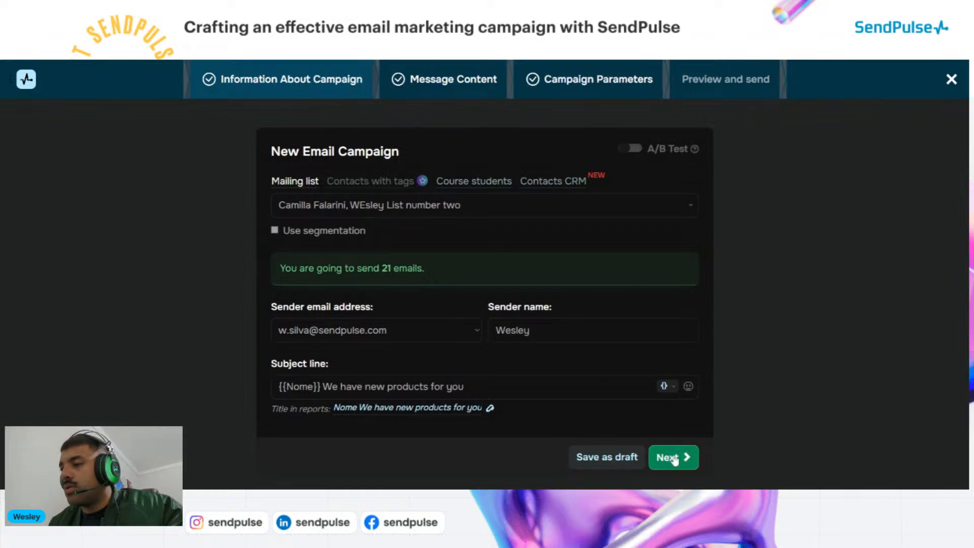
Step through Message Content and Campaign Parameters back to Preview and send
{"action": "left_click", "coordinate": [676, 462]}
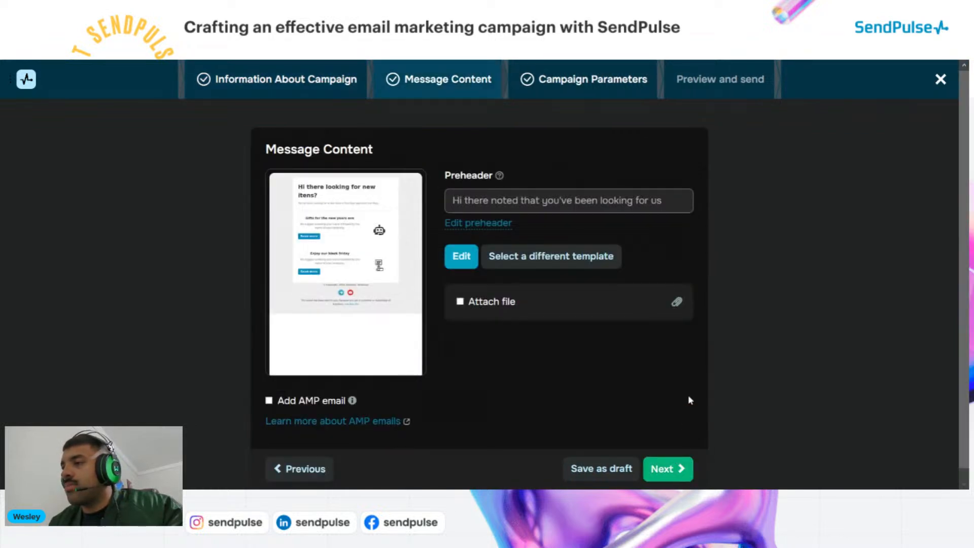
{"action": "scroll", "coordinate": [609, 292], "scroll_direction": "down", "scroll_amount": 1}
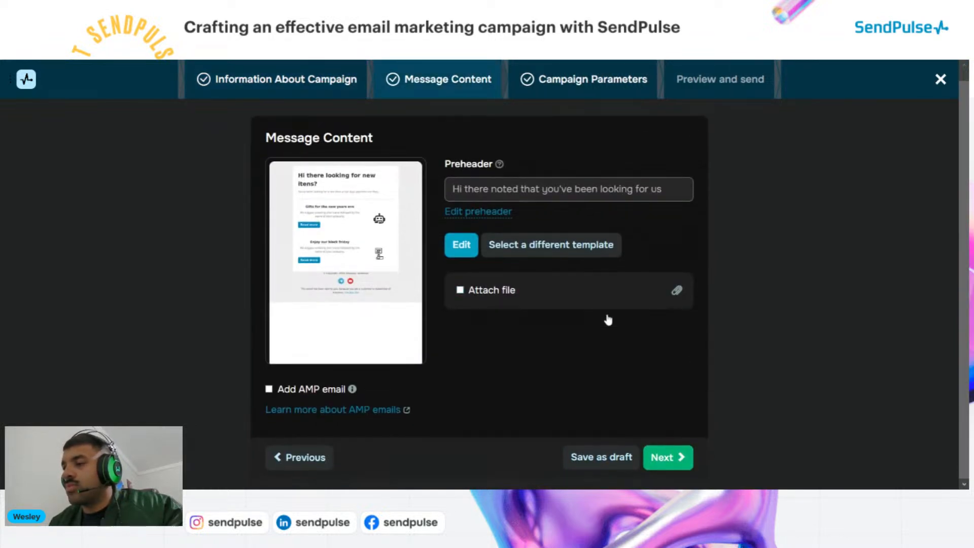
{"action": "left_click", "coordinate": [679, 463]}
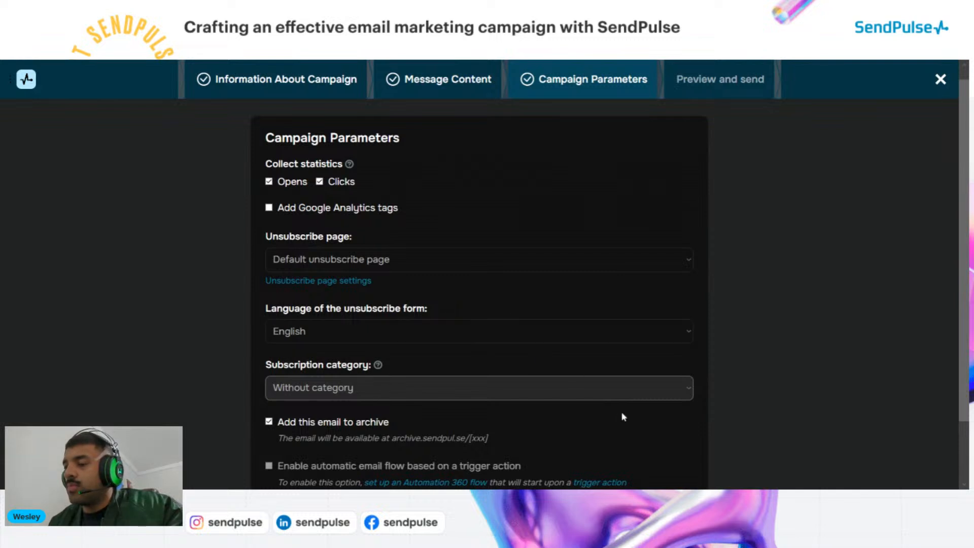
{"action": "scroll", "coordinate": [634, 421], "scroll_direction": "down", "scroll_amount": 3}
{"action": "left_click", "coordinate": [675, 459]}
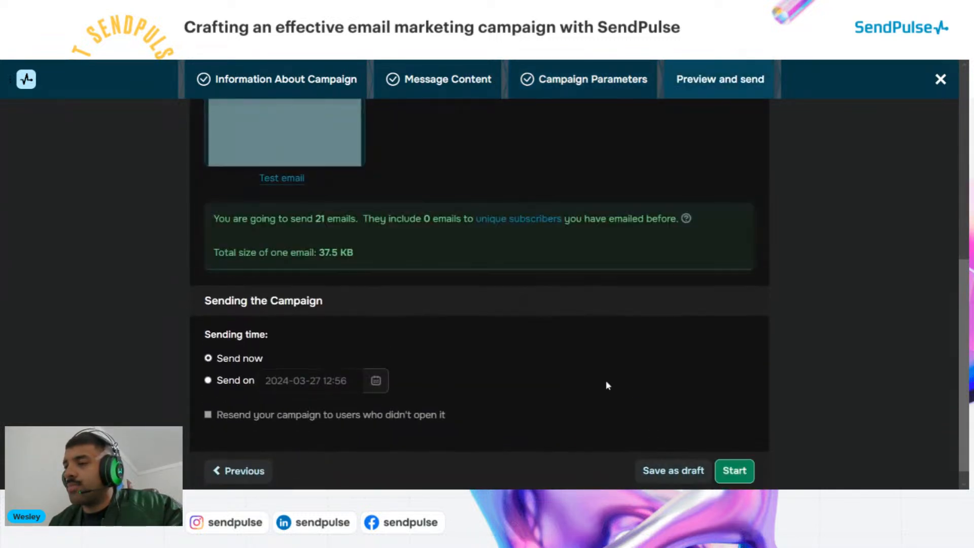
{"action": "scroll", "coordinate": [519, 351], "scroll_direction": "up", "scroll_amount": 7}
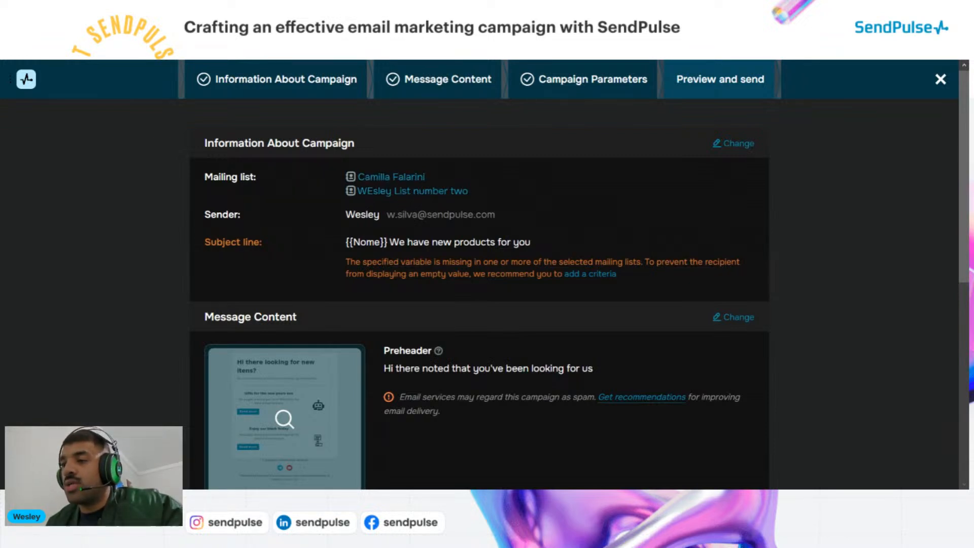
{"action": "scroll", "coordinate": [409, 302], "scroll_direction": "down", "scroll_amount": 3}
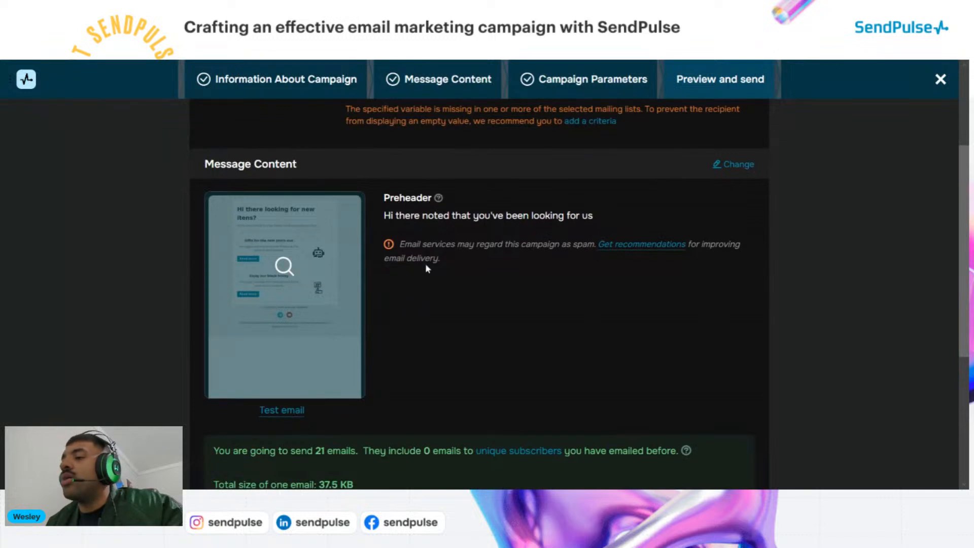
{"action": "scroll", "coordinate": [426, 266], "scroll_direction": "down", "scroll_amount": 2}
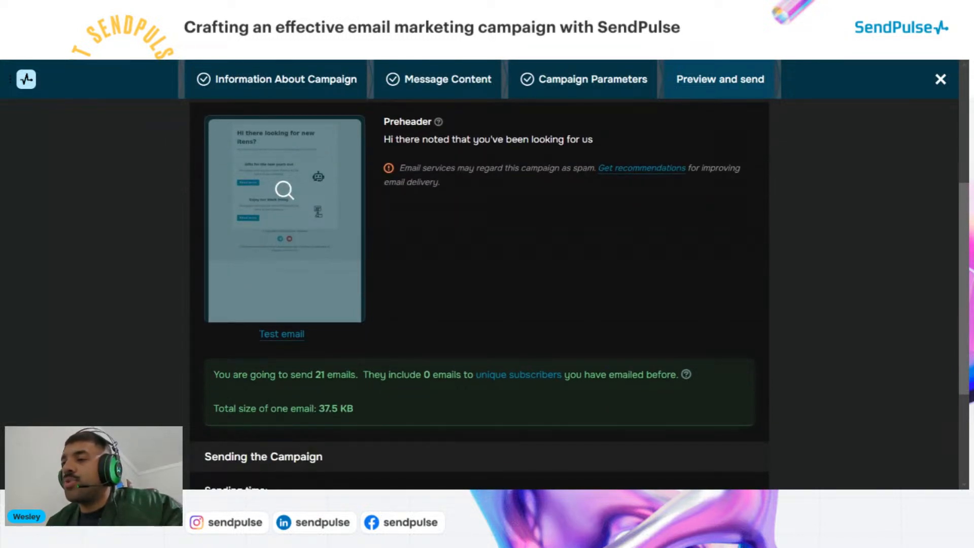
{"action": "left_click_drag", "start_coordinate": [383, 139], "coordinate": [591, 140]}
{"action": "left_click", "coordinate": [608, 144]}
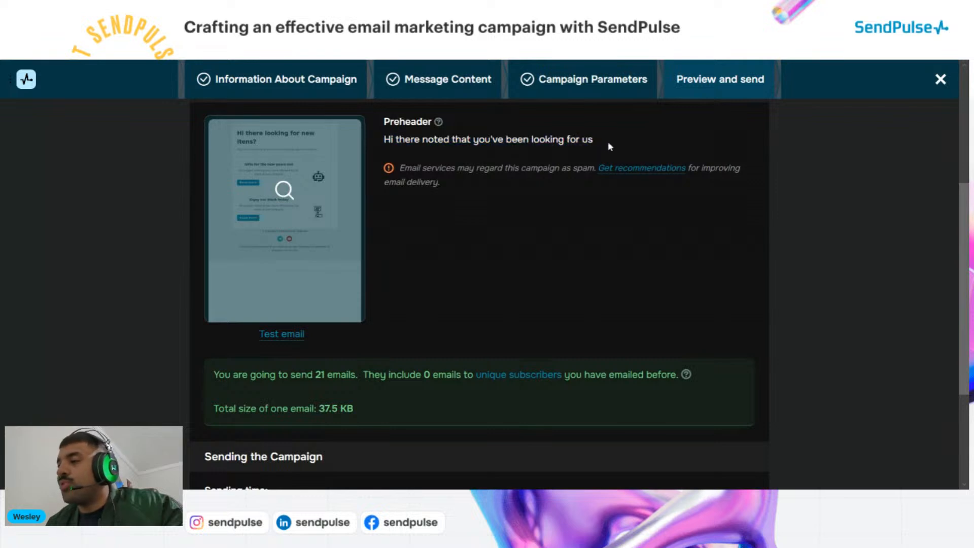
{"action": "scroll", "coordinate": [594, 143], "scroll_direction": "up", "scroll_amount": 2}
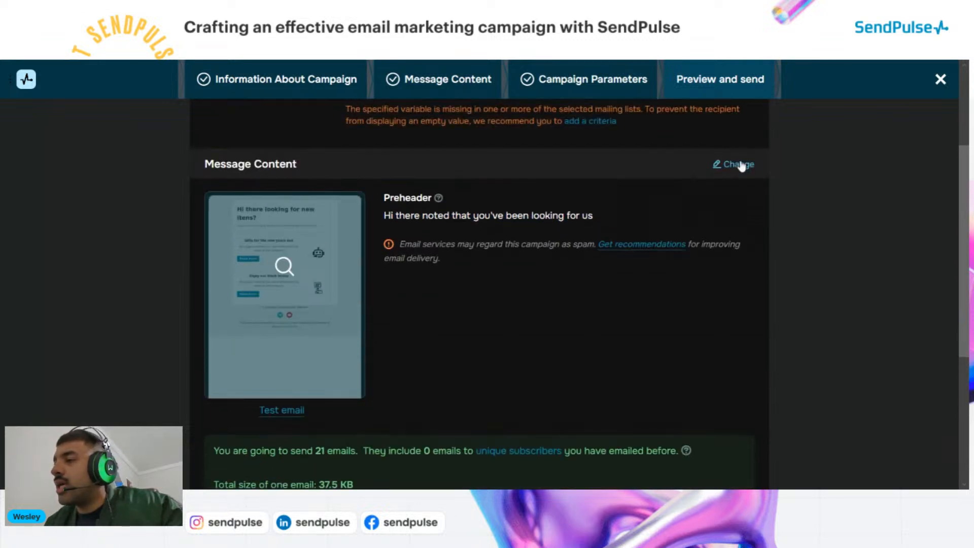
{"action": "scroll", "coordinate": [683, 181], "scroll_direction": "down", "scroll_amount": 4}
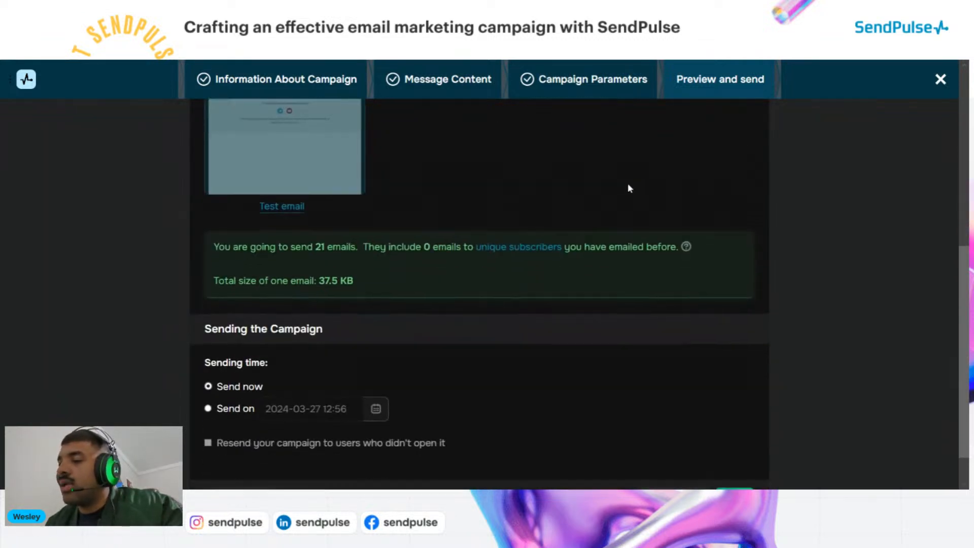
{"action": "scroll", "coordinate": [628, 189], "scroll_direction": "down", "scroll_amount": 1}
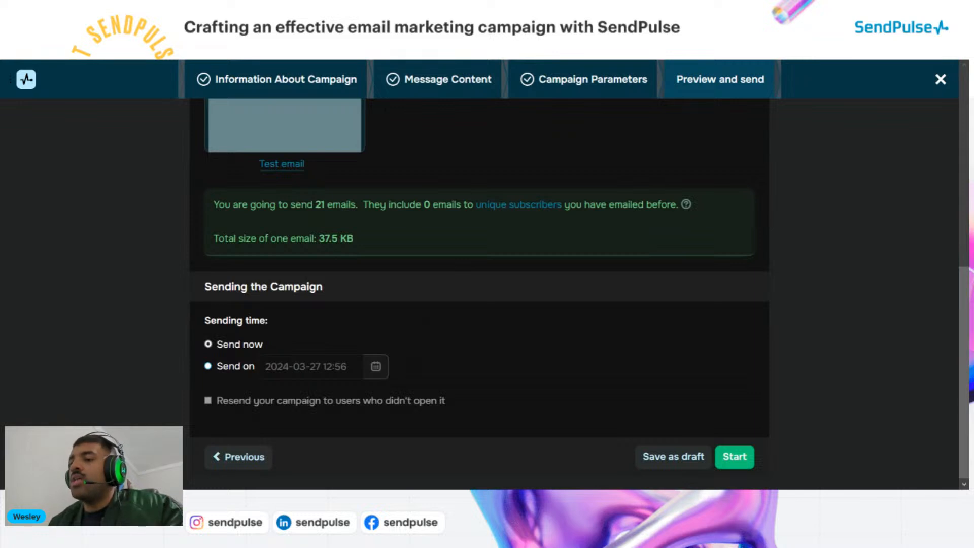
{"action": "left_click", "coordinate": [229, 370]}
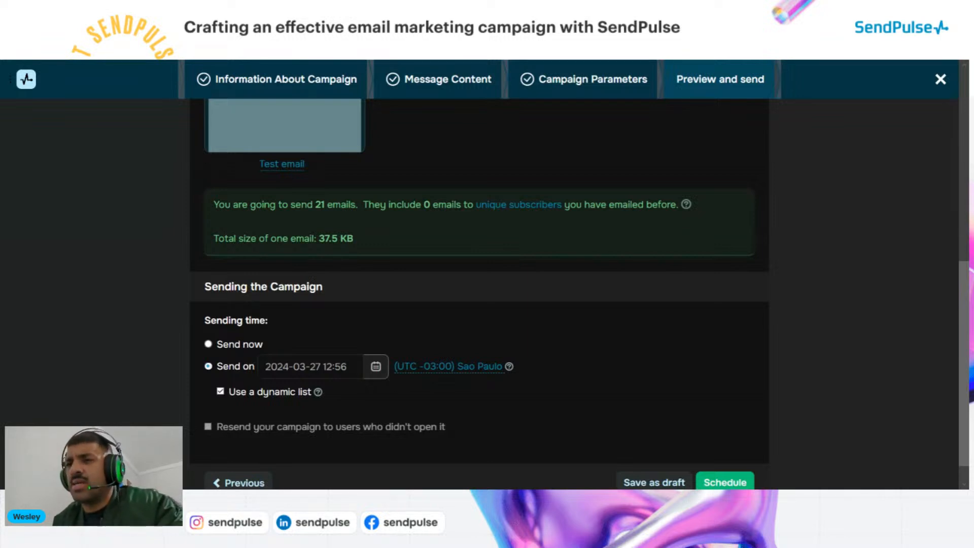
Switch sending back to Send now and save the 21-email campaign as a draft
{"action": "left_click", "coordinate": [282, 363]}
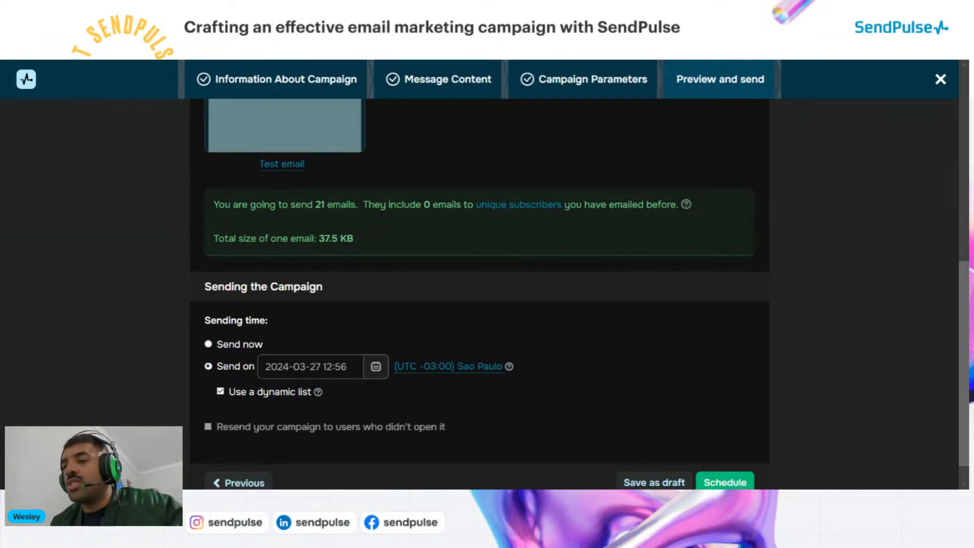
{"action": "left_click", "coordinate": [453, 329]}
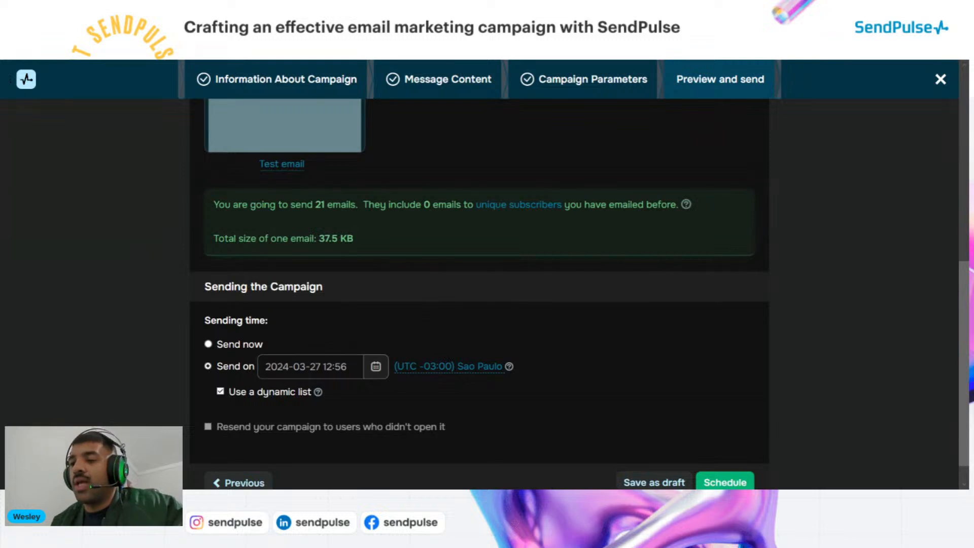
{"action": "scroll", "coordinate": [238, 379], "scroll_direction": "down", "scroll_amount": 1}
{"action": "left_click", "coordinate": [231, 320]}
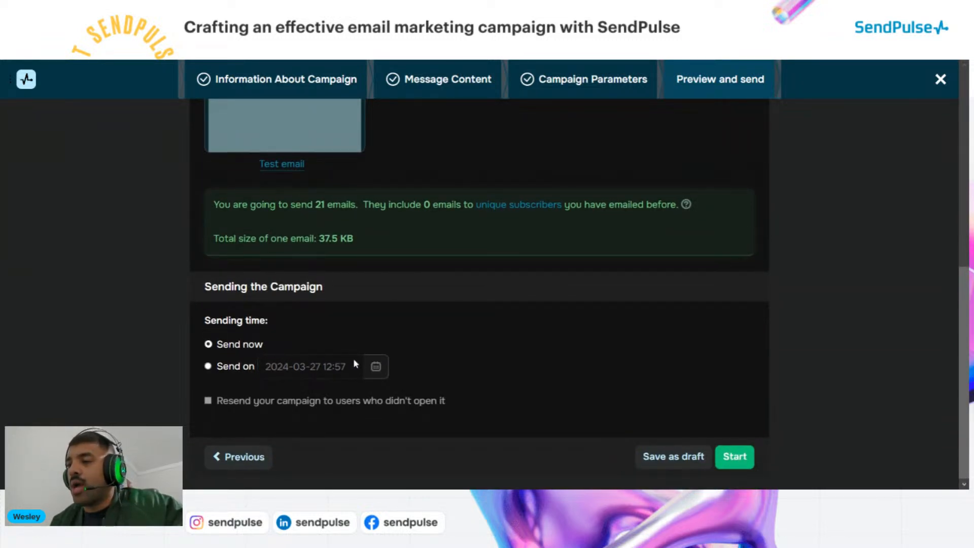
{"action": "mouse_move", "coordinate": [219, 402]}
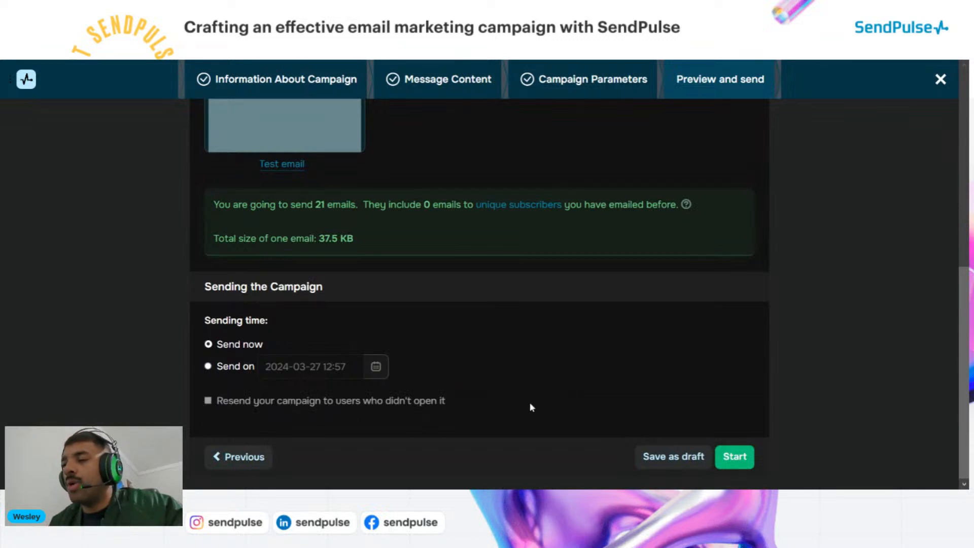
{"action": "left_click", "coordinate": [670, 455]}
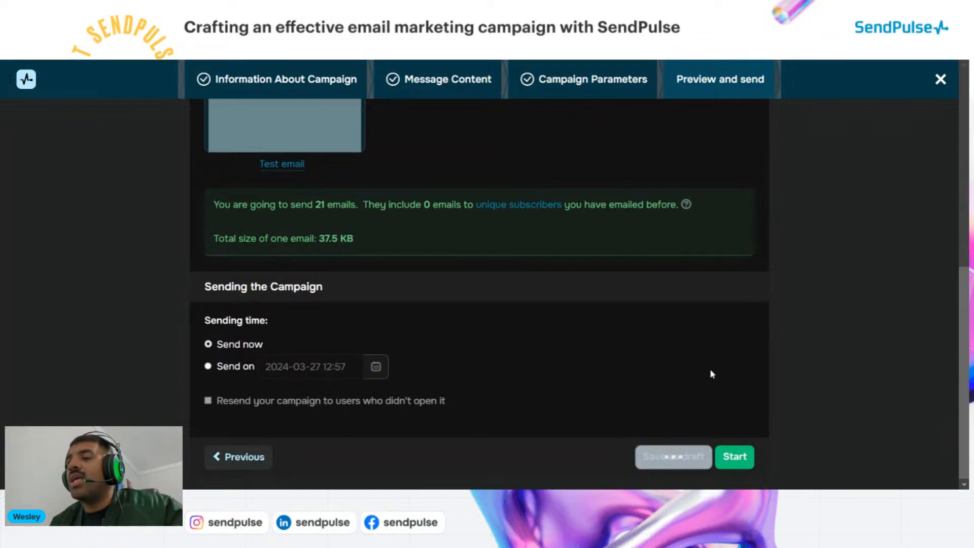
{"action": "scroll", "coordinate": [712, 373], "scroll_direction": "up", "scroll_amount": 5}
{"action": "scroll", "coordinate": [711, 373], "scroll_direction": "up", "scroll_amount": 3}
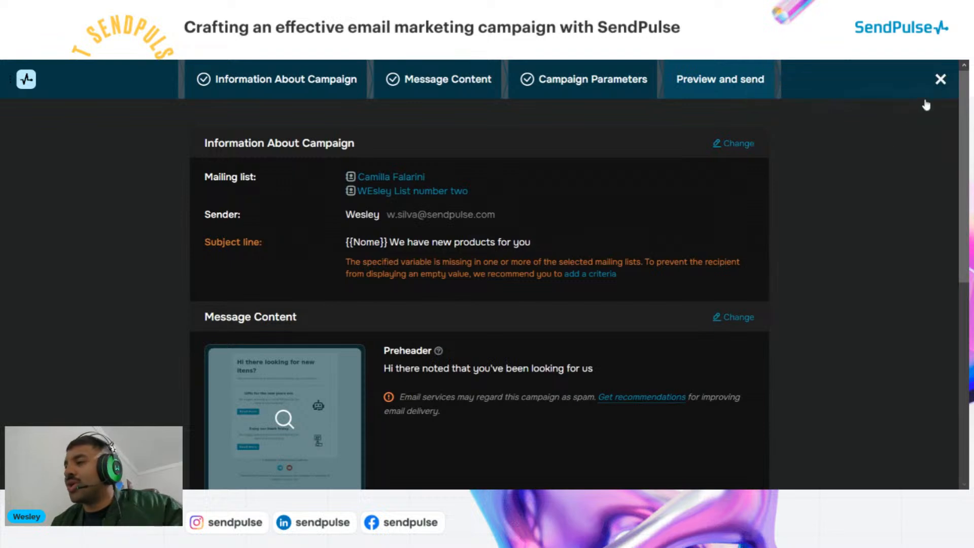
Close the campaign editor and go to the Automations dashboard
{"action": "left_click", "coordinate": [939, 80]}
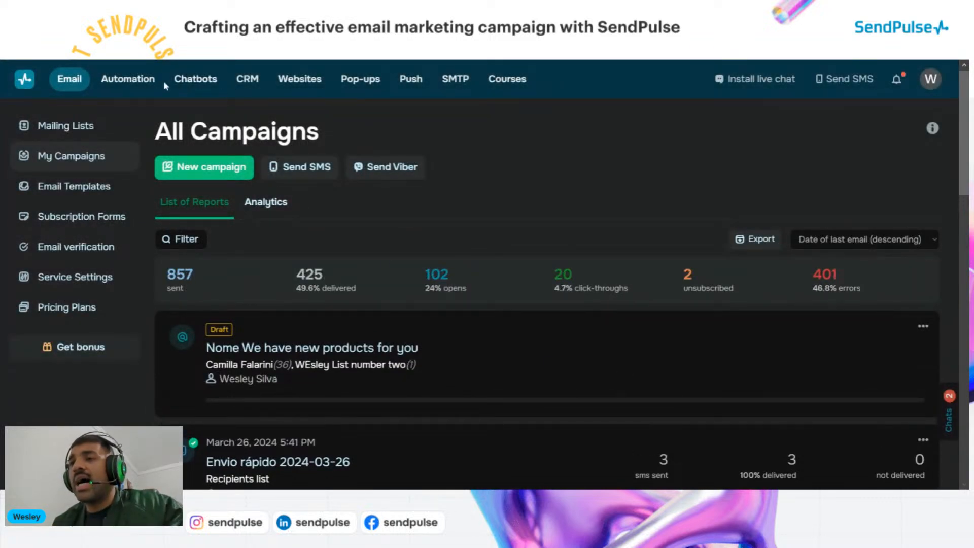
{"action": "left_click", "coordinate": [143, 84]}
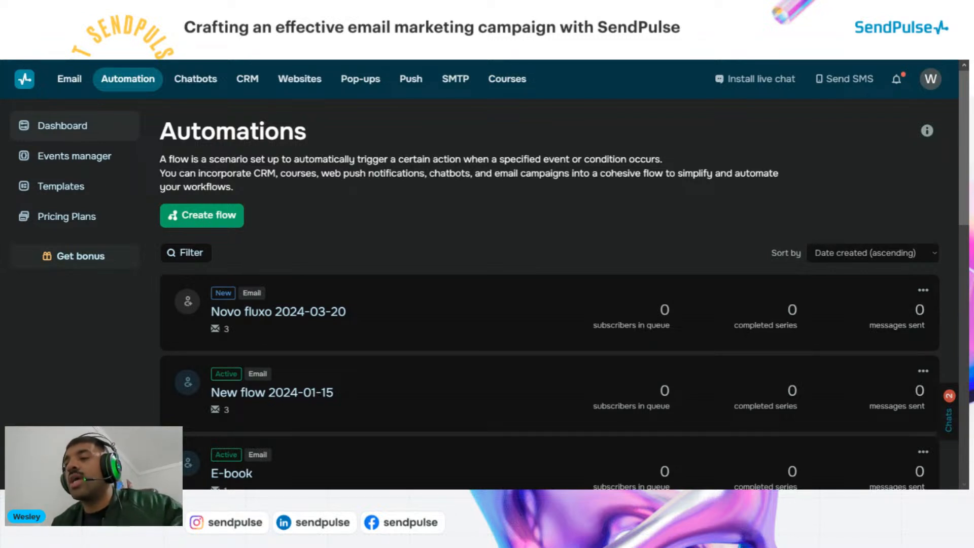
Create New flow 2024-03-27 in the drag-and-drop builder, deleting the old draft
{"action": "left_click", "coordinate": [208, 216]}
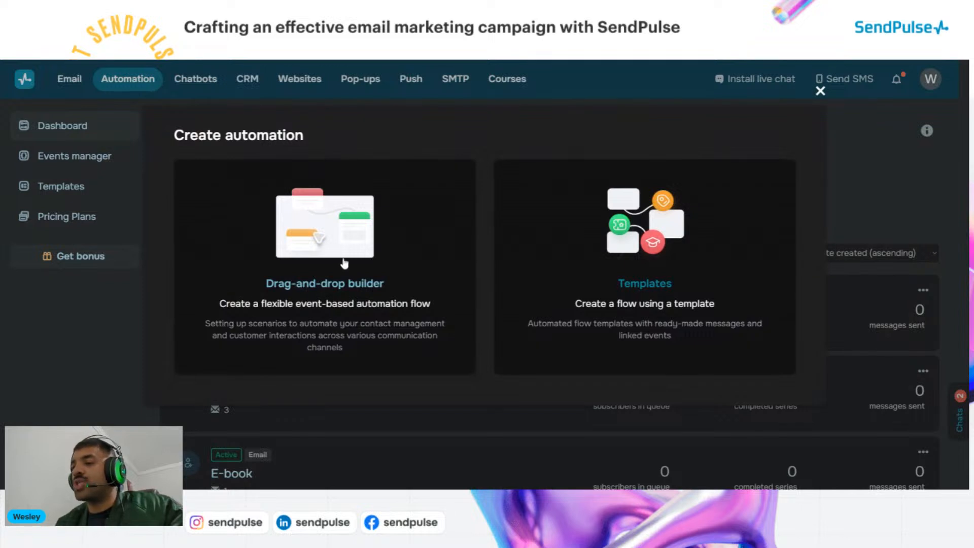
{"action": "left_click", "coordinate": [305, 272]}
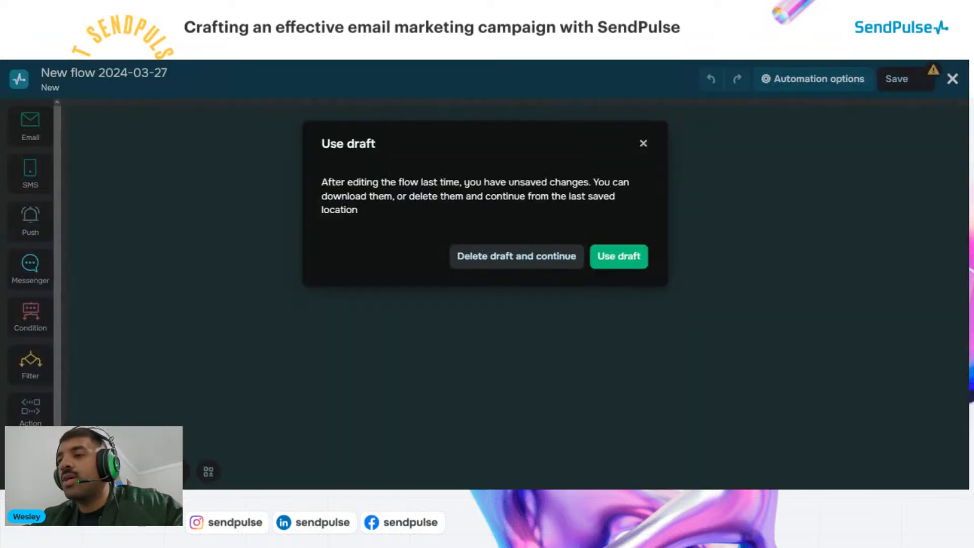
{"action": "left_click", "coordinate": [498, 263]}
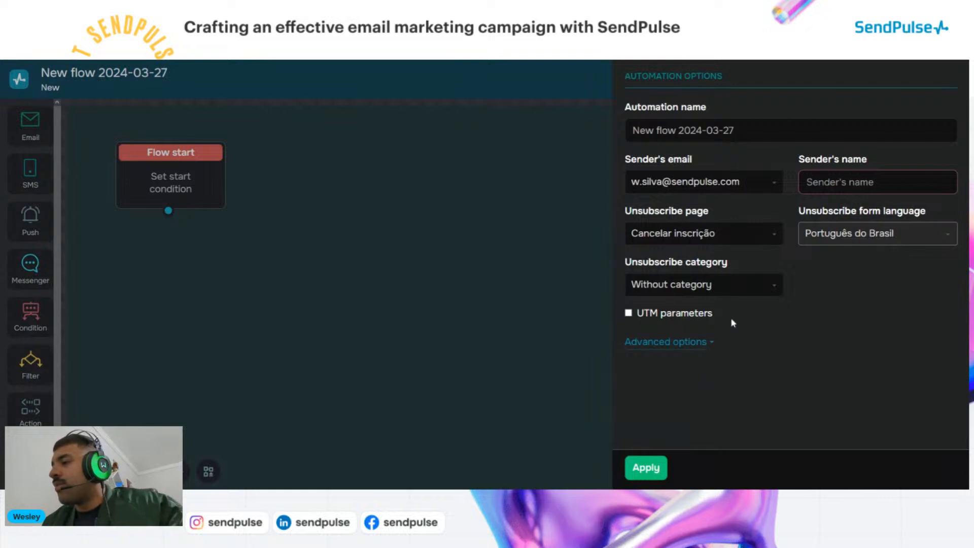
Rename the automation to 'Automation for my mailing list' and enter the sender's name
{"action": "left_click", "coordinate": [877, 182]}
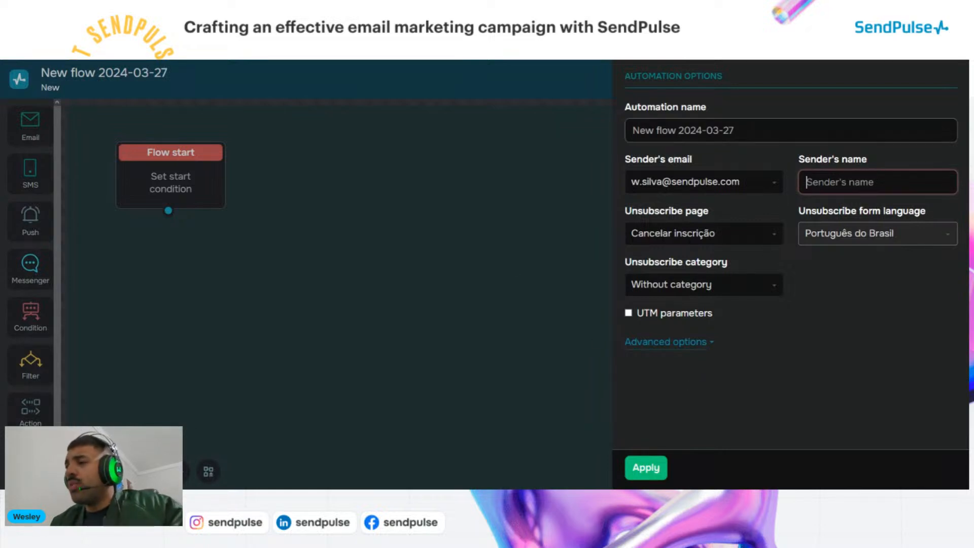
{"action": "triple_click", "coordinate": [654, 131]}
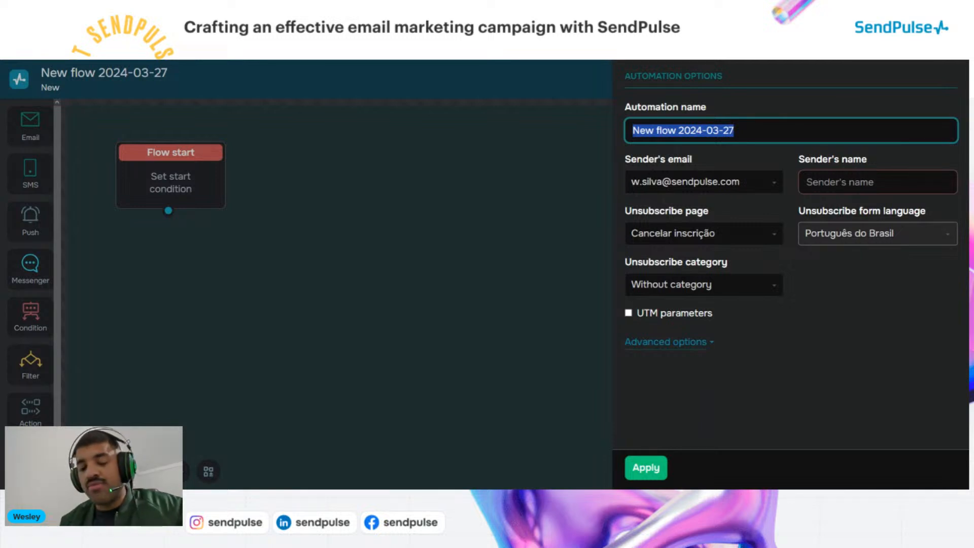
{"action": "type", "text": "Auto"}
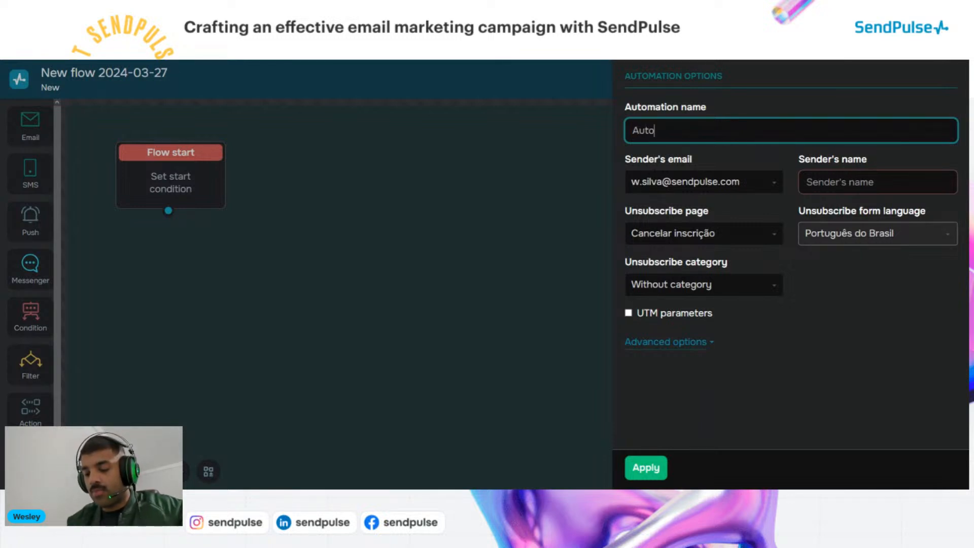
{"action": "type", "text": "mation for m"}
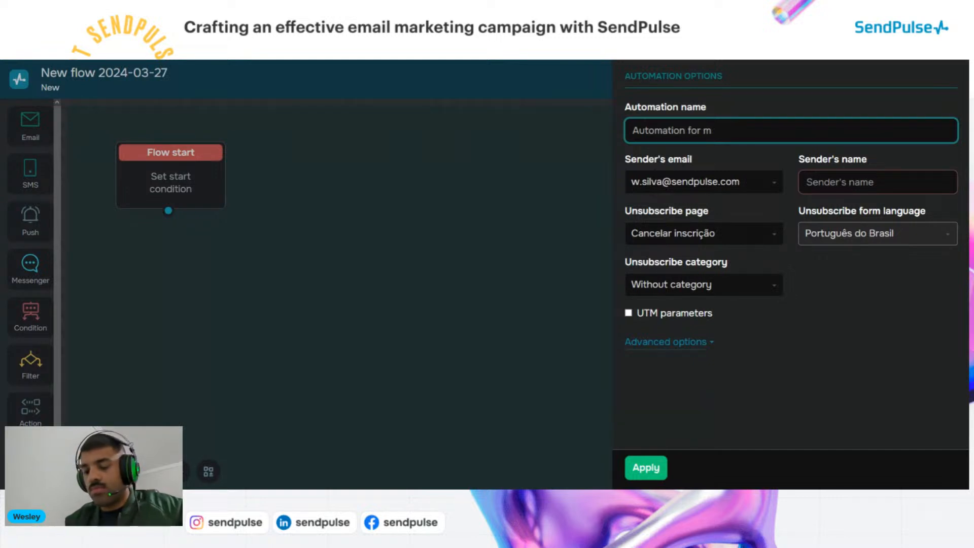
{"action": "type", "text": "y mailing list"}
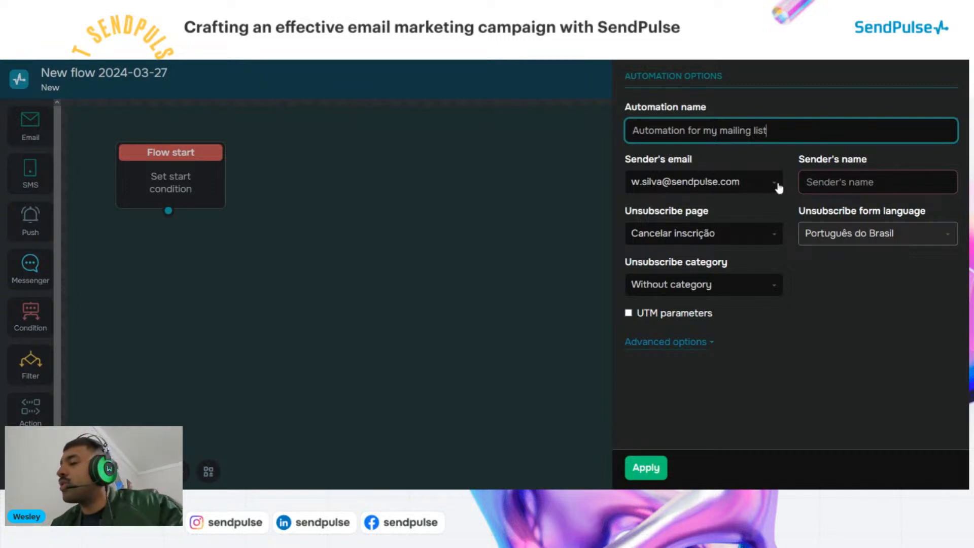
{"action": "left_click", "coordinate": [811, 182]}
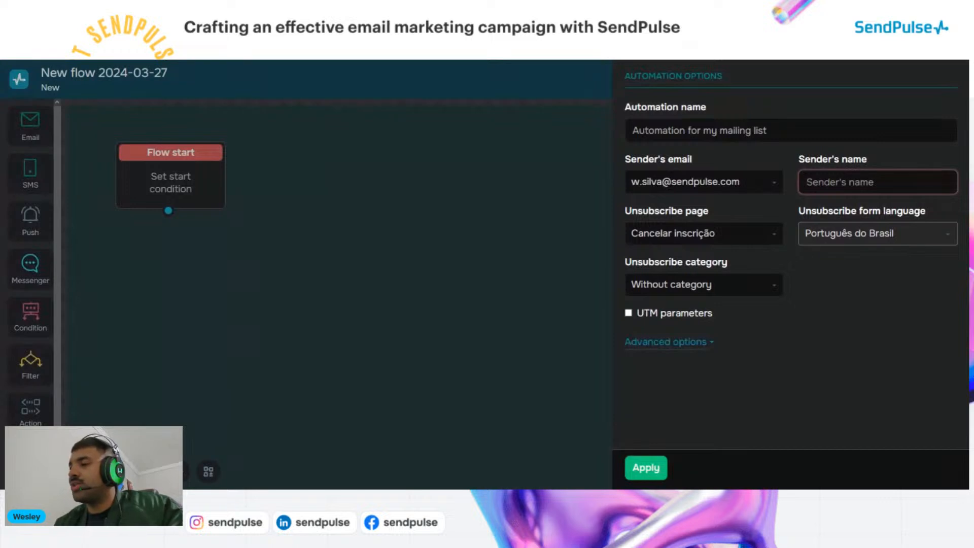
{"action": "type", "text": "Wesley"}
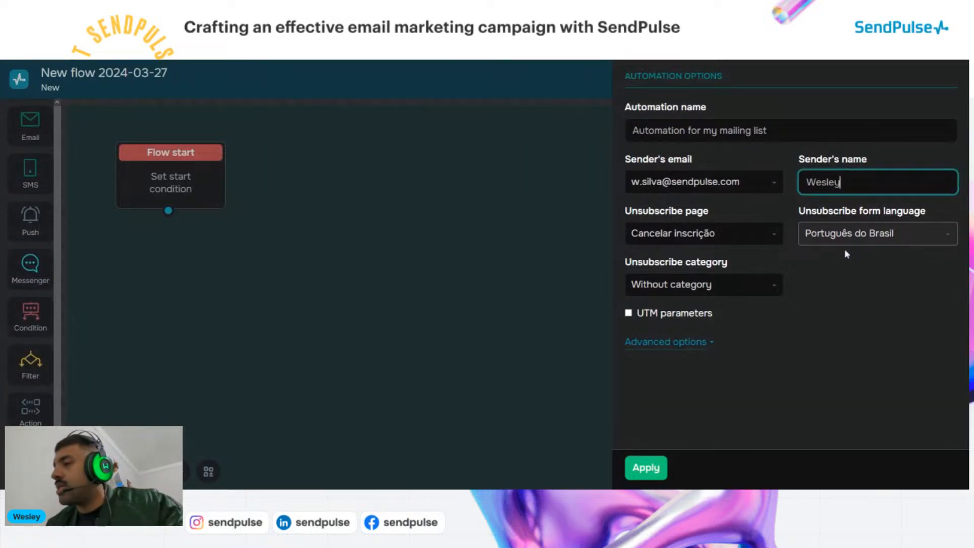
Choose the default unsubscribe page, keep English as its language, and apply the settings
{"action": "left_click", "coordinate": [705, 236]}
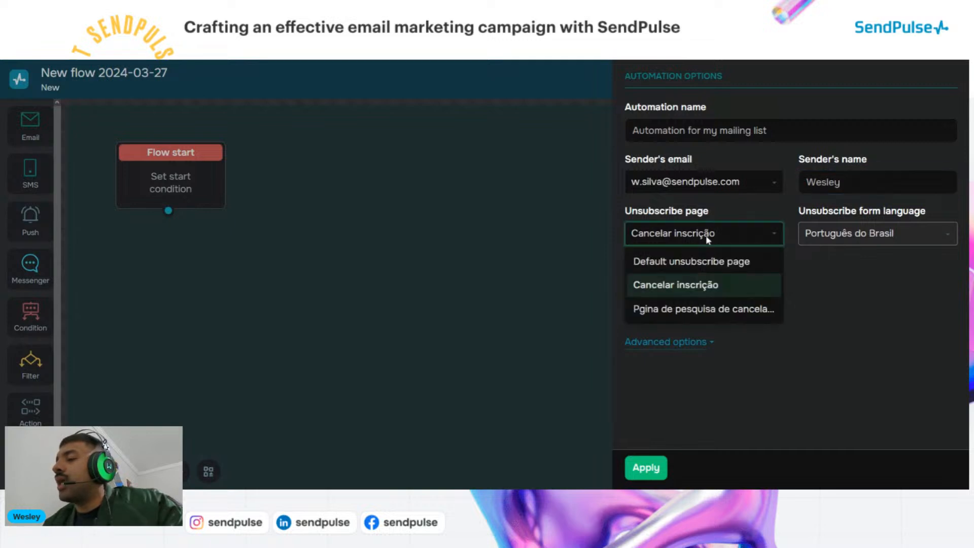
{"action": "left_click", "coordinate": [705, 236]}
{"action": "left_click", "coordinate": [705, 235]}
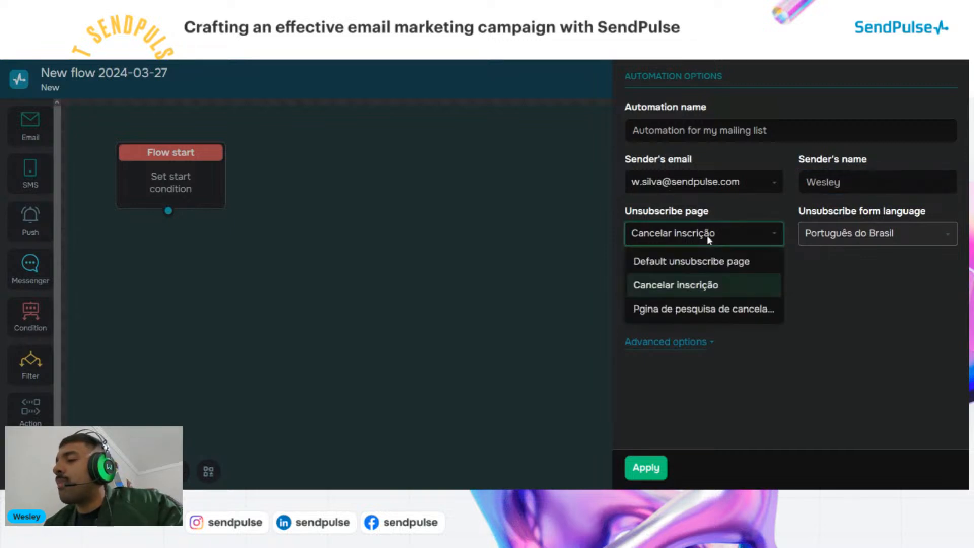
{"action": "left_click", "coordinate": [698, 261]}
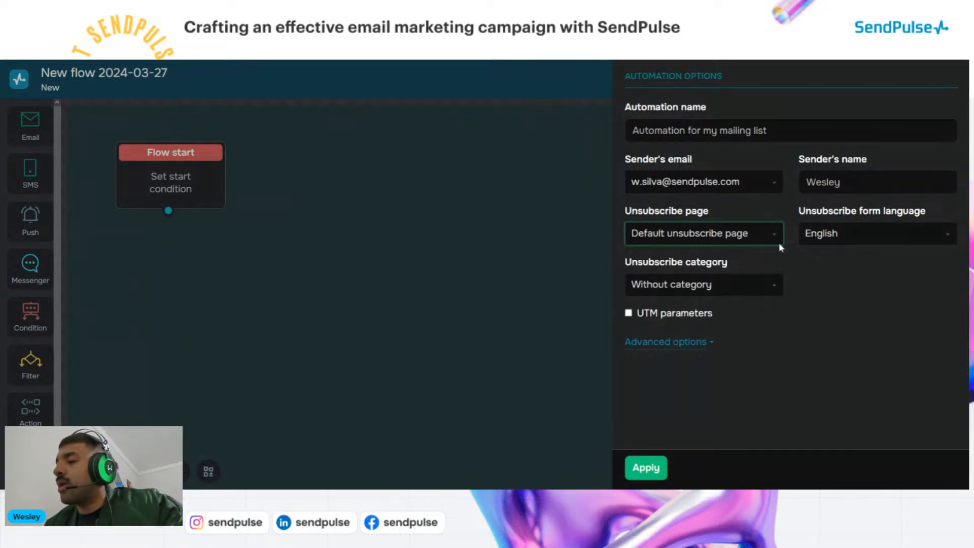
{"action": "left_click", "coordinate": [834, 235]}
{"action": "left_click", "coordinate": [834, 235]}
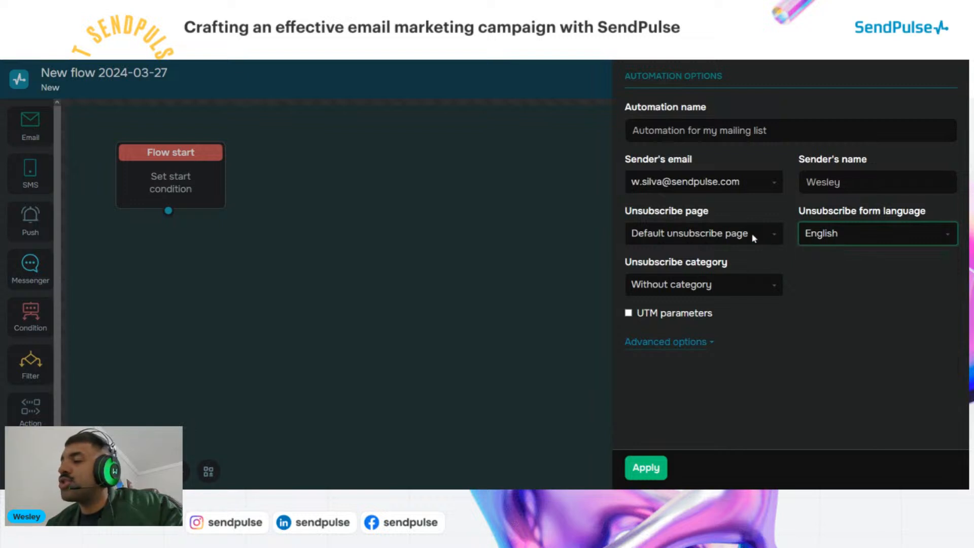
{"action": "left_click", "coordinate": [645, 468]}
{"action": "left_click", "coordinate": [559, 414]}
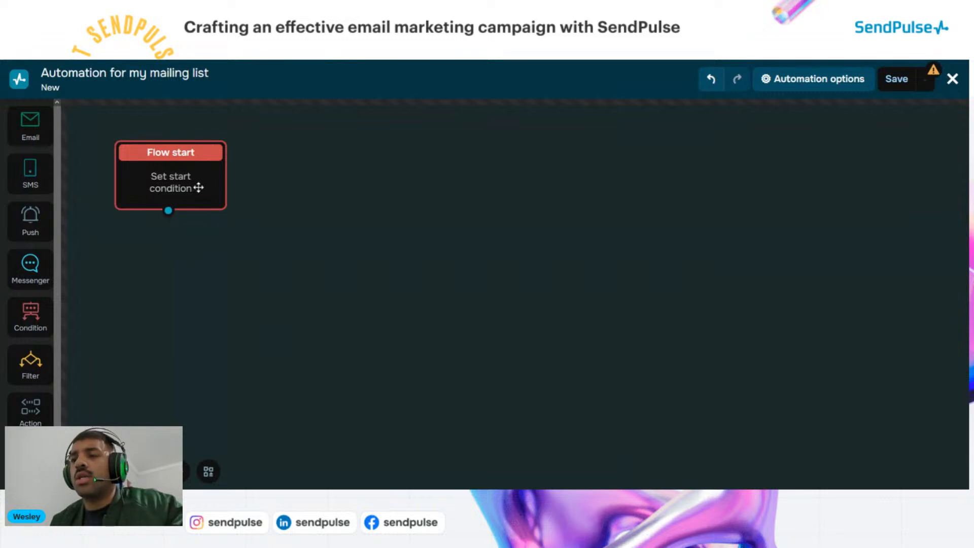
{"action": "left_click", "coordinate": [138, 187]}
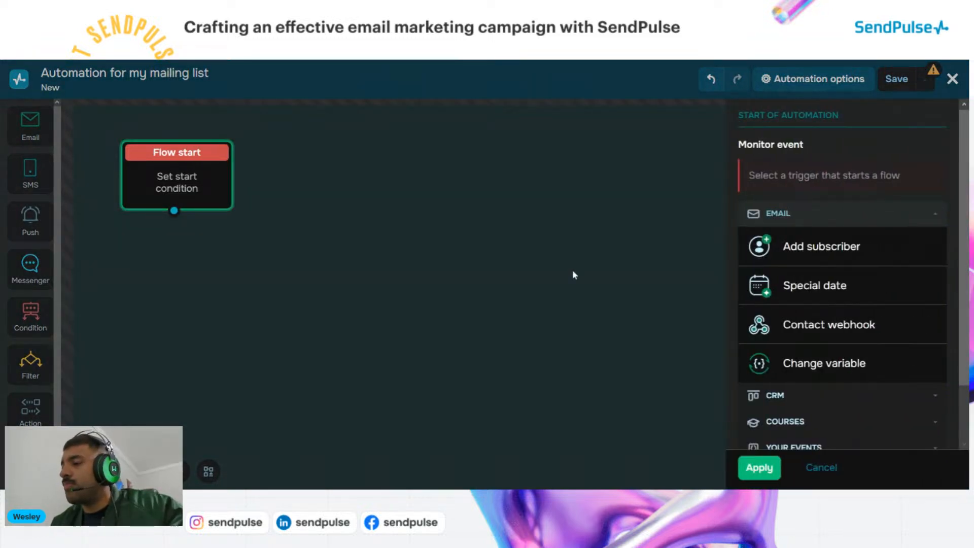
Trigger the flow on Add subscriber for mailing list number two and apply it
{"action": "scroll", "coordinate": [812, 305], "scroll_direction": "down", "scroll_amount": 1}
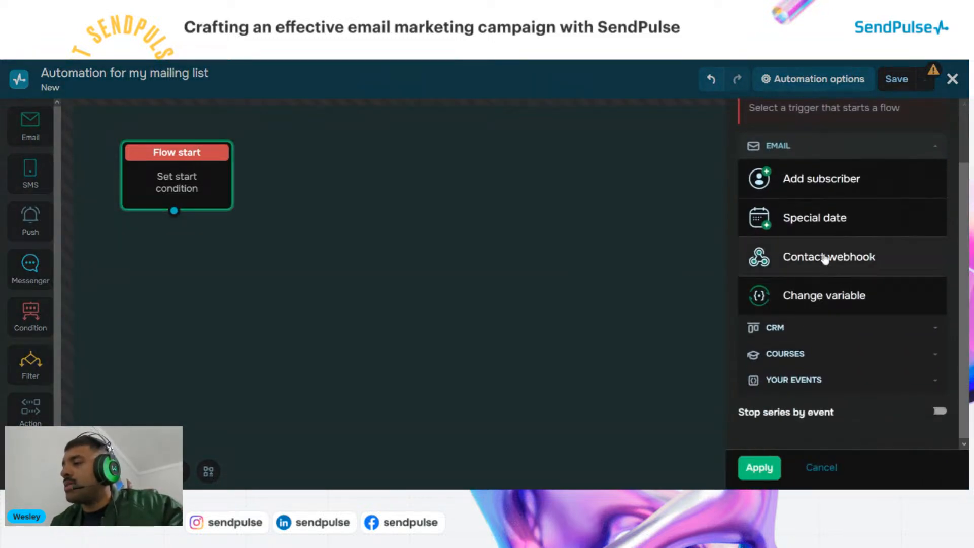
{"action": "left_click", "coordinate": [815, 194]}
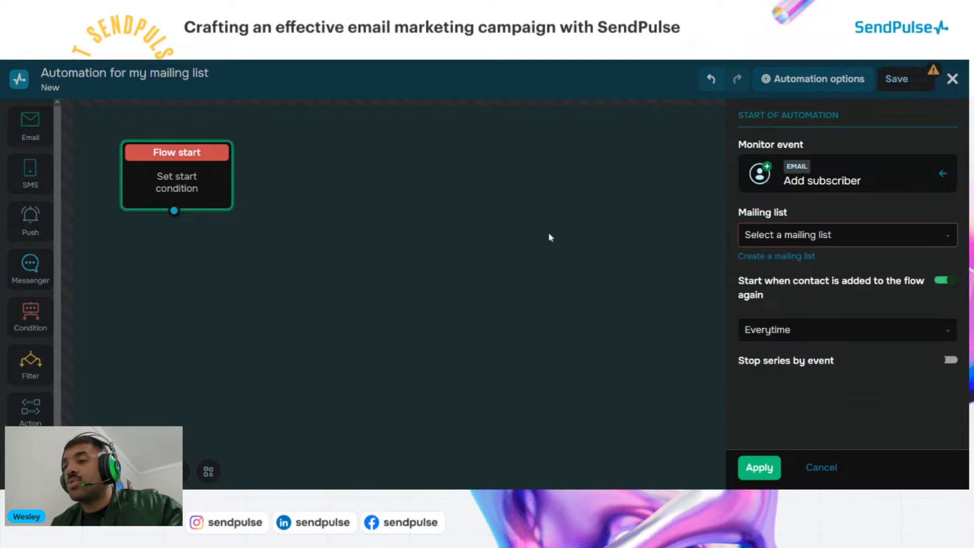
{"action": "left_click", "coordinate": [805, 237]}
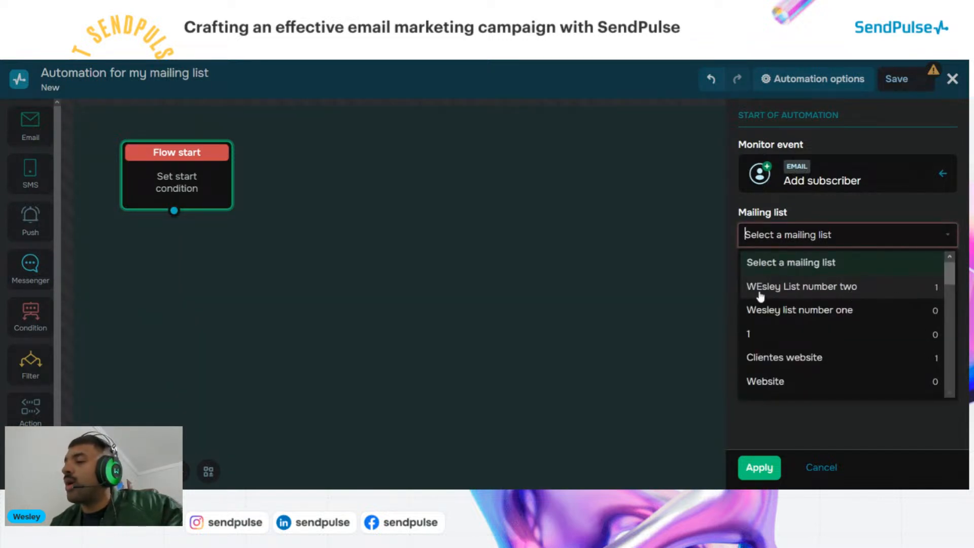
{"action": "left_click", "coordinate": [776, 288]}
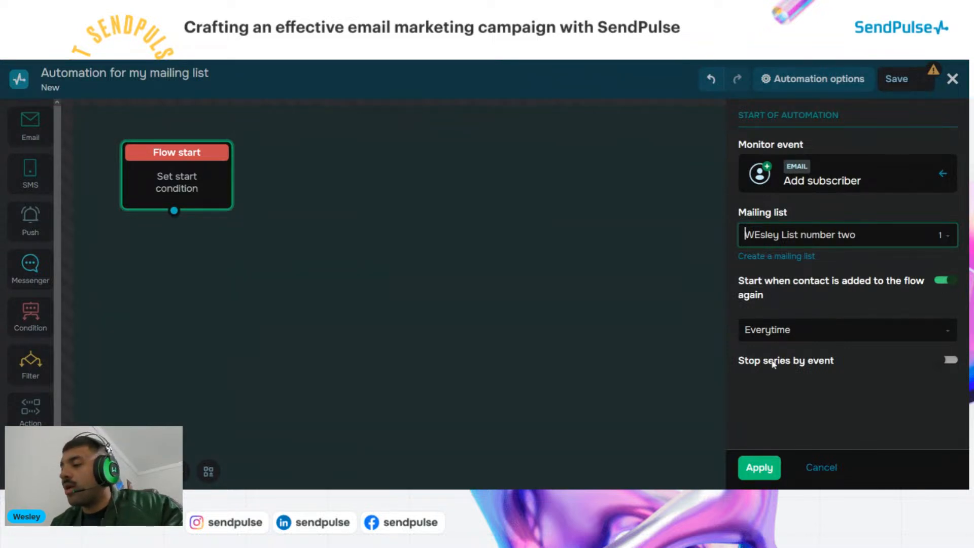
{"action": "left_click", "coordinate": [761, 465]}
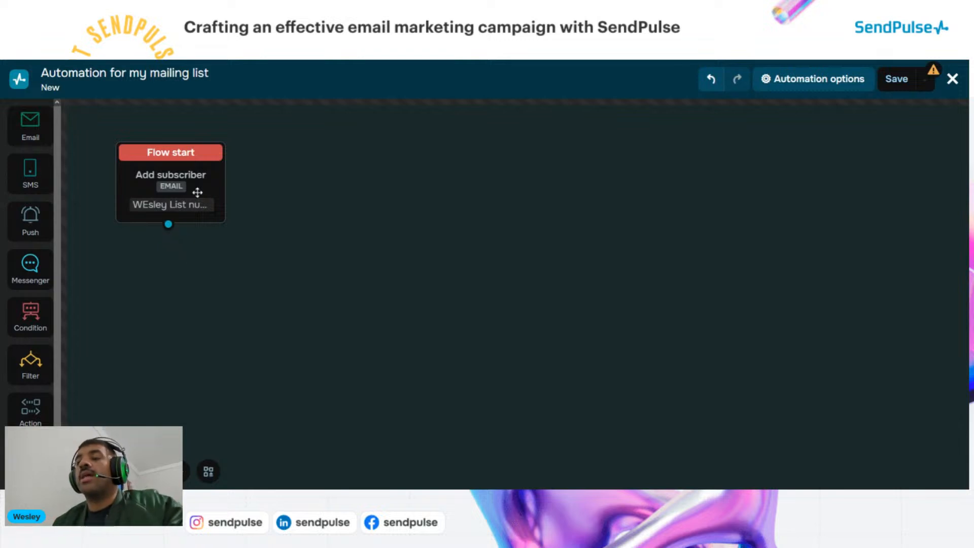
Shift Flow start slightly right and drop an Email block connected beneath it
{"action": "left_click_drag", "start_coordinate": [190, 156], "coordinate": [214, 157]}
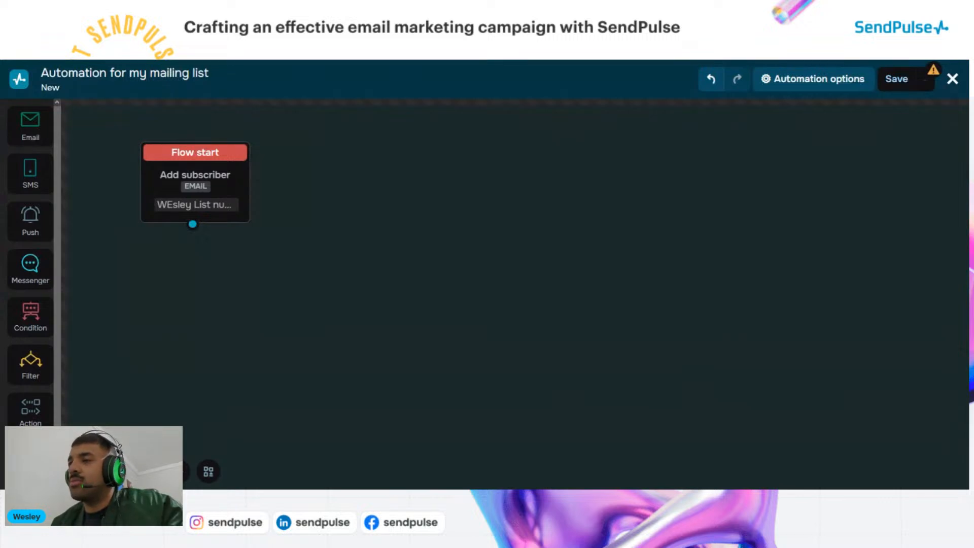
{"action": "left_click_drag", "start_coordinate": [30, 133], "coordinate": [163, 285]}
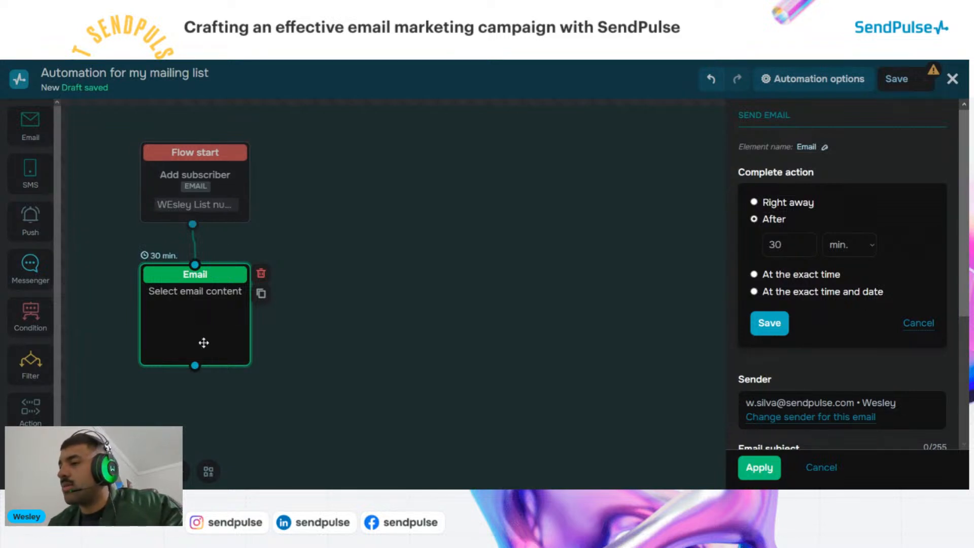
Set the welcome email's send timing to After 1 hour and save it
{"action": "left_click", "coordinate": [795, 204]}
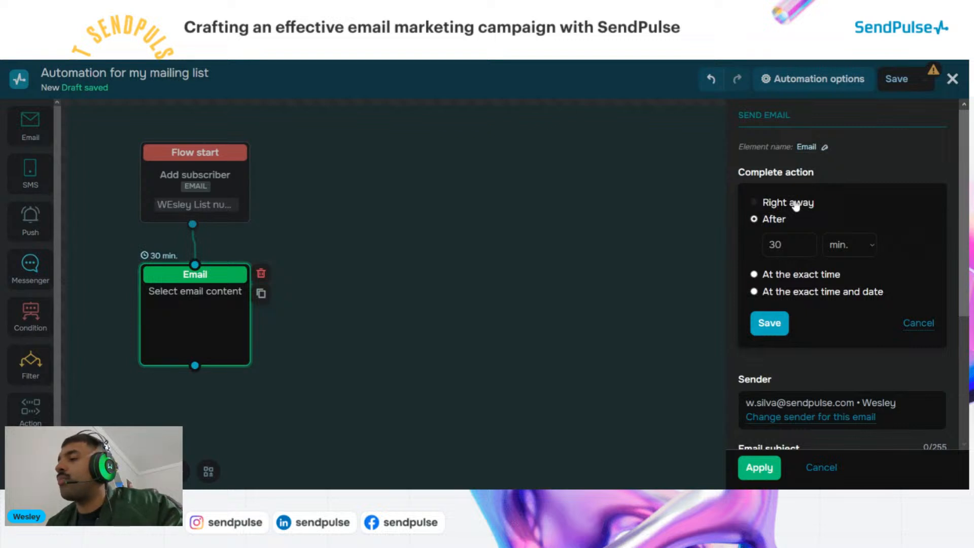
{"action": "left_click", "coordinate": [776, 220]}
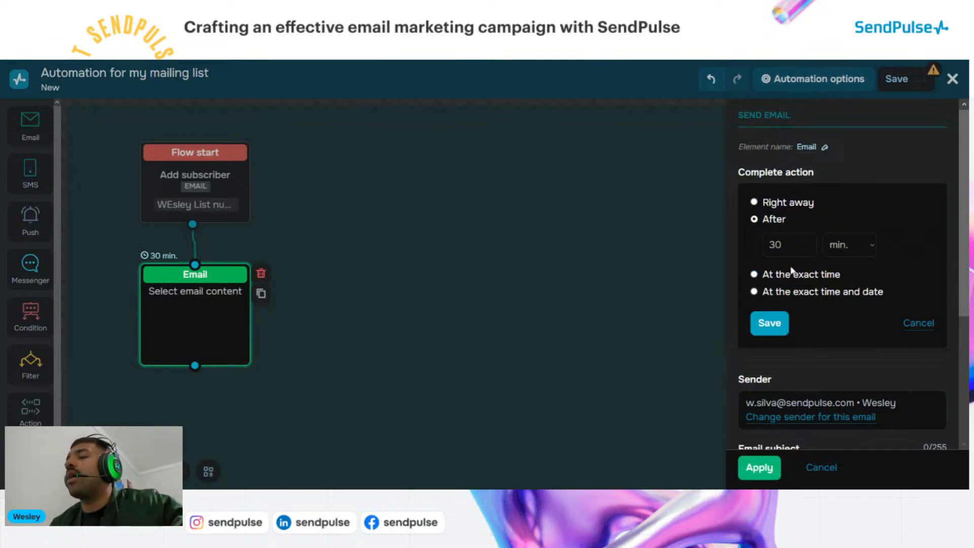
{"action": "left_click", "coordinate": [854, 248]}
{"action": "left_click", "coordinate": [848, 263]}
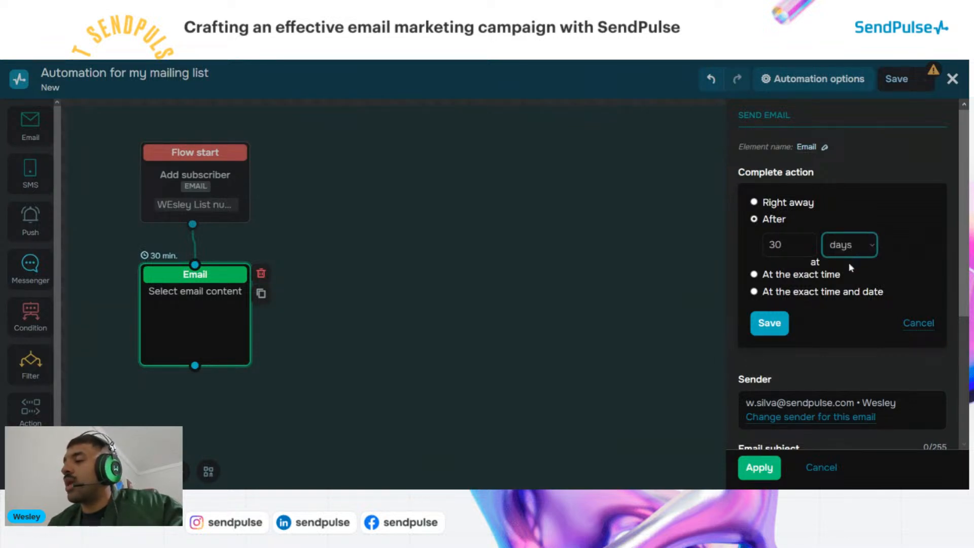
{"action": "left_click", "coordinate": [847, 255]}
{"action": "left_click", "coordinate": [845, 276]}
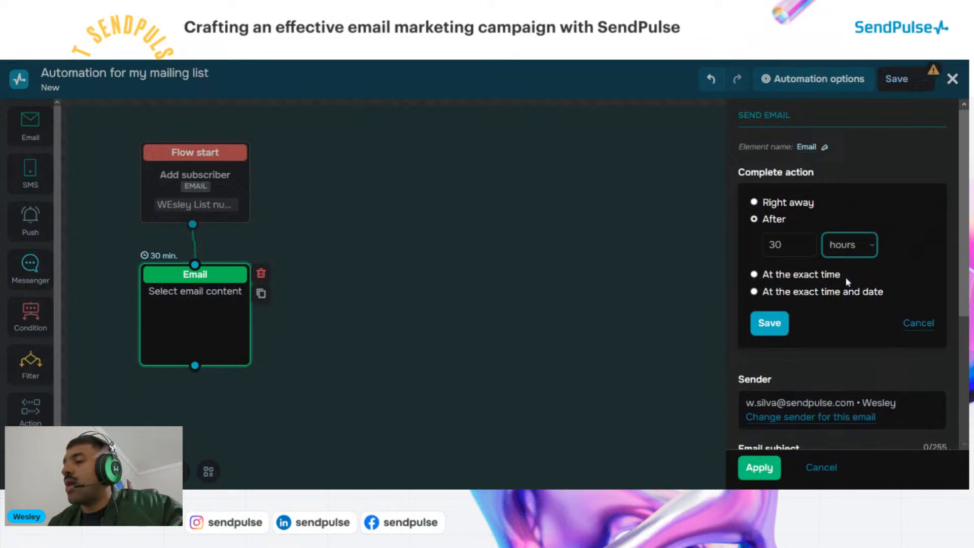
{"action": "double_click", "coordinate": [775, 244]}
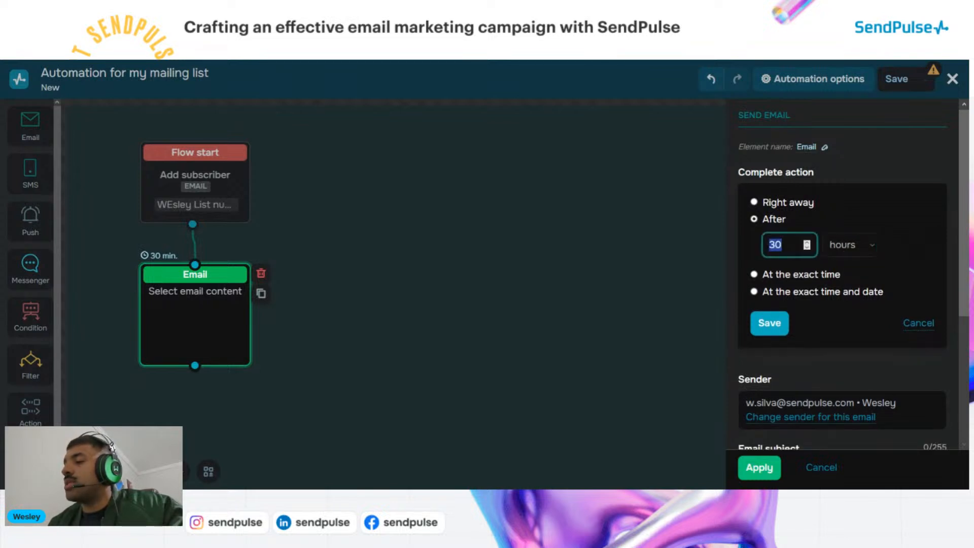
{"action": "type", "text": "1"}
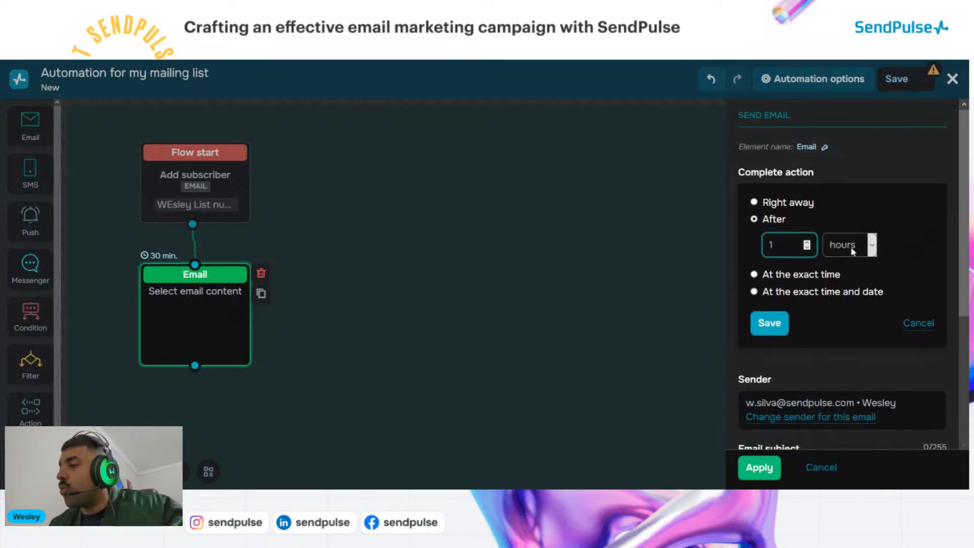
{"action": "left_click", "coordinate": [866, 221]}
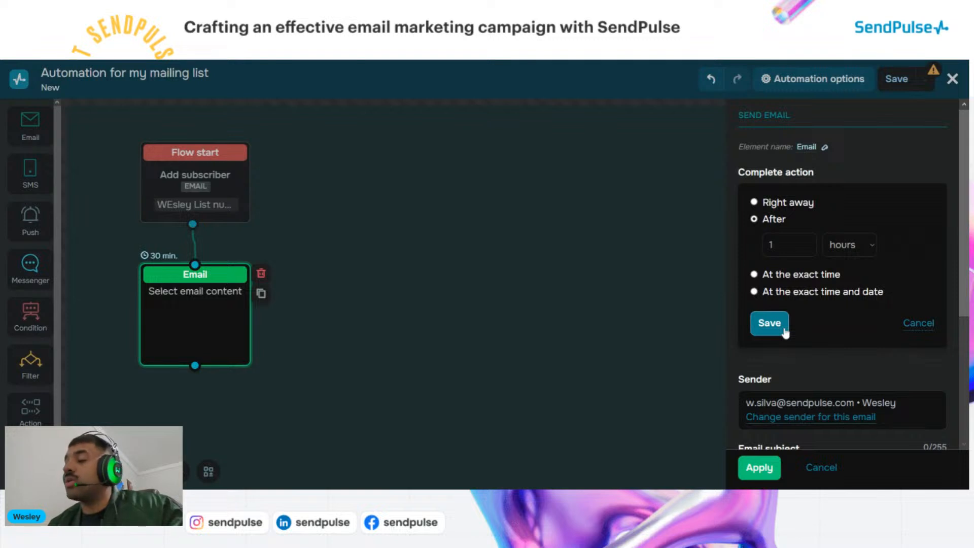
{"action": "left_click", "coordinate": [768, 323]}
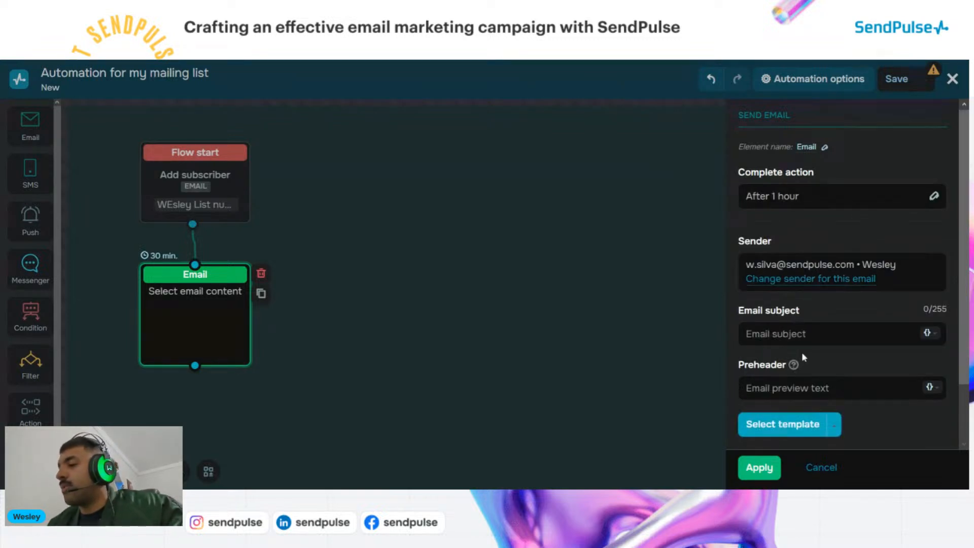
Enter 'Thanks for sign up' as the welcome email's subject
{"action": "left_click", "coordinate": [802, 334]}
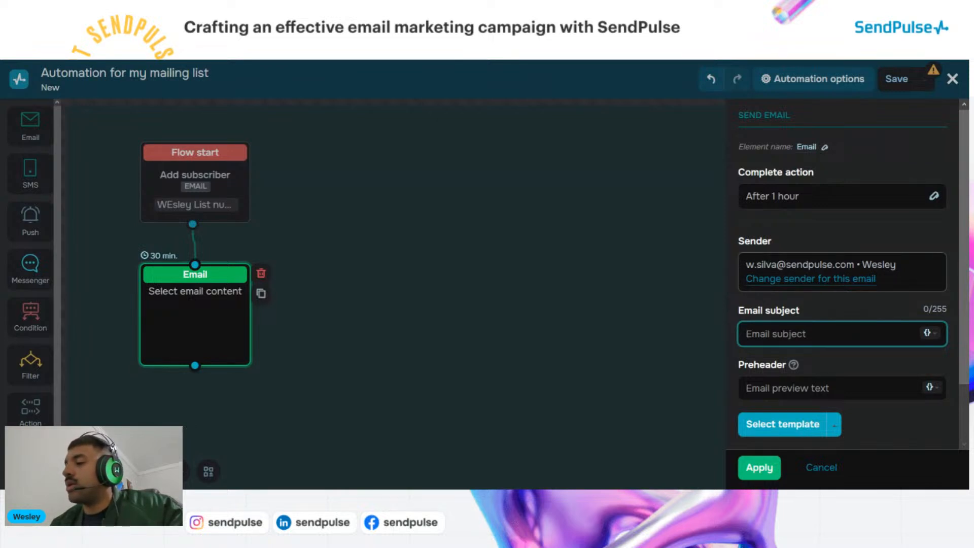
{"action": "left_click_drag", "start_coordinate": [746, 265], "coordinate": [855, 265]}
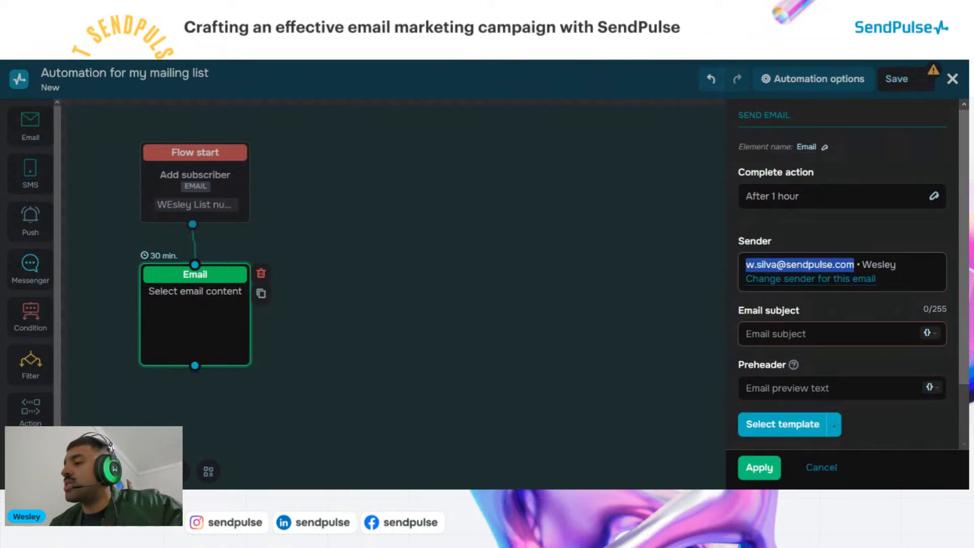
{"action": "left_click", "coordinate": [906, 244]}
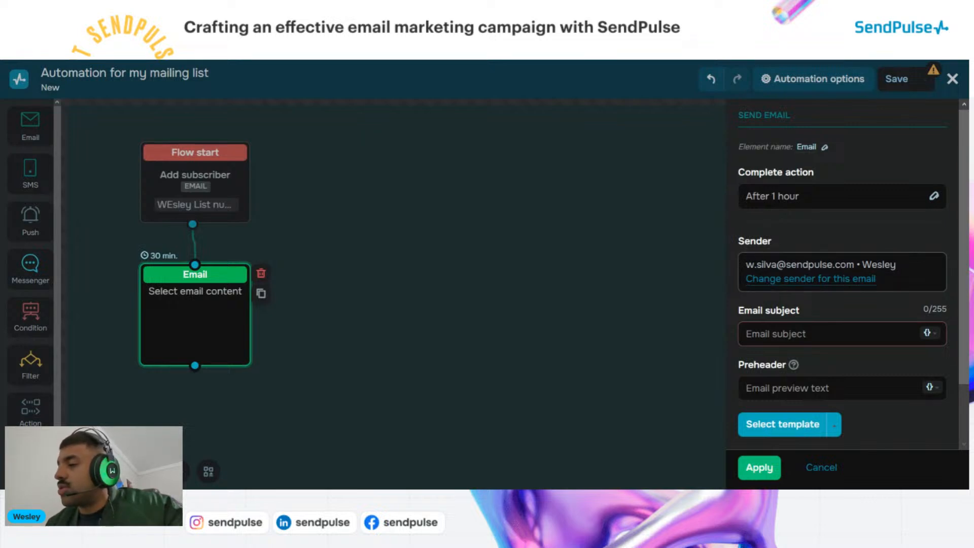
{"action": "left_click_drag", "start_coordinate": [862, 264], "coordinate": [896, 264]}
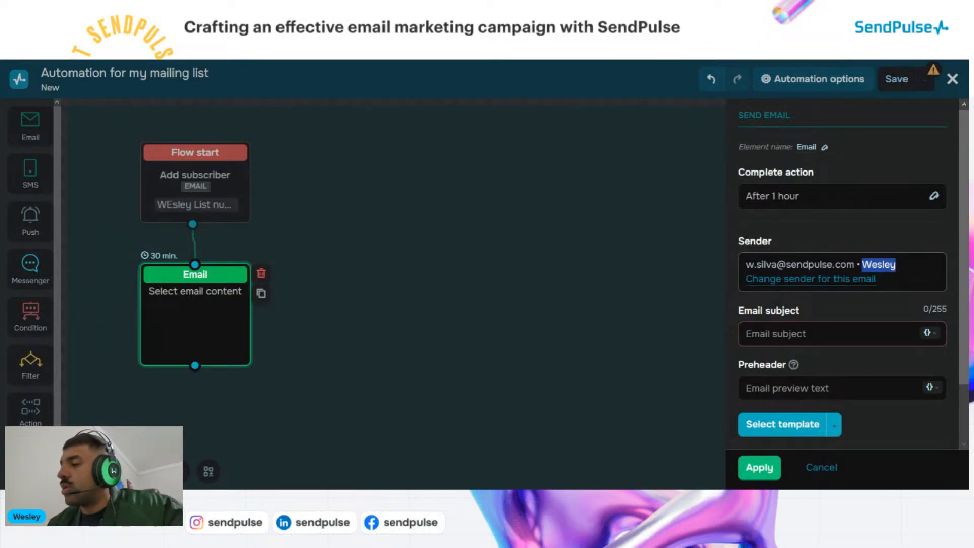
{"action": "left_click", "coordinate": [881, 245]}
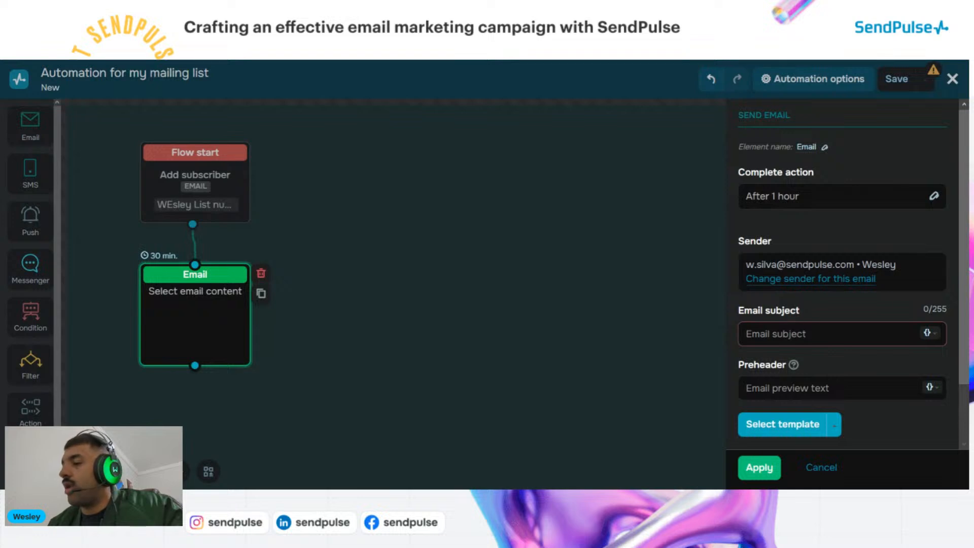
{"action": "left_click", "coordinate": [809, 334]}
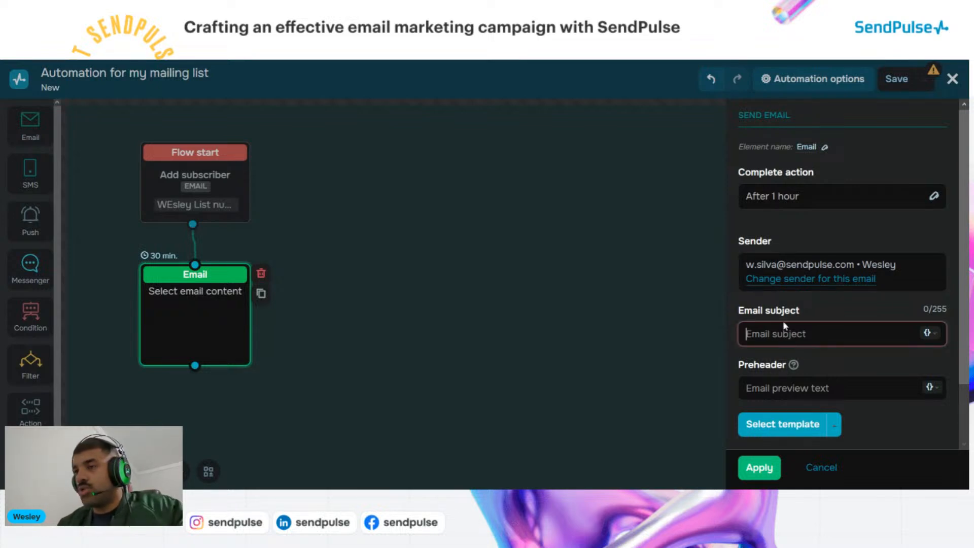
{"action": "type", "text": "T"}
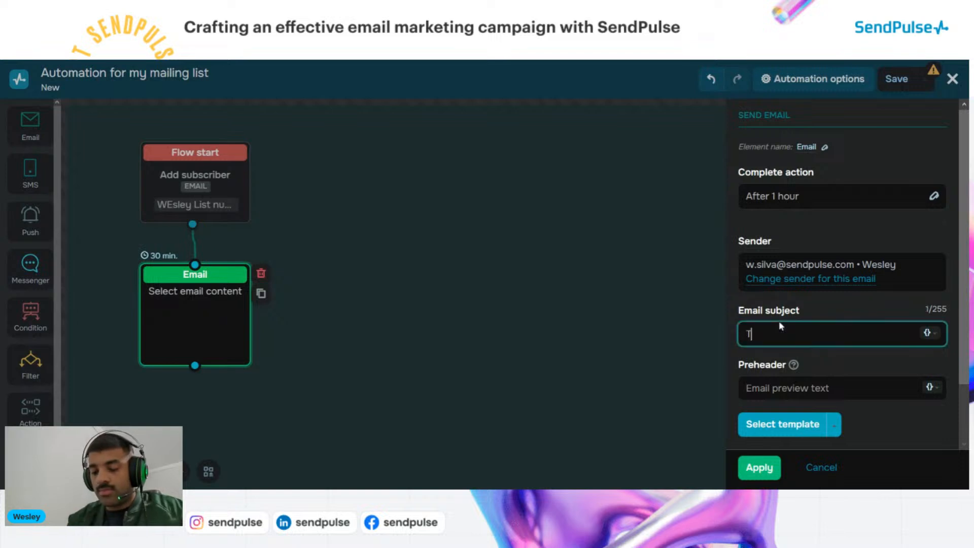
{"action": "type", "text": "hanks for "}
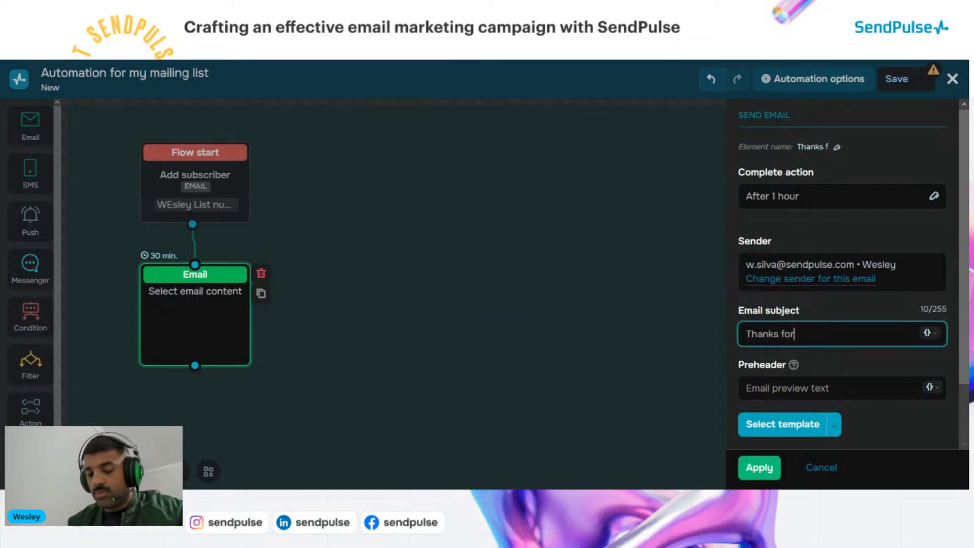
{"action": "type", "text": "si"}
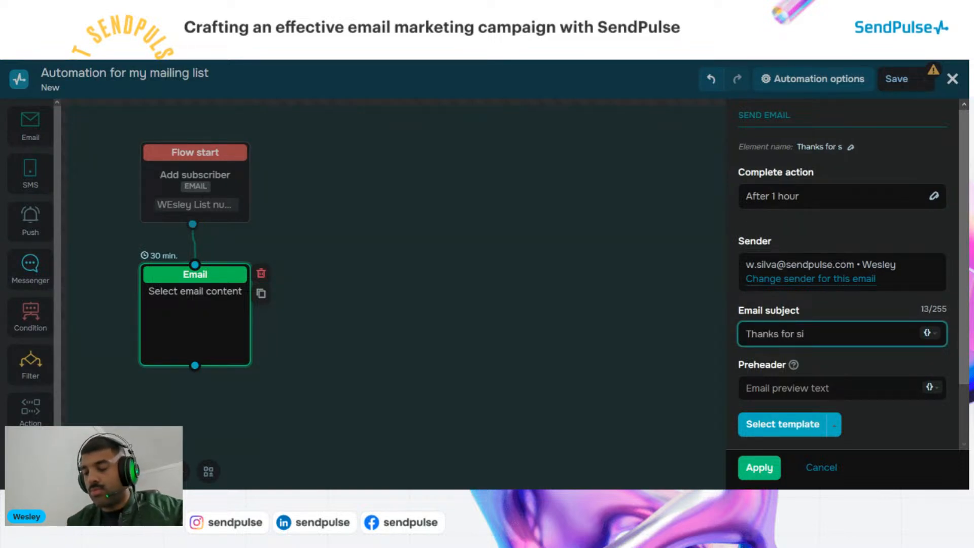
{"action": "type", "text": "gn up"}
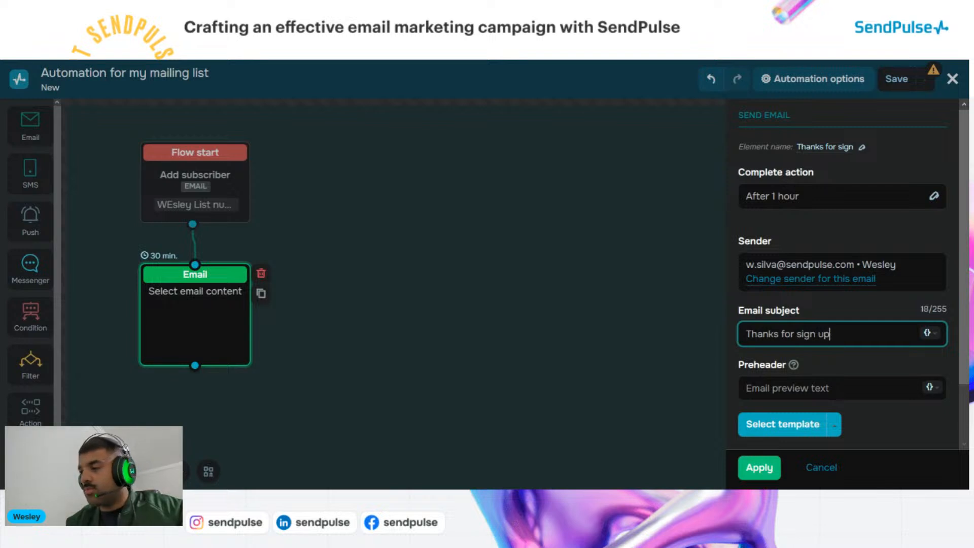
{"action": "left_click", "coordinate": [831, 311]}
{"action": "scroll", "coordinate": [811, 305], "scroll_direction": "down", "scroll_amount": 2}
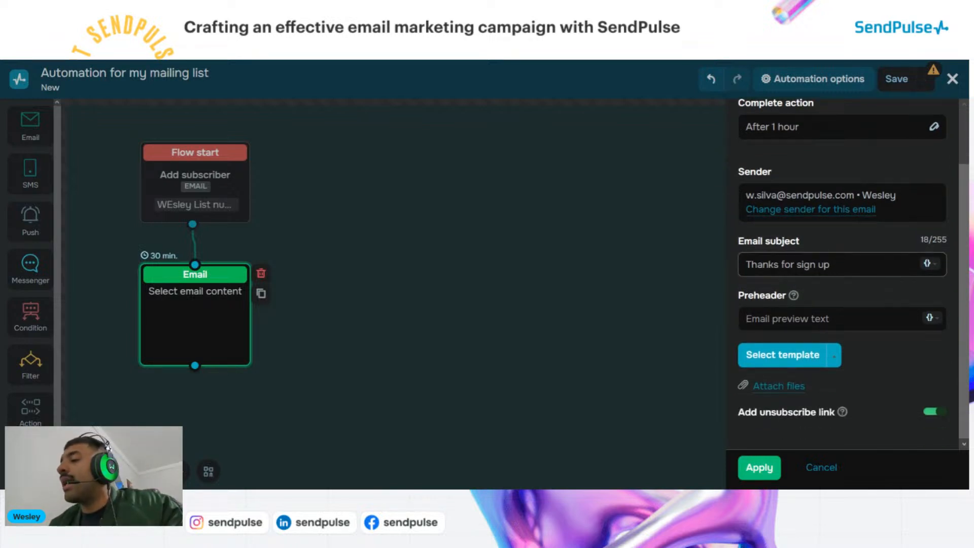
Prefix the subject with the {{Name}} variable, deleting the extra {{email}} and {{phone}} variables
{"action": "left_click", "coordinate": [751, 264]}
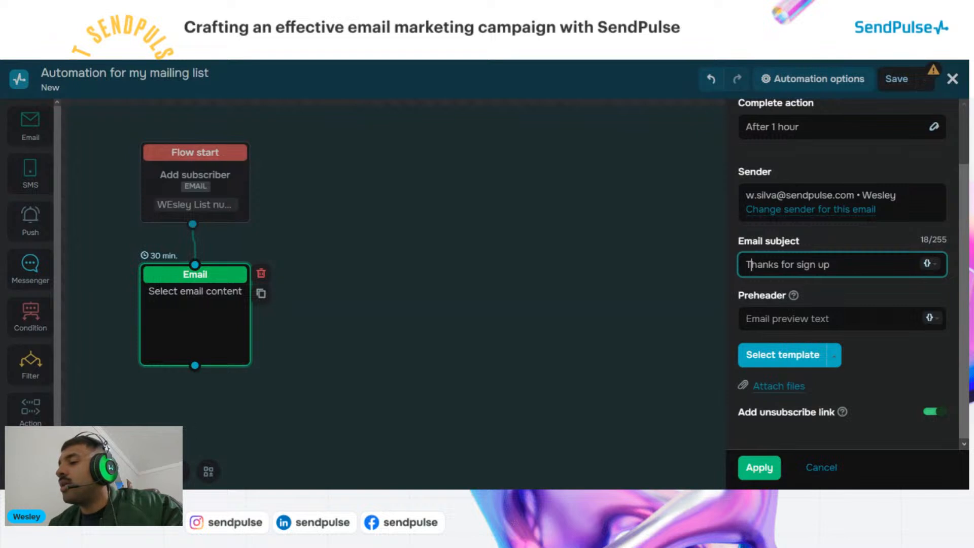
{"action": "key", "text": "Left"}
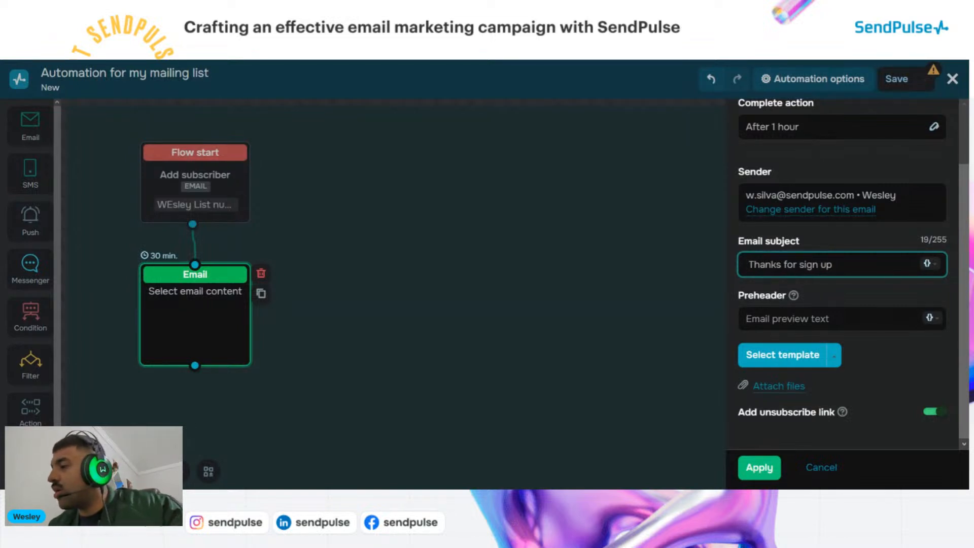
{"action": "left_click", "coordinate": [927, 263]}
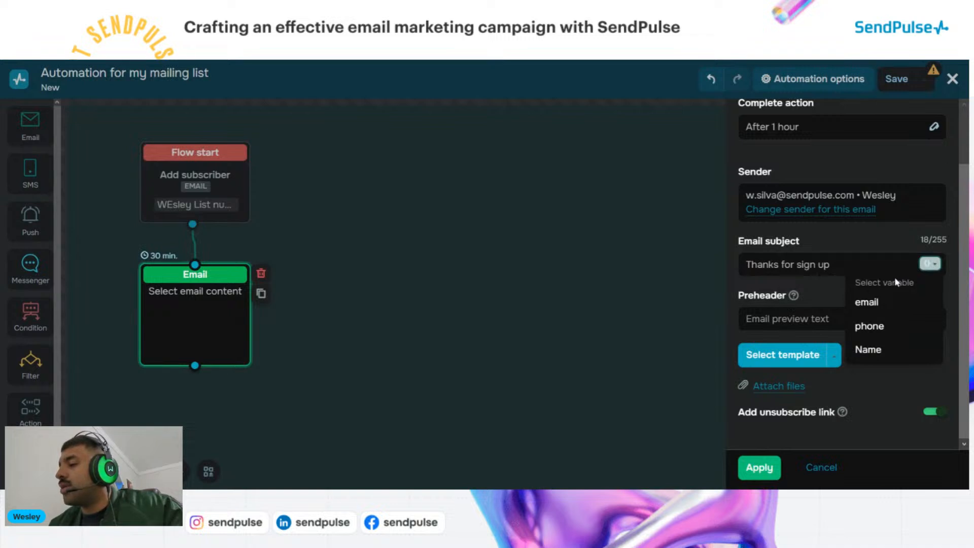
{"action": "left_click", "coordinate": [882, 303]}
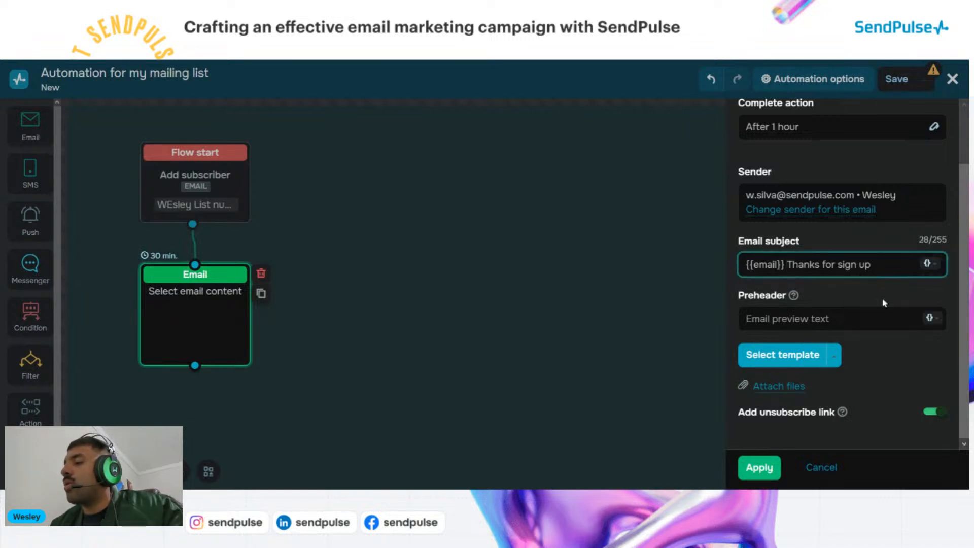
{"action": "left_click", "coordinate": [929, 263]}
{"action": "left_click", "coordinate": [885, 326]}
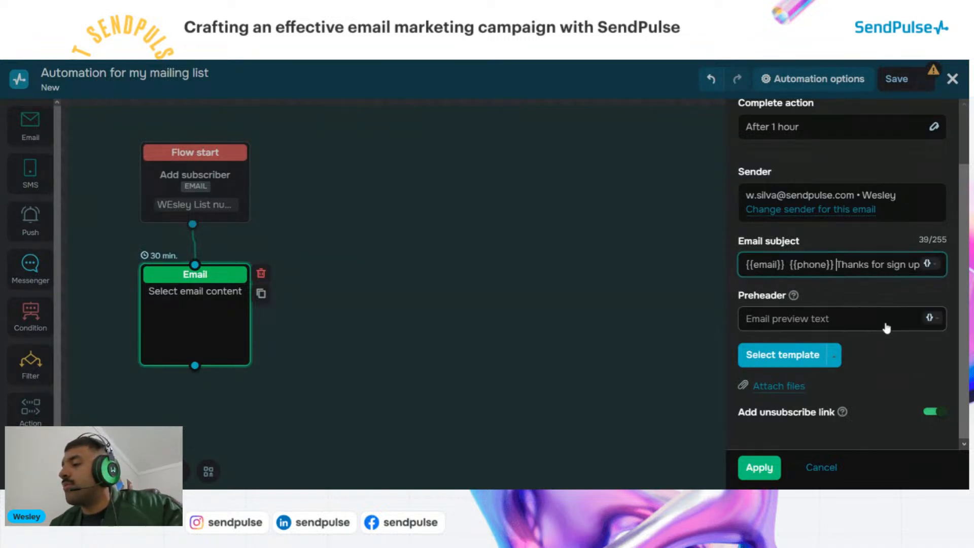
{"action": "left_click", "coordinate": [930, 265]}
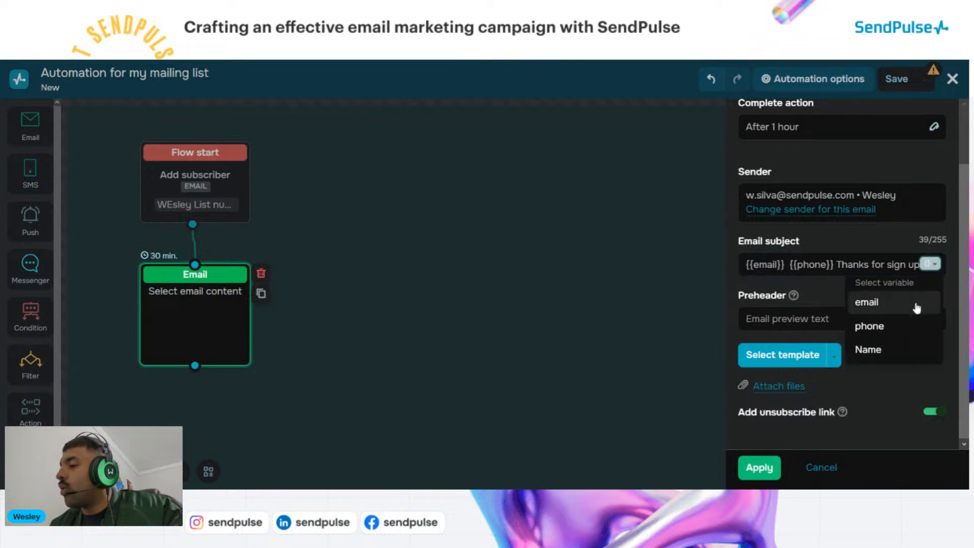
{"action": "left_click", "coordinate": [885, 349]}
{"action": "left_click_drag", "start_coordinate": [838, 264], "coordinate": [717, 260]}
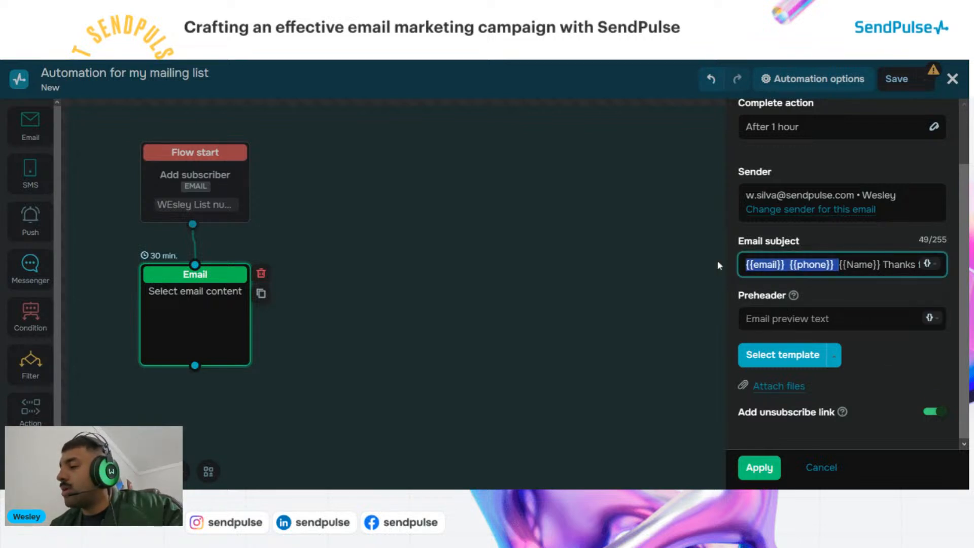
{"action": "key", "text": "BackSpace"}
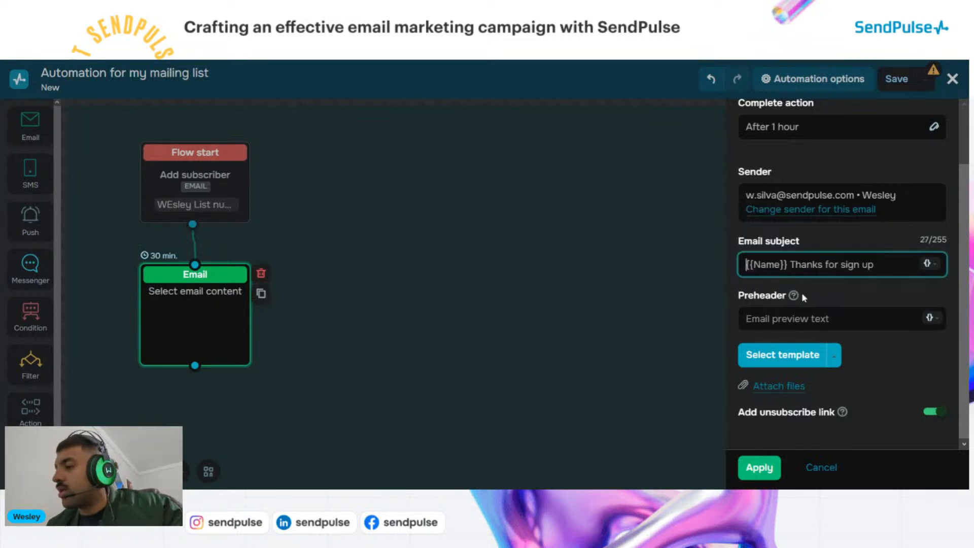
{"action": "left_click", "coordinate": [820, 303]}
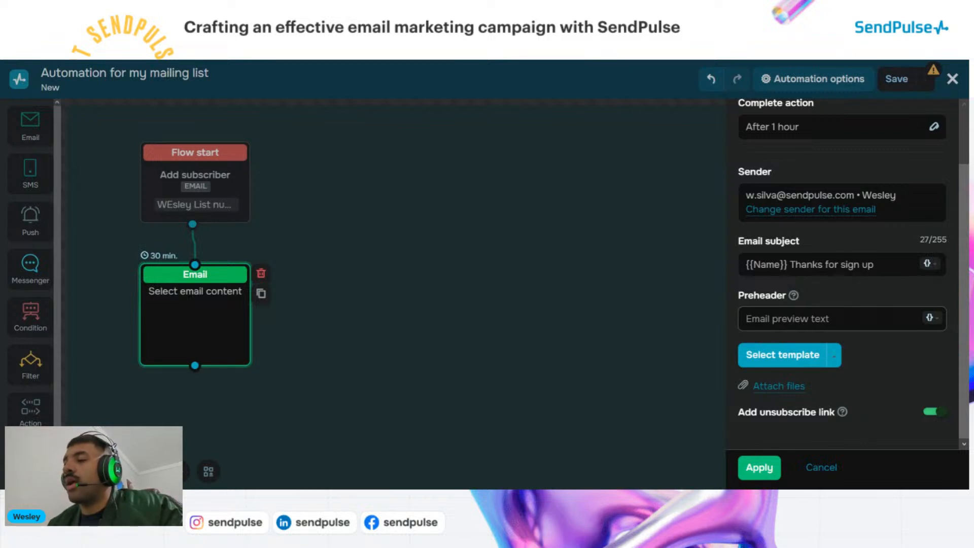
Enter 'Woow! good that you signed up' as the welcome email's preheader
{"action": "left_click", "coordinate": [832, 318]}
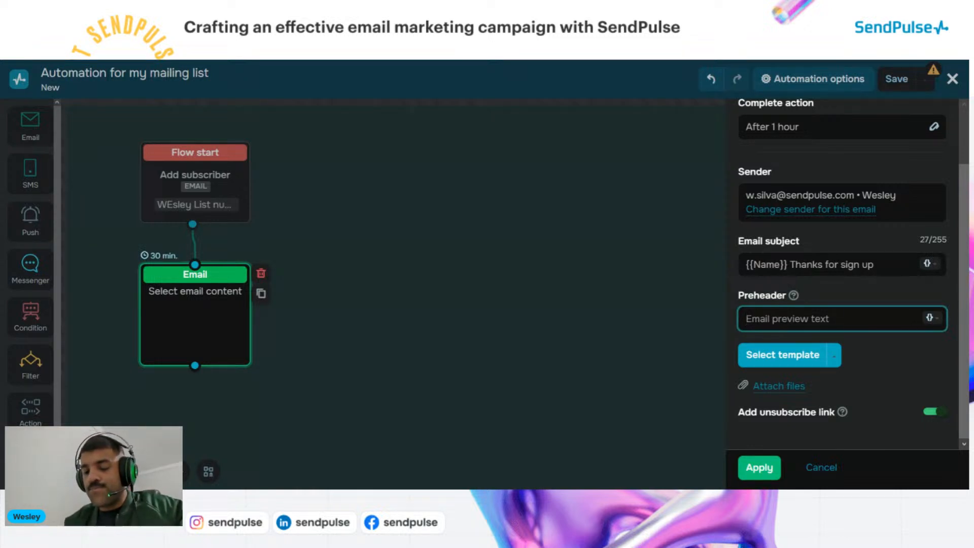
{"action": "type", "text": "Woo"}
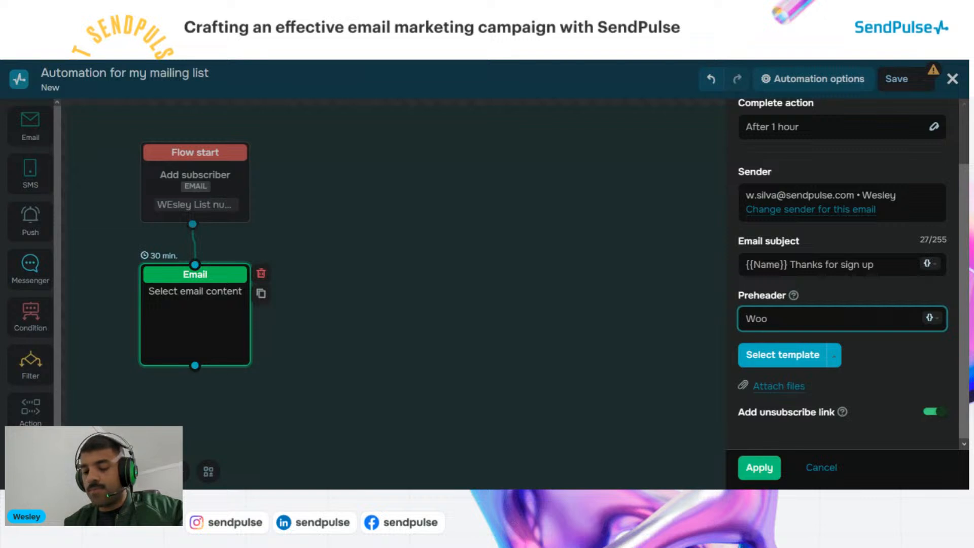
{"action": "type", "text": "w"}
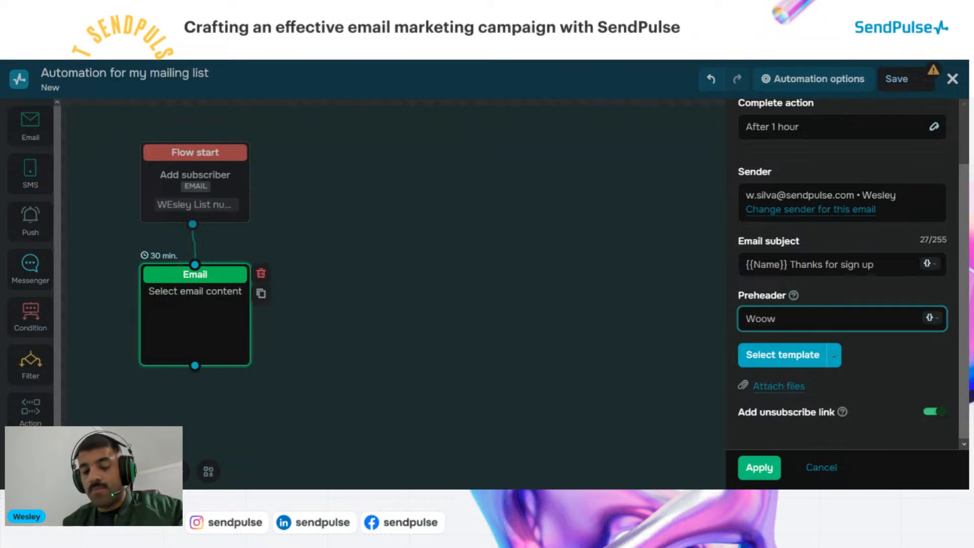
{"action": "type", "text": "! good th"}
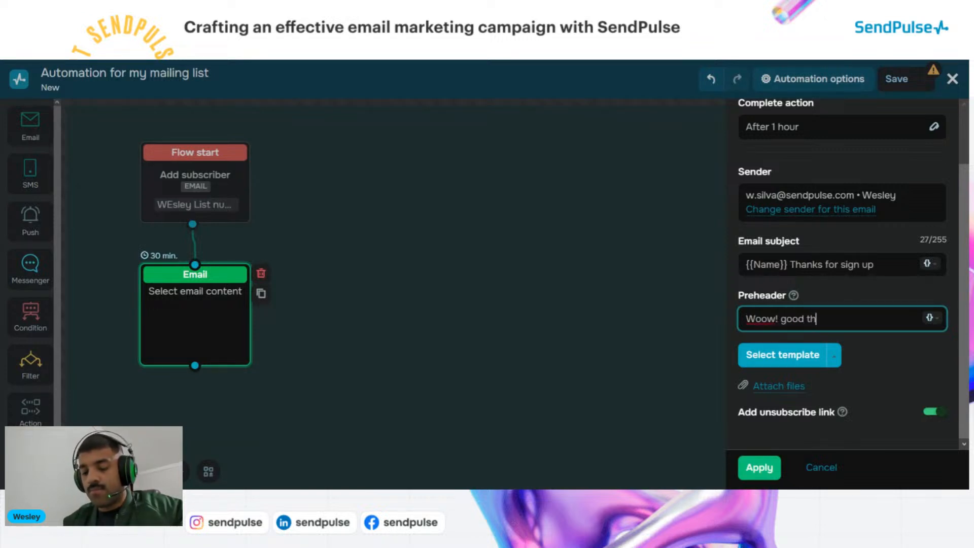
{"action": "type", "text": "at you s"}
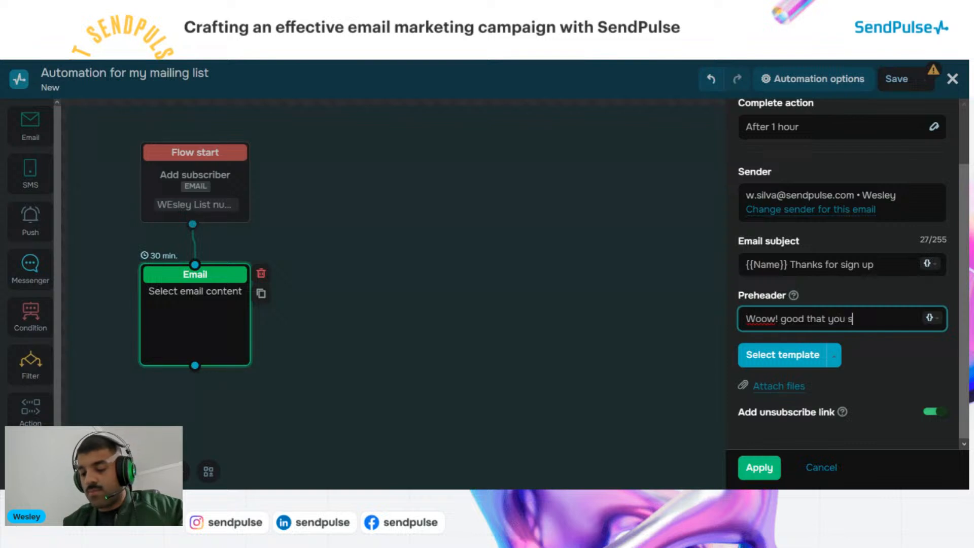
{"action": "type", "text": "igned up"}
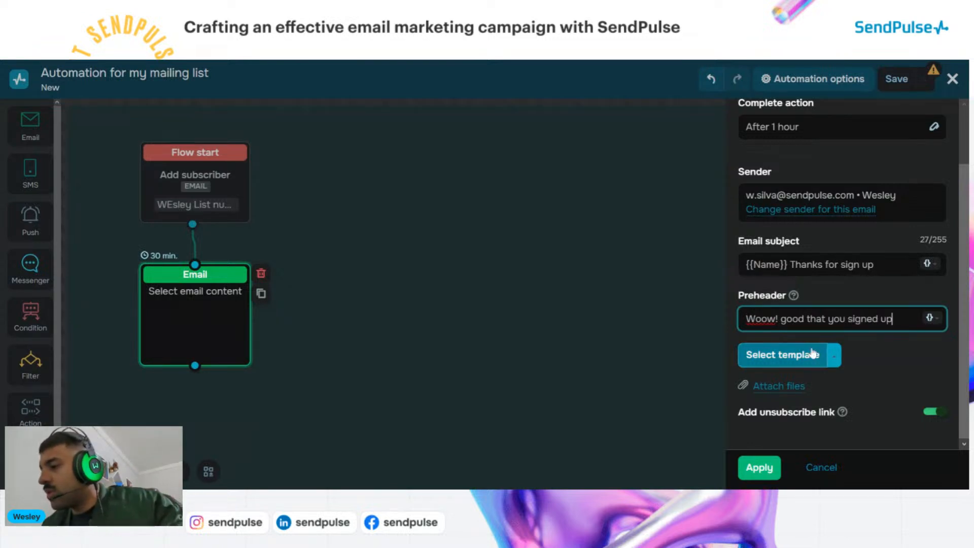
{"action": "left_click", "coordinate": [867, 355]}
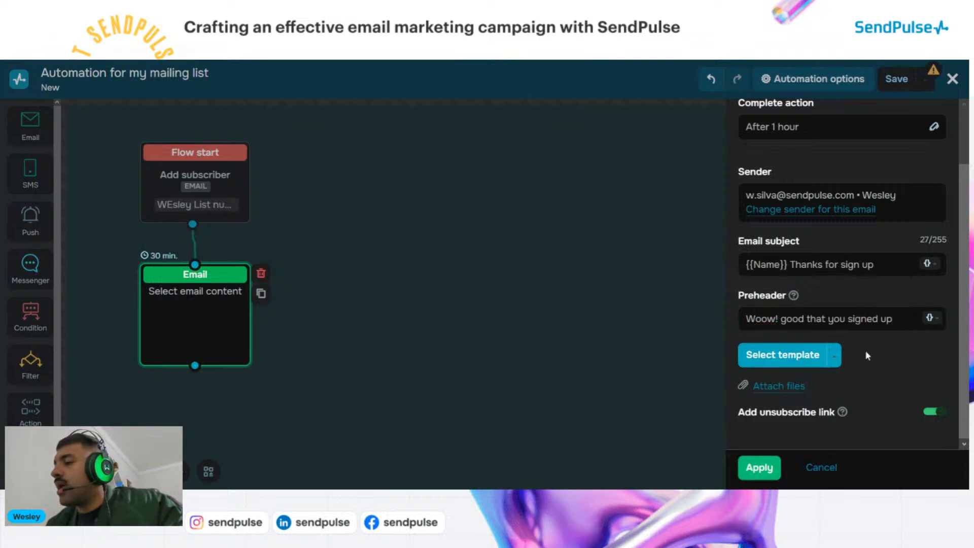
After browsing Service templates, pick the saved Fev. 14, 2024 template from My templates
{"action": "left_click", "coordinate": [781, 362]}
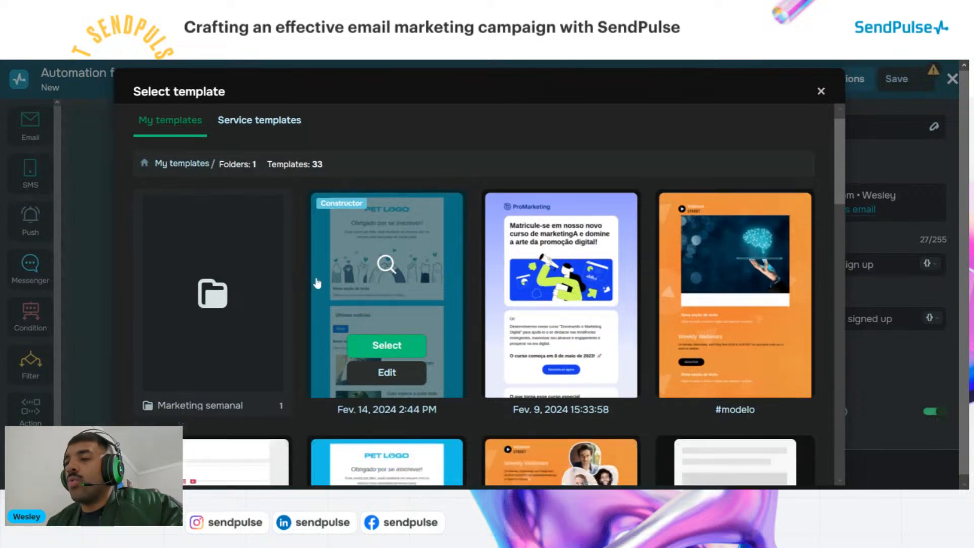
{"action": "scroll", "coordinate": [315, 283], "scroll_direction": "down", "scroll_amount": 3}
{"action": "scroll", "coordinate": [377, 293], "scroll_direction": "down", "scroll_amount": 5}
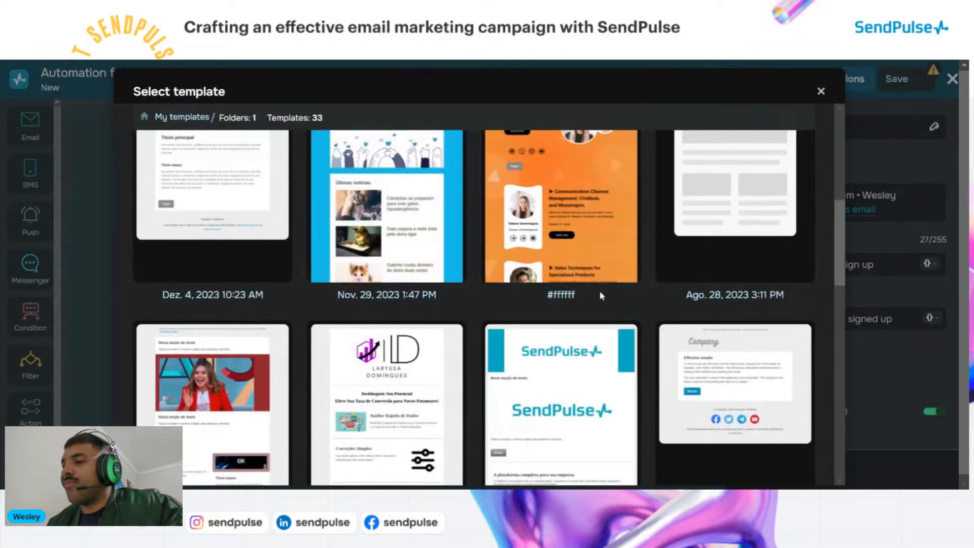
{"action": "scroll", "coordinate": [600, 296], "scroll_direction": "up", "scroll_amount": 10}
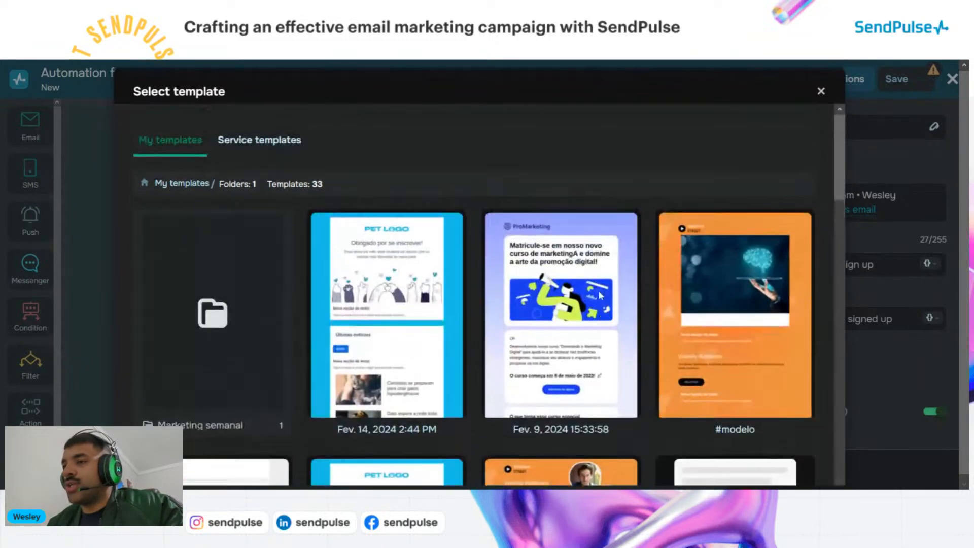
{"action": "left_click", "coordinate": [274, 148]}
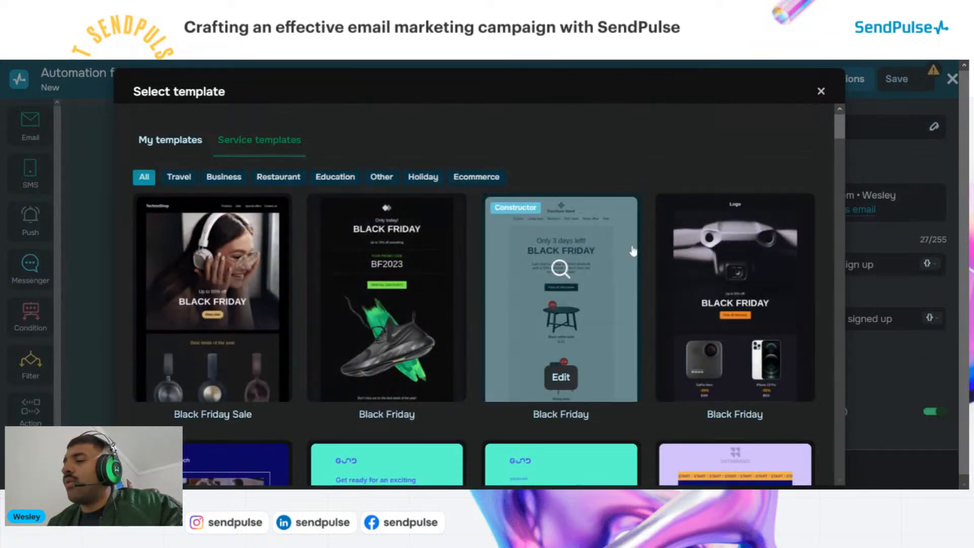
{"action": "scroll", "coordinate": [735, 284], "scroll_direction": "down", "scroll_amount": 2}
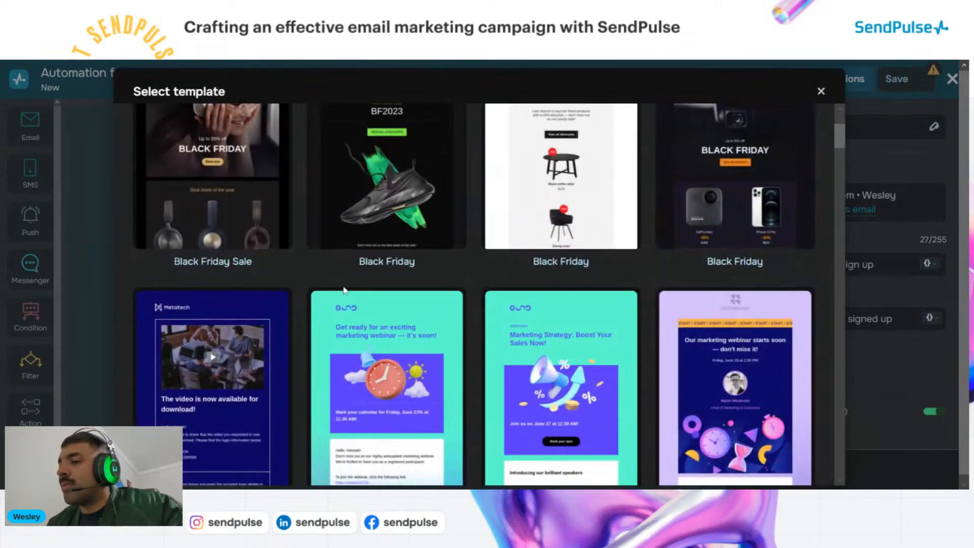
{"action": "scroll", "coordinate": [386, 284], "scroll_direction": "up", "scroll_amount": 3}
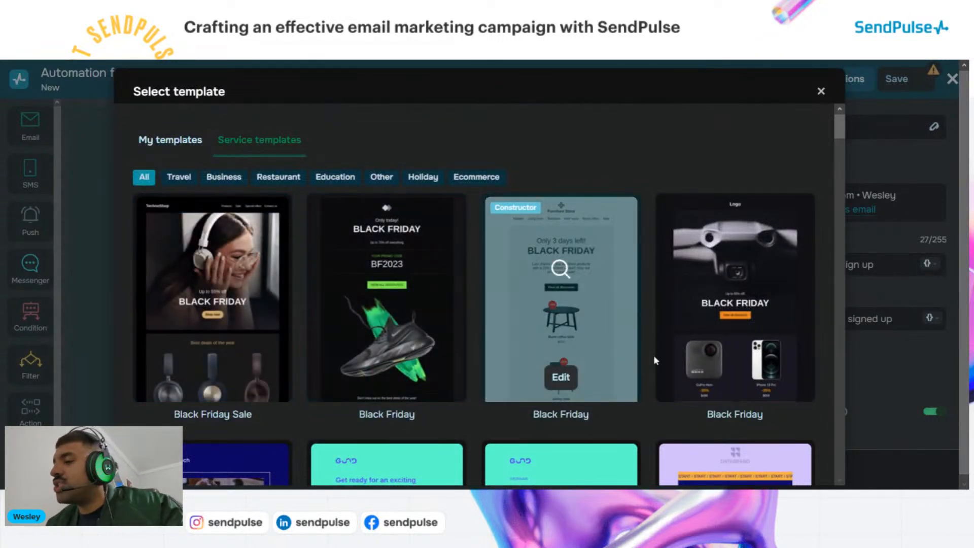
{"action": "left_click", "coordinate": [170, 140]}
{"action": "scroll", "coordinate": [427, 308], "scroll_direction": "down", "scroll_amount": 1}
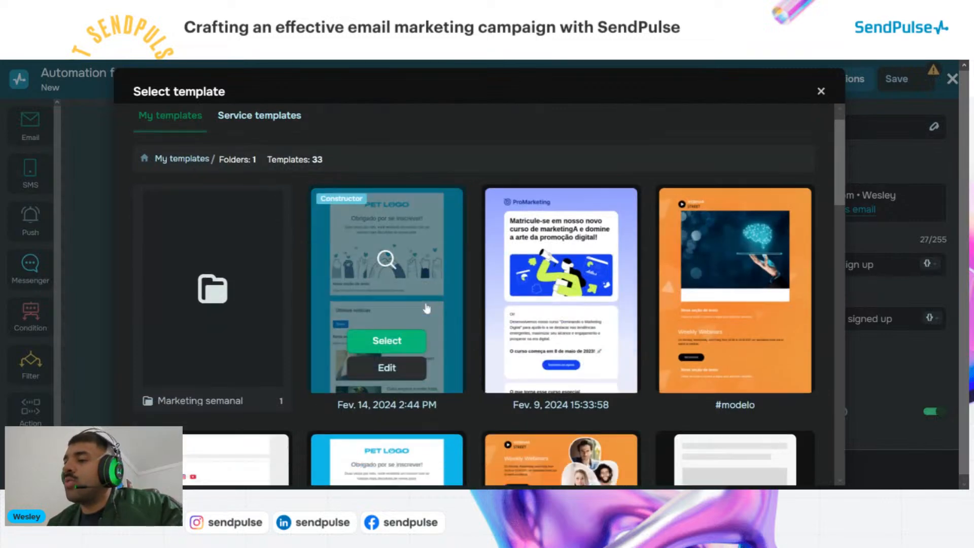
{"action": "scroll", "coordinate": [427, 308], "scroll_direction": "down", "scroll_amount": 10}
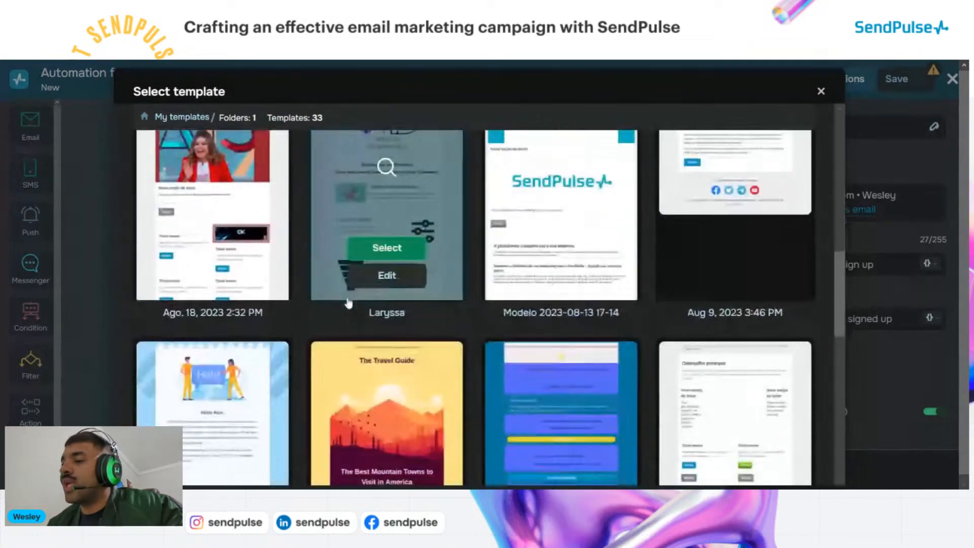
{"action": "scroll", "coordinate": [348, 303], "scroll_direction": "down", "scroll_amount": 10}
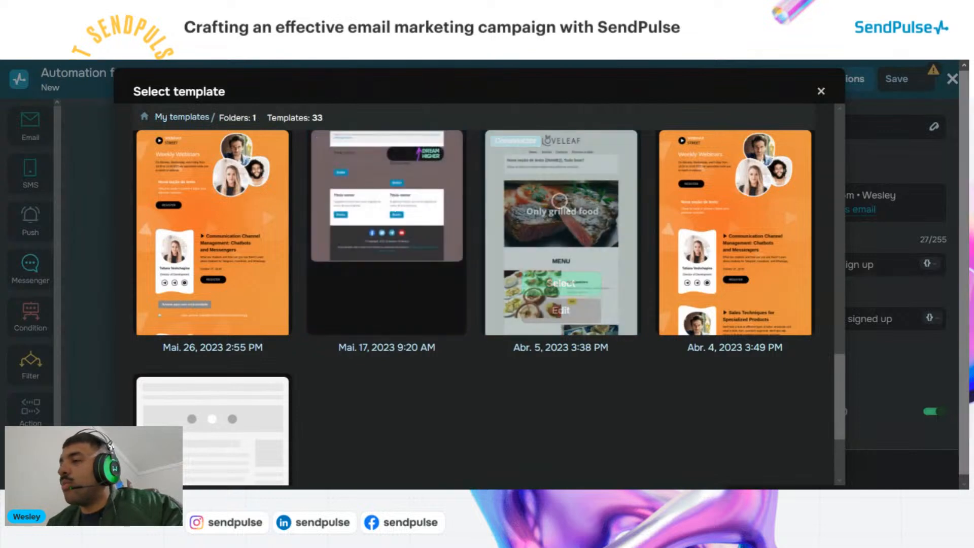
{"action": "scroll", "coordinate": [600, 364], "scroll_direction": "up", "scroll_amount": 15}
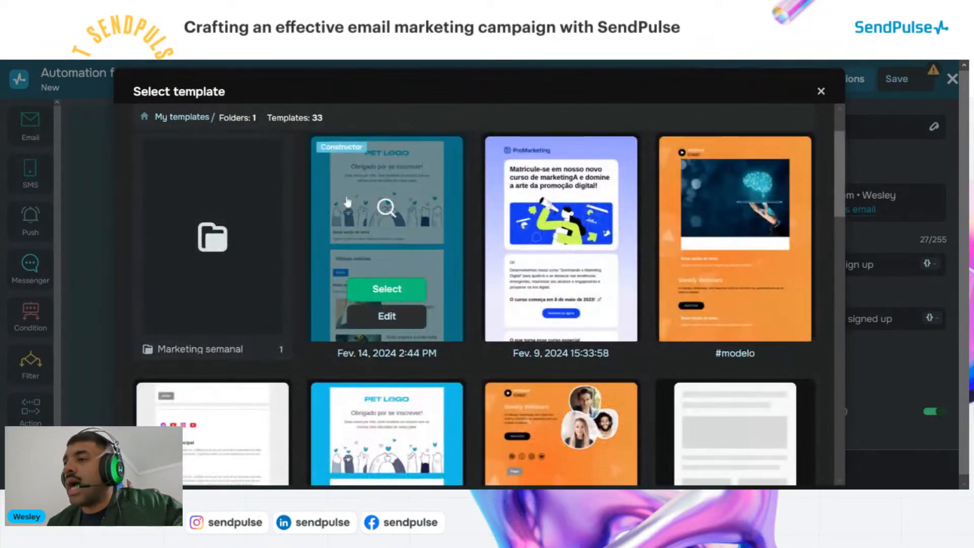
{"action": "left_click", "coordinate": [403, 295]}
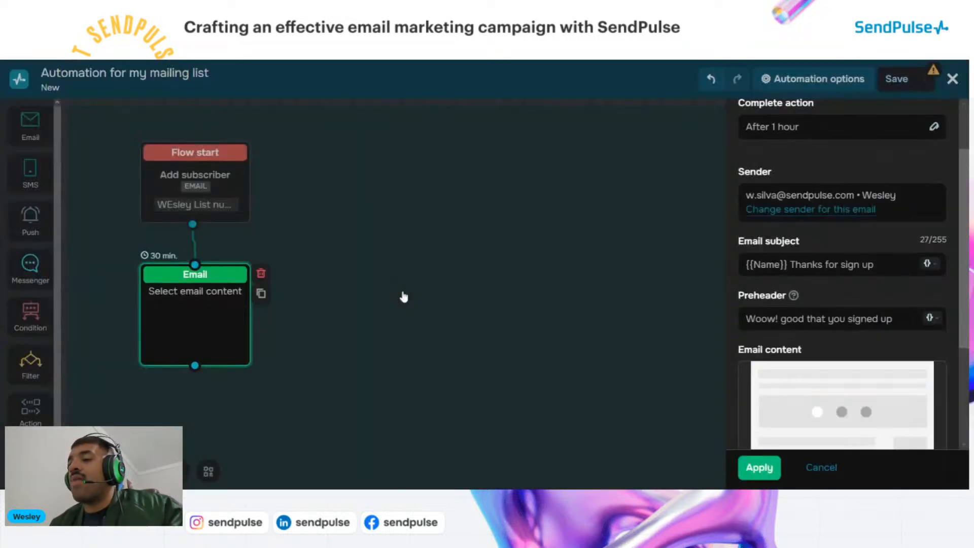
Apply the welcome email, place it beside Flow start, and attach a Condition block after it
{"action": "scroll", "coordinate": [859, 326], "scroll_direction": "down", "scroll_amount": 3}
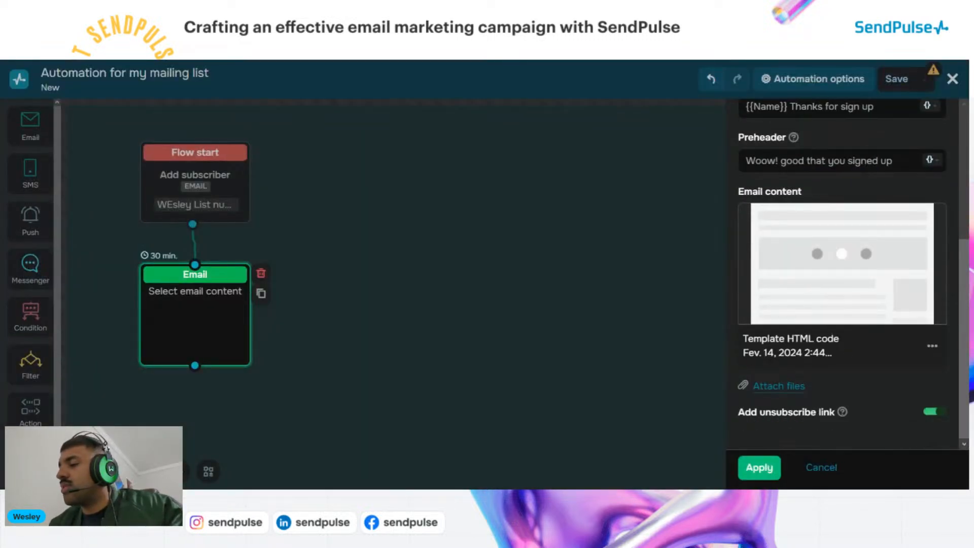
{"action": "left_click", "coordinate": [762, 471]}
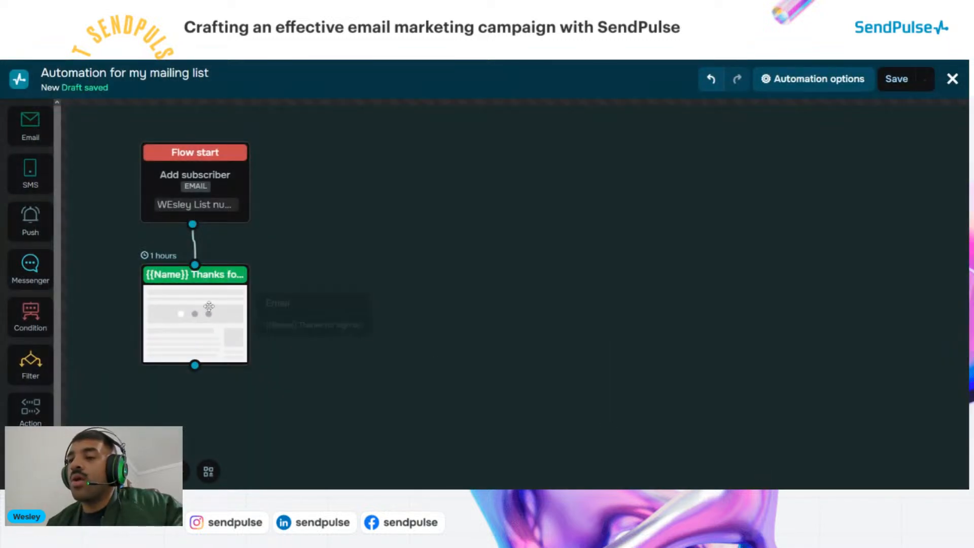
{"action": "left_click_drag", "start_coordinate": [190, 304], "coordinate": [373, 183]}
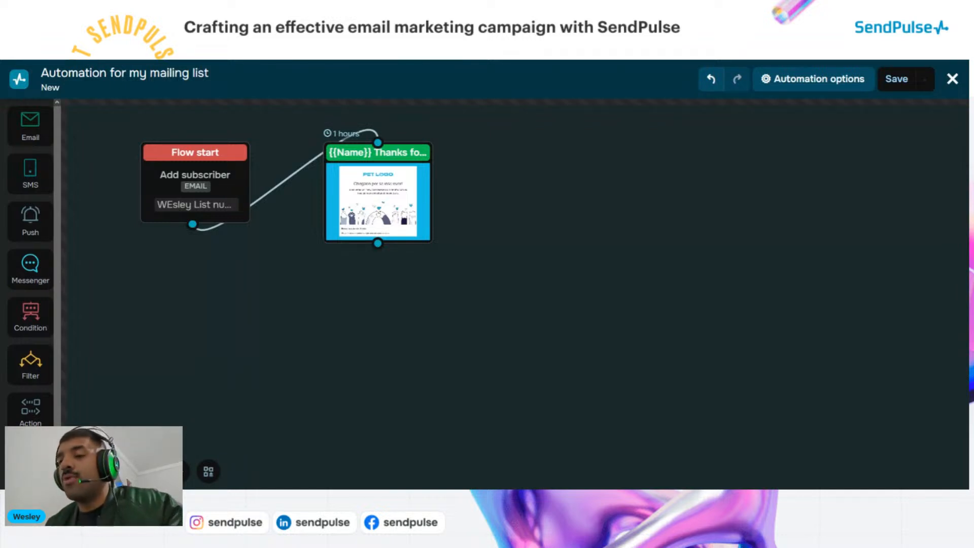
{"action": "left_click_drag", "start_coordinate": [32, 313], "coordinate": [350, 292]}
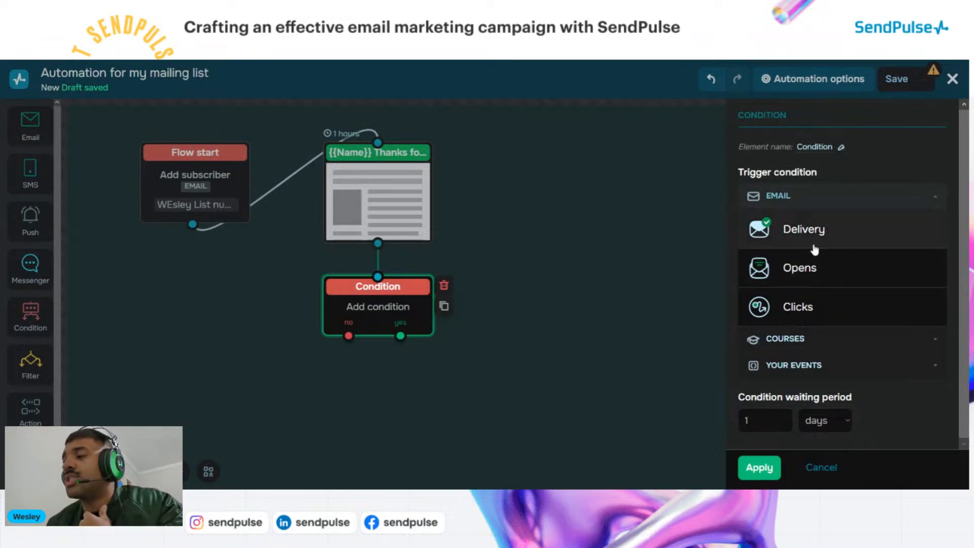
Make the condition a Clicks check with a 1-day wait, apply it, and move it right of the email
{"action": "left_click", "coordinate": [810, 310]}
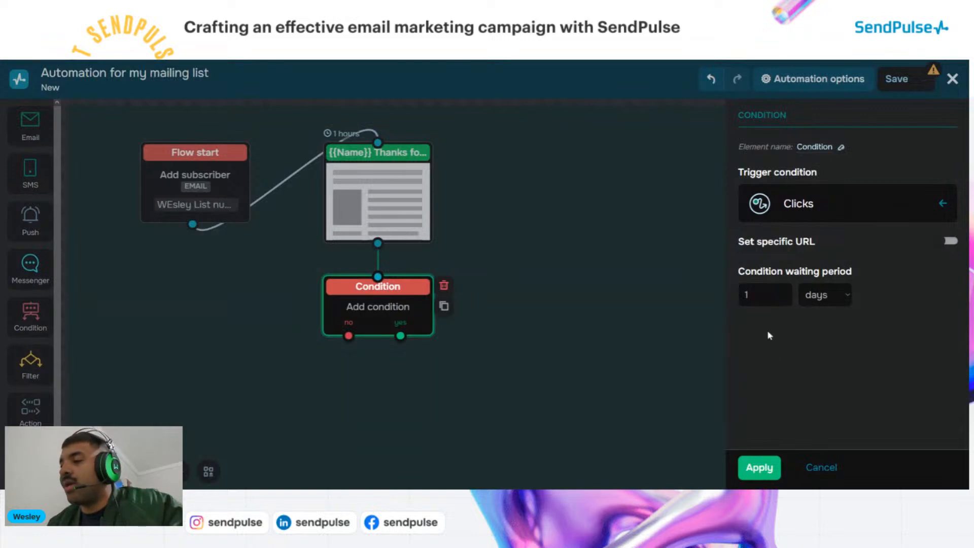
{"action": "left_click", "coordinate": [757, 295]}
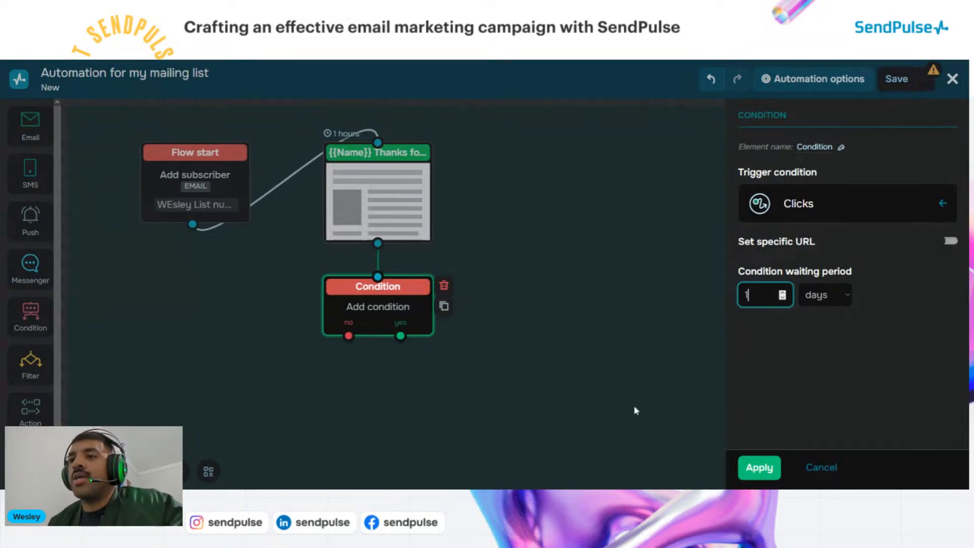
{"action": "left_click", "coordinate": [767, 479]}
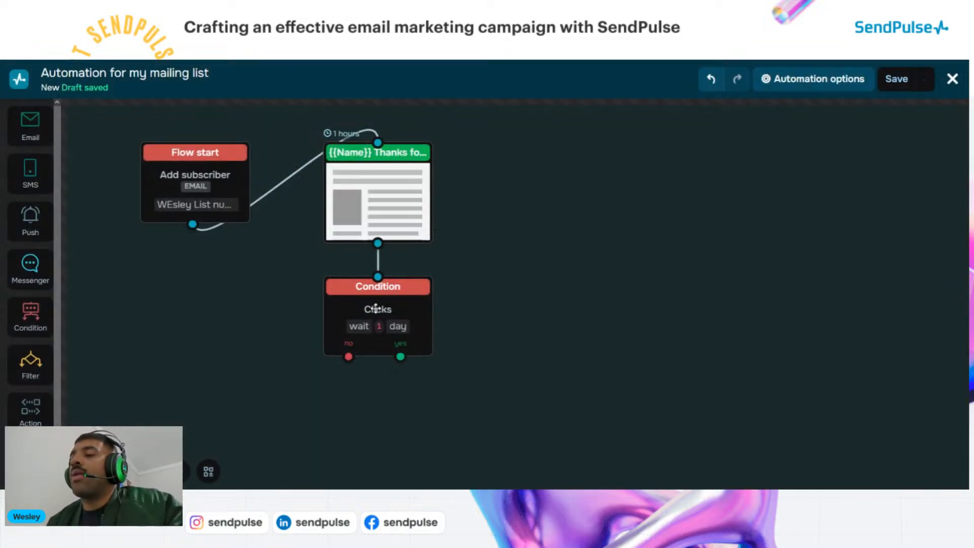
{"action": "left_click_drag", "start_coordinate": [380, 293], "coordinate": [569, 157]}
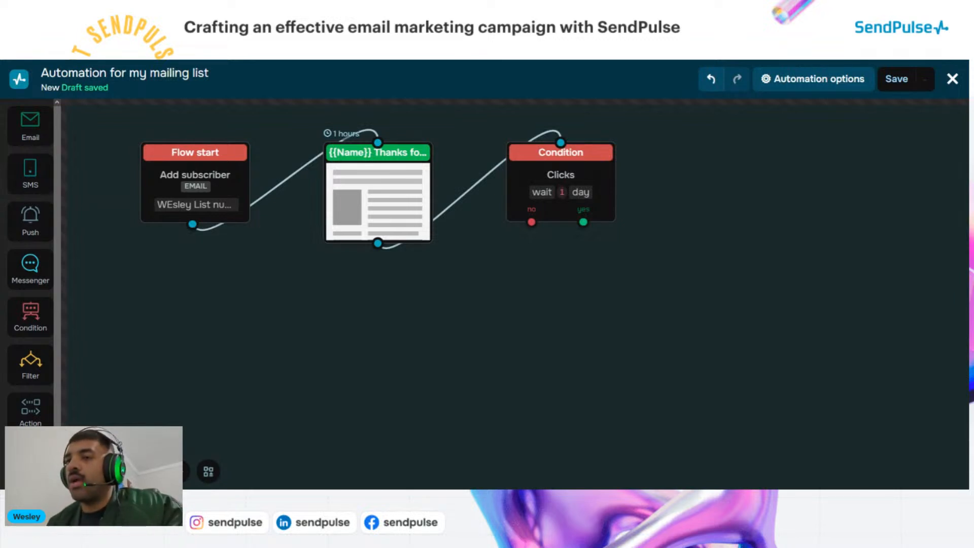
Attach a follow-up Email to the Condition's no branch with subject 'hi there, me again'
{"action": "left_click_drag", "start_coordinate": [30, 139], "coordinate": [464, 290]}
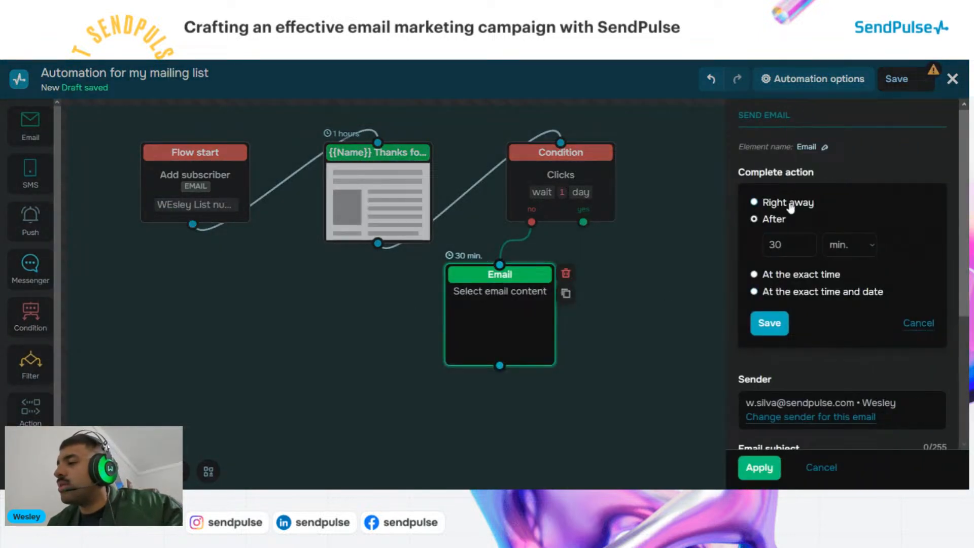
{"action": "scroll", "coordinate": [797, 243], "scroll_direction": "down", "scroll_amount": 3}
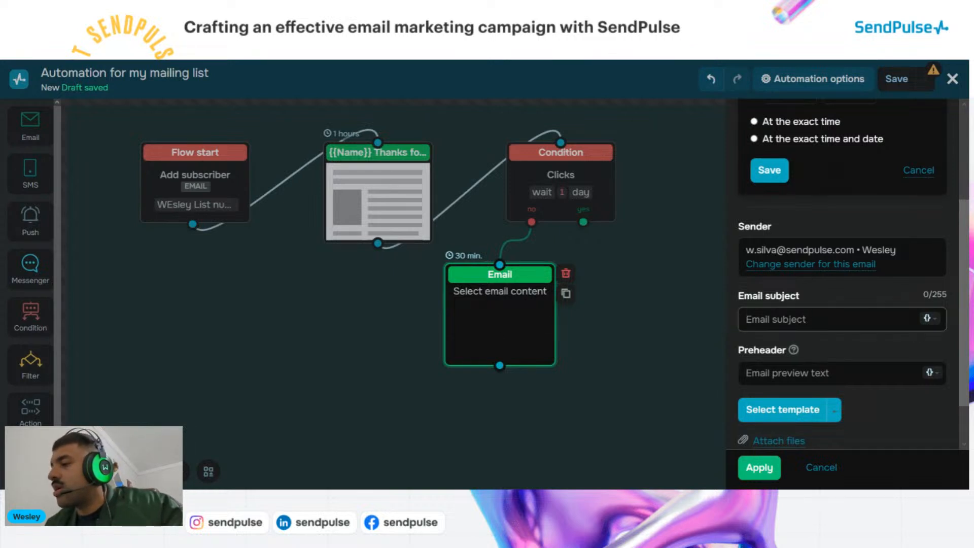
{"action": "scroll", "coordinate": [791, 330], "scroll_direction": "down", "scroll_amount": 2}
{"action": "left_click", "coordinate": [791, 264]}
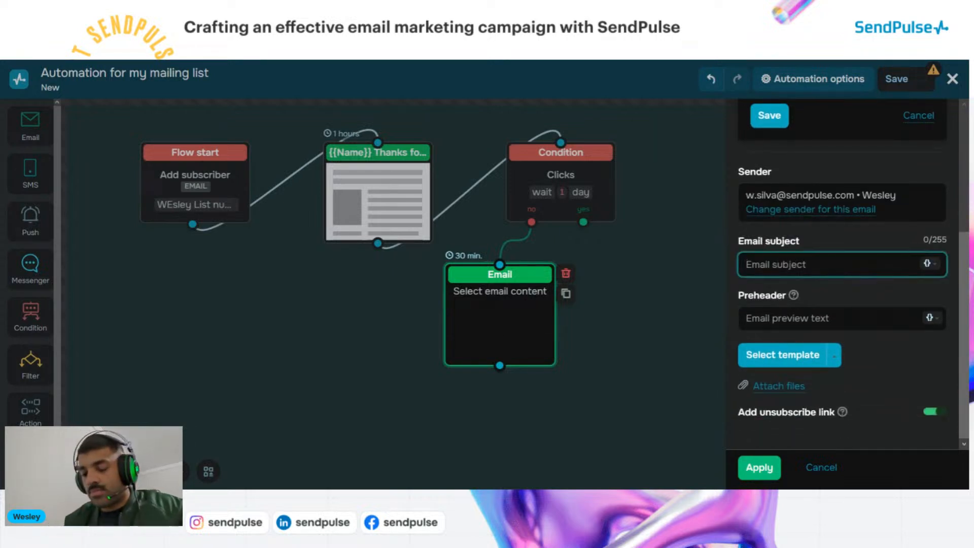
{"action": "type", "text": "hi there"}
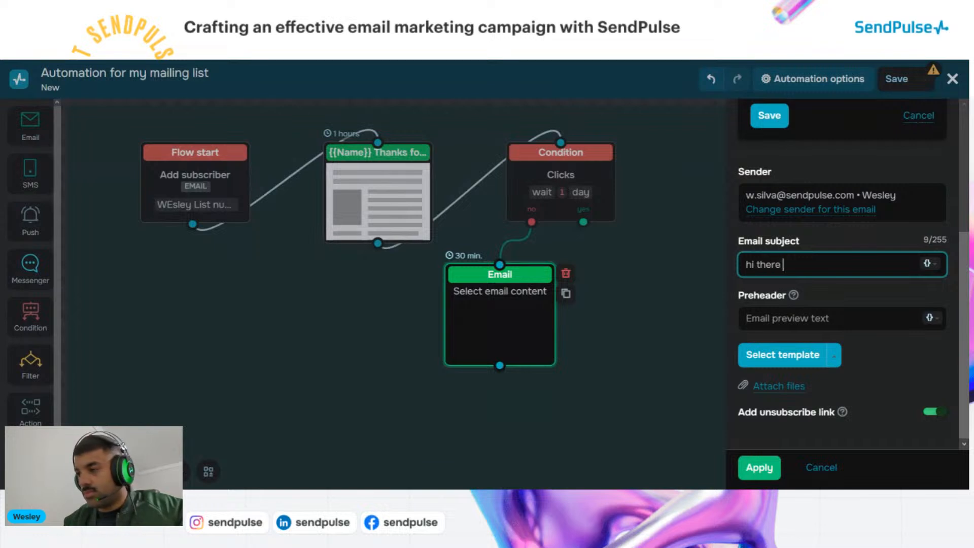
{"action": "type", "text": ", me again"}
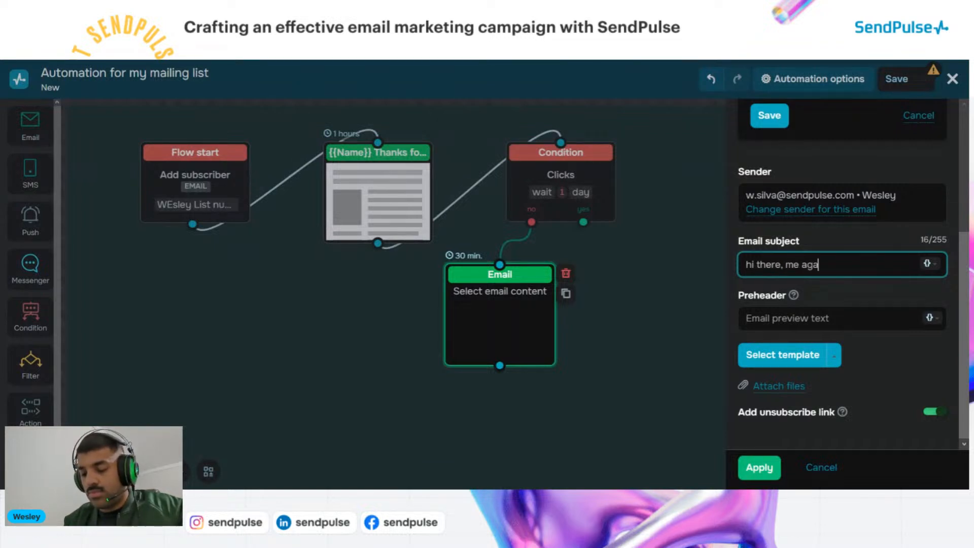
{"action": "left_click", "coordinate": [823, 300]}
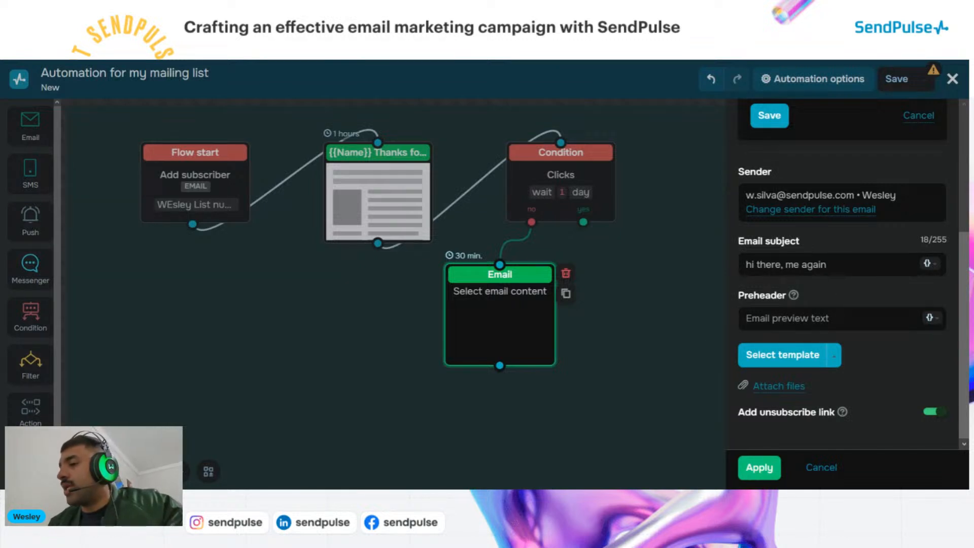
Give it the preheader 'we got in touch with you a few days back' and the #ffffff template
{"action": "left_click", "coordinate": [826, 319]}
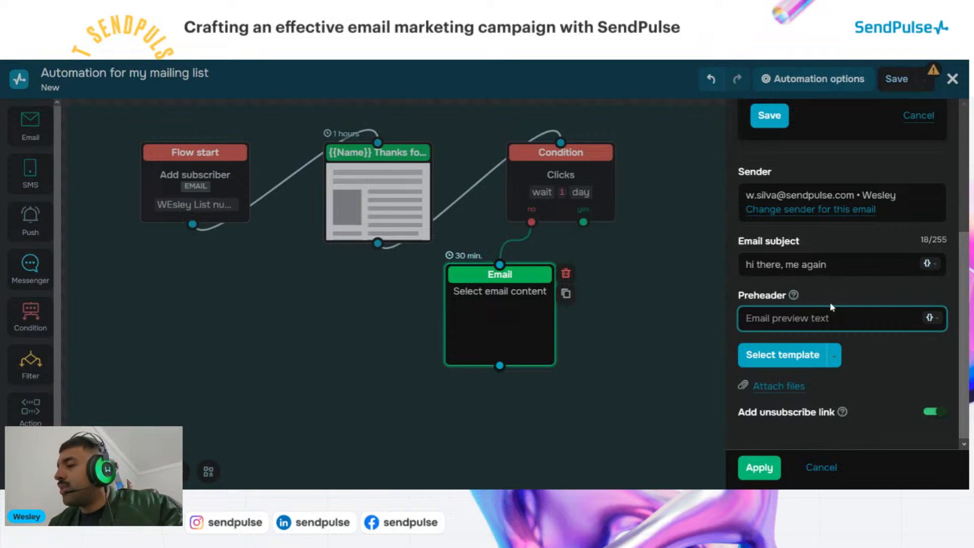
{"action": "type", "text": "w"}
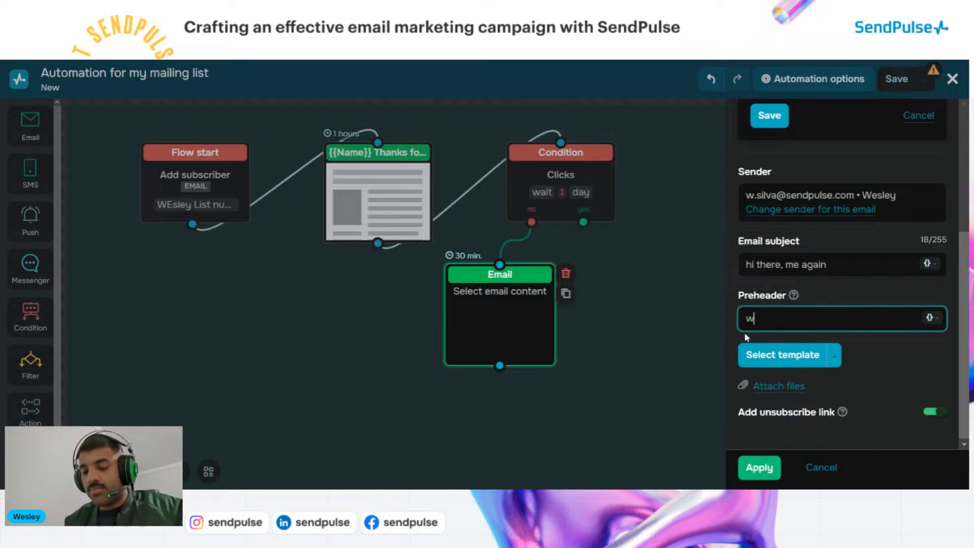
{"action": "type", "text": "e got in t"}
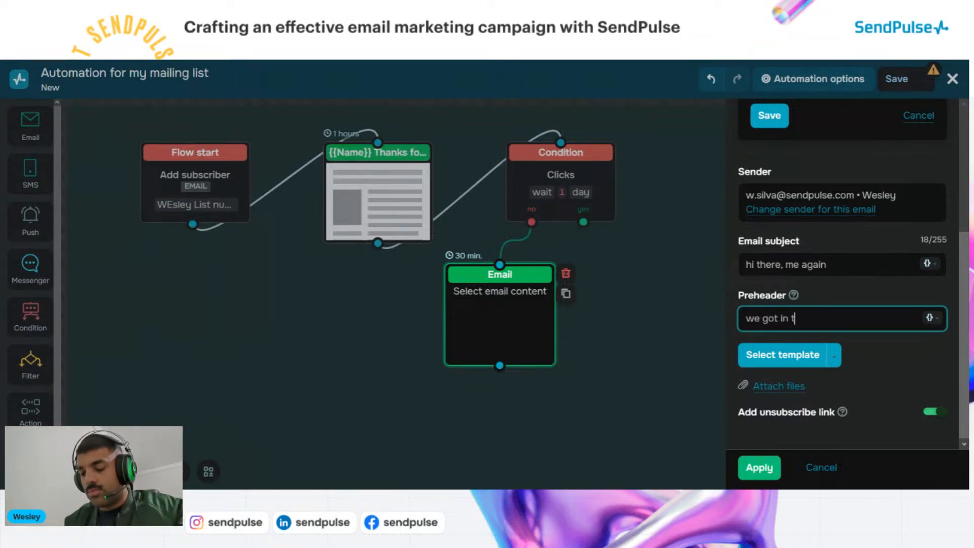
{"action": "type", "text": "ouch wit"}
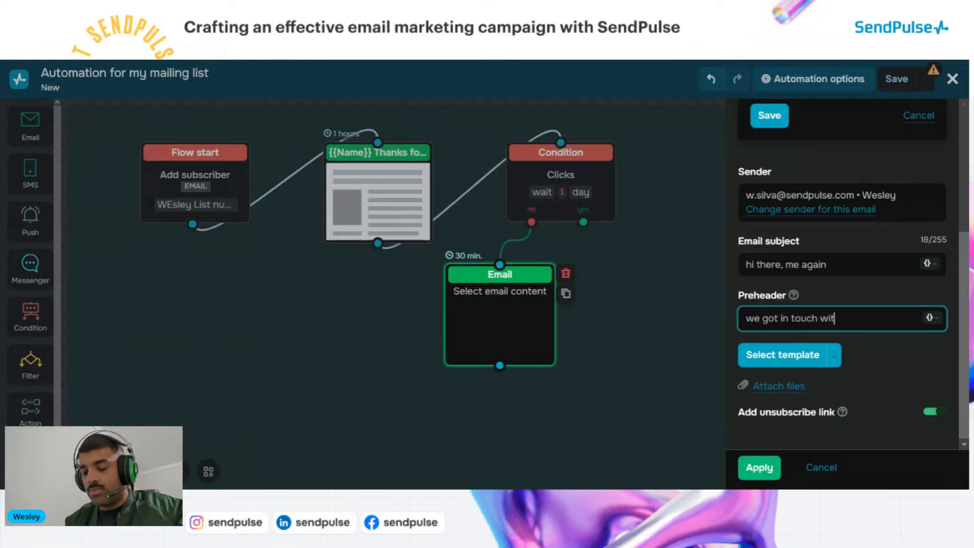
{"action": "type", "text": "h you a few"}
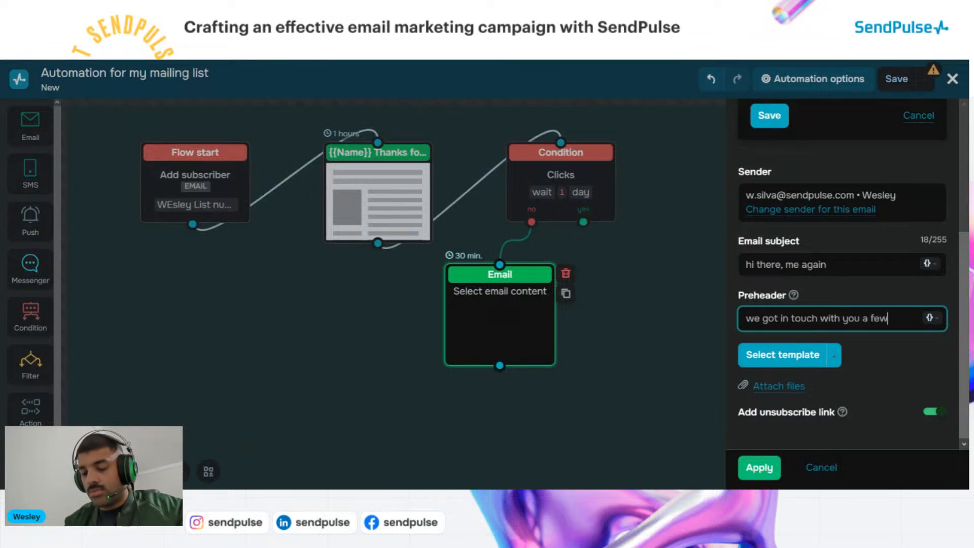
{"action": "type", "text": " days back"}
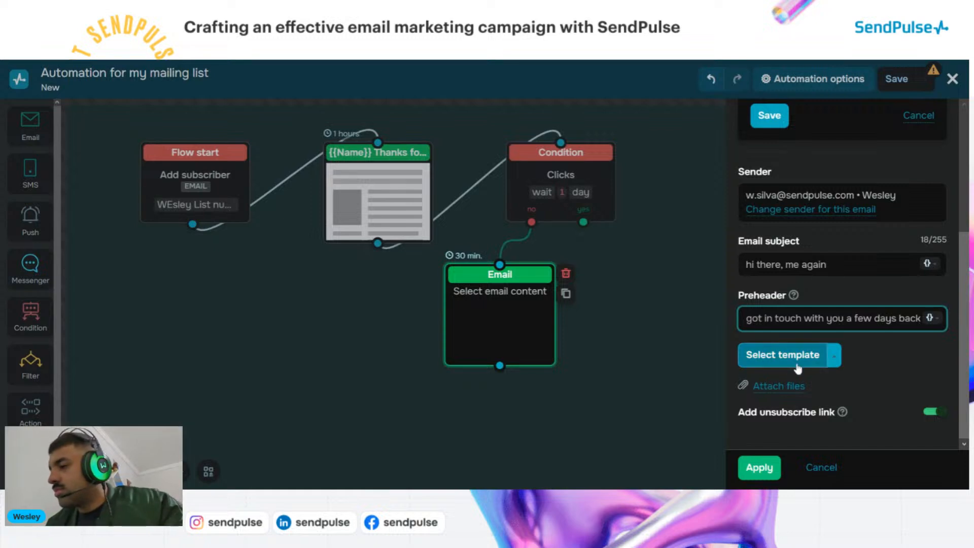
{"action": "left_click", "coordinate": [817, 358]}
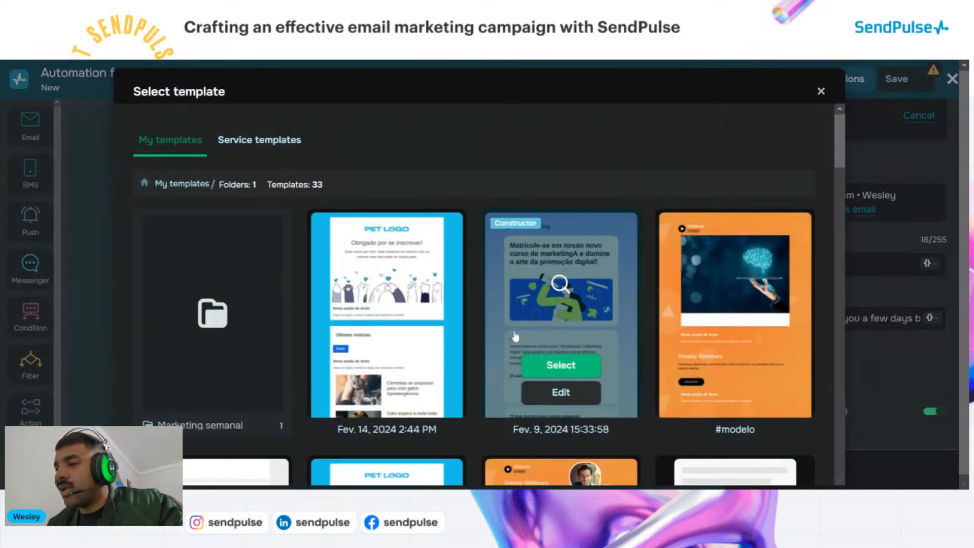
{"action": "scroll", "coordinate": [558, 355], "scroll_direction": "down", "scroll_amount": 3}
{"action": "scroll", "coordinate": [549, 388], "scroll_direction": "down", "scroll_amount": 2}
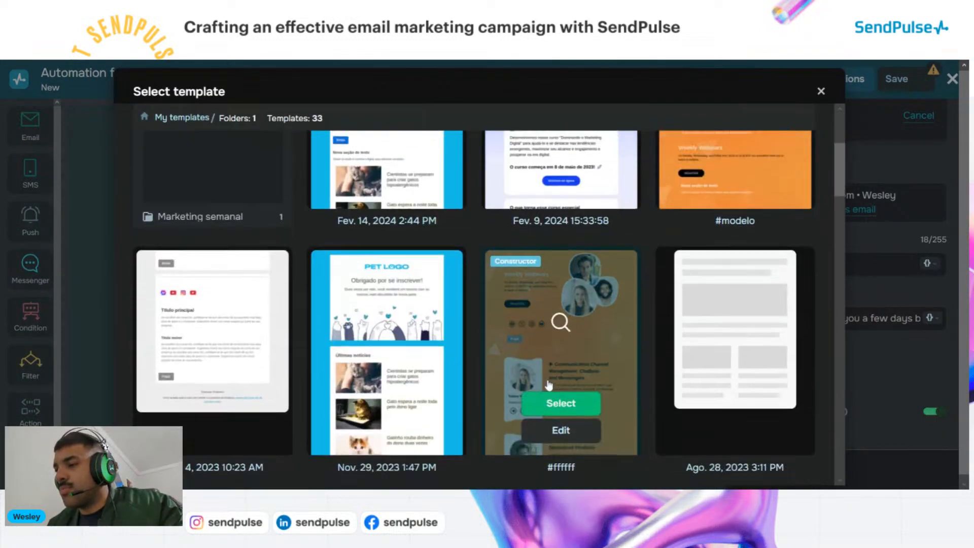
{"action": "left_click", "coordinate": [562, 381]}
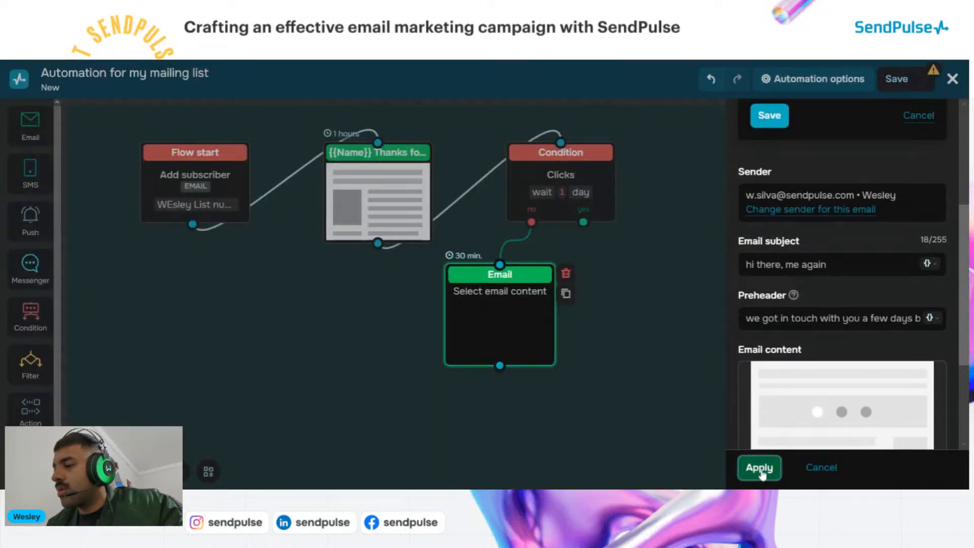
Apply the follow-up email settings and place an SMS step on the Condition's yes branch
{"action": "left_click", "coordinate": [760, 468]}
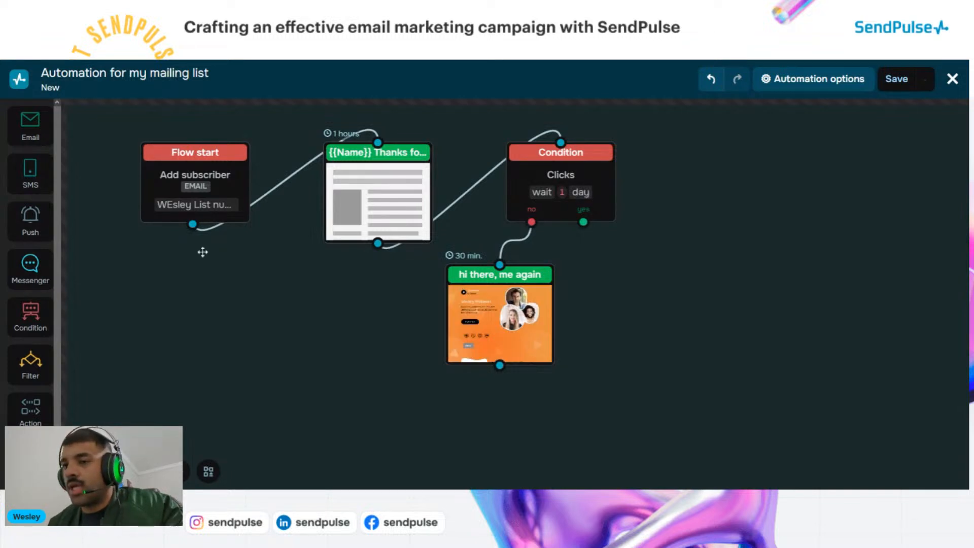
{"action": "left_click_drag", "start_coordinate": [30, 173], "coordinate": [590, 283]}
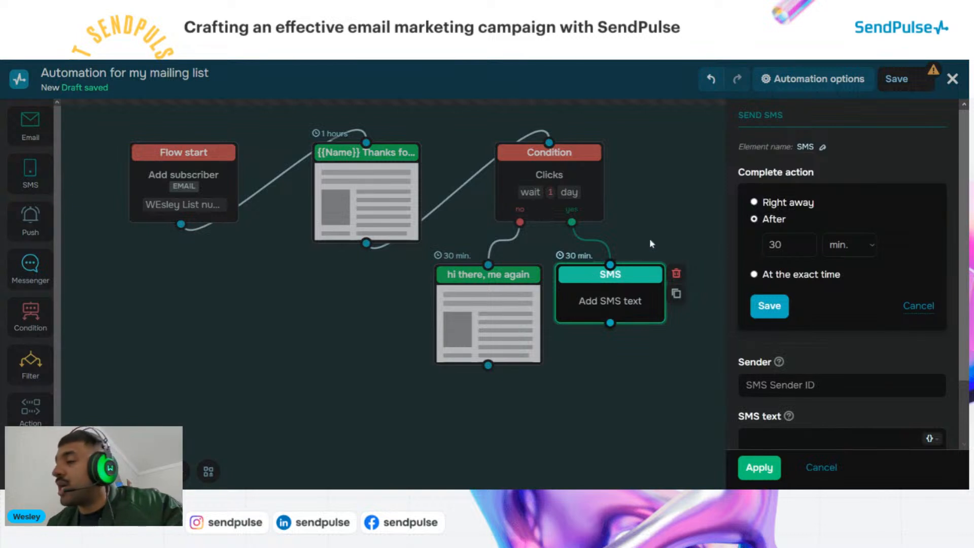
{"action": "left_click", "coordinate": [650, 241]}
{"action": "left_click_drag", "start_coordinate": [611, 286], "coordinate": [672, 275]}
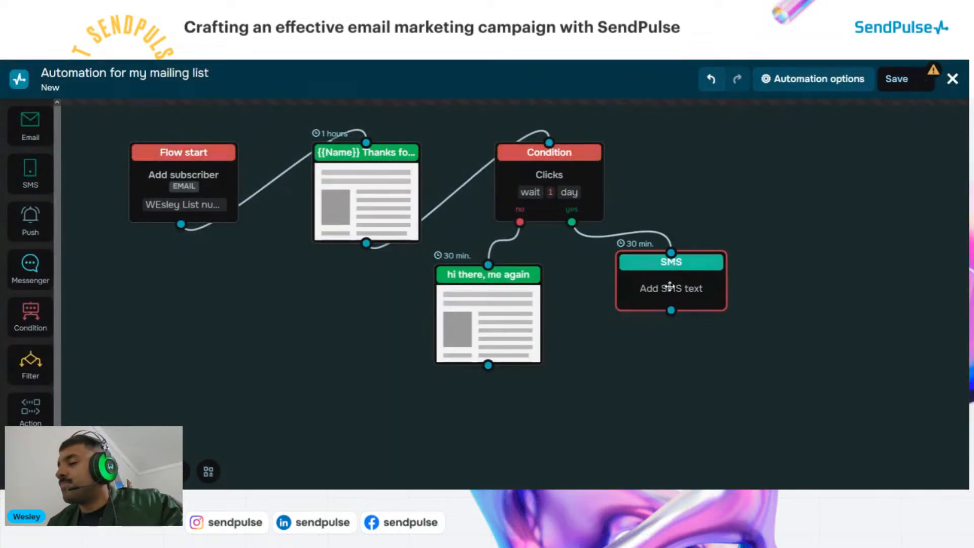
Set the SMS sender to 'SendPuls' with text 'Hi thanks for your time', then save the flow
{"action": "left_click", "coordinate": [669, 286]}
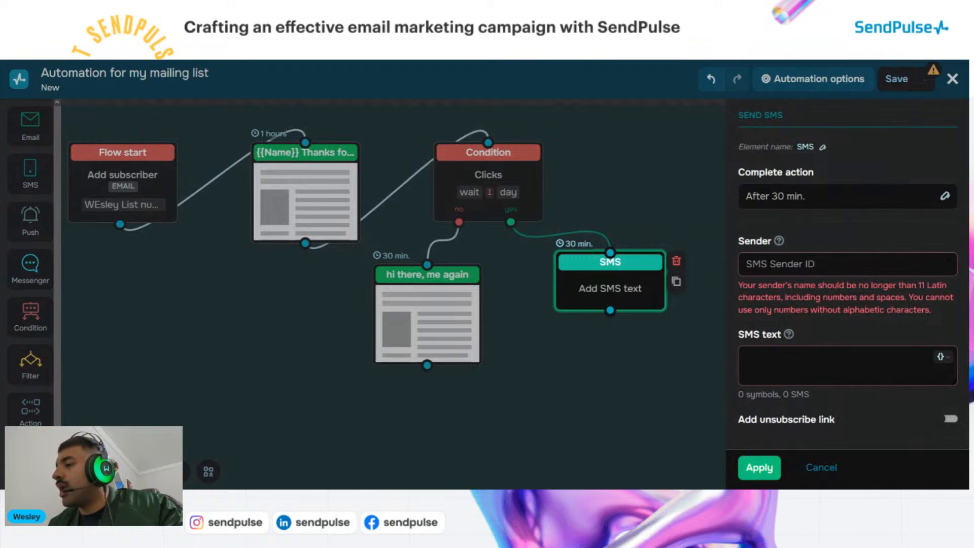
{"action": "left_click", "coordinate": [847, 264]}
{"action": "type", "text": "Send"}
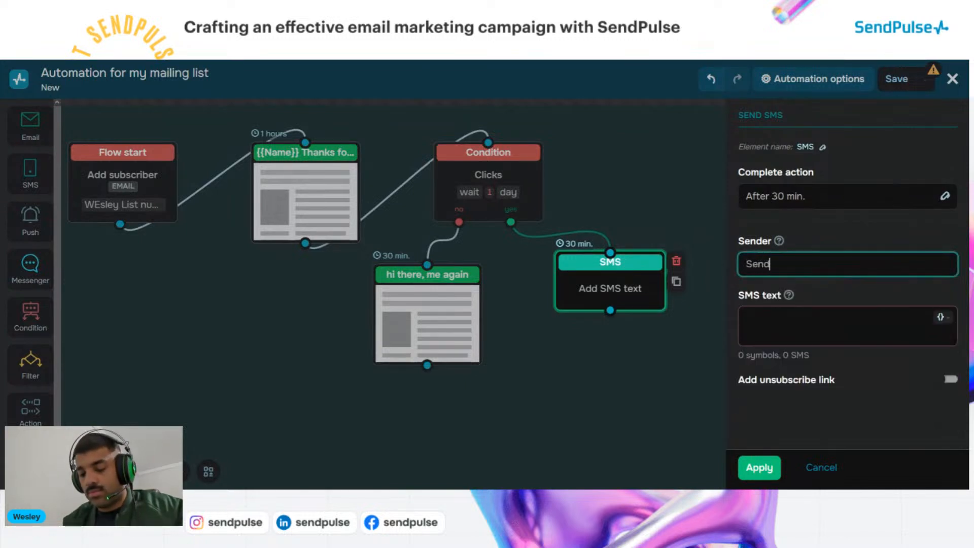
{"action": "type", "text": "Pu"}
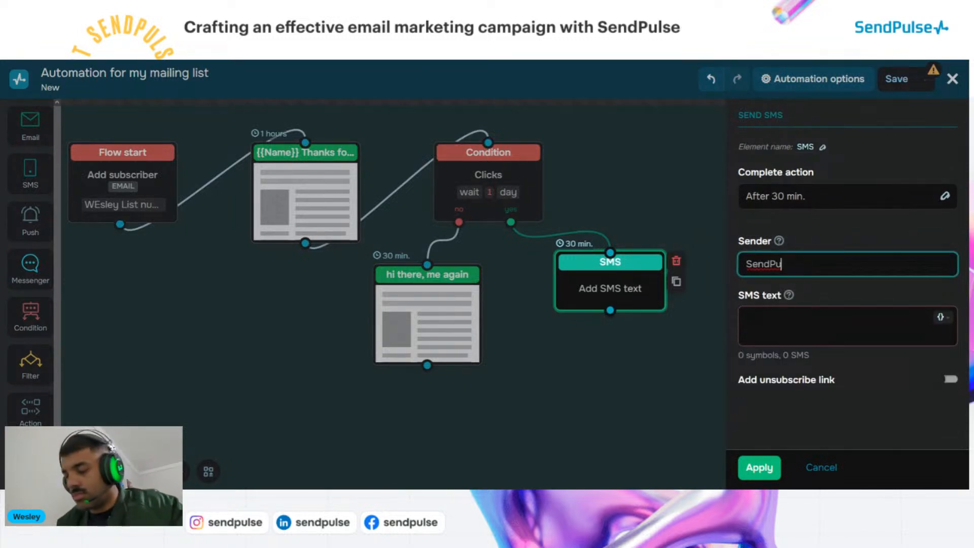
{"action": "type", "text": "lse"}
{"action": "left_click", "coordinate": [832, 325]}
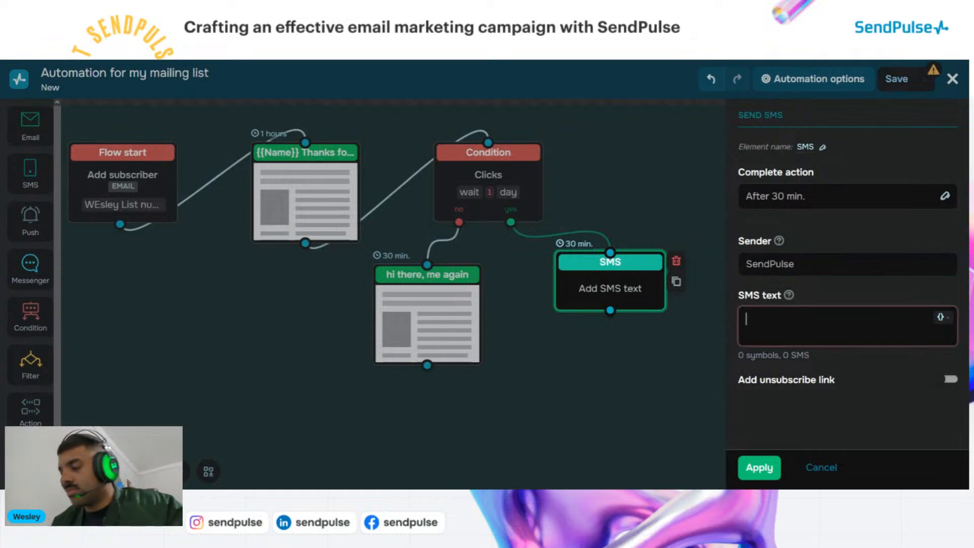
{"action": "type", "text": "Hi t"}
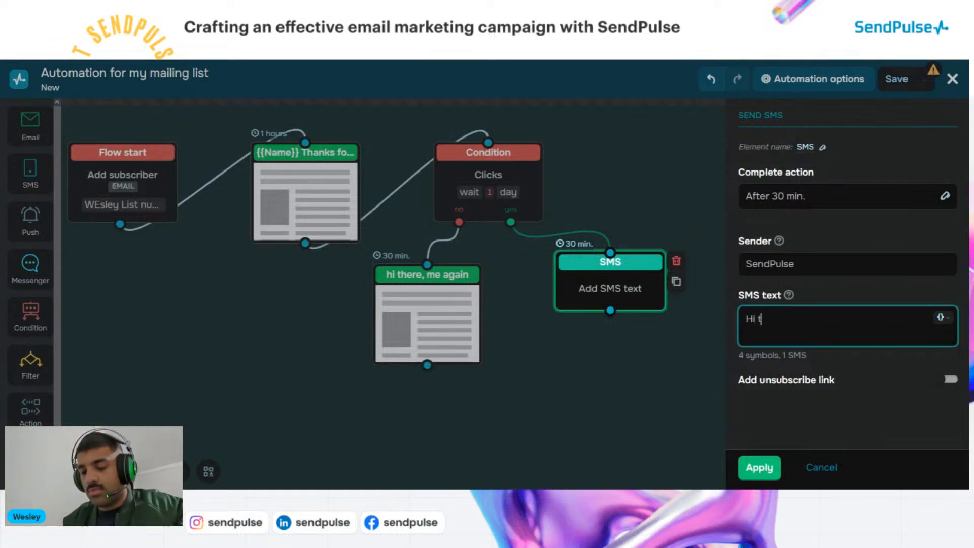
{"action": "type", "text": "hanks for "}
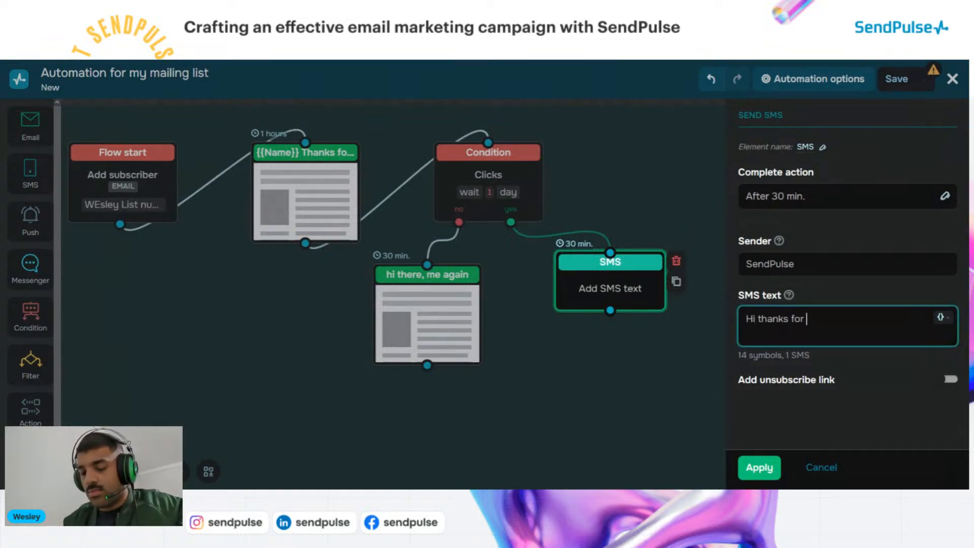
{"action": "type", "text": "your ti"}
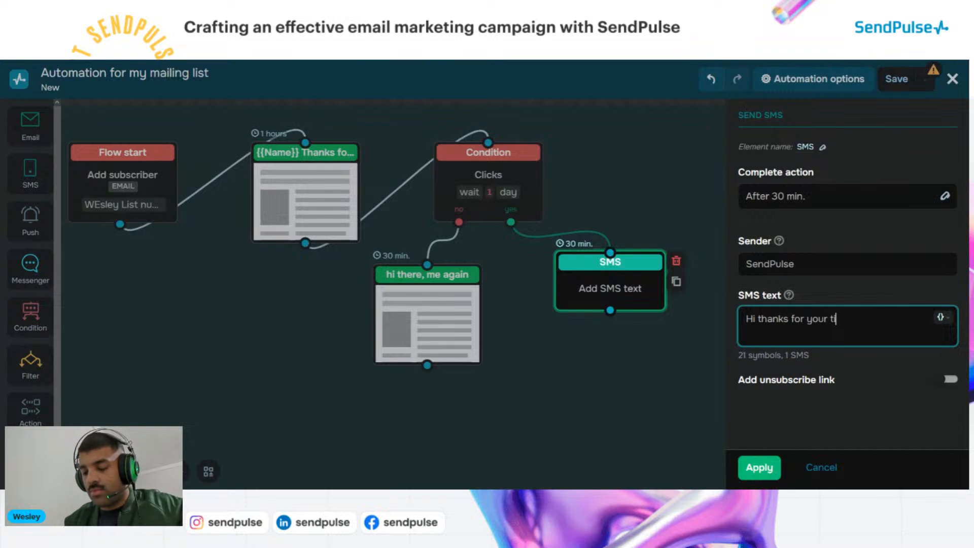
{"action": "type", "text": "me"}
{"action": "left_click", "coordinate": [759, 466]}
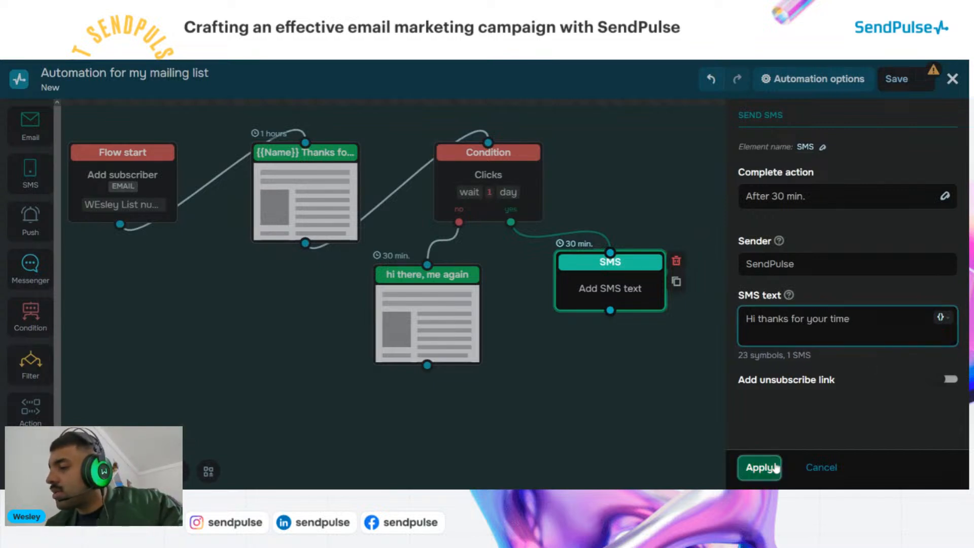
{"action": "left_click_drag", "start_coordinate": [620, 287], "coordinate": [621, 299]}
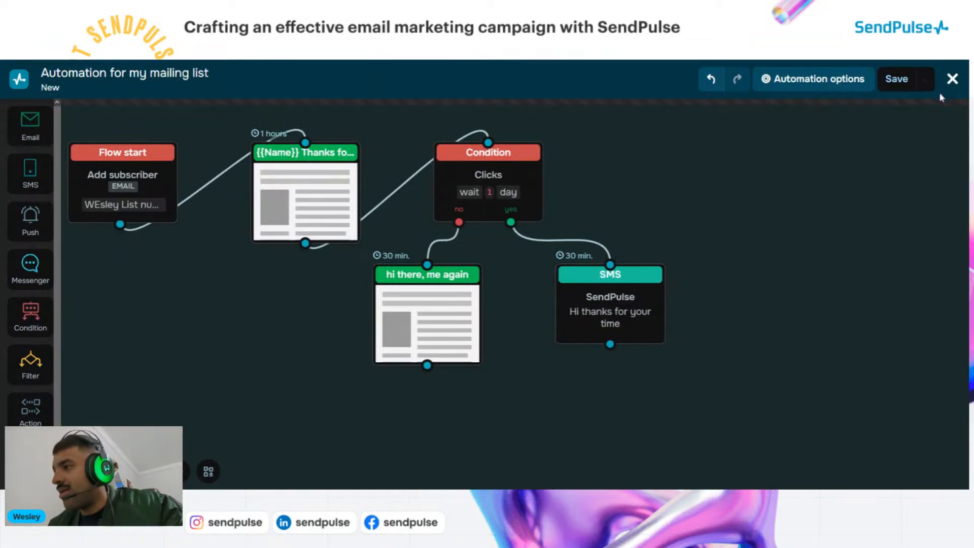
{"action": "left_click", "coordinate": [893, 87]}
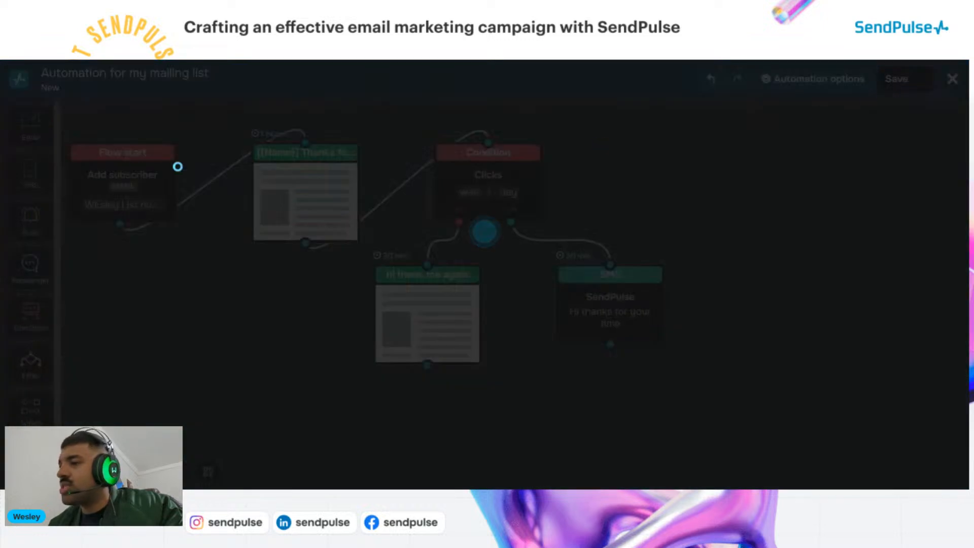